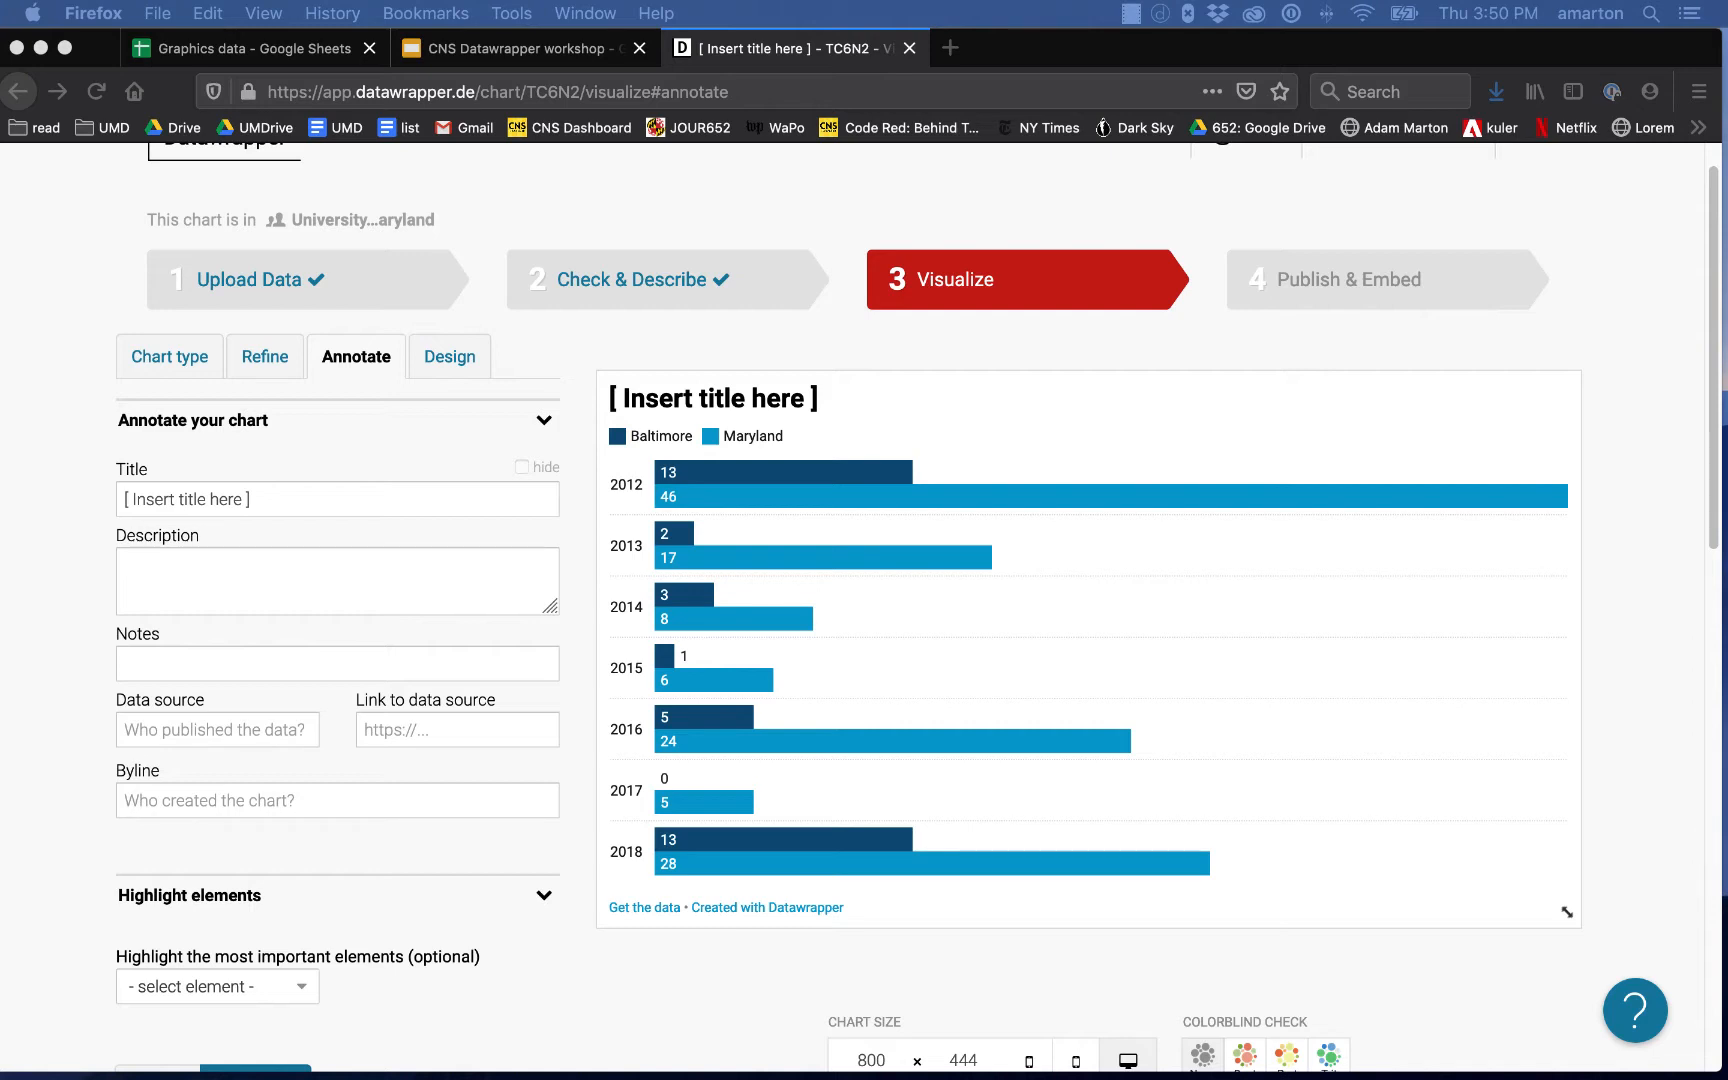
- Title the chart "Heat-related deaths in Maryland and Baltimore" and describe it as "Baltimore has more than its share of heat-related deaths in Maryland."
left_click(275, 498)
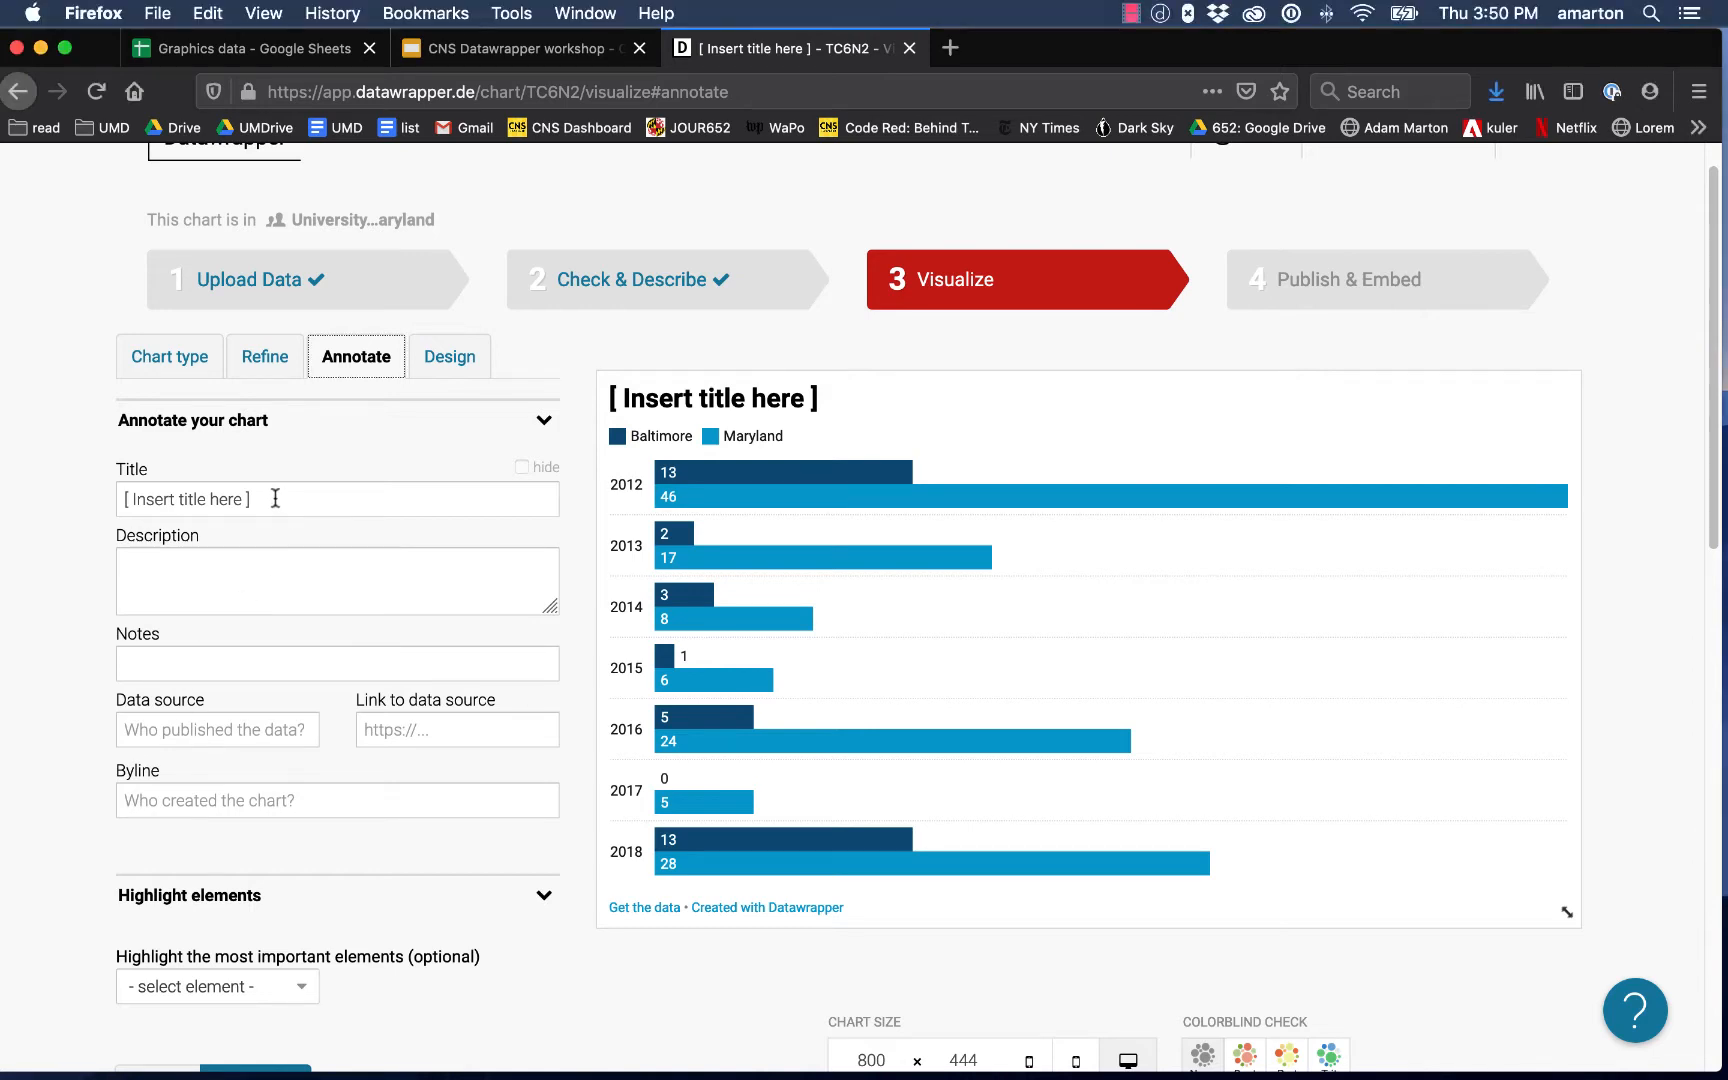
type("Heat-related deaths in Maryland and Baltimore")
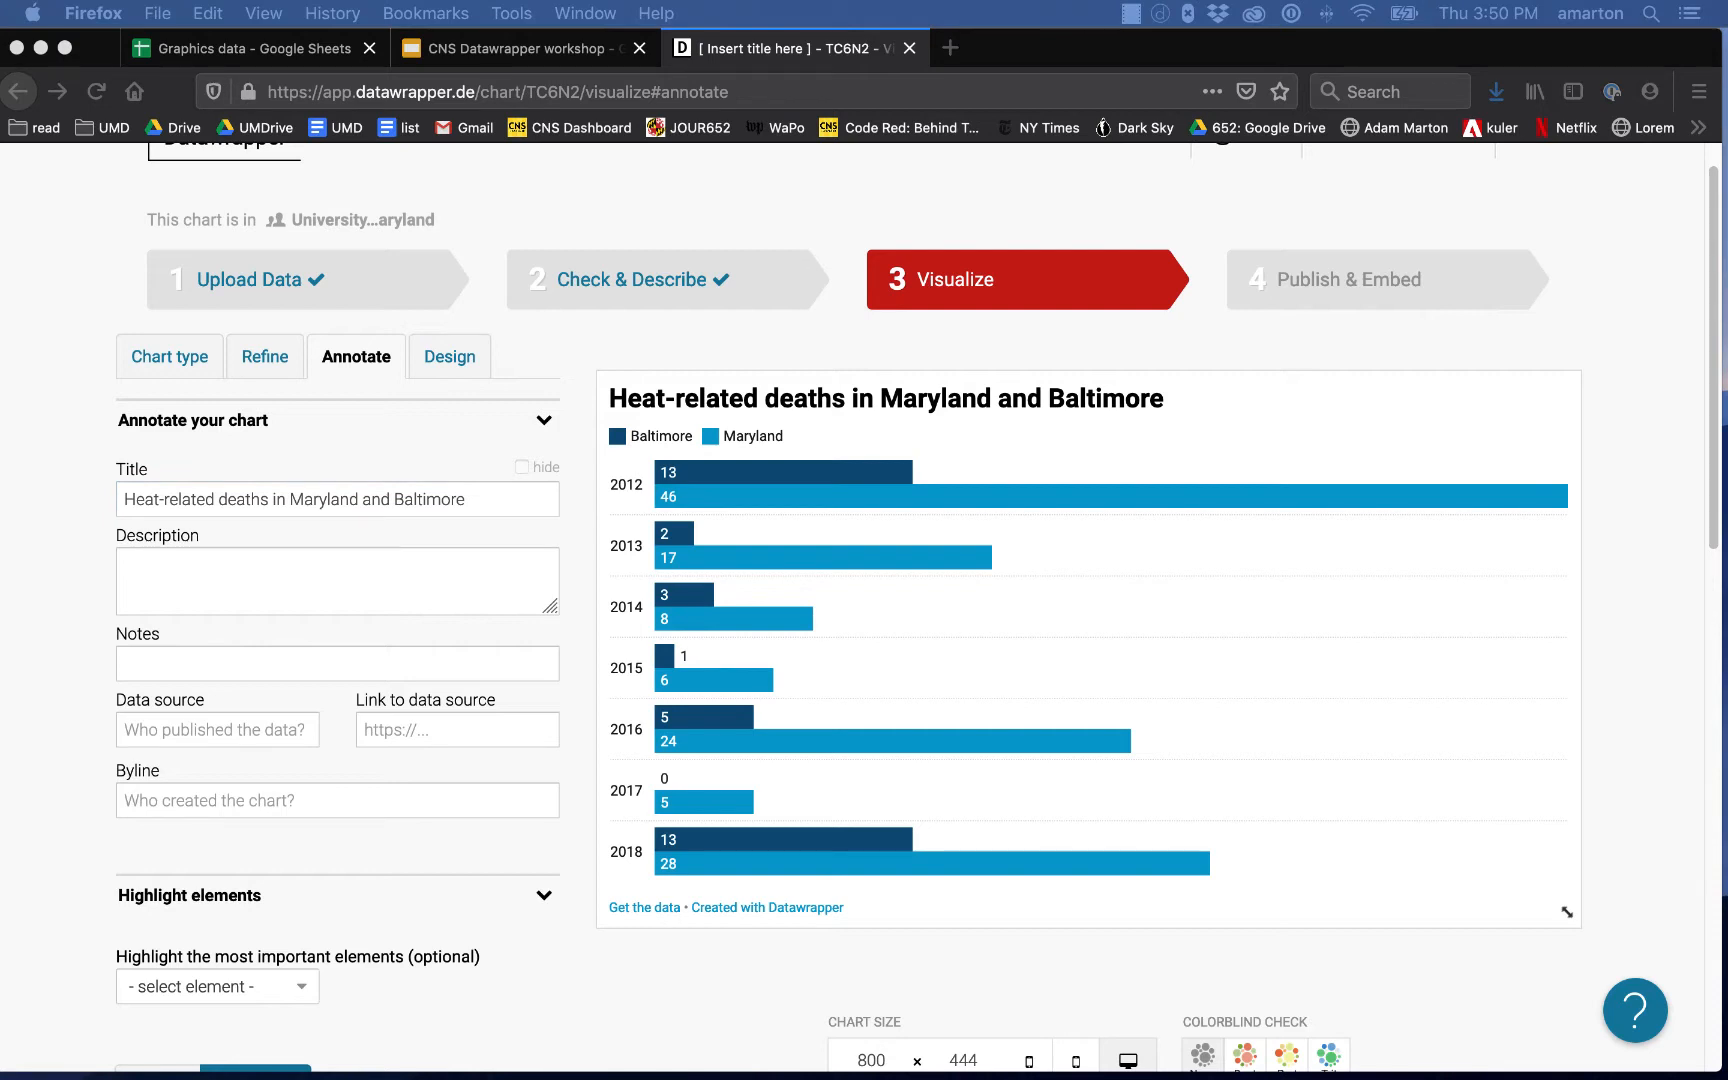
left_click(278, 590)
type("Baltimore has more than its share of heat-related deaths in Maryland")
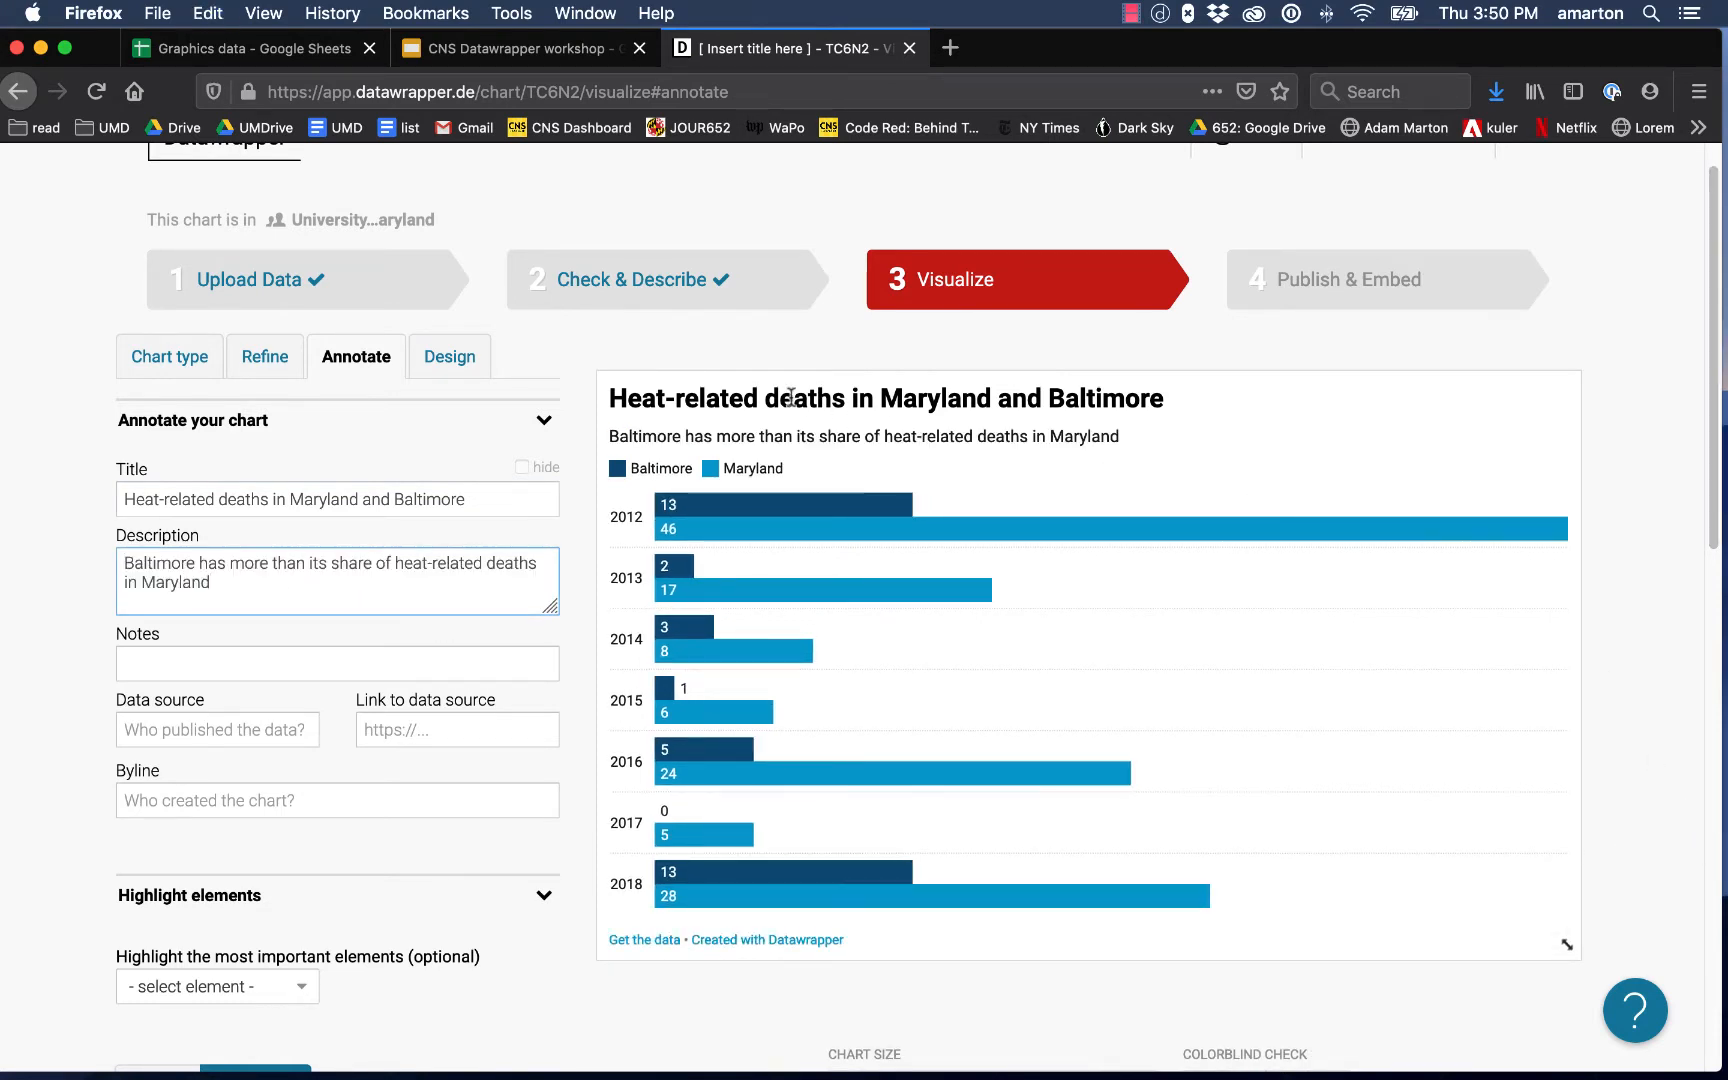
type(".")
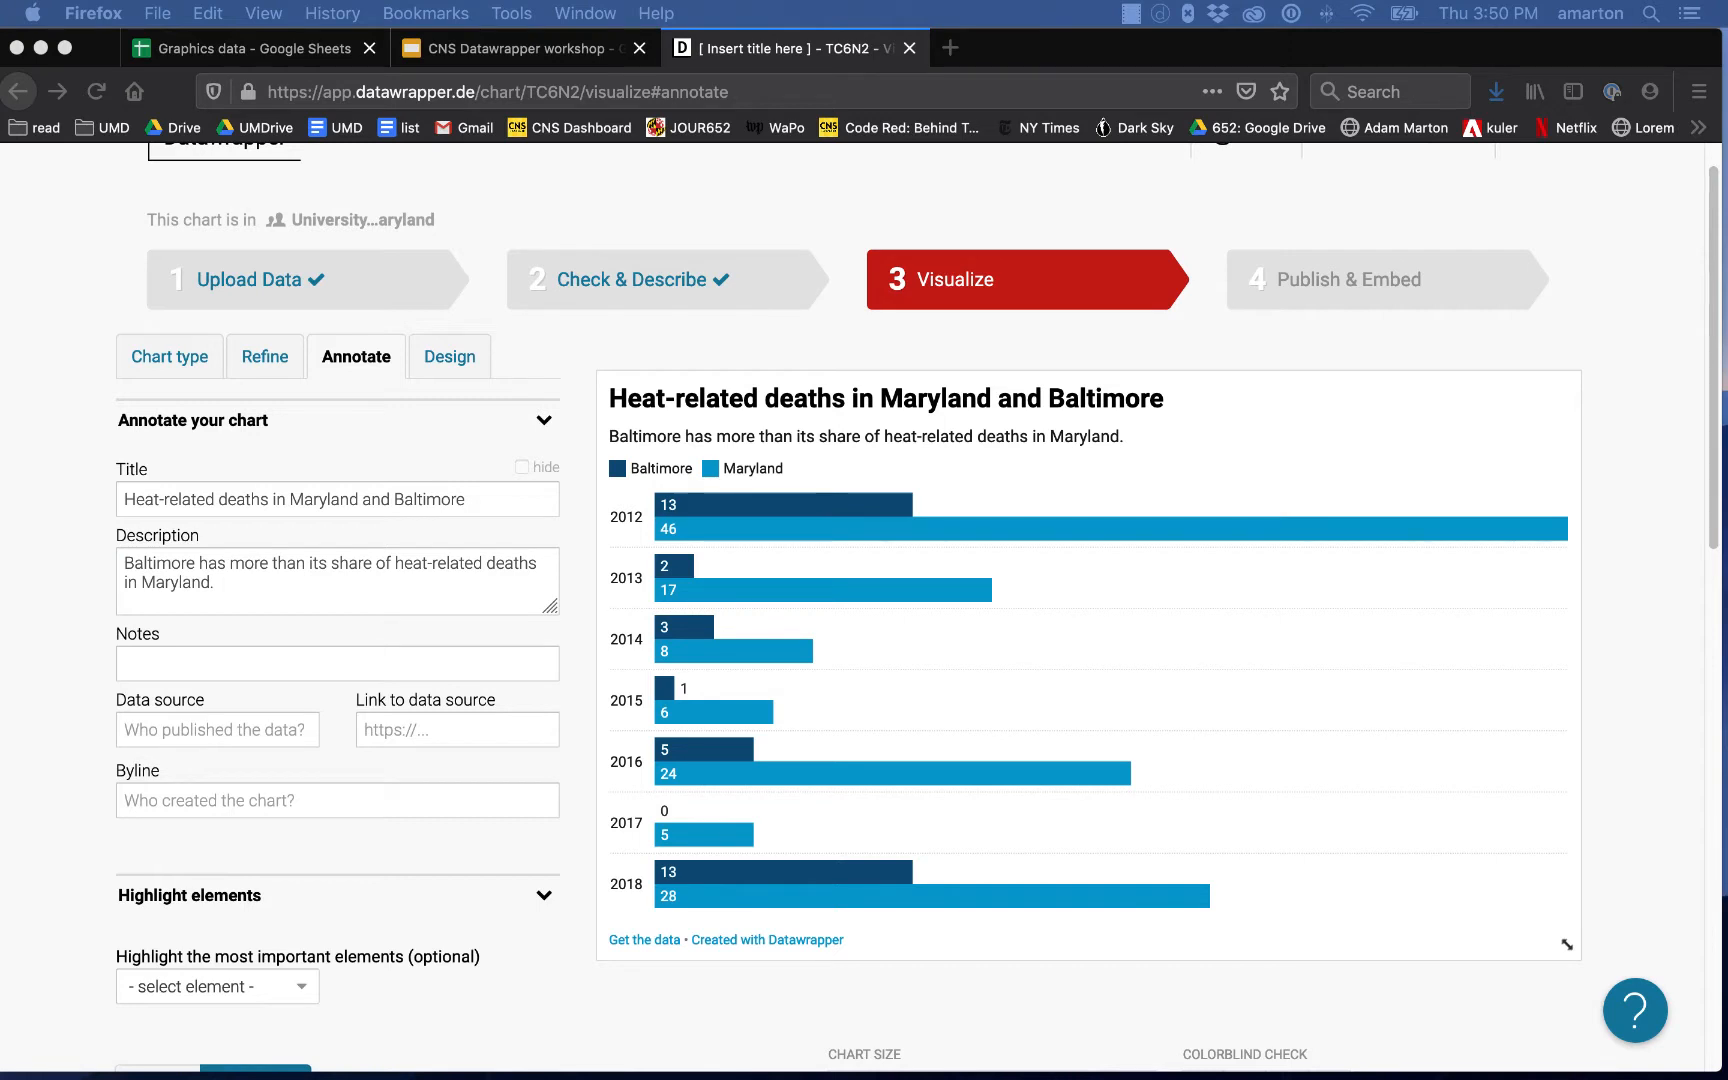
- Enter "Maryland Department of Health" as the chart's data source, leaving the source link empty
left_click(181, 724)
type("Maryland Department of Health")
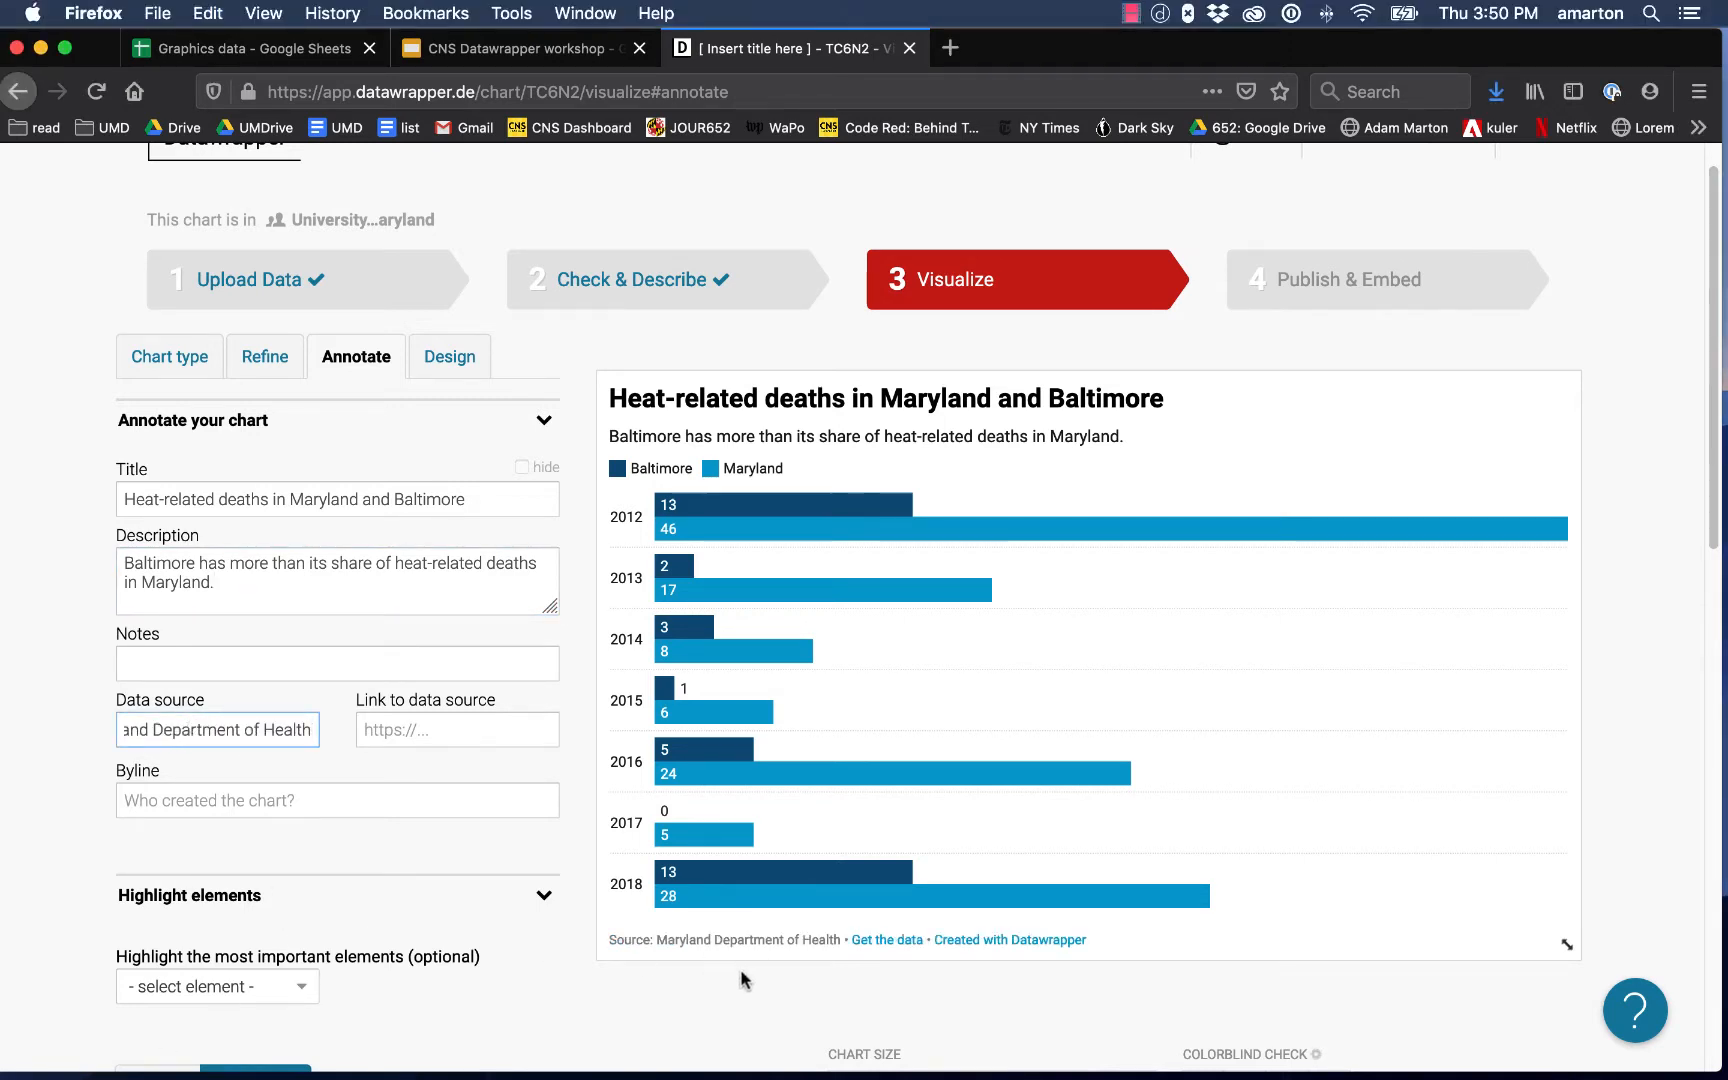
left_click(581, 921)
left_click(446, 718)
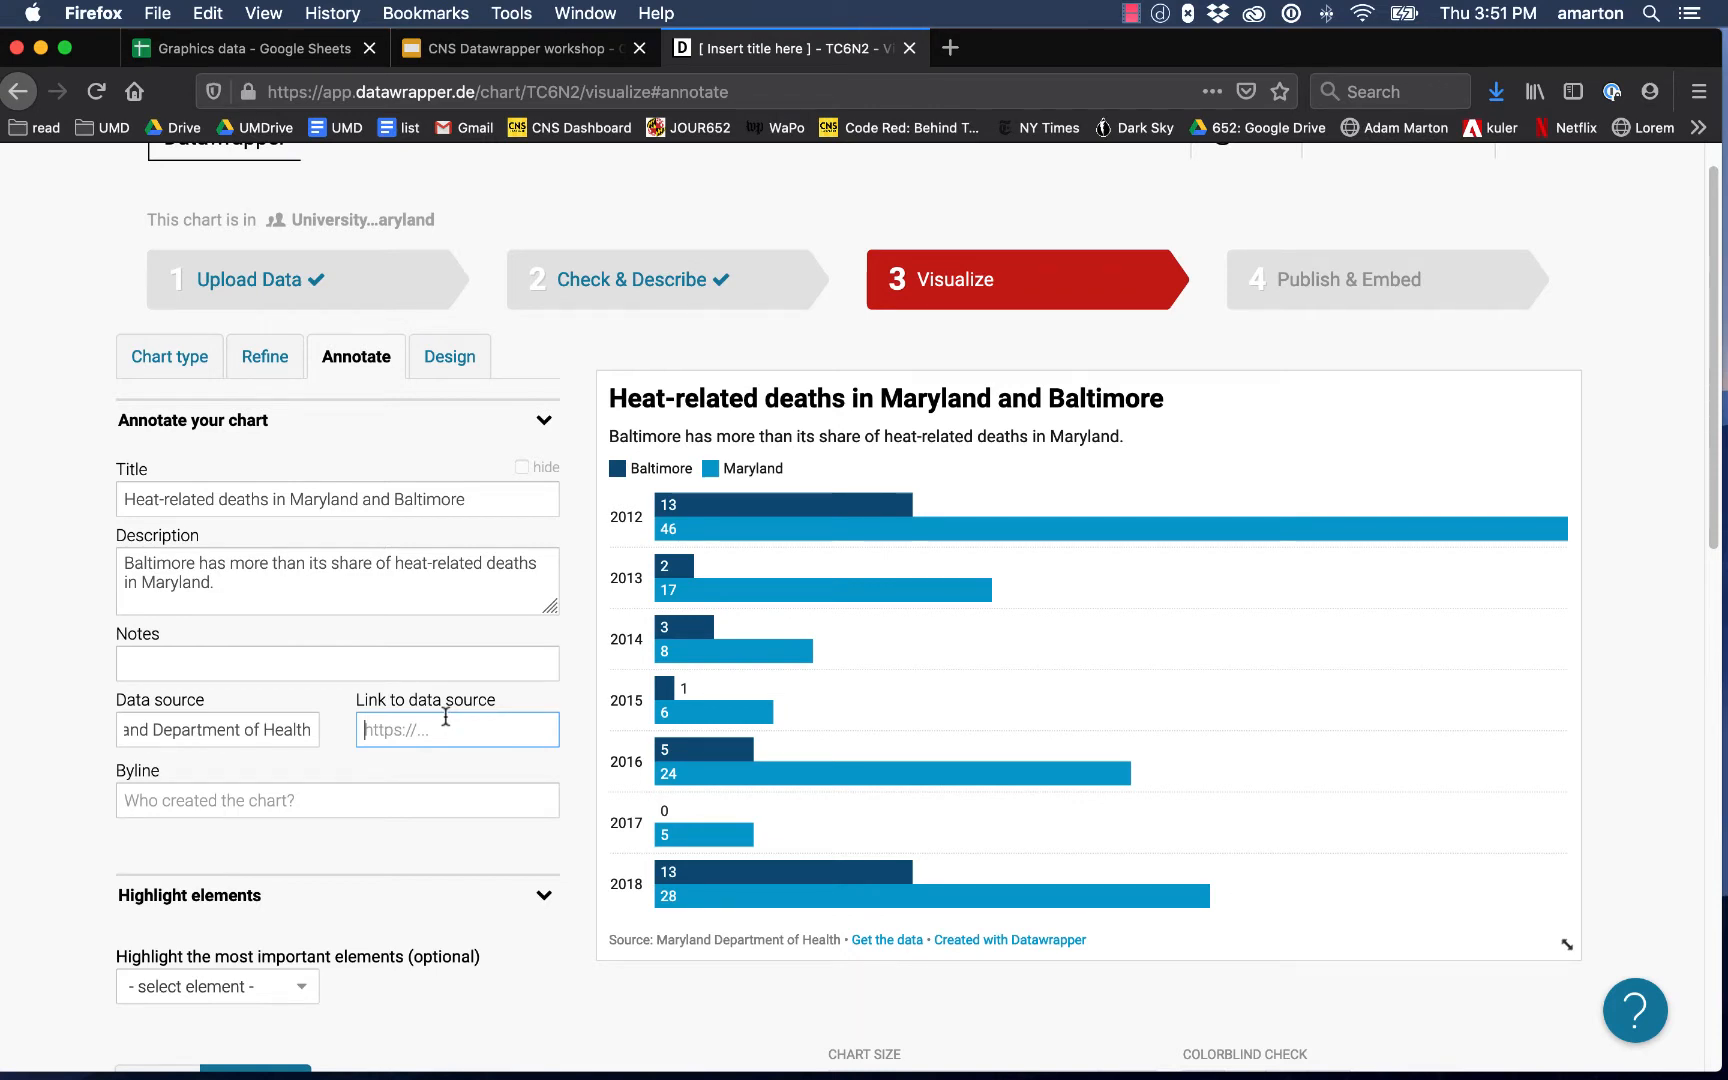
left_click_drag(244, 723, 57, 721)
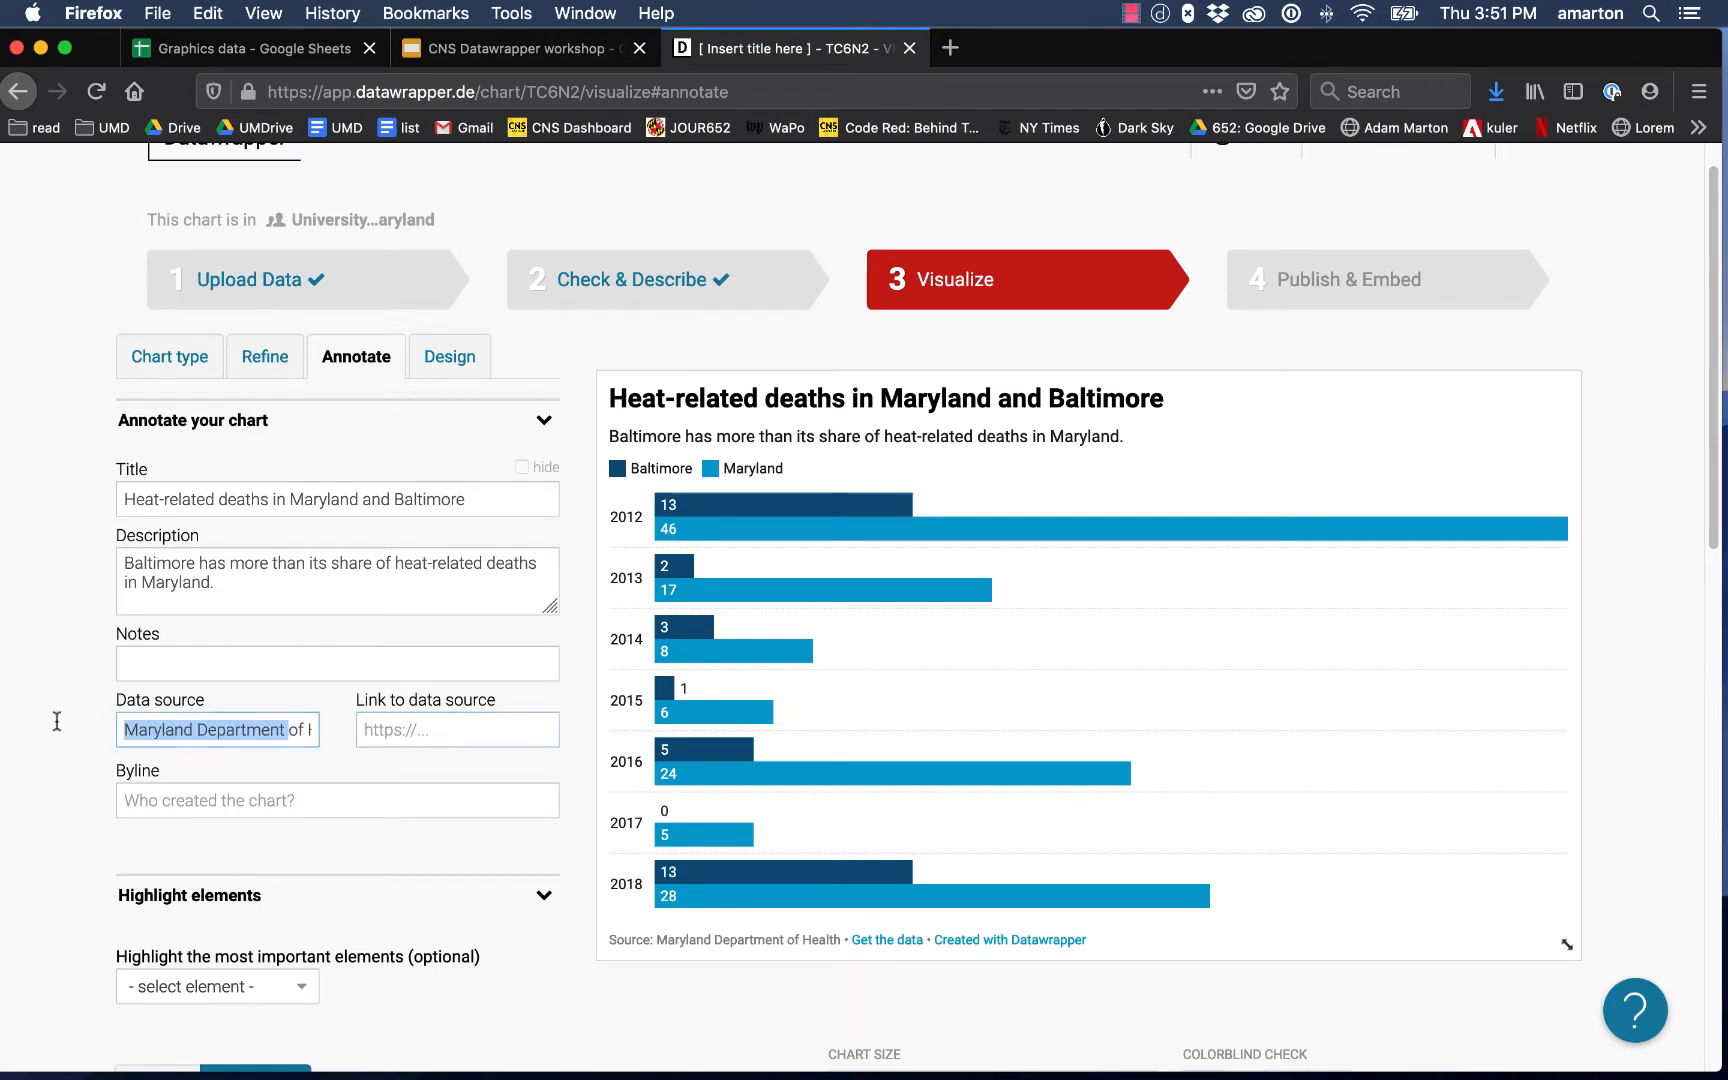
left_click(204, 729)
- Try the note "Notes here" on the chart, and clear it again
left_click(336, 665)
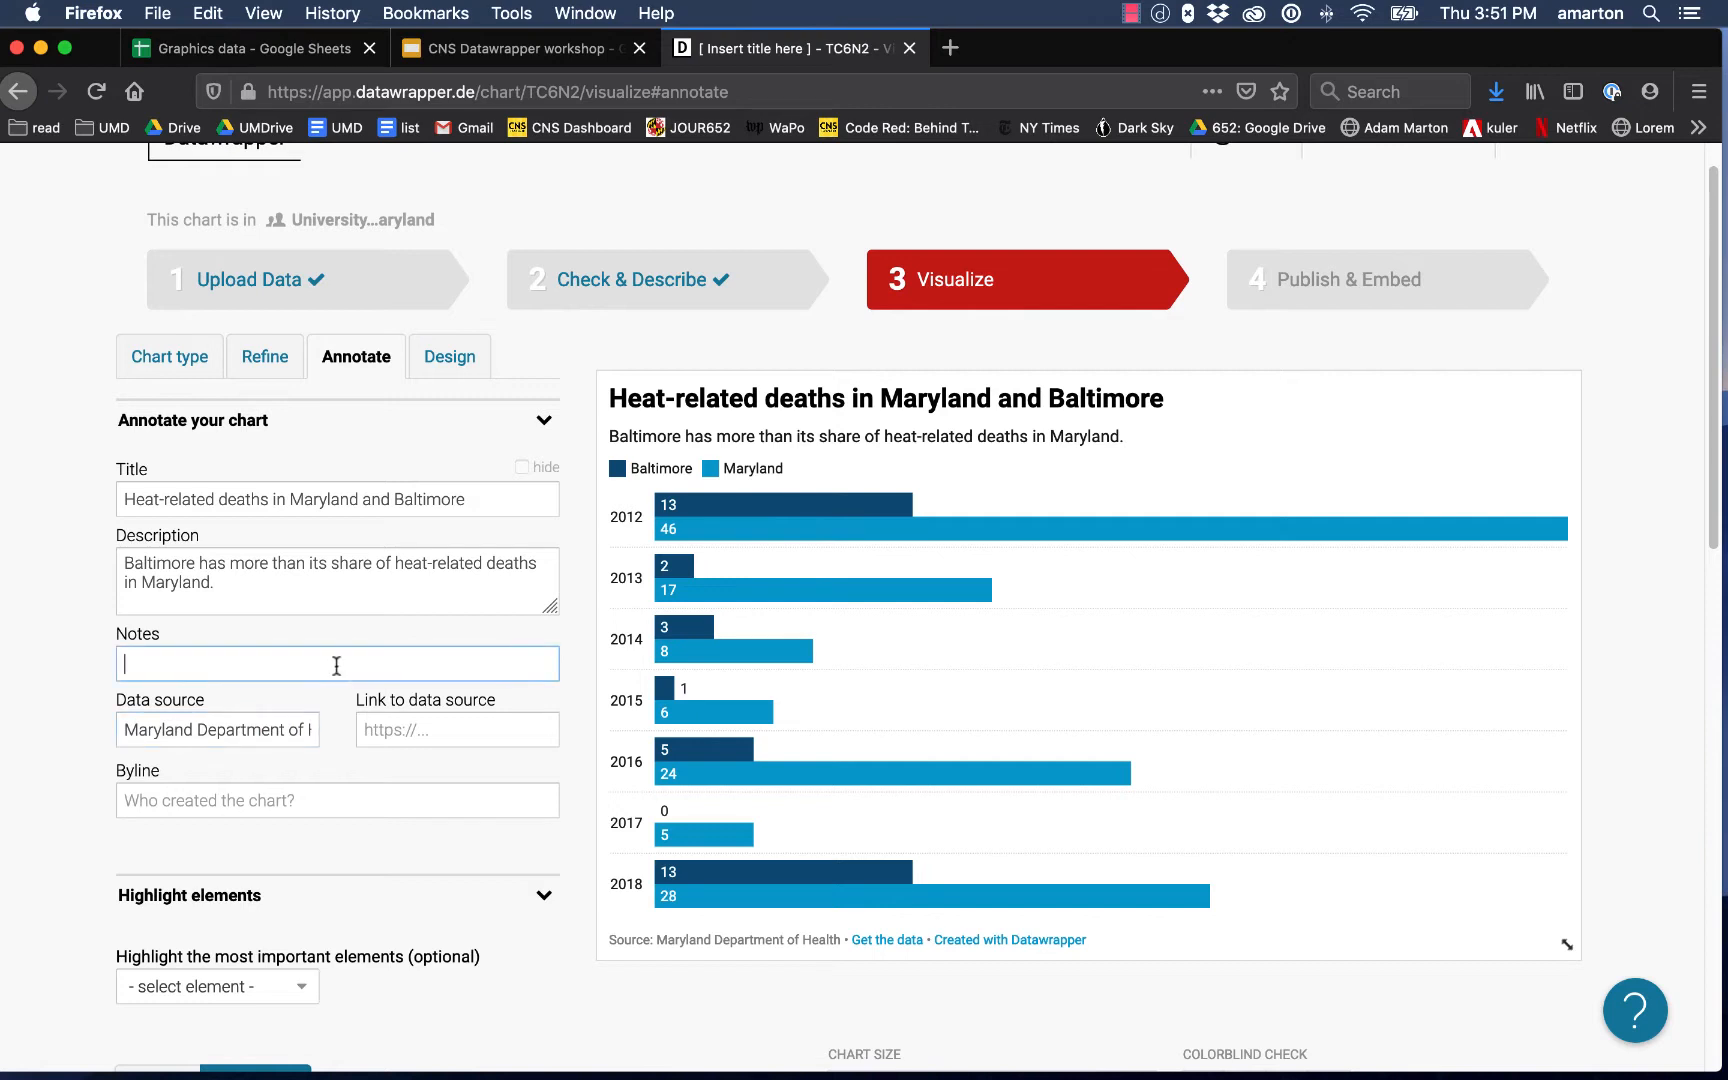
type("Not")
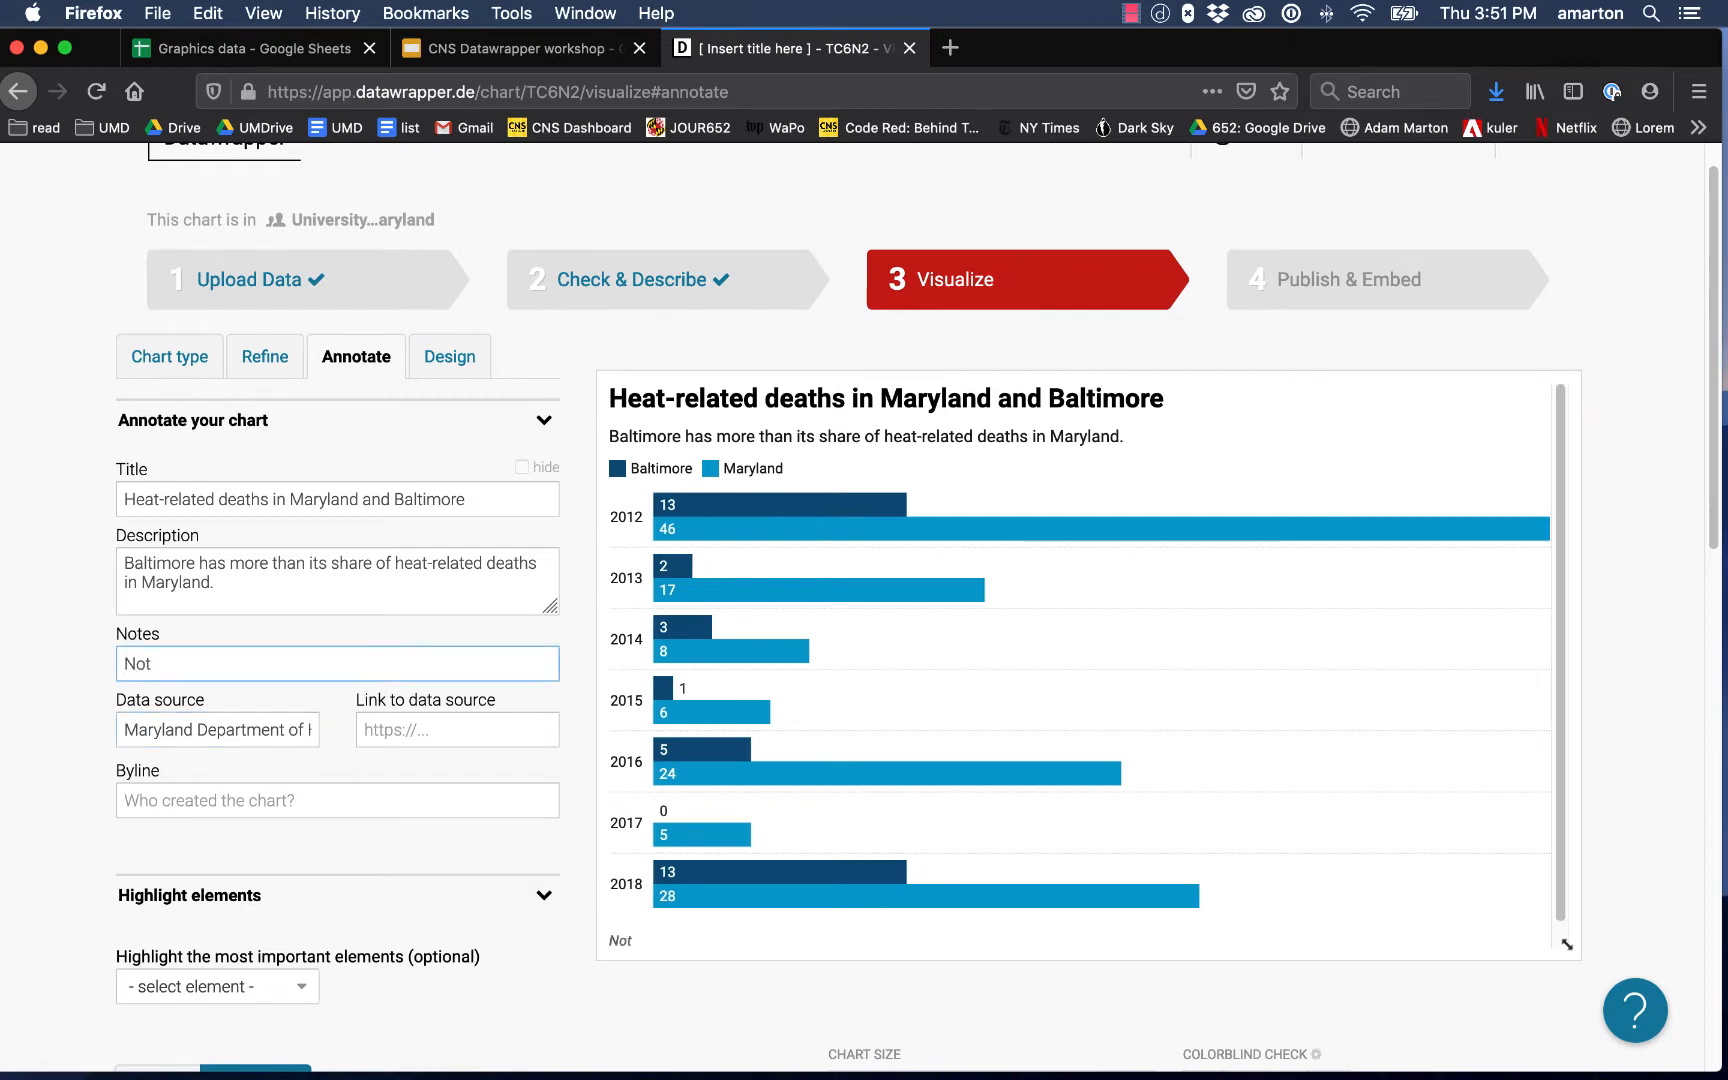
type("es here")
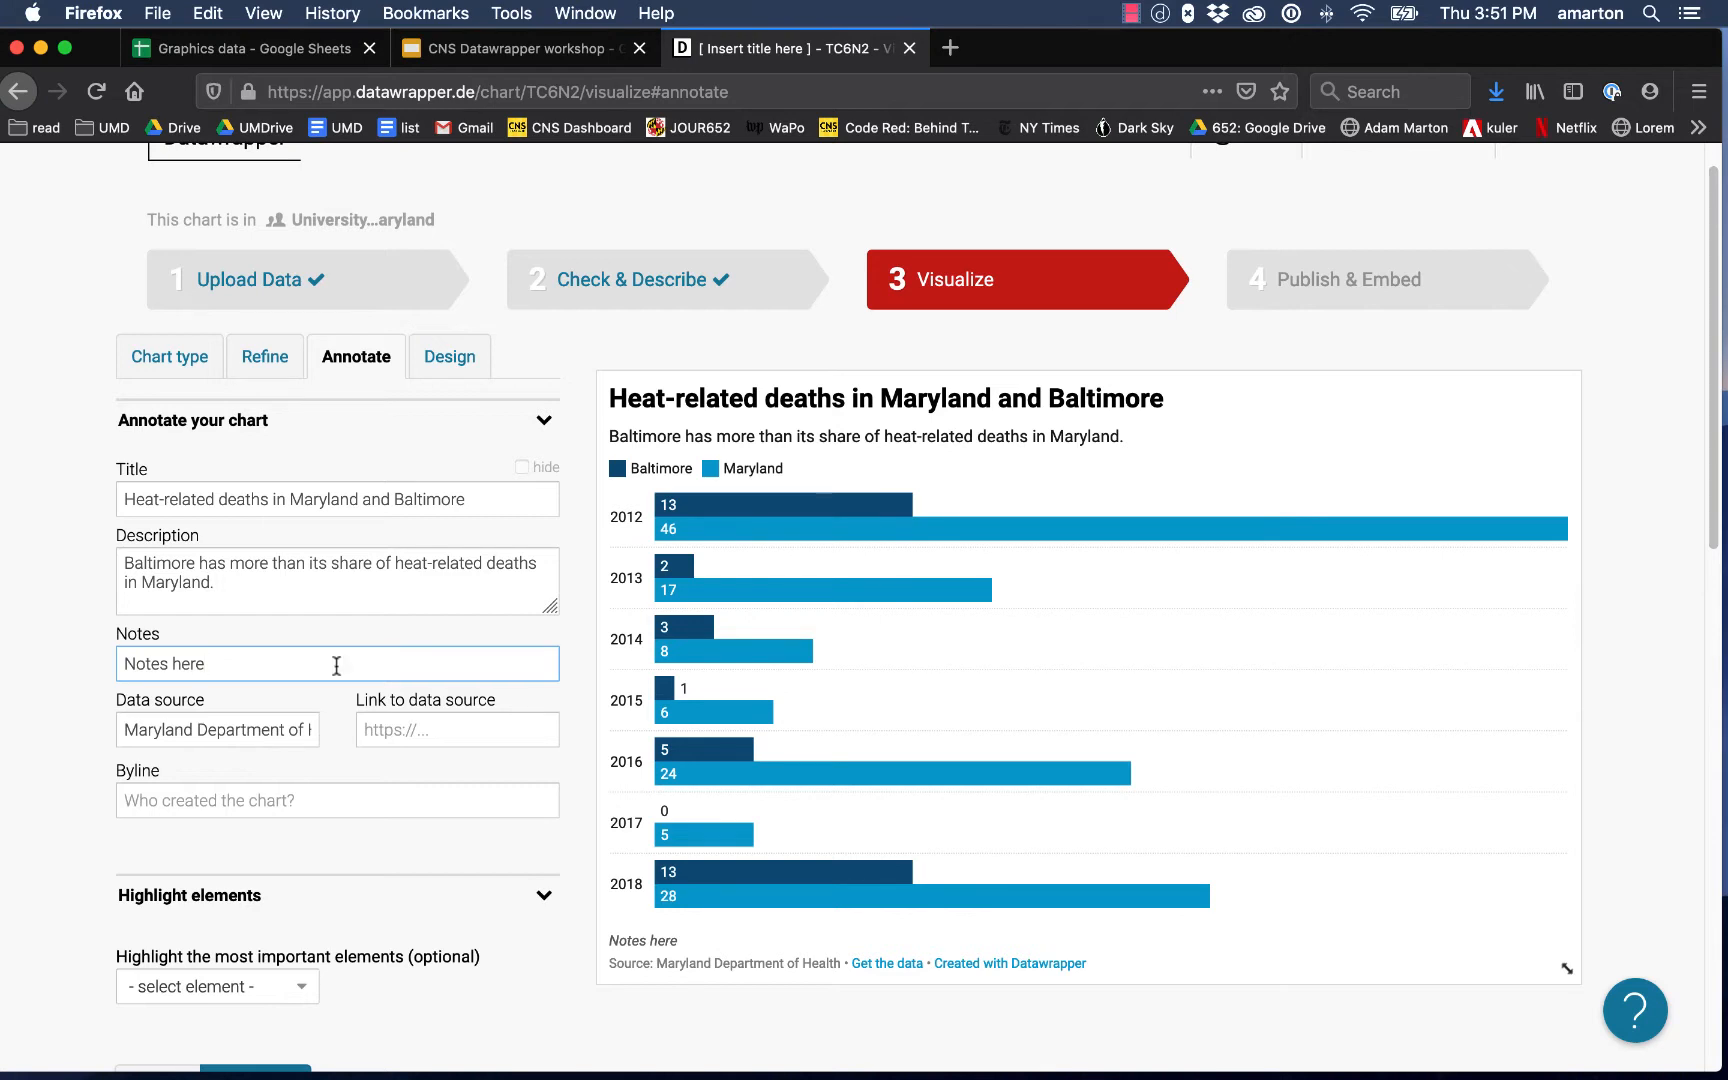
triple_click(273, 659)
key("BackSpace")
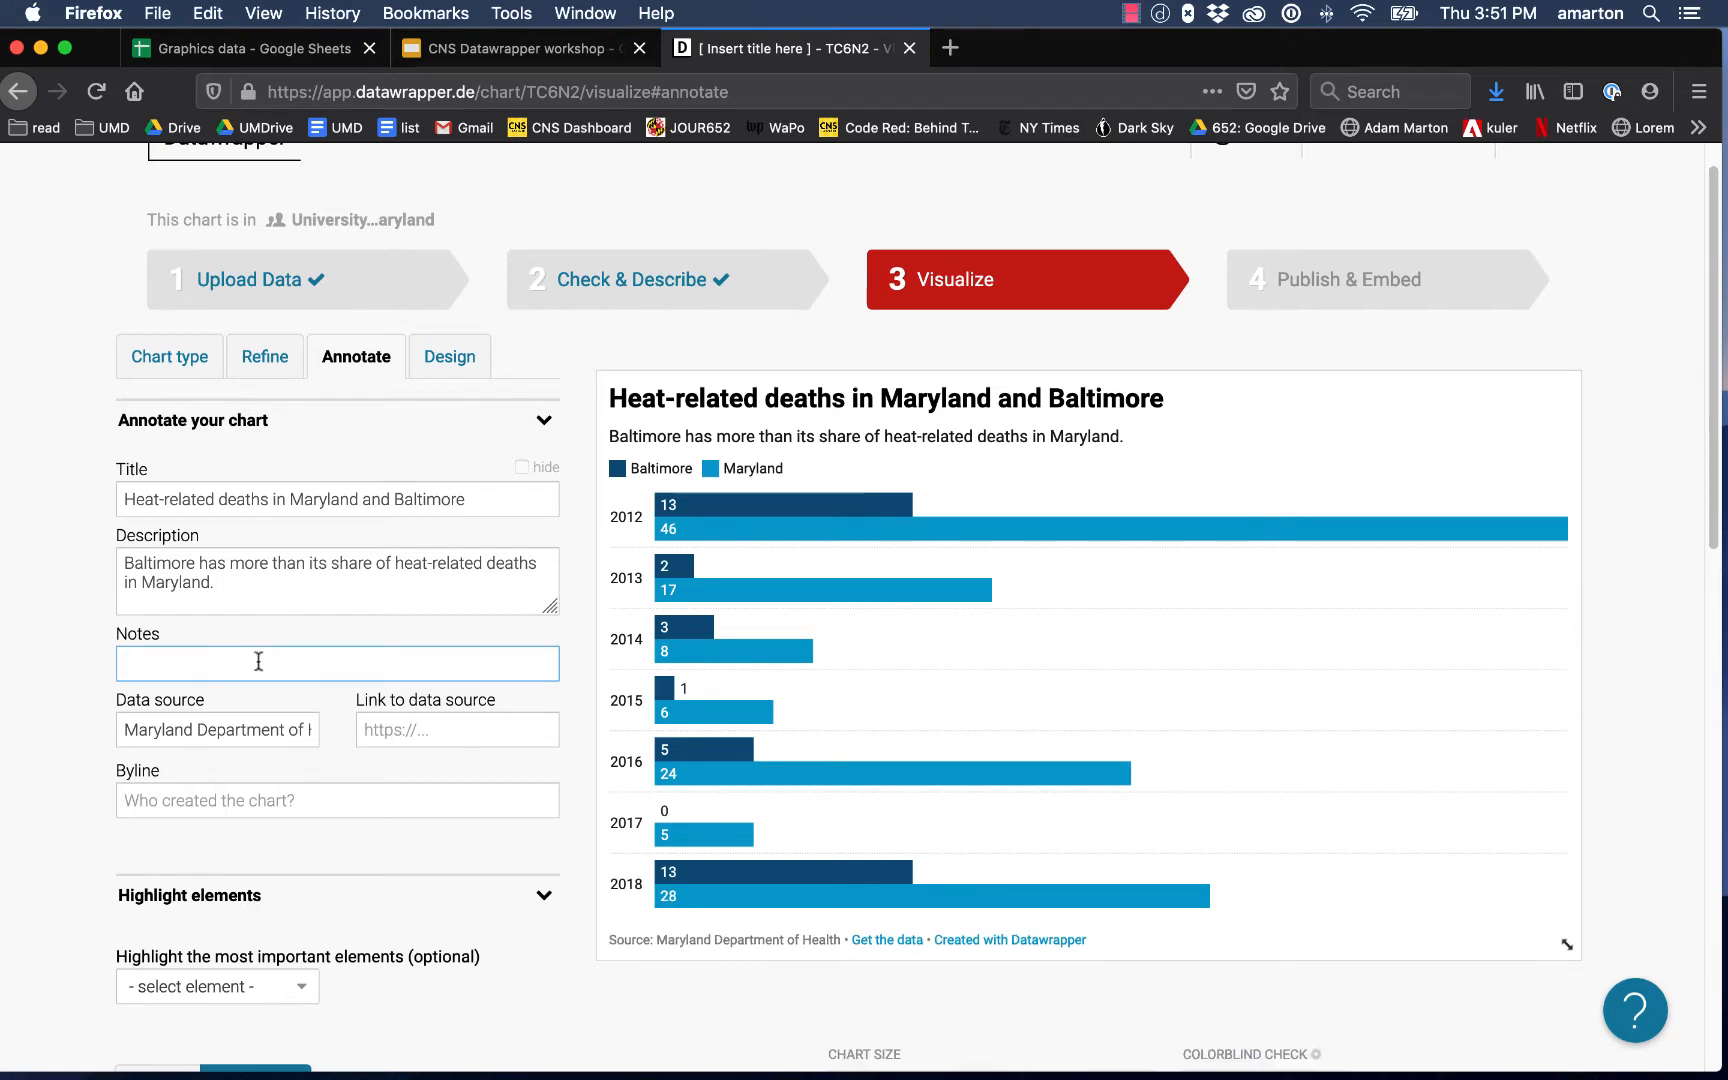
- Enter the chart creator's full name as the byline
left_click(140, 800)
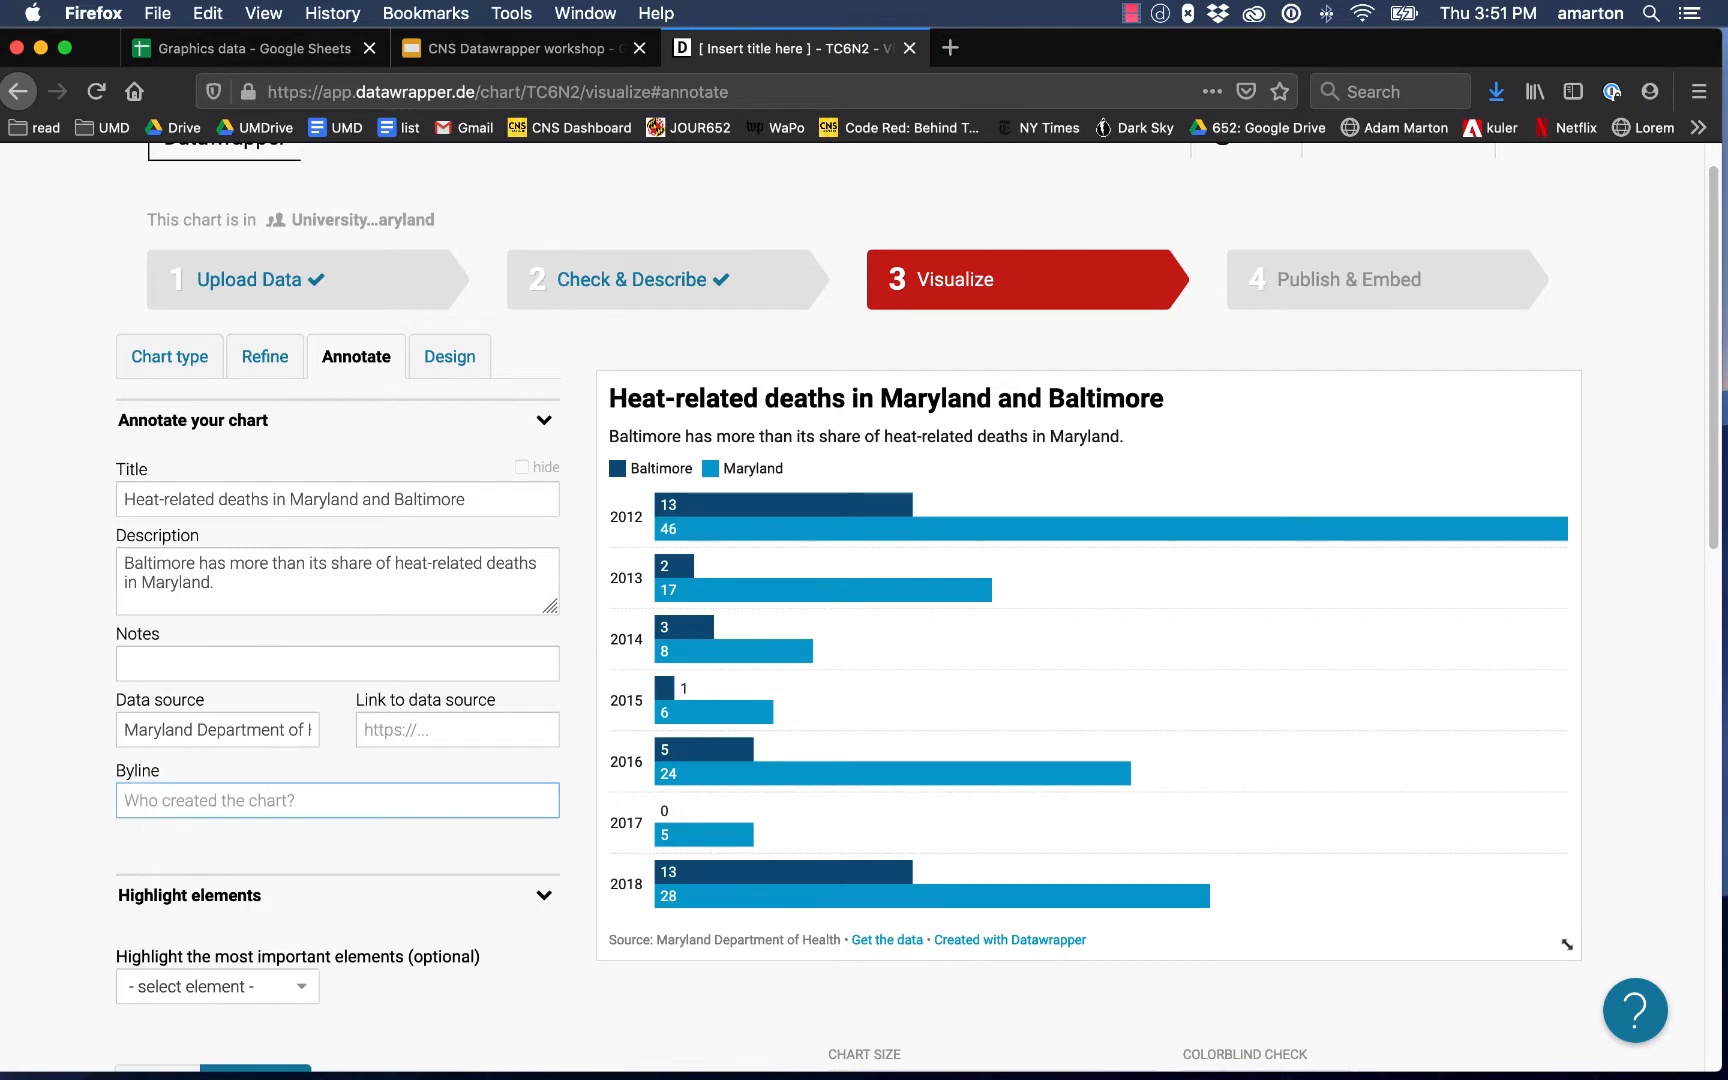
type("Adam Marton")
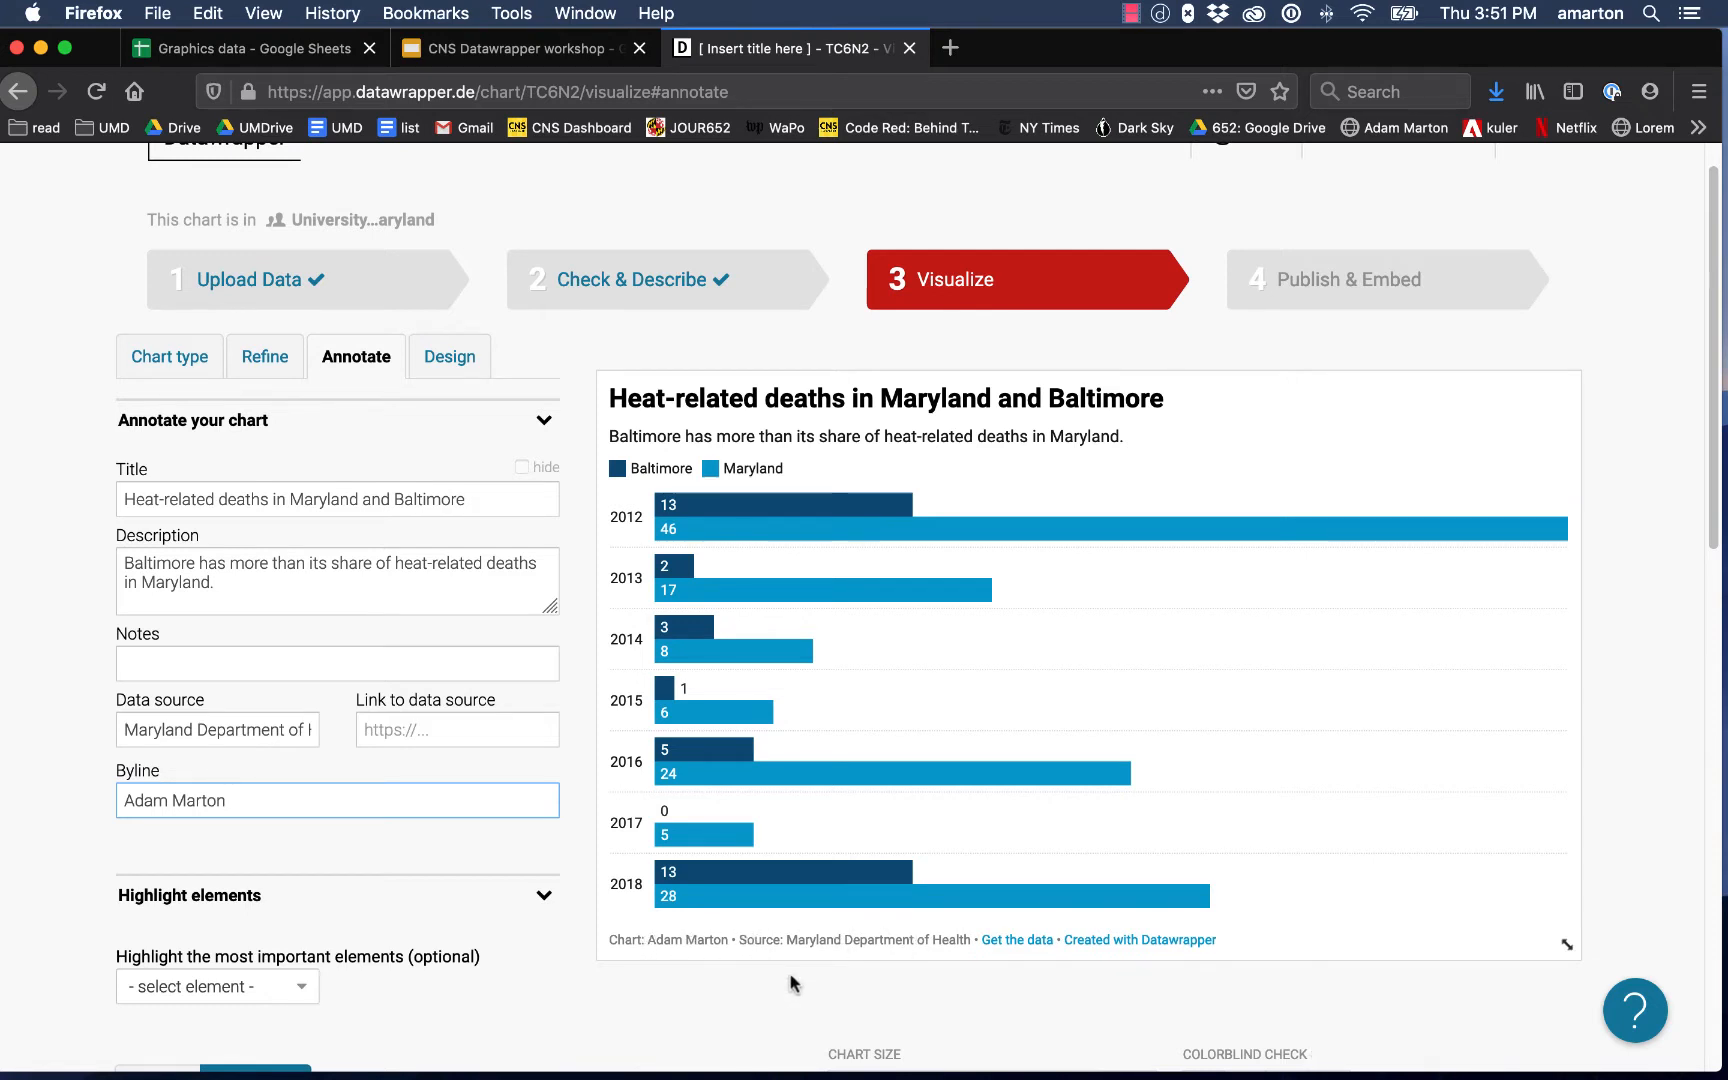
left_click(745, 1010)
scroll(744, 1010, "down", 2)
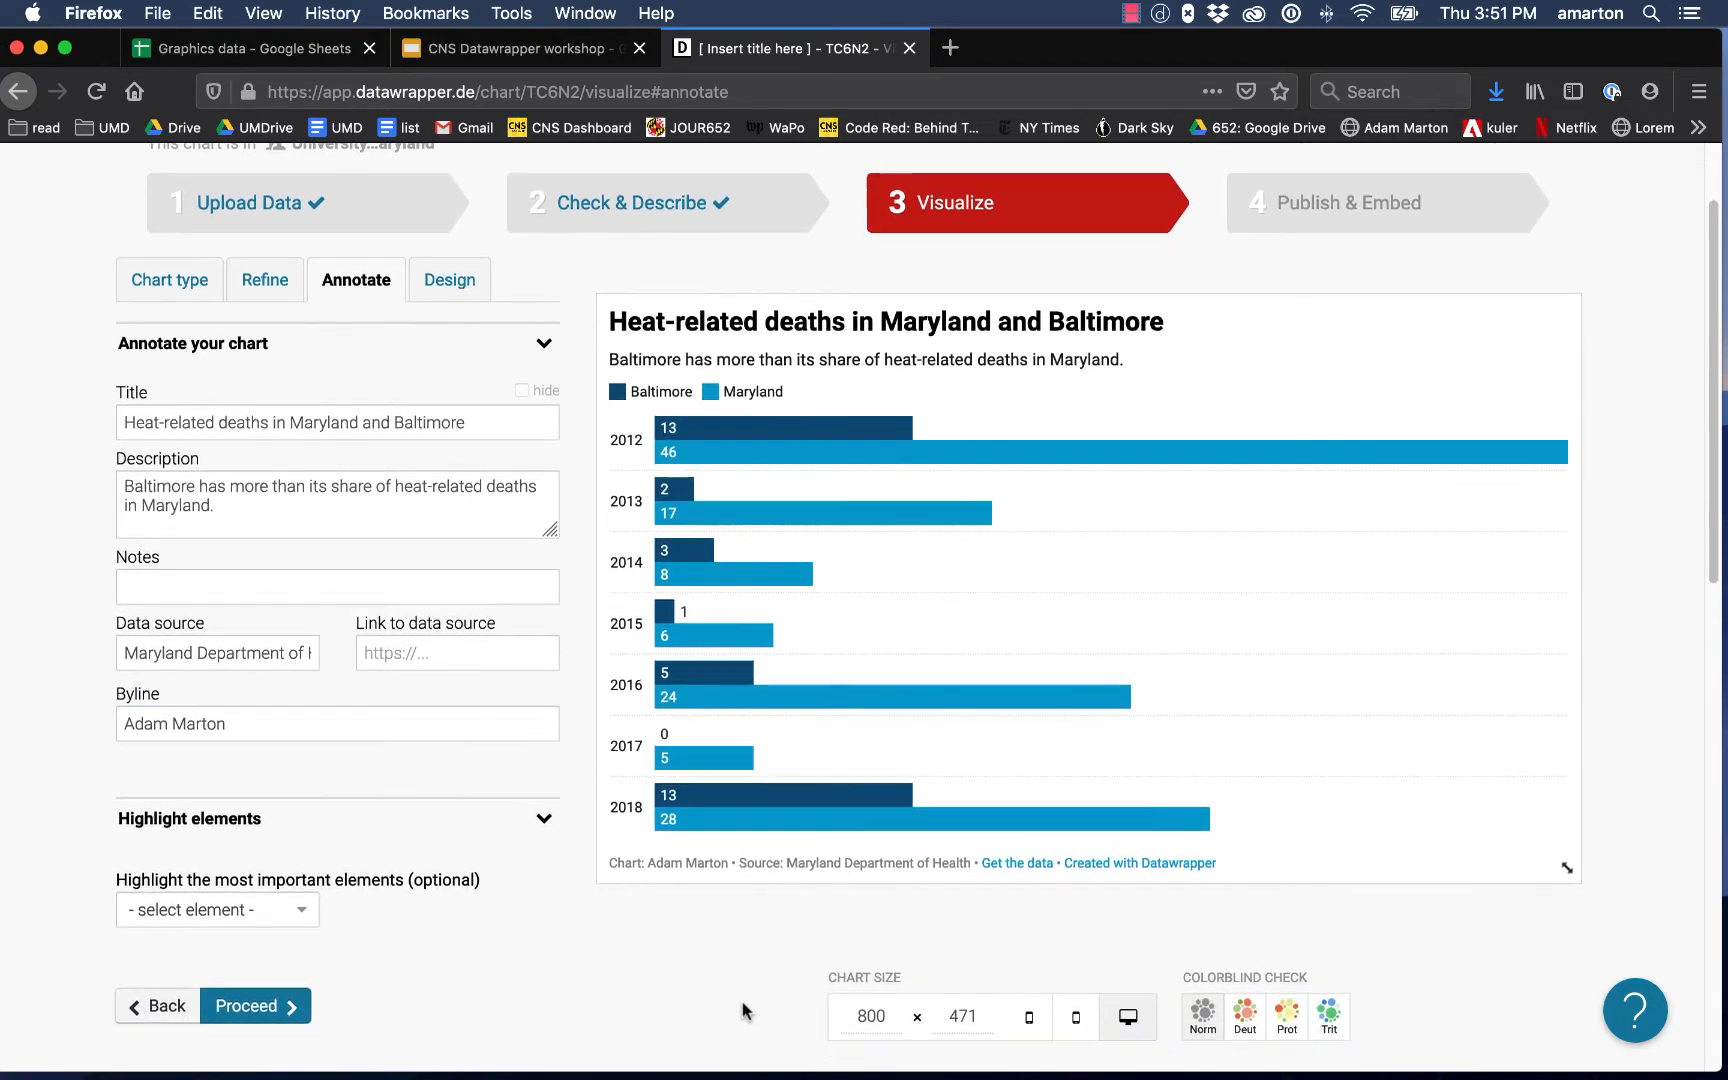
- Try highlighting the 2012 and 2018 elements of the chart, and remove both highlights
left_click(300, 893)
scroll(478, 893, "down", 2)
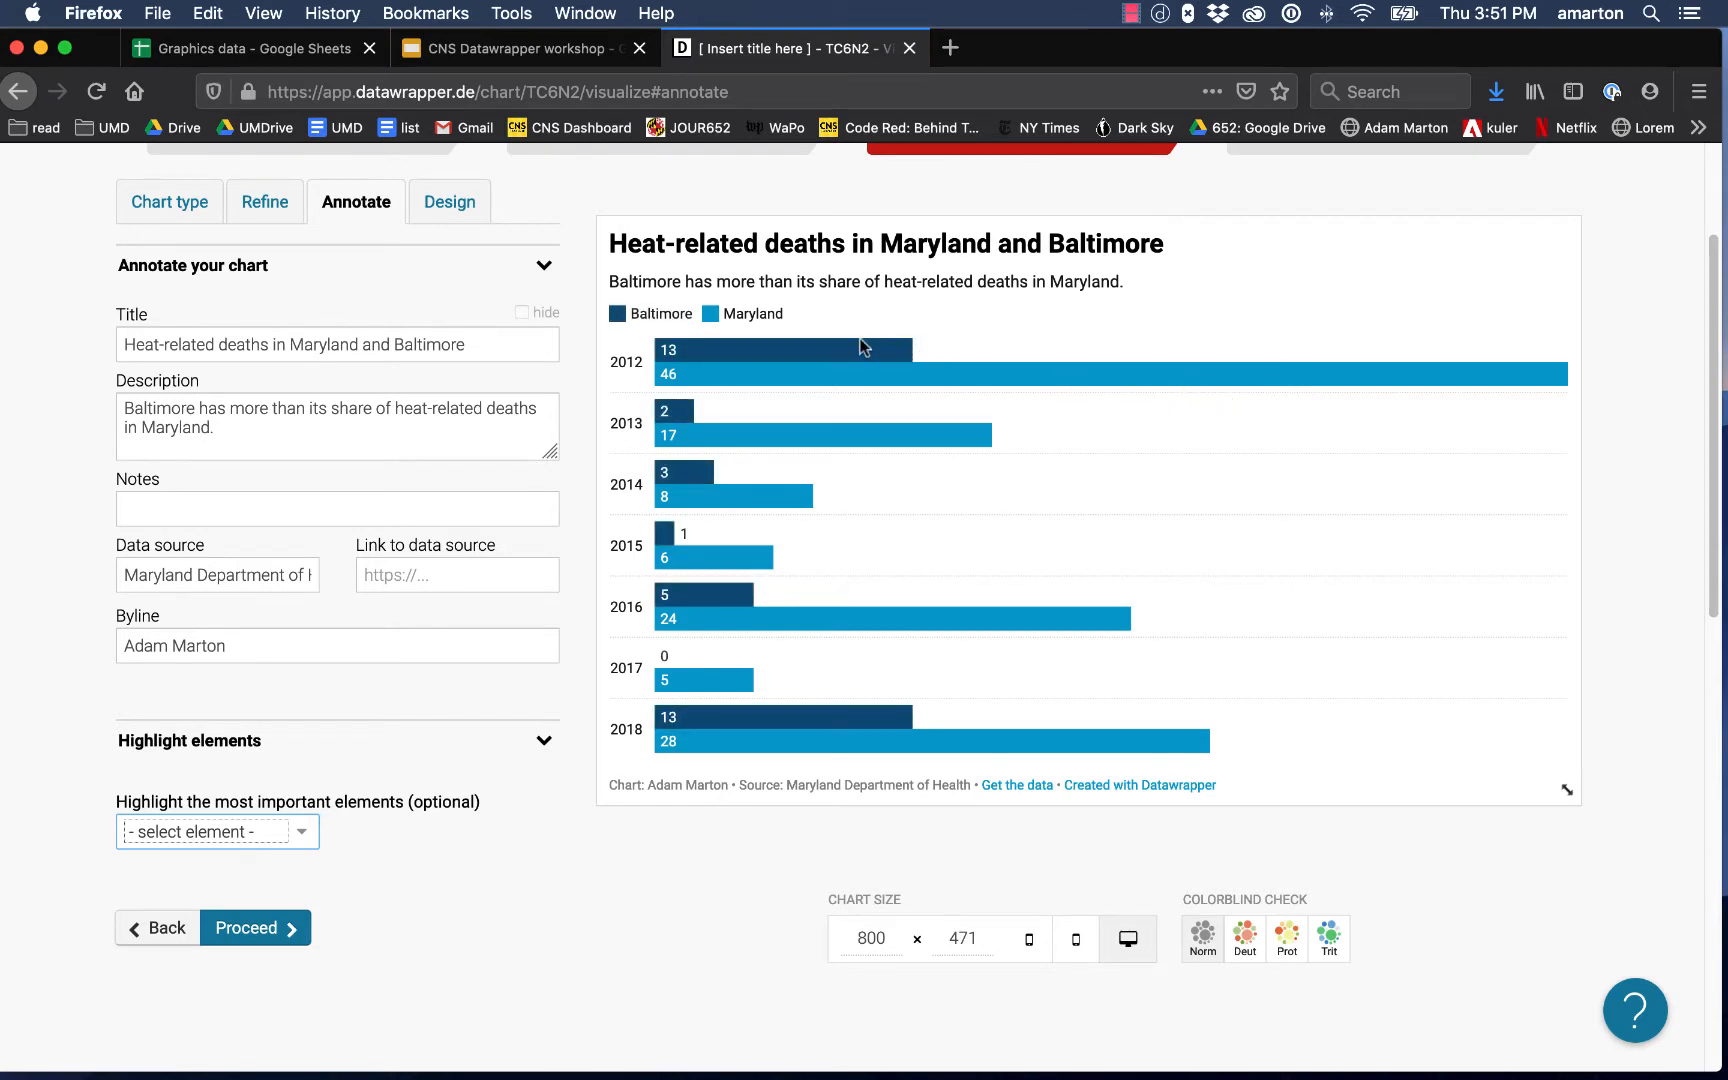
left_click(310, 826)
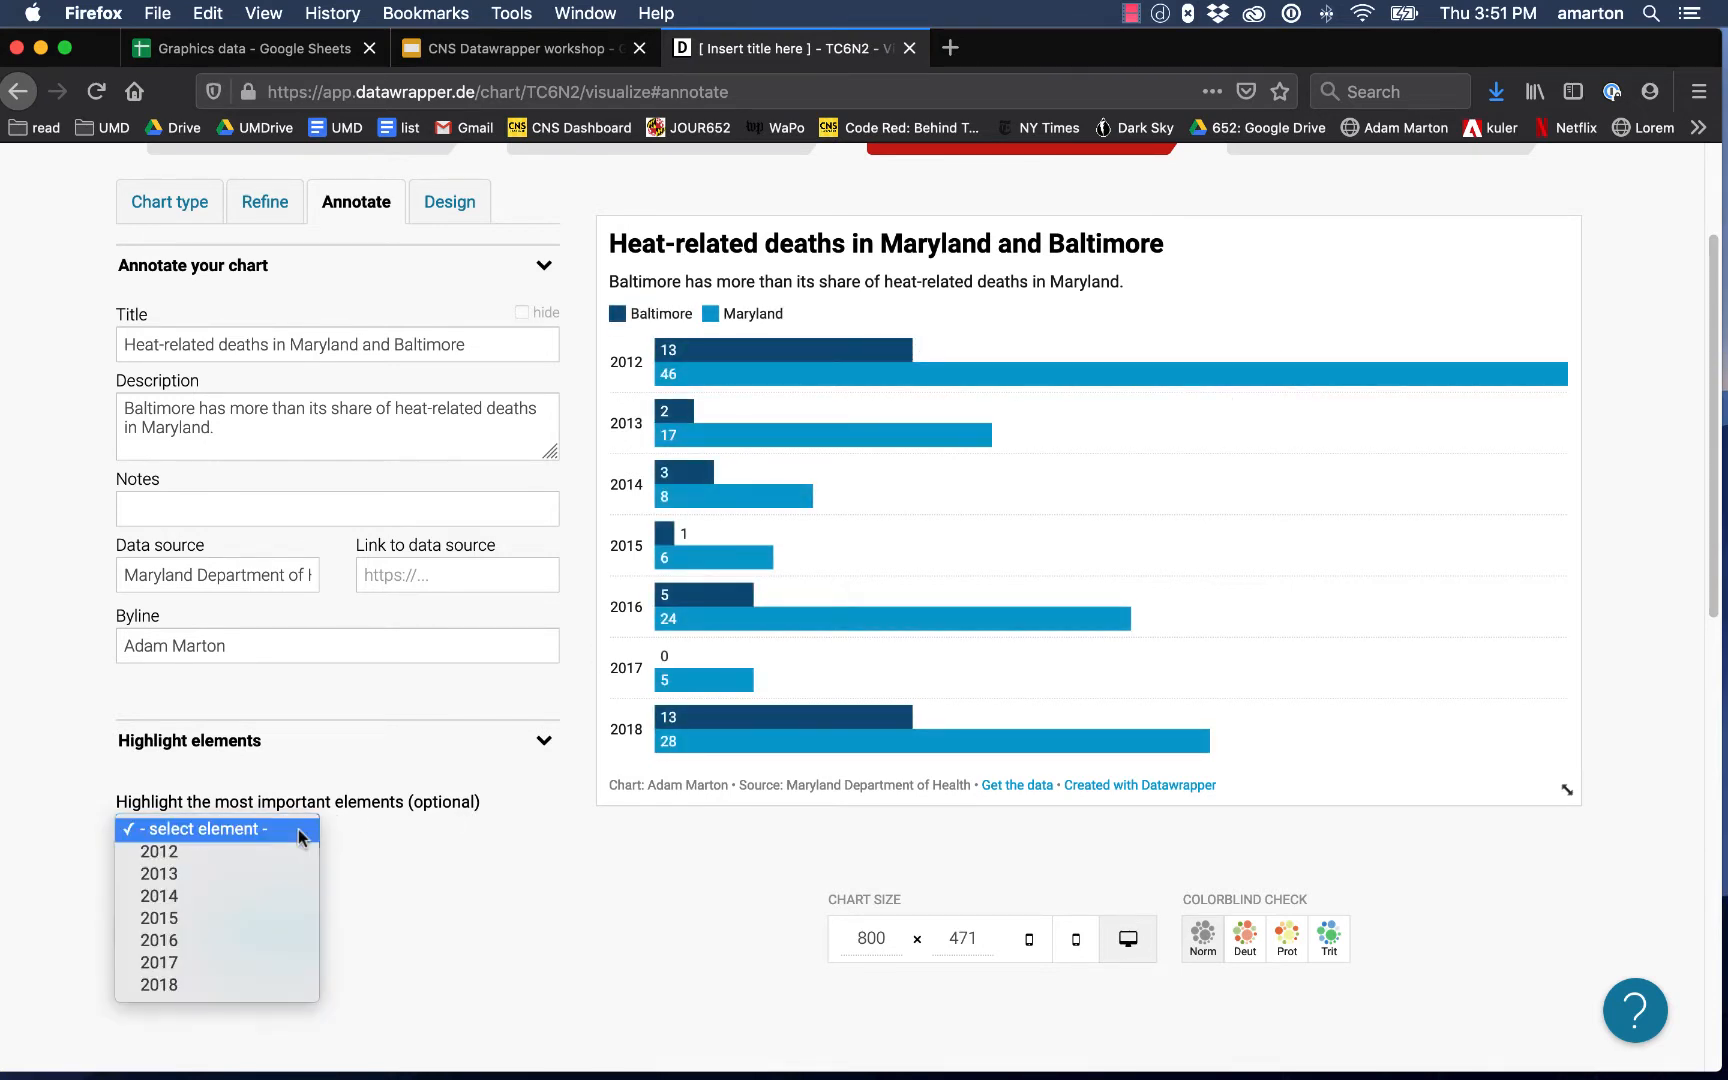
left_click(158, 849)
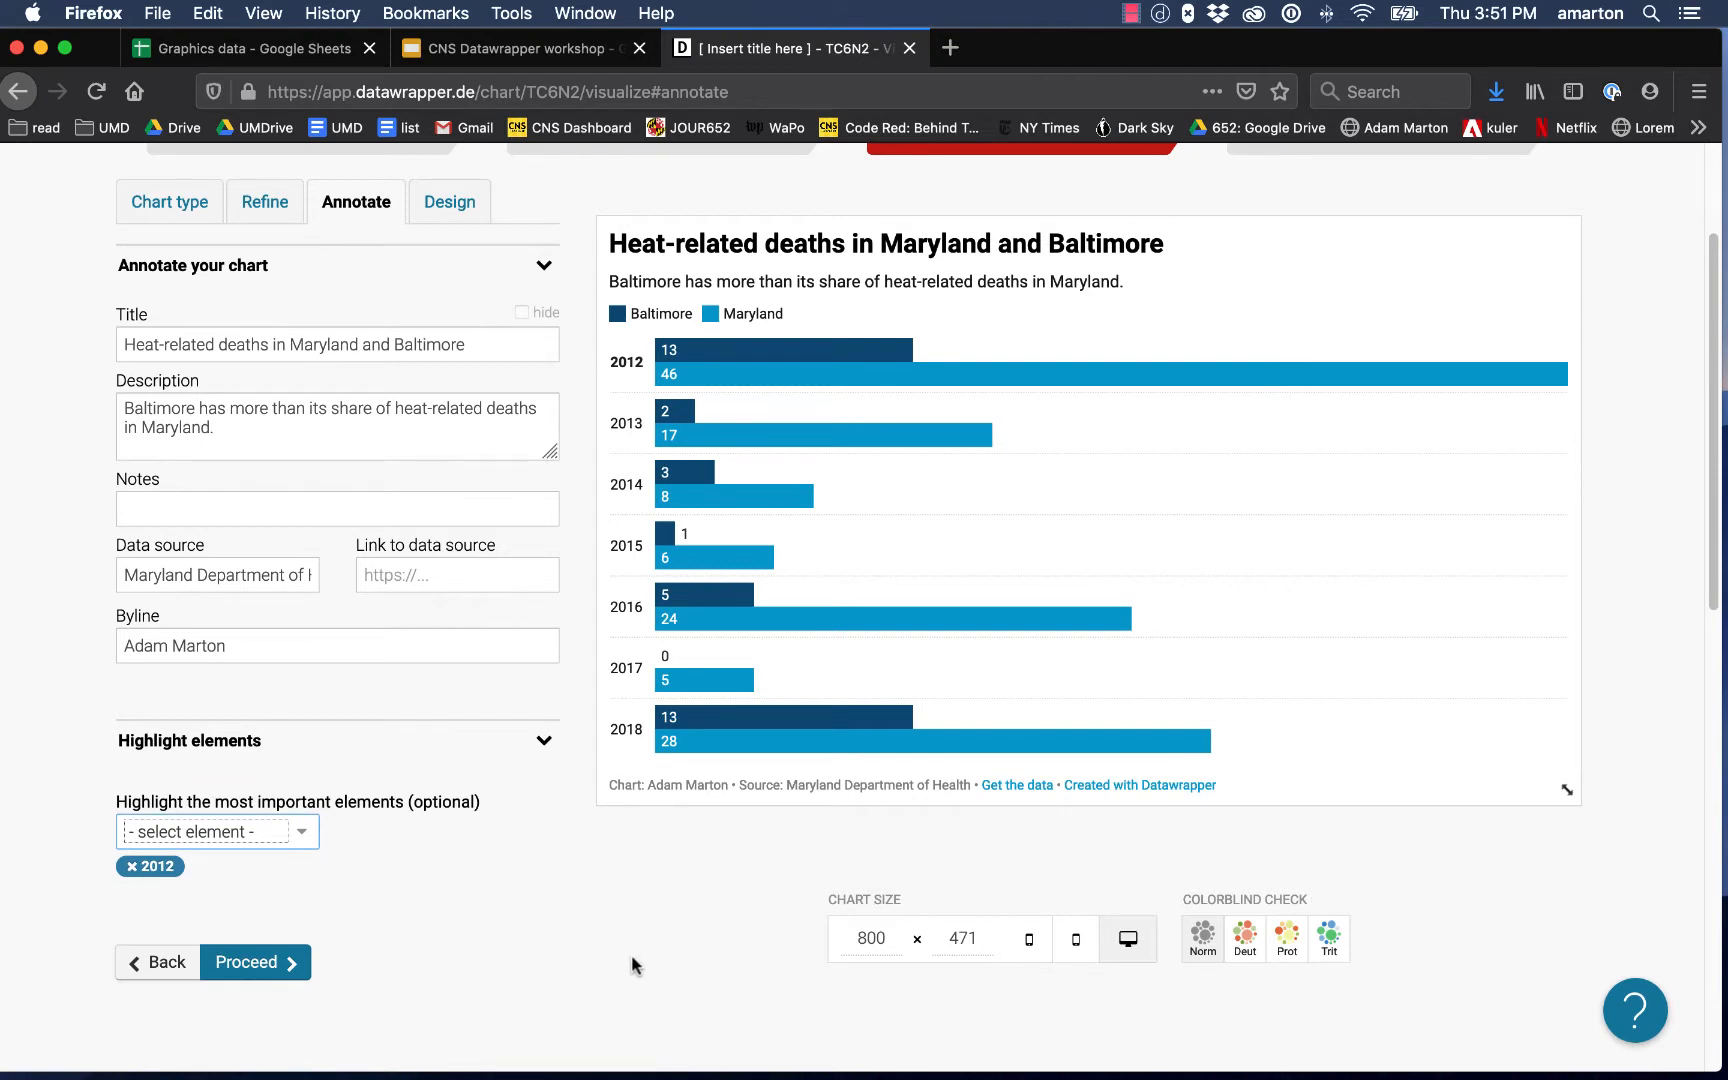
left_click(308, 843)
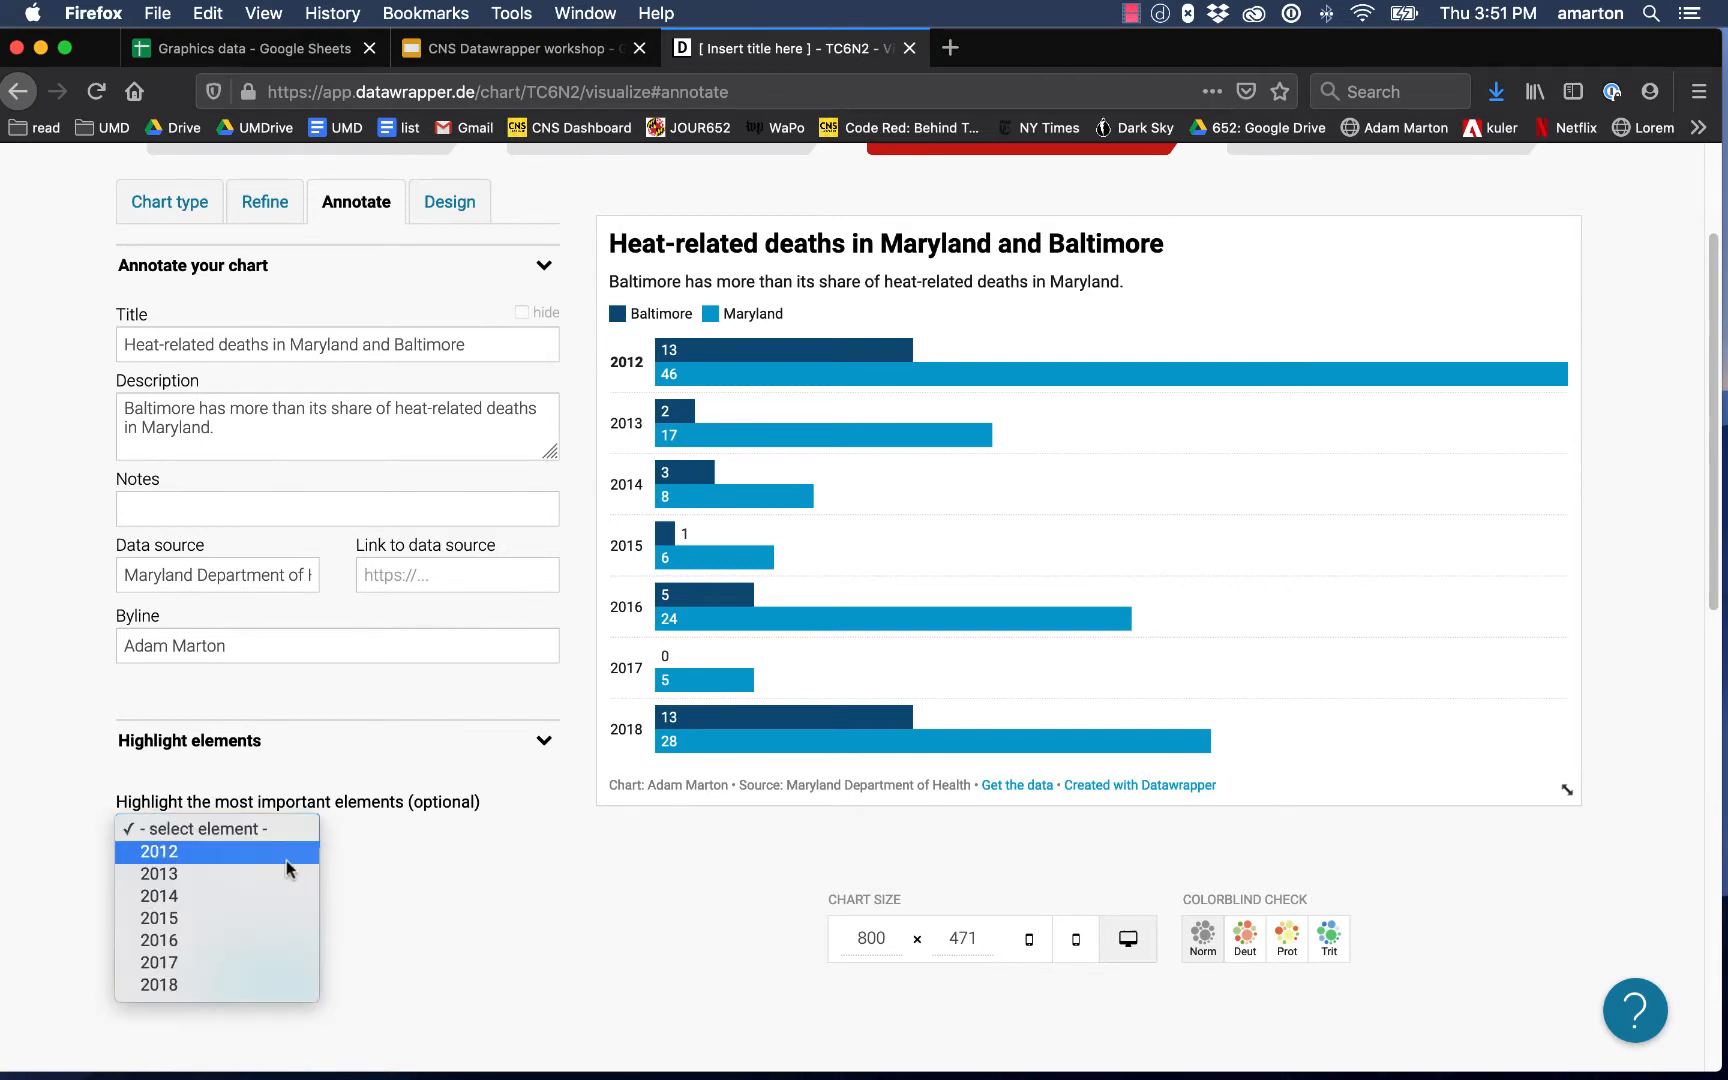
left_click(270, 983)
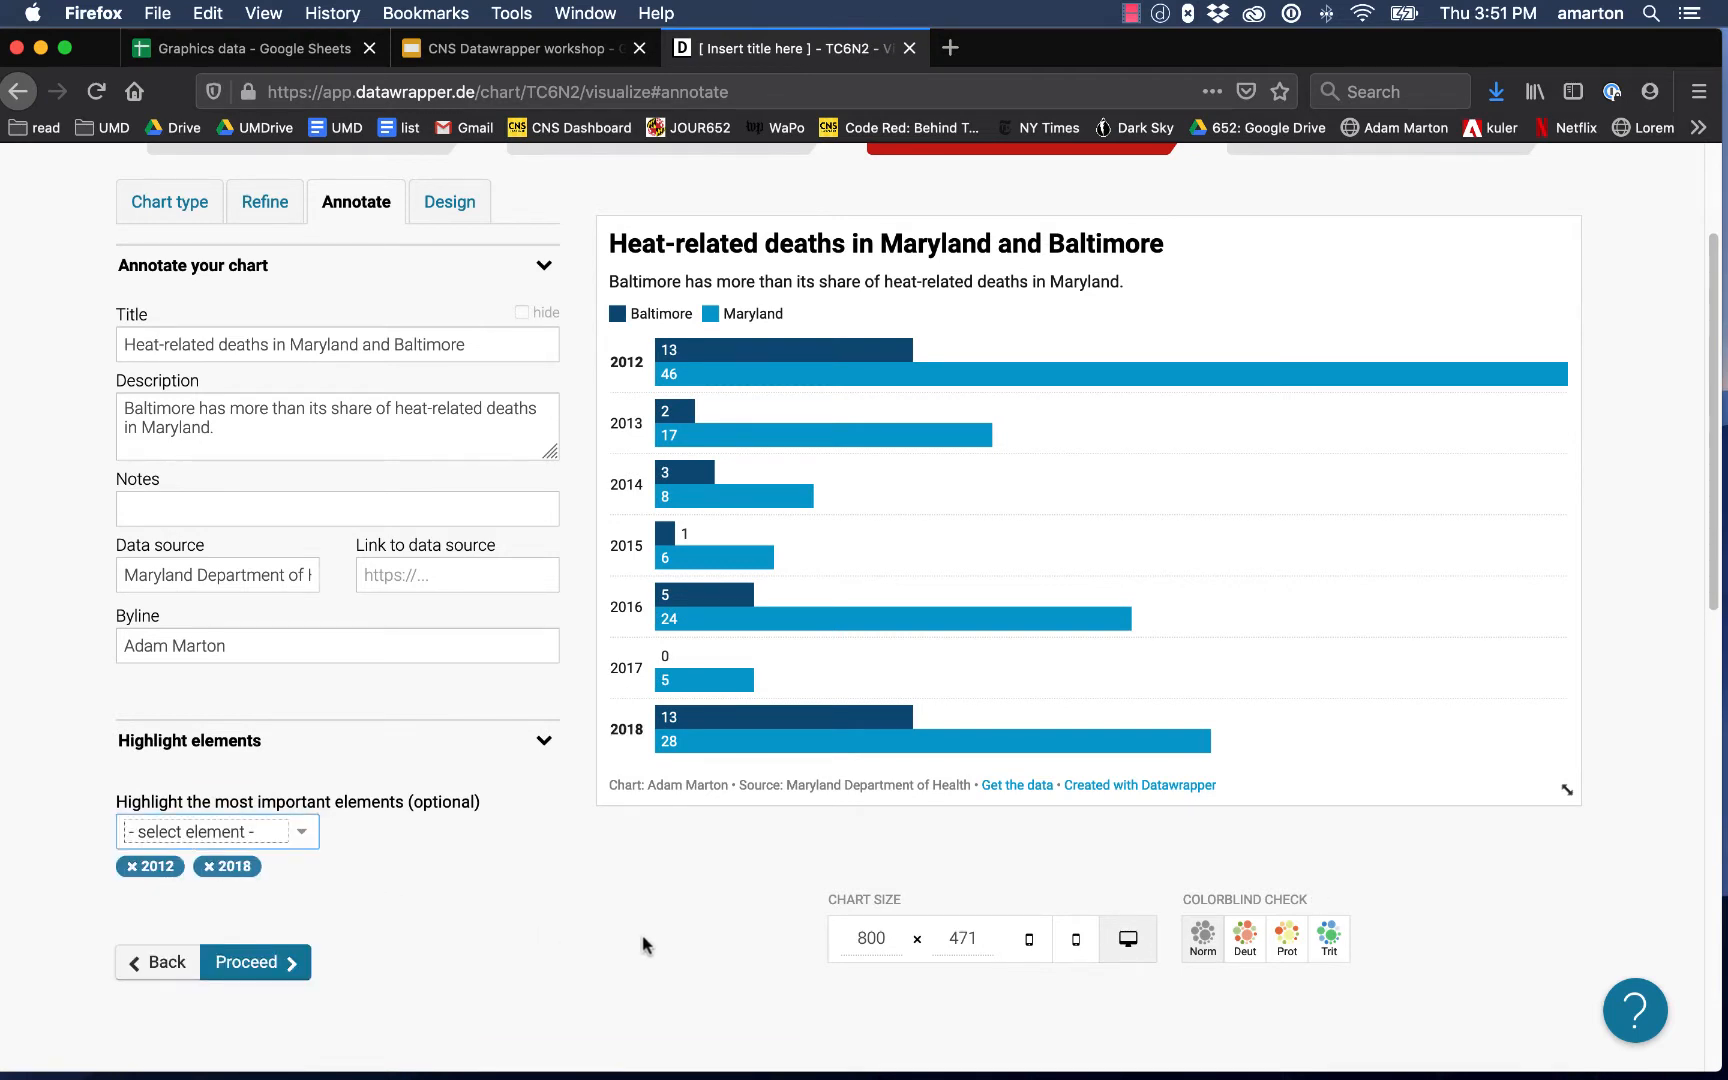
left_click(209, 866)
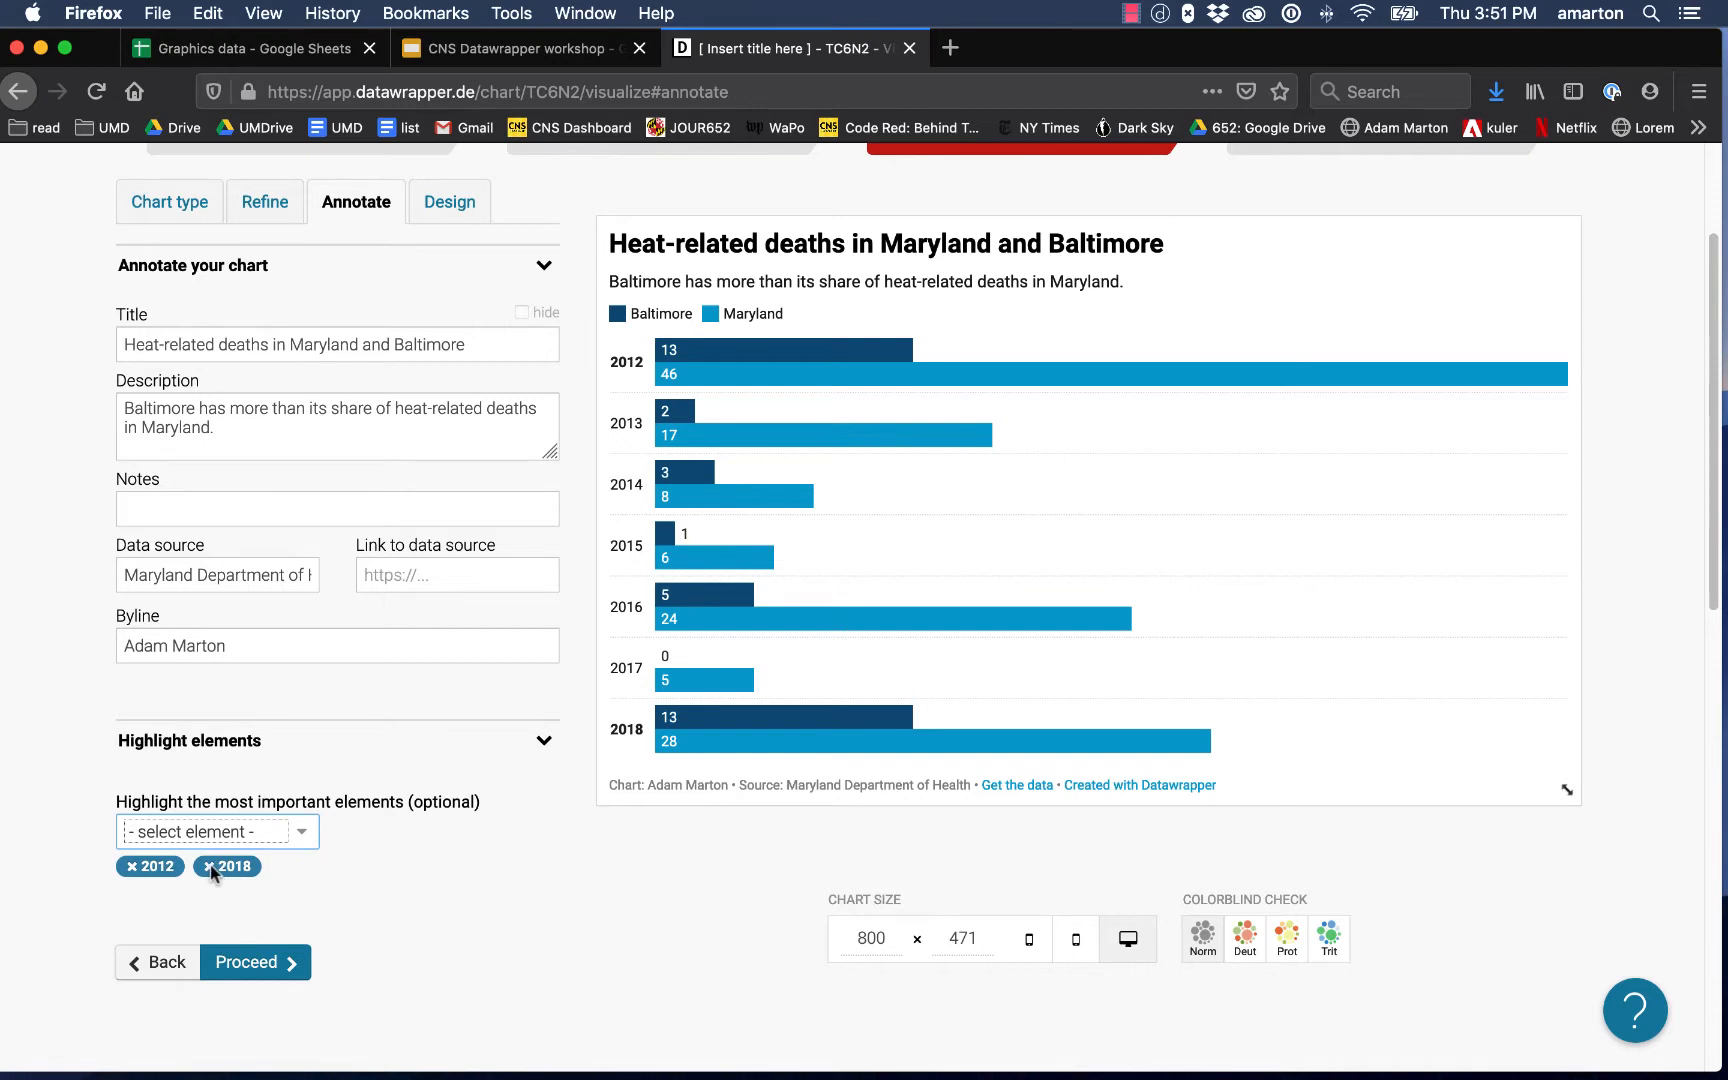
left_click(132, 866)
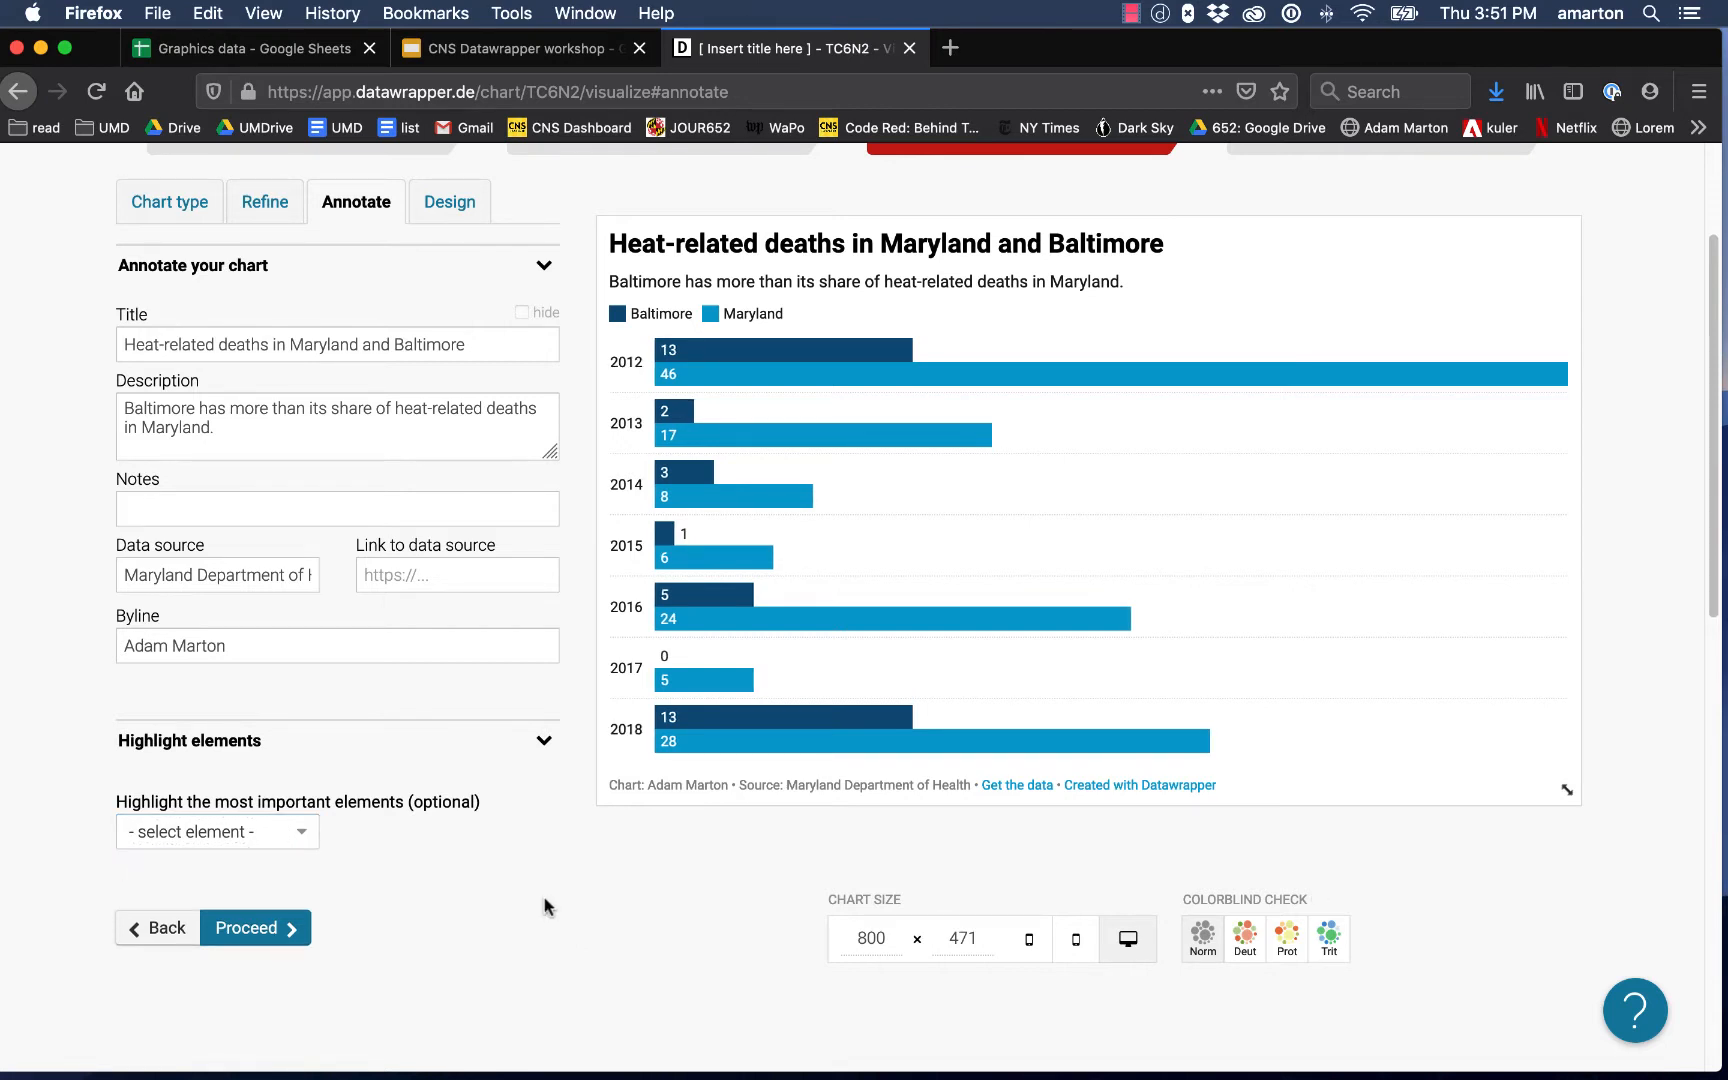
- Open the design settings of the chart
scroll(545, 905, "up", 2)
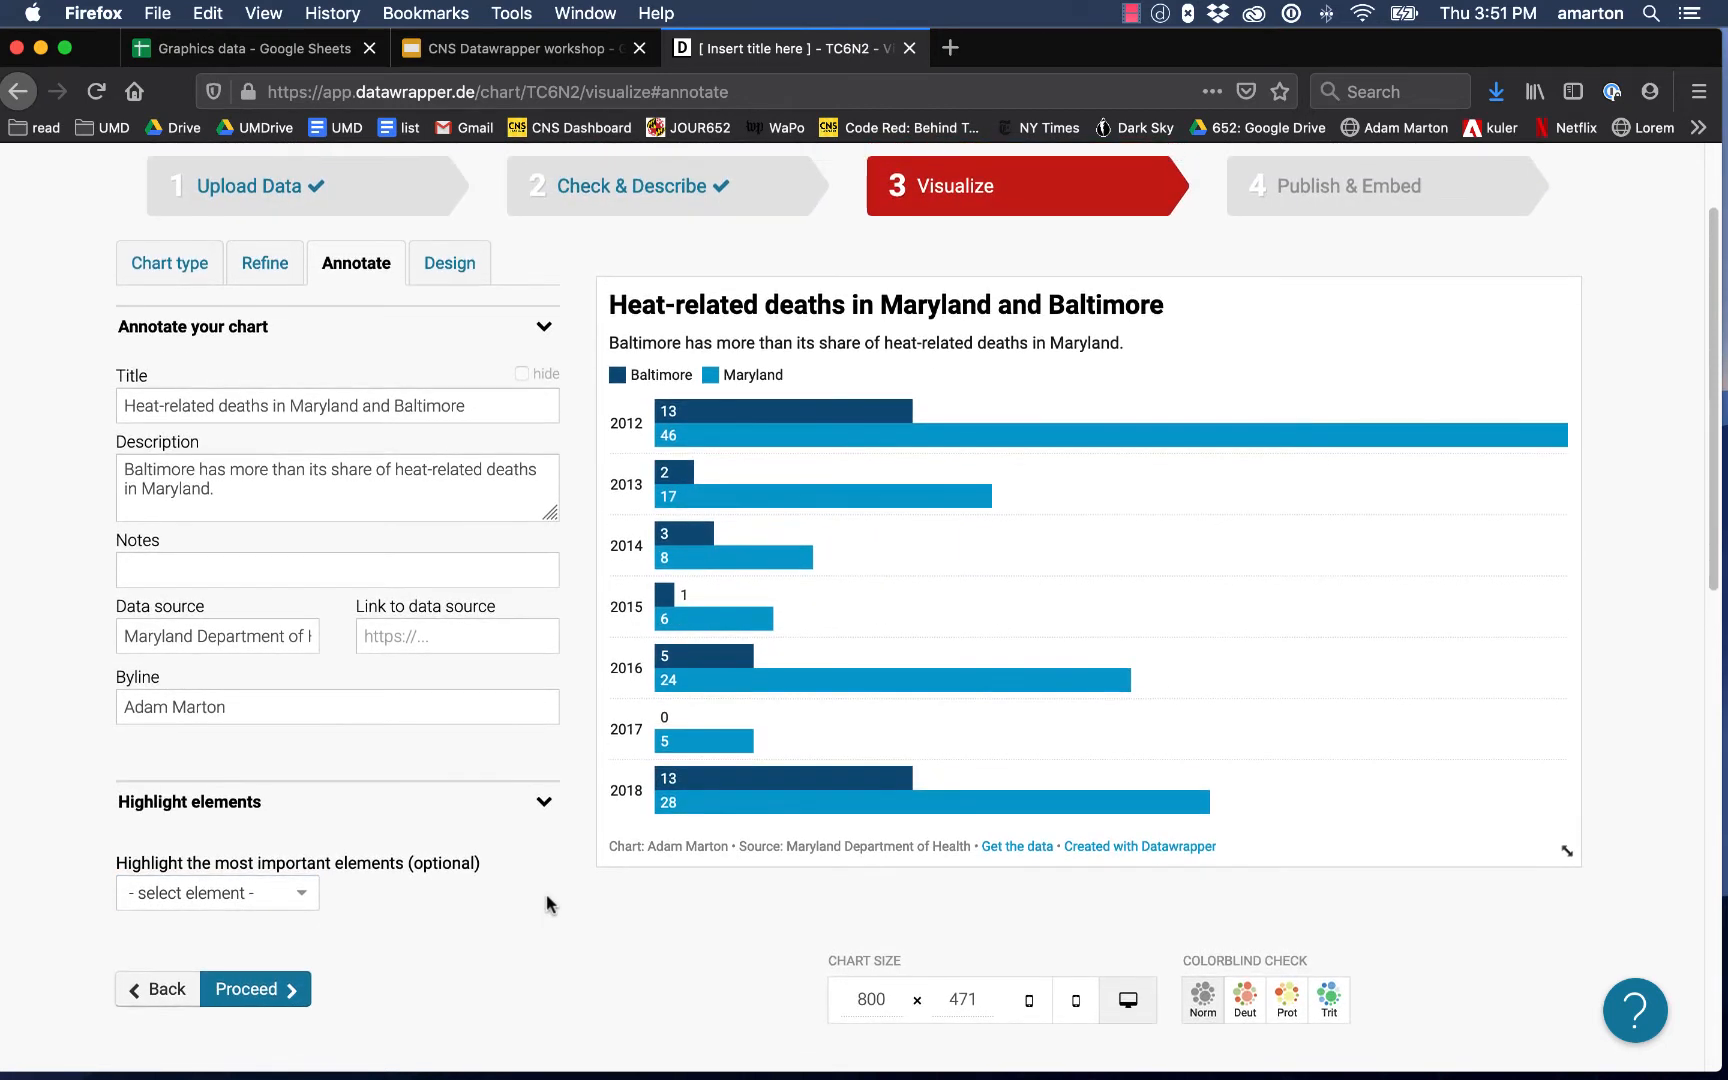
scroll(547, 903, "down", 1)
scroll(545, 904, "up", 1)
left_click(472, 270)
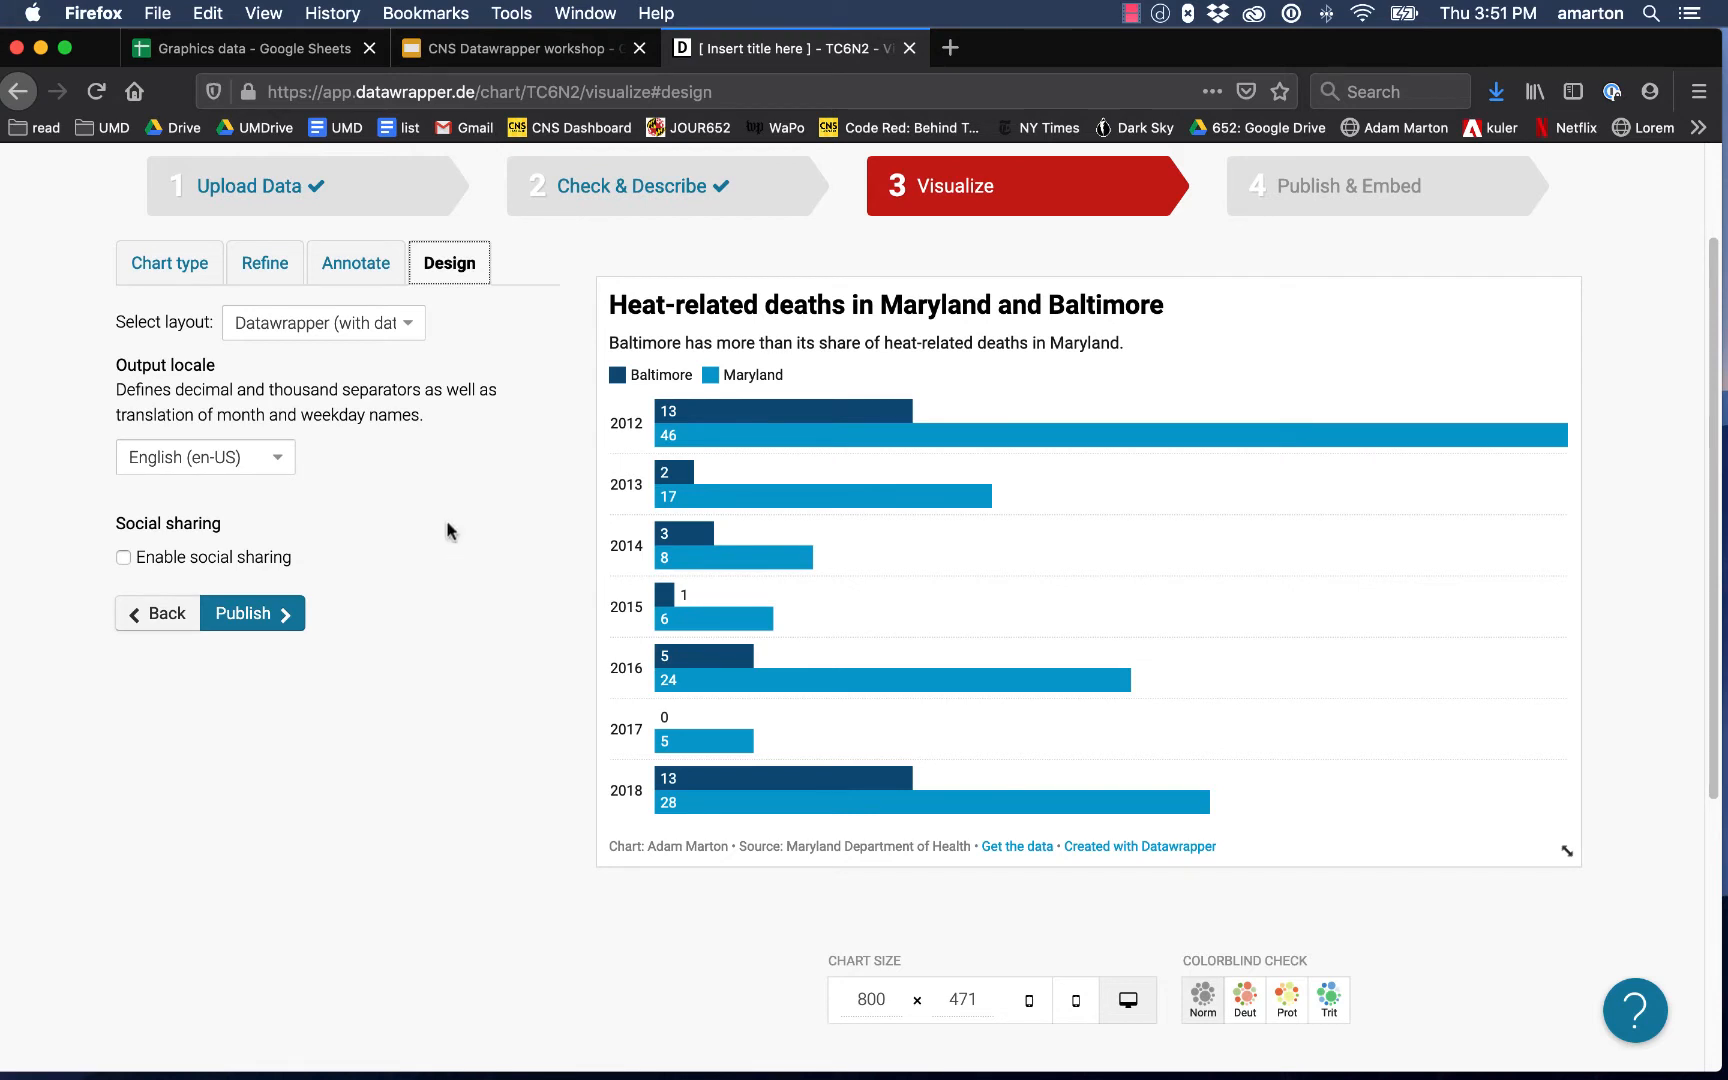
- Try the Pageflow layout on the chart, and restore the Datawrapper (with data) layout
left_click(396, 332)
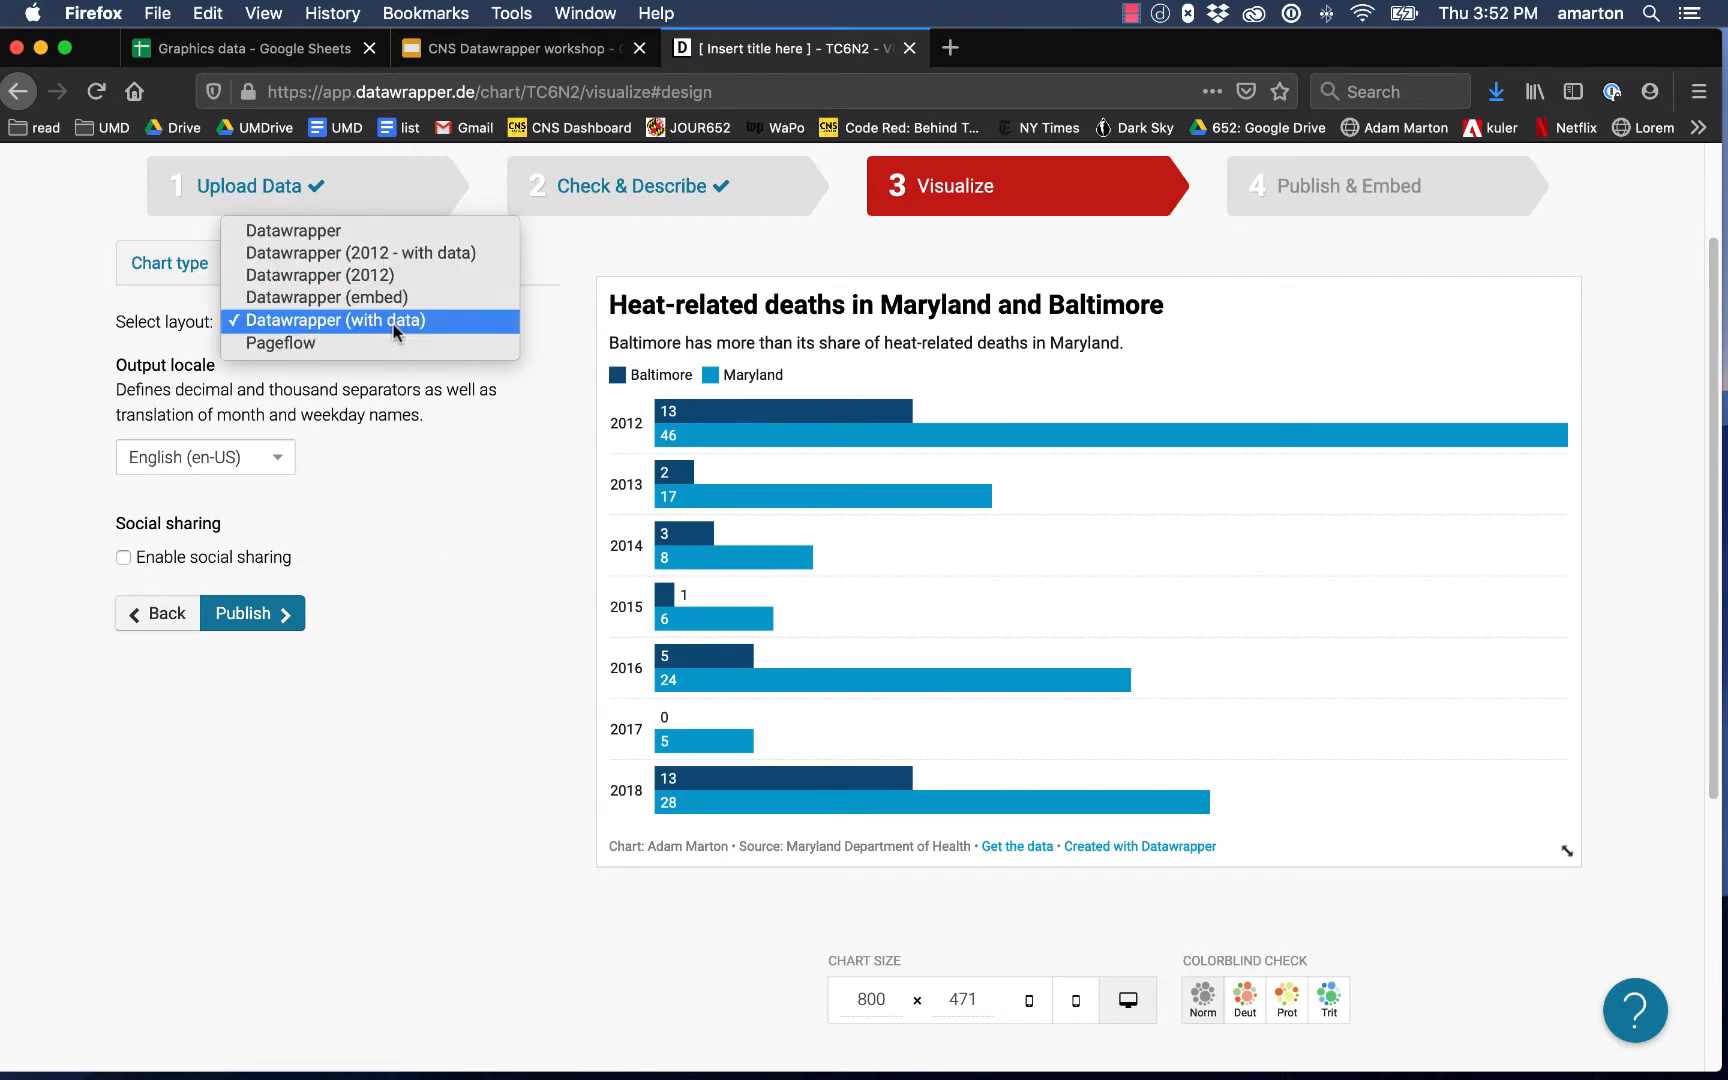
left_click(390, 344)
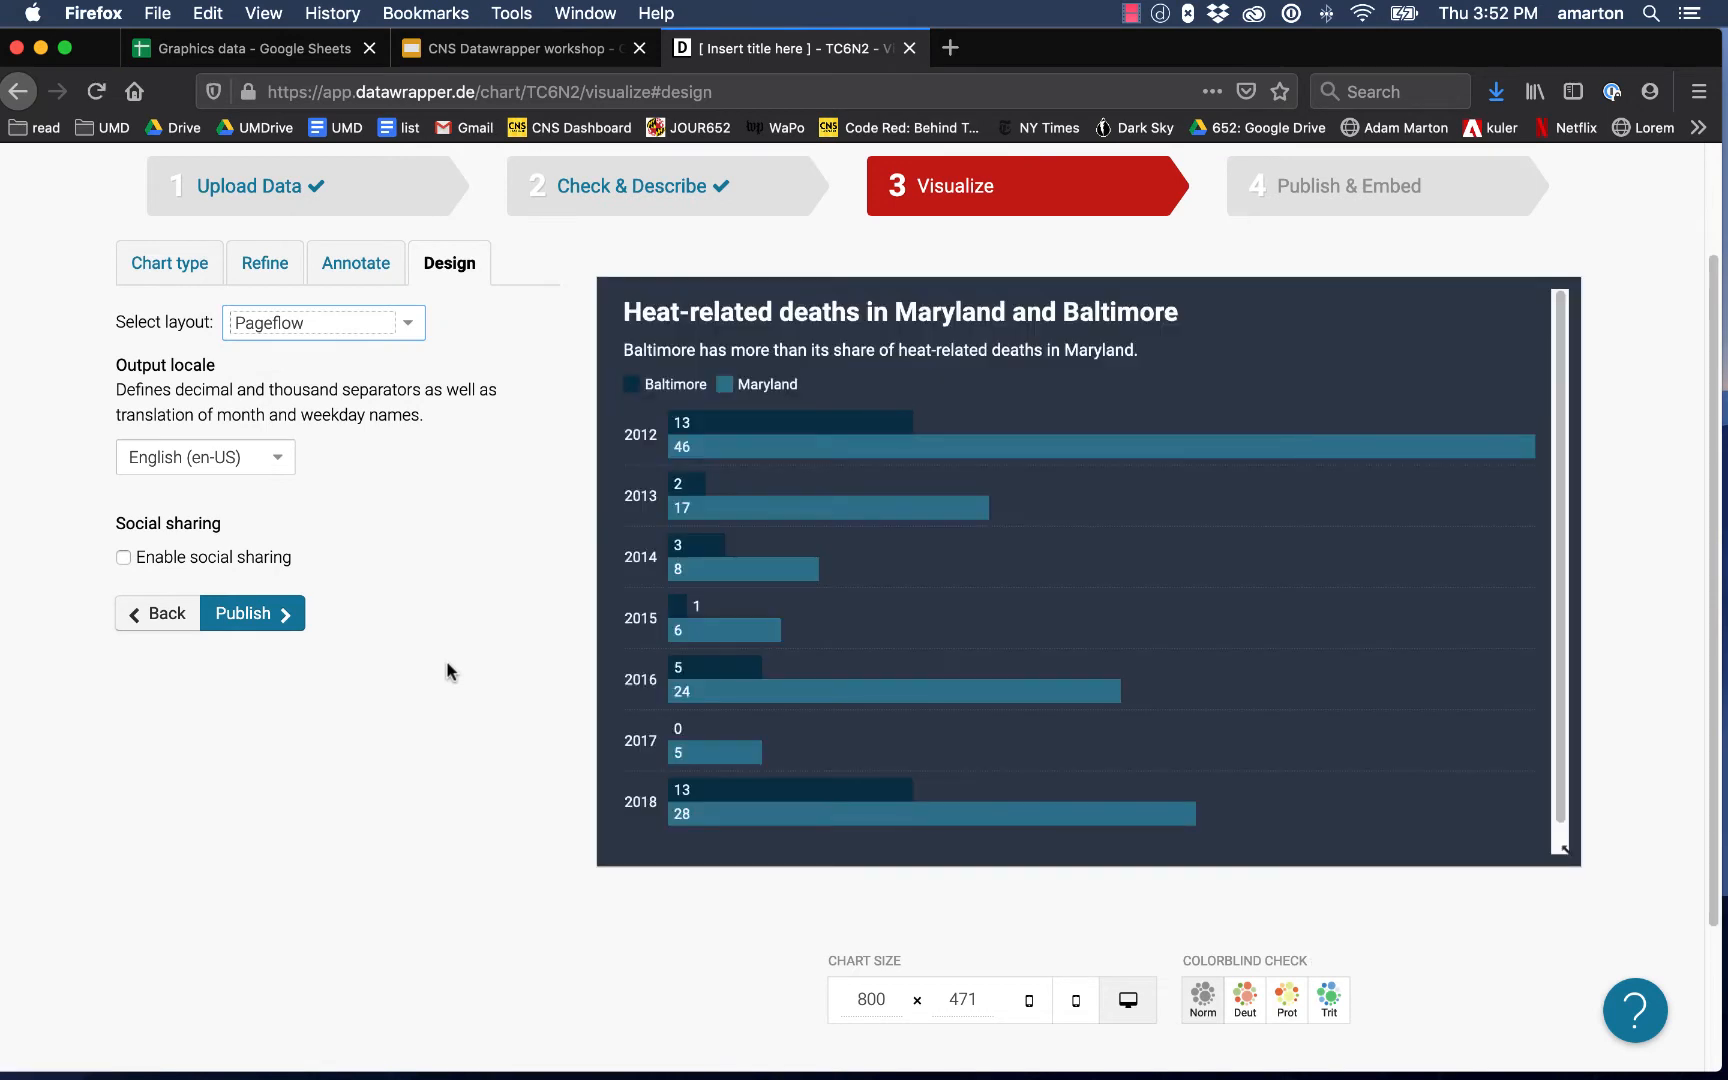
left_click(354, 328)
left_click(380, 344)
left_click(405, 325)
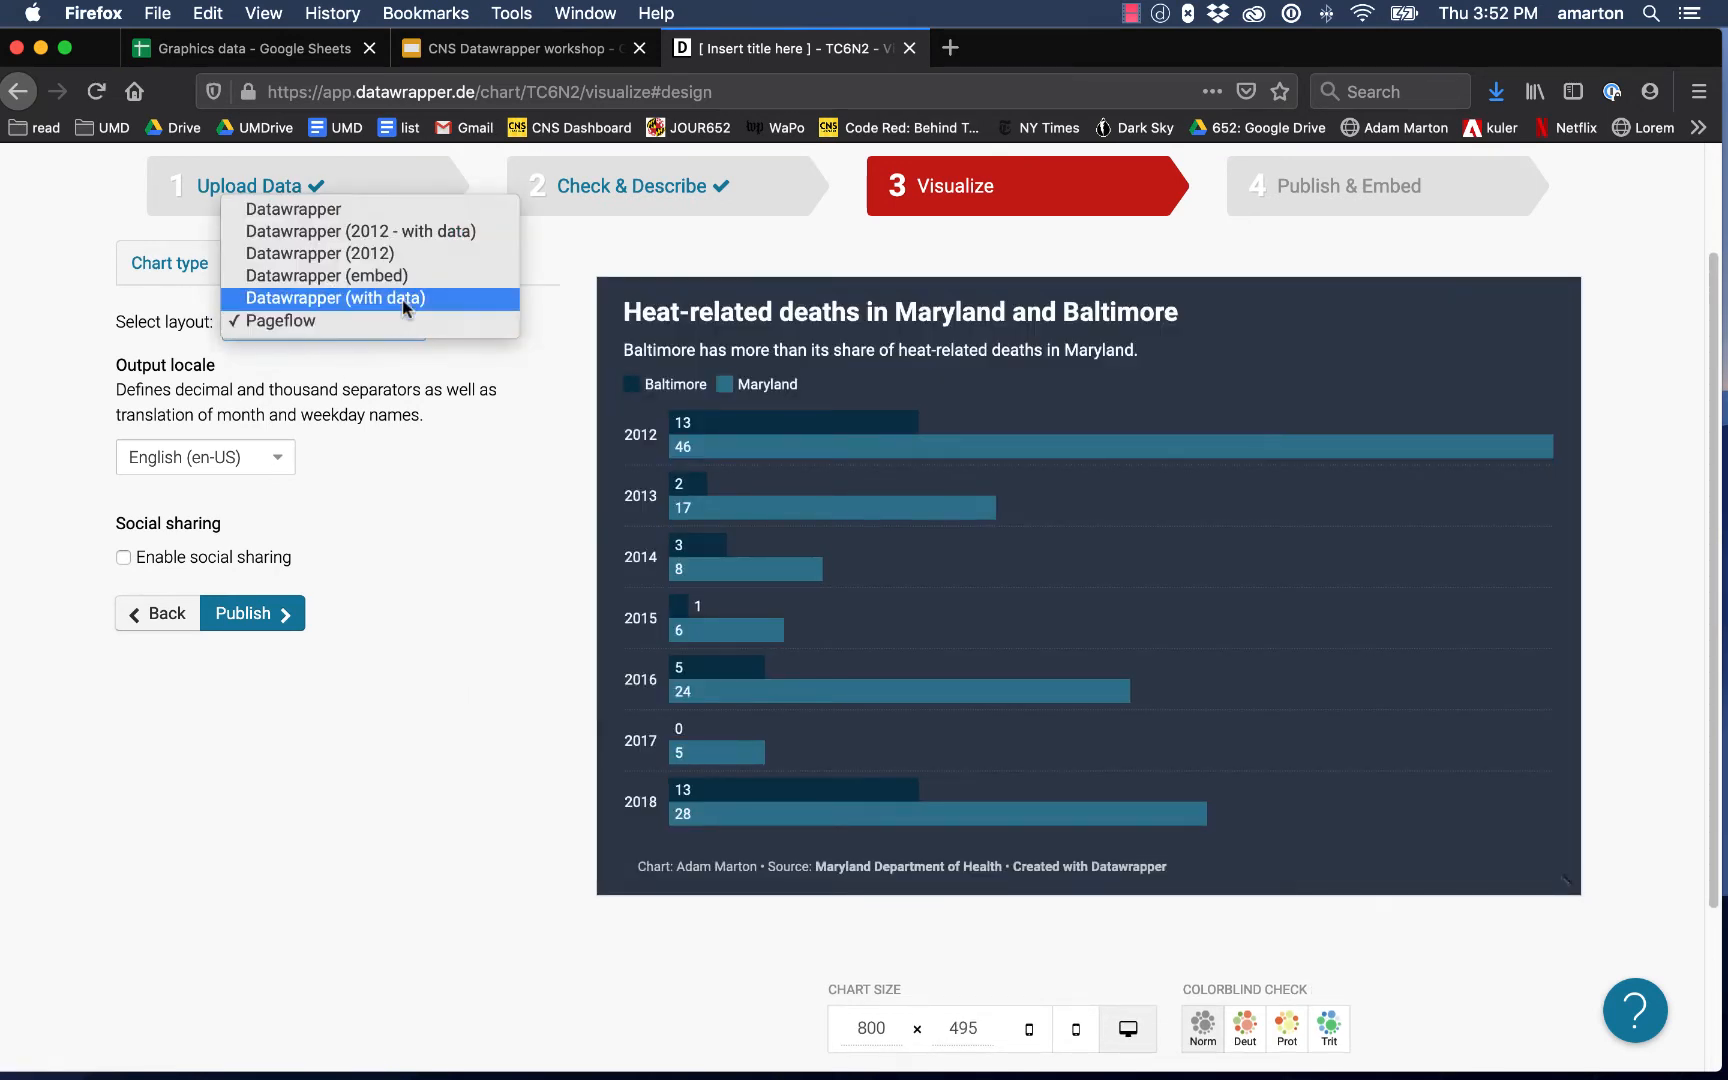
left_click(320, 298)
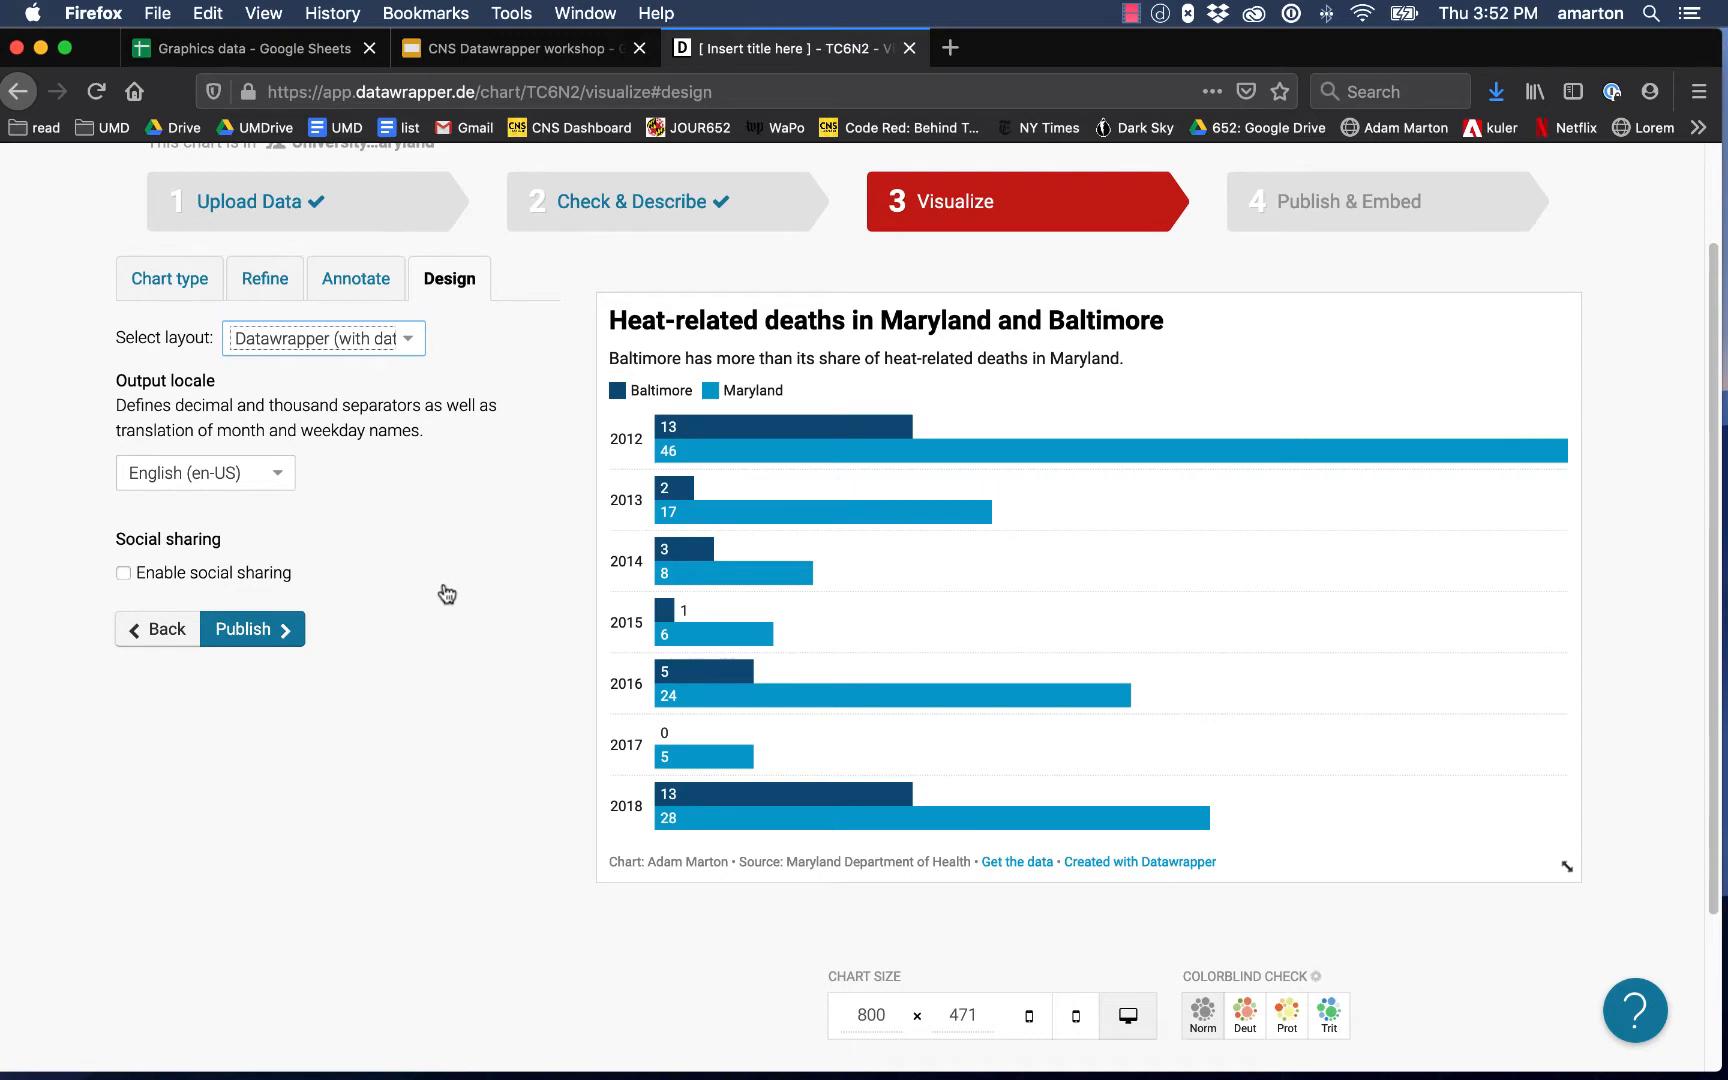
- Enable social sharing with the Share Site Chart Is Embedded In option, and publish the chart
left_click(124, 574)
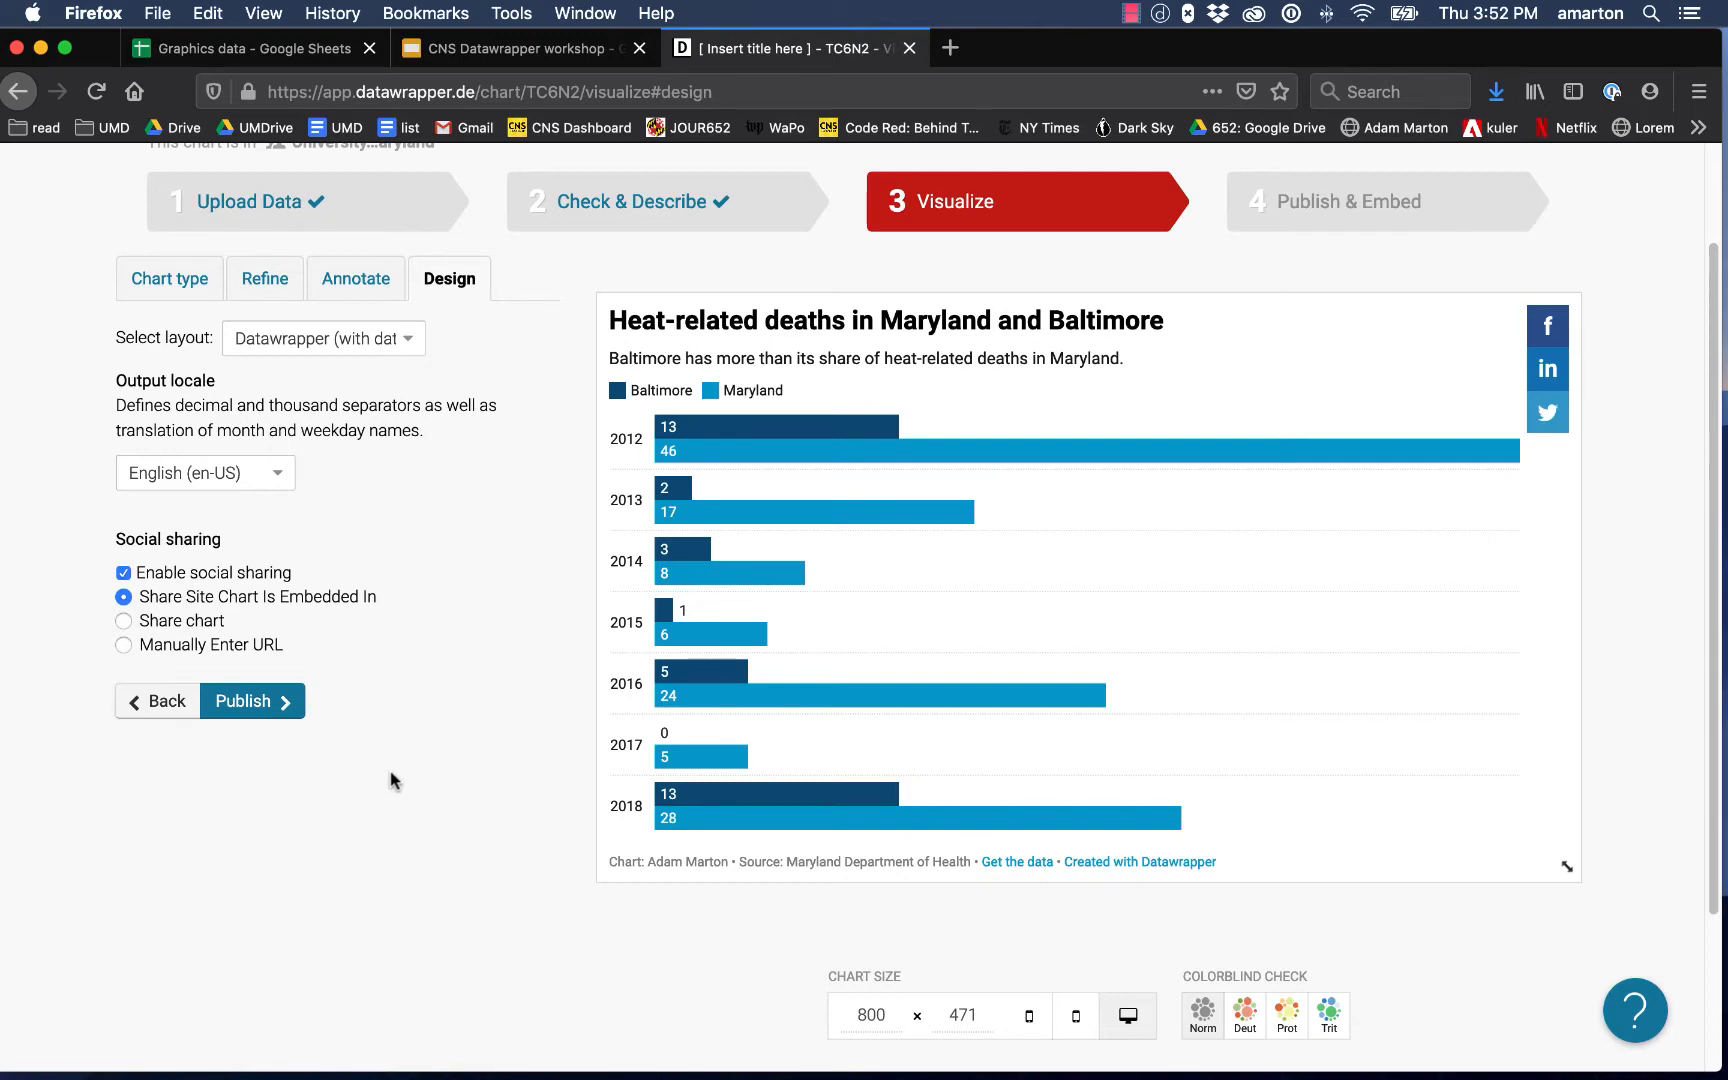
left_click(286, 706)
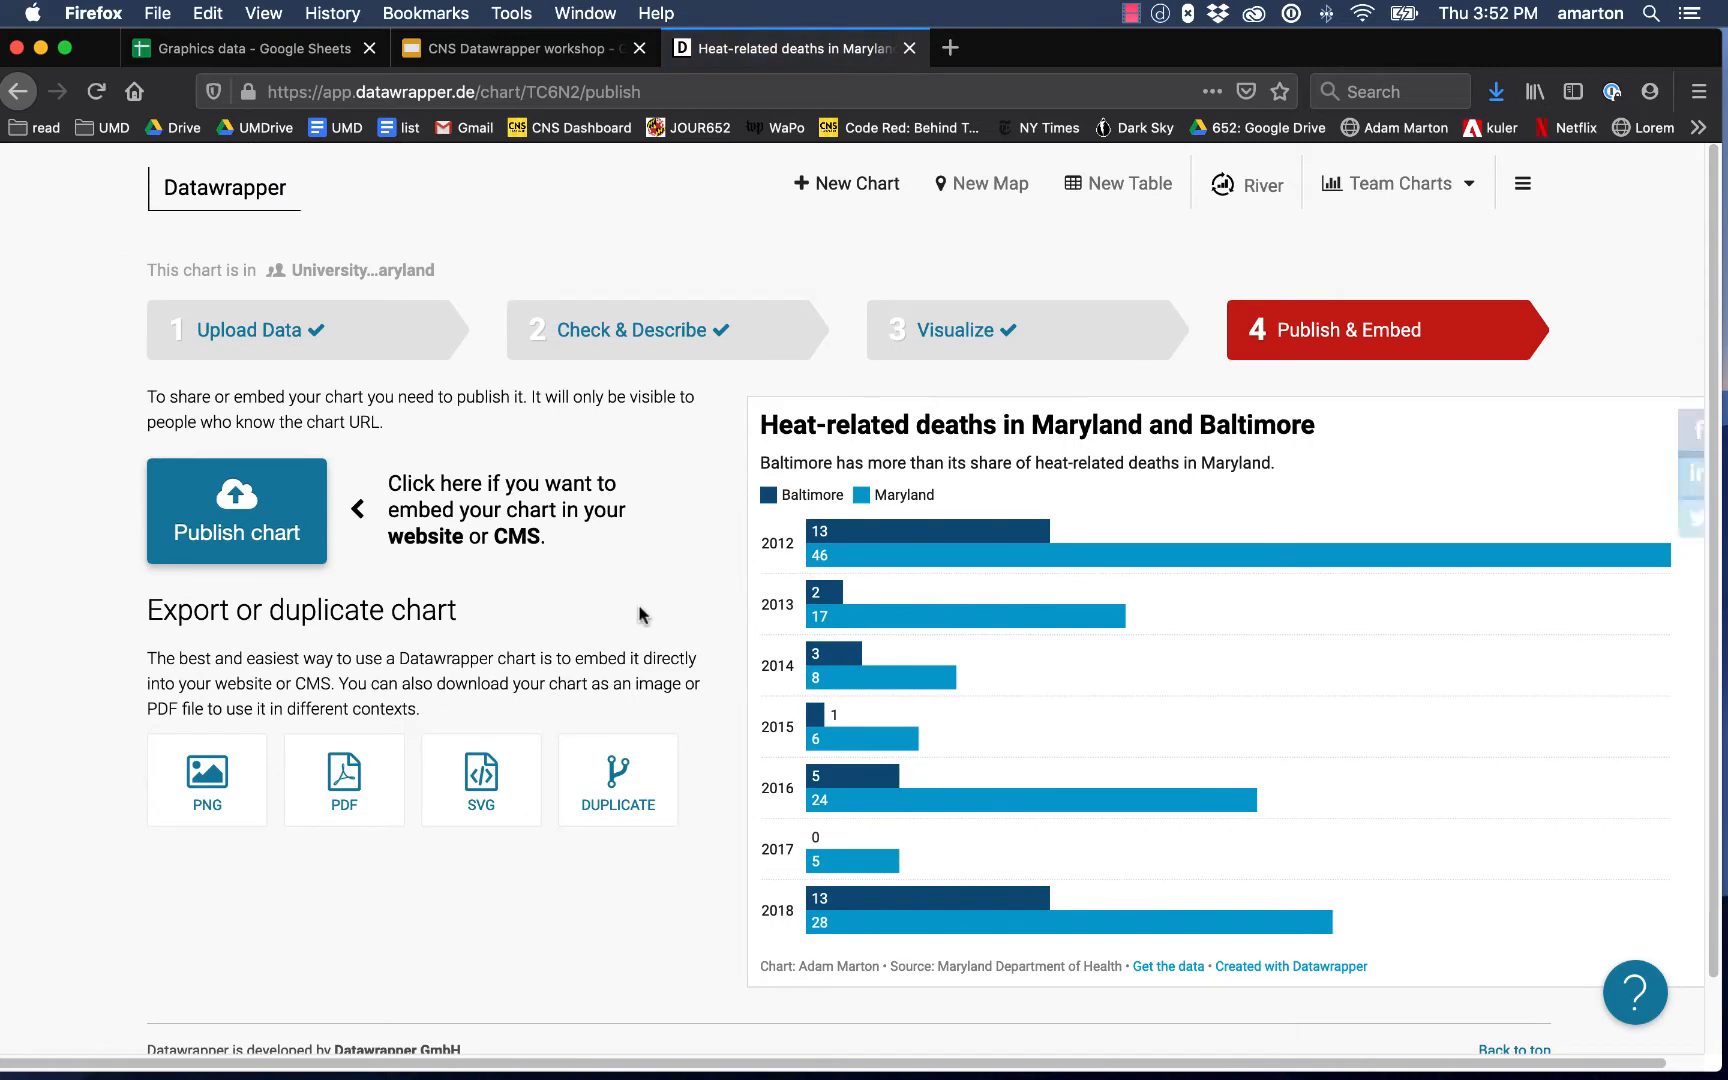
left_click(246, 508)
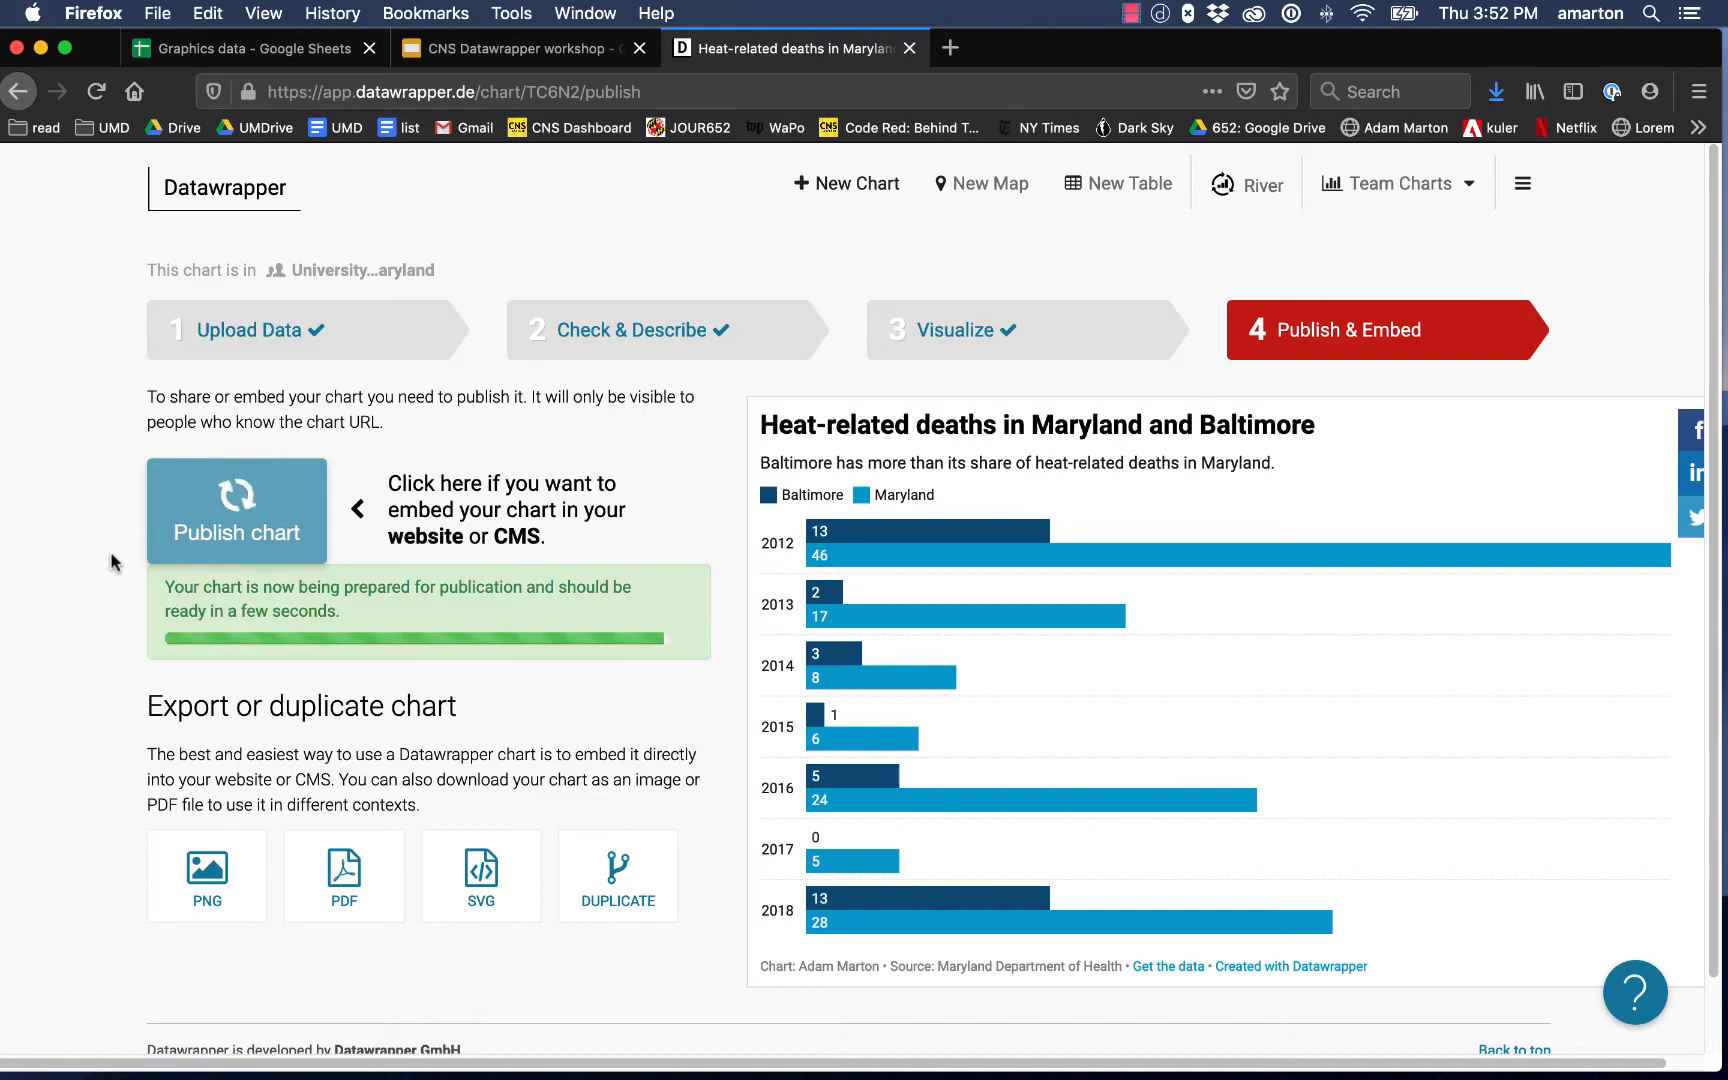
- Open the published chart's fullscreen share URL in a new browser tab and view the page
scroll(110, 561, "down", 1)
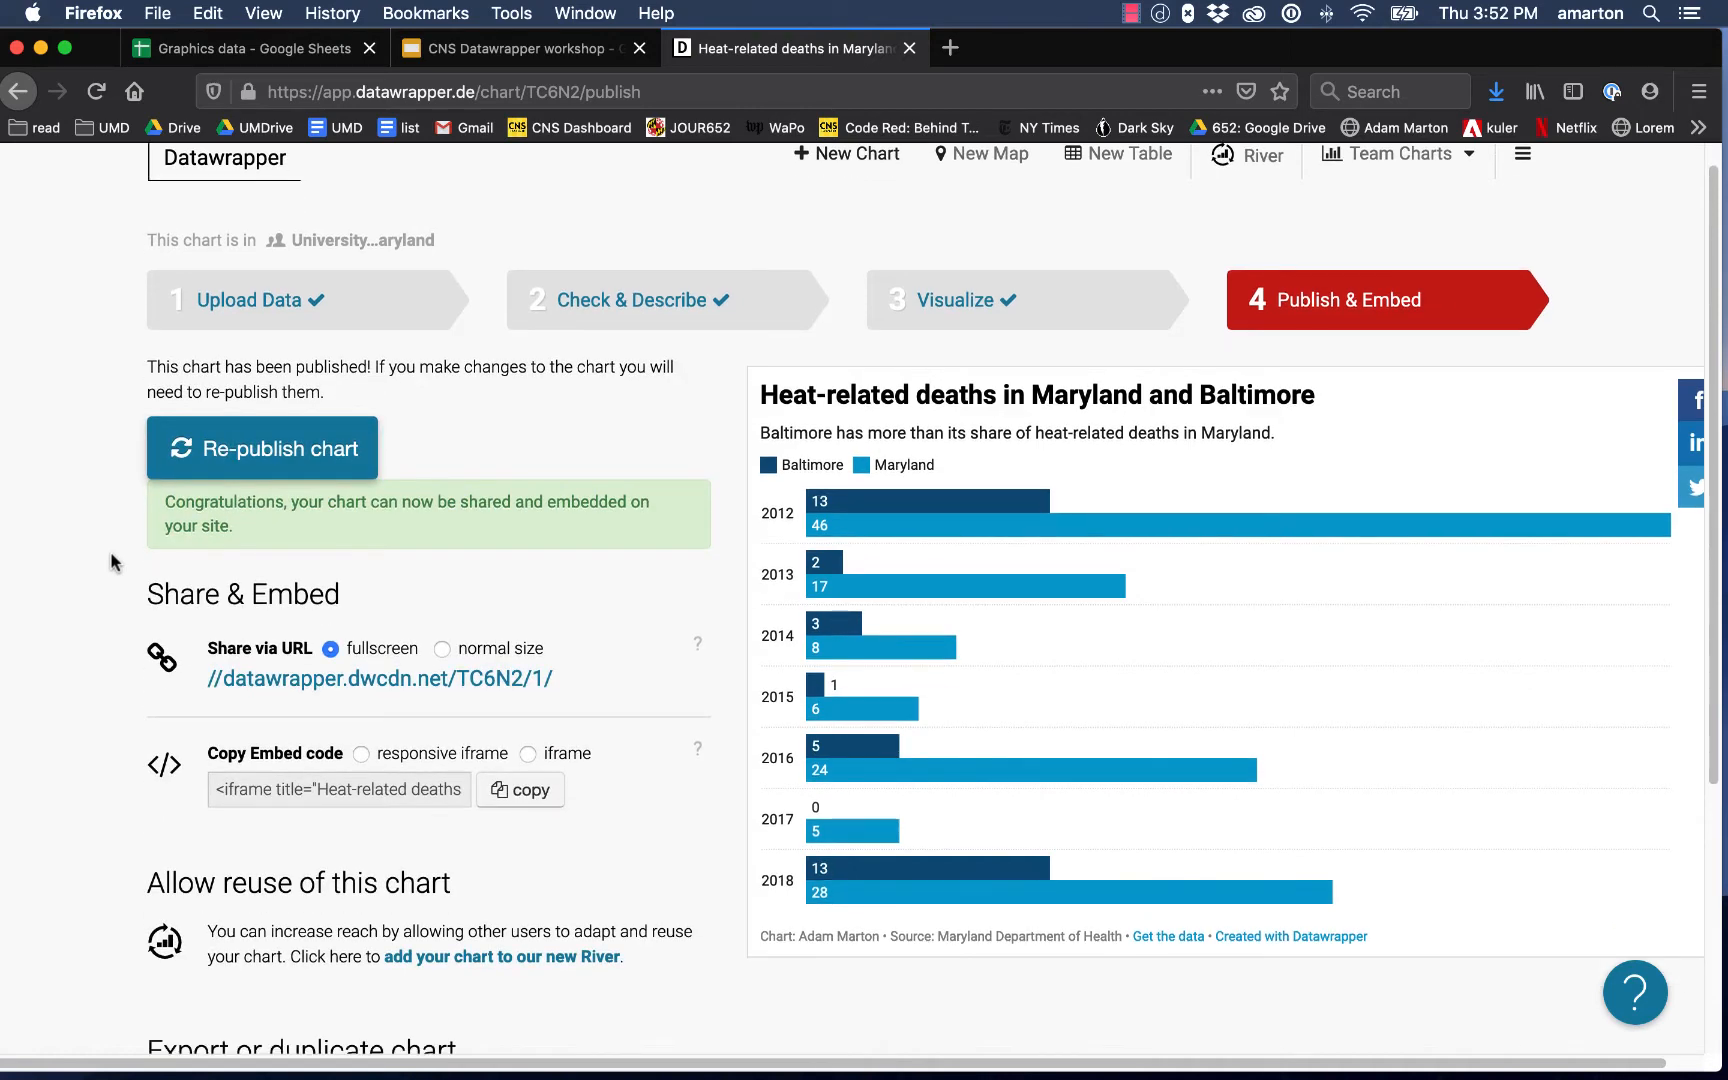
scroll(110, 561, "down", 1)
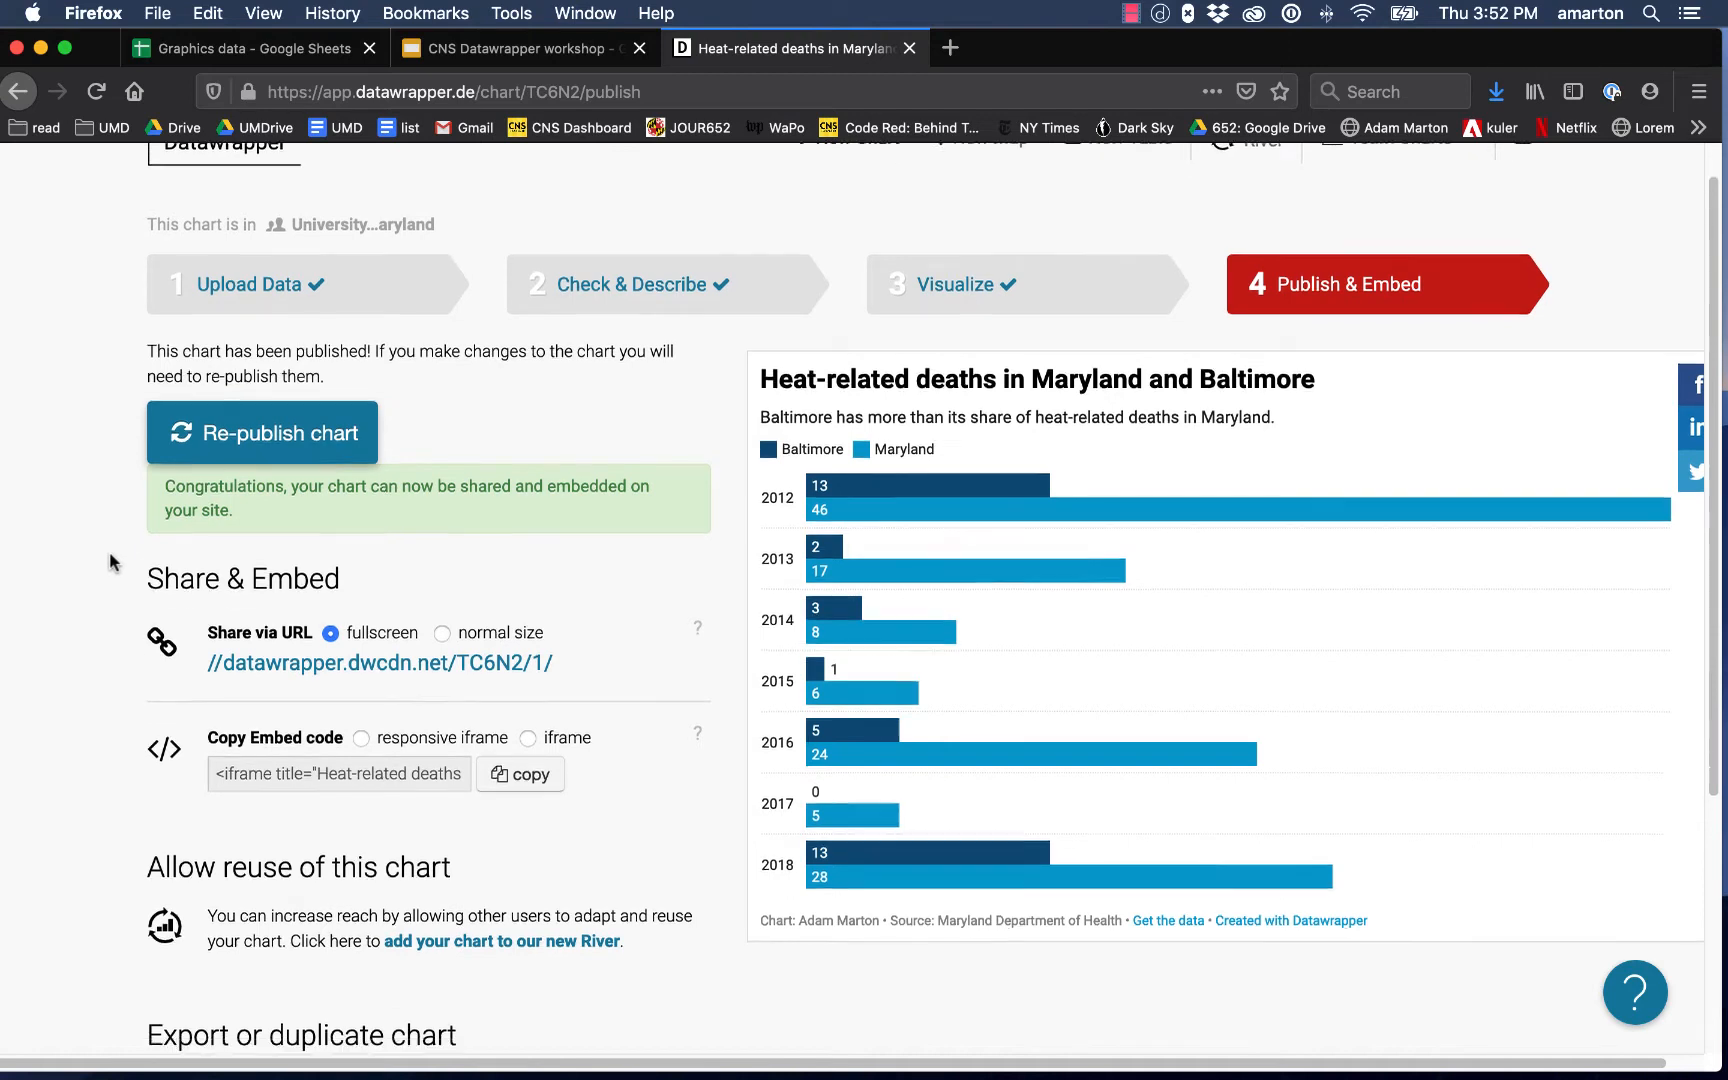
right_click(317, 655)
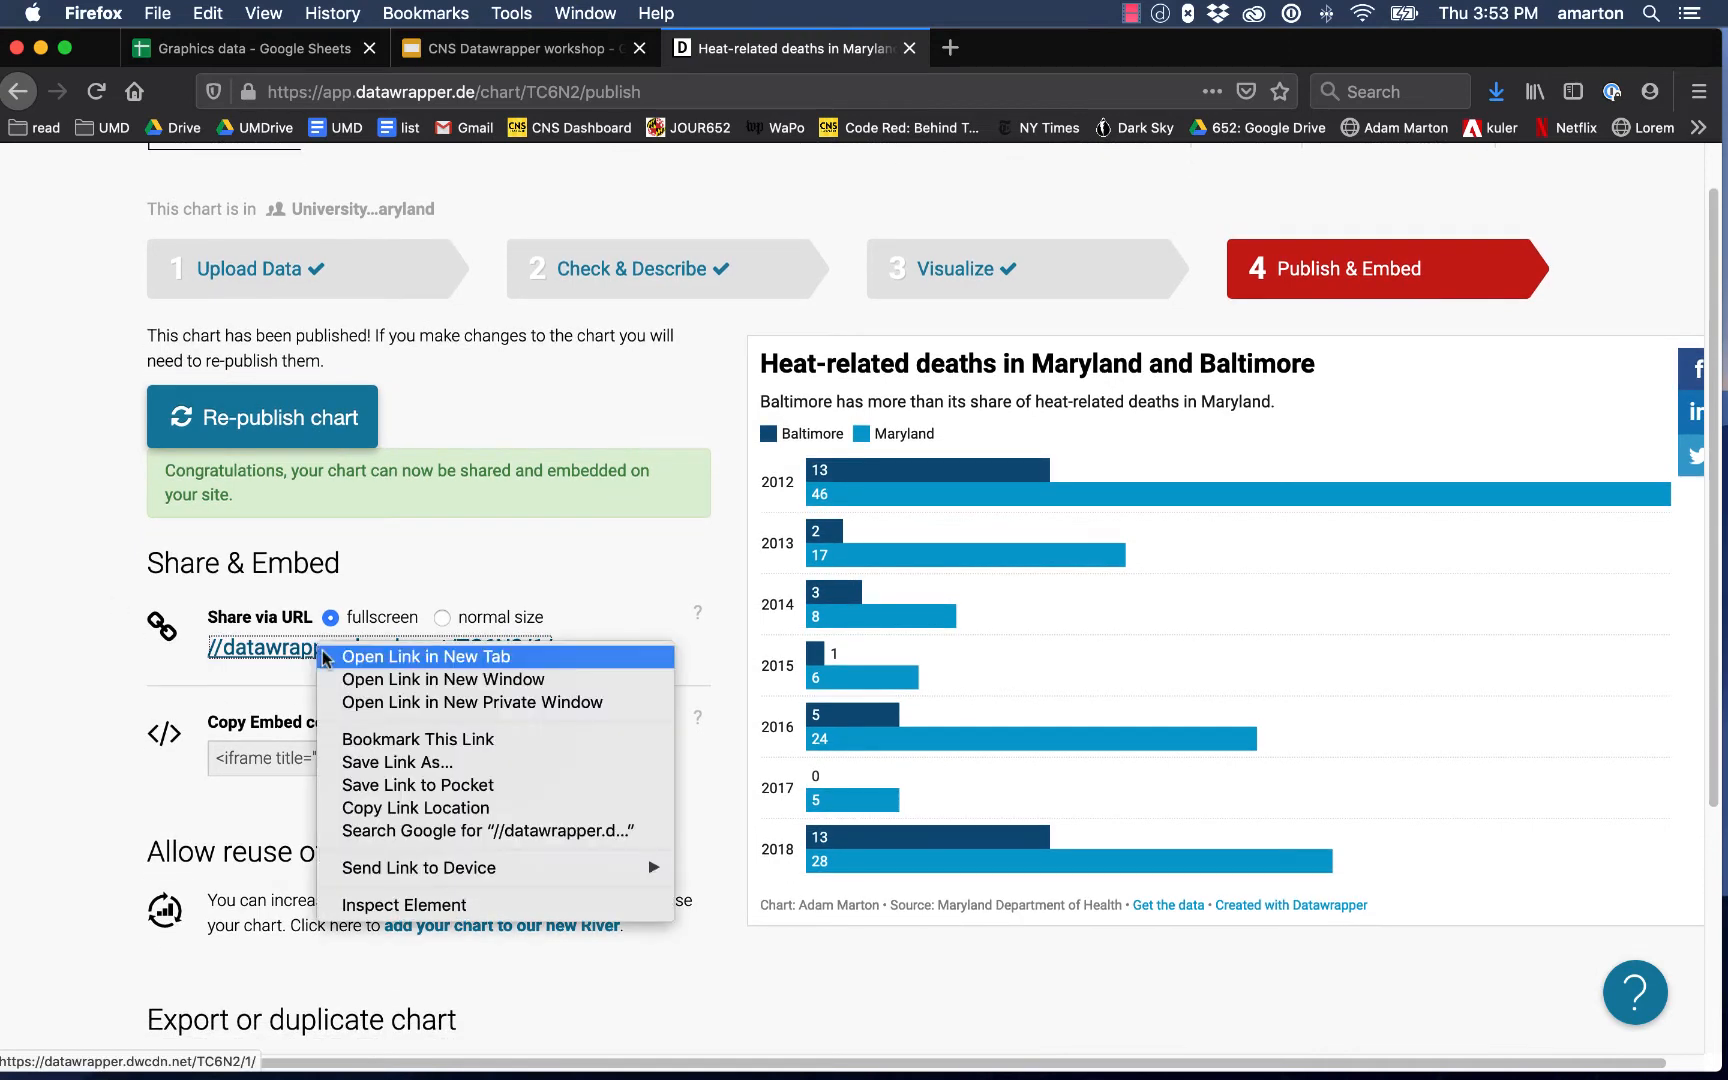
left_click(340, 659)
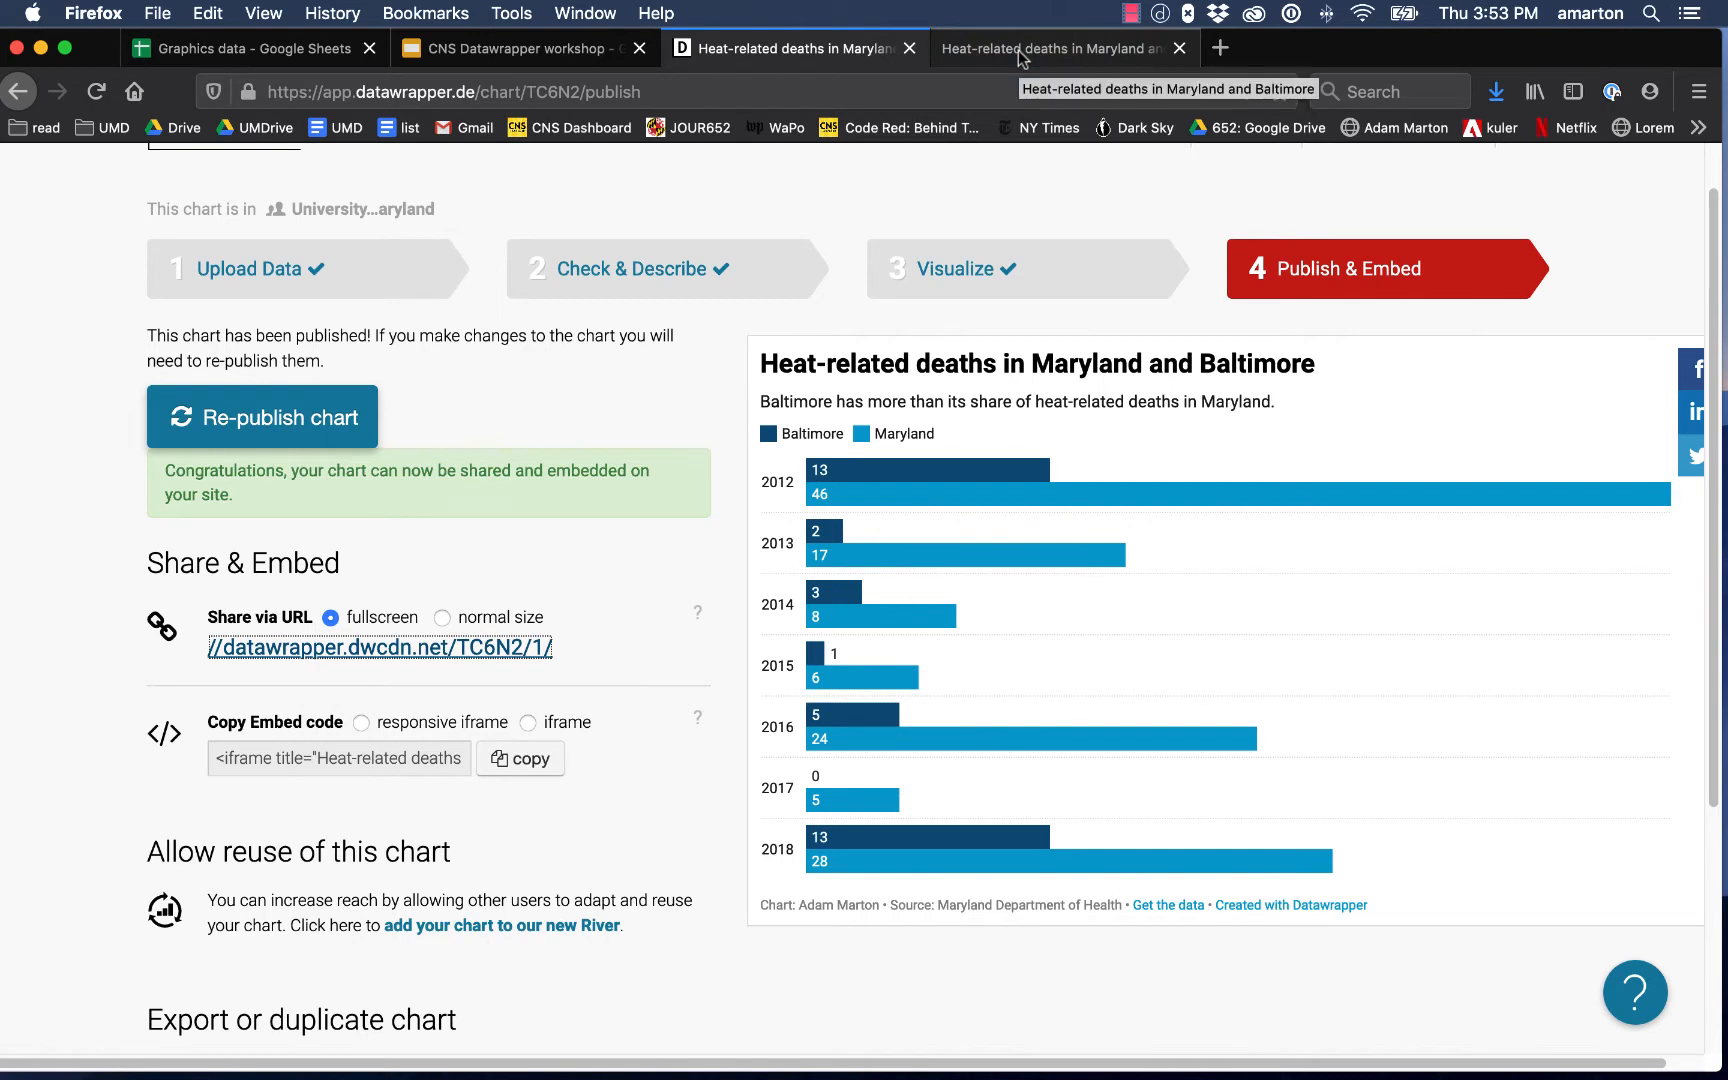
left_click(1018, 50)
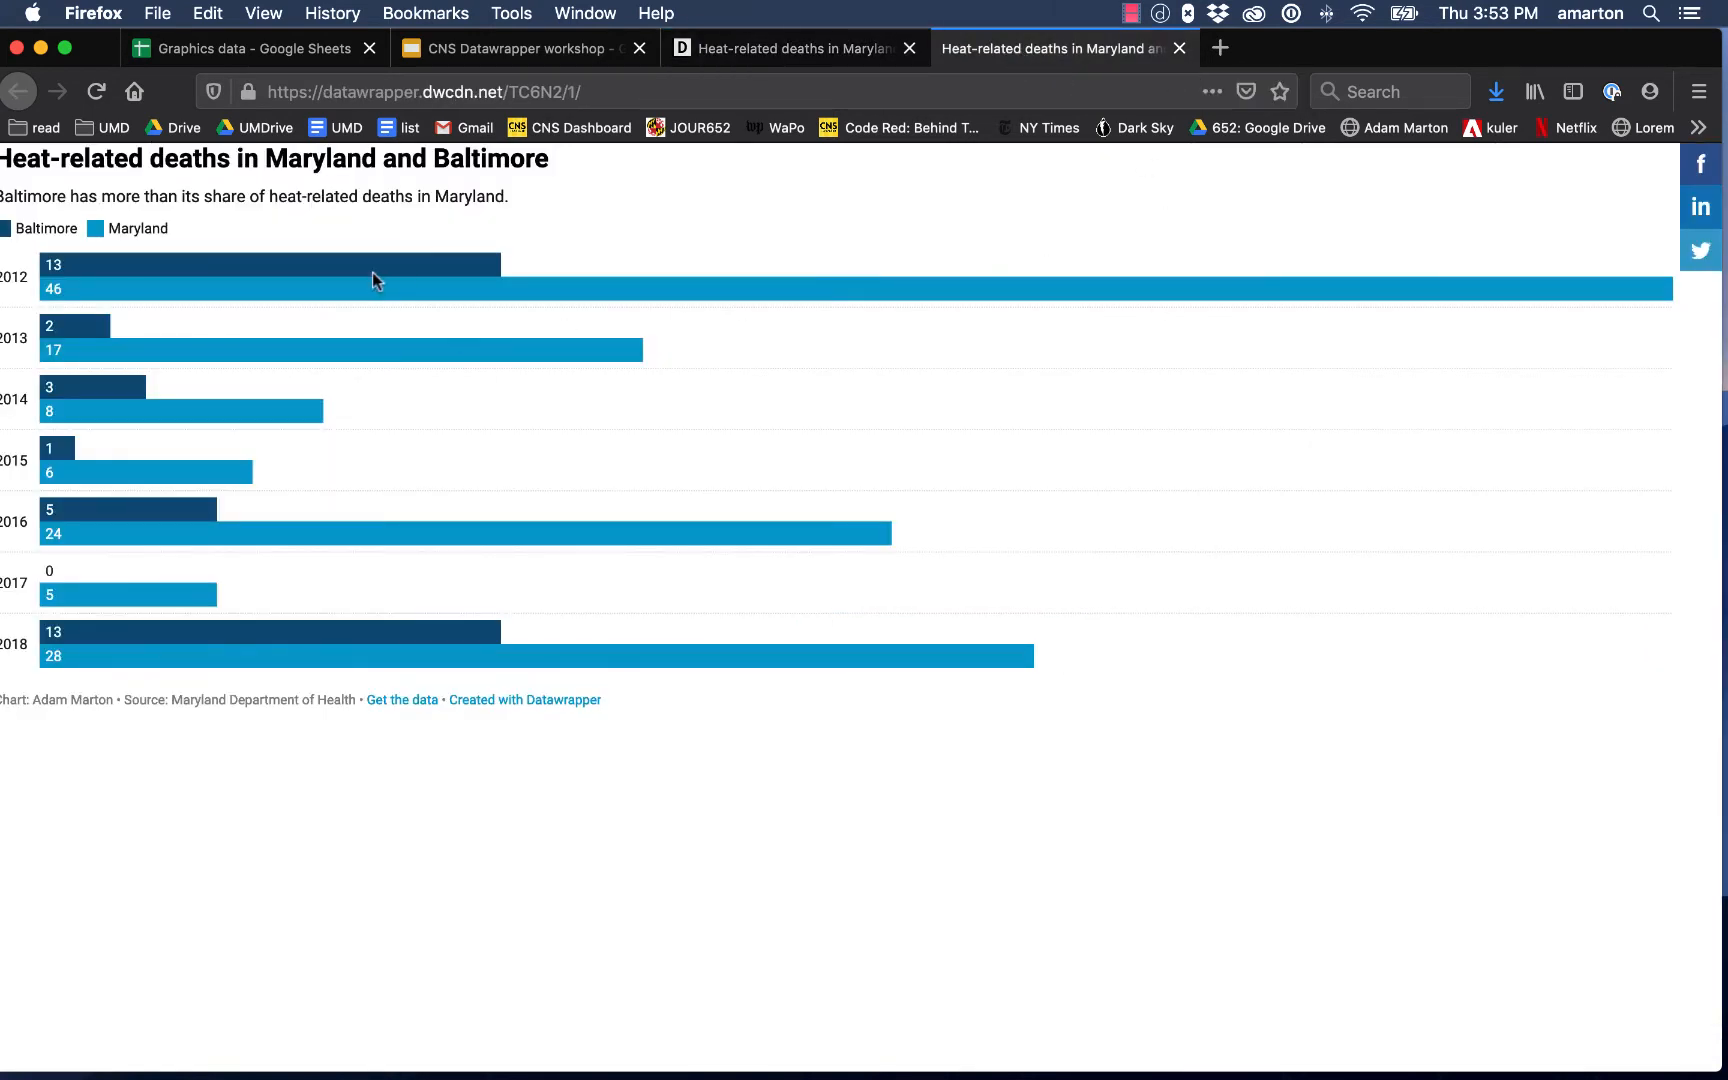
- Check the web address of the published chart and close its browser tab
left_click(465, 93)
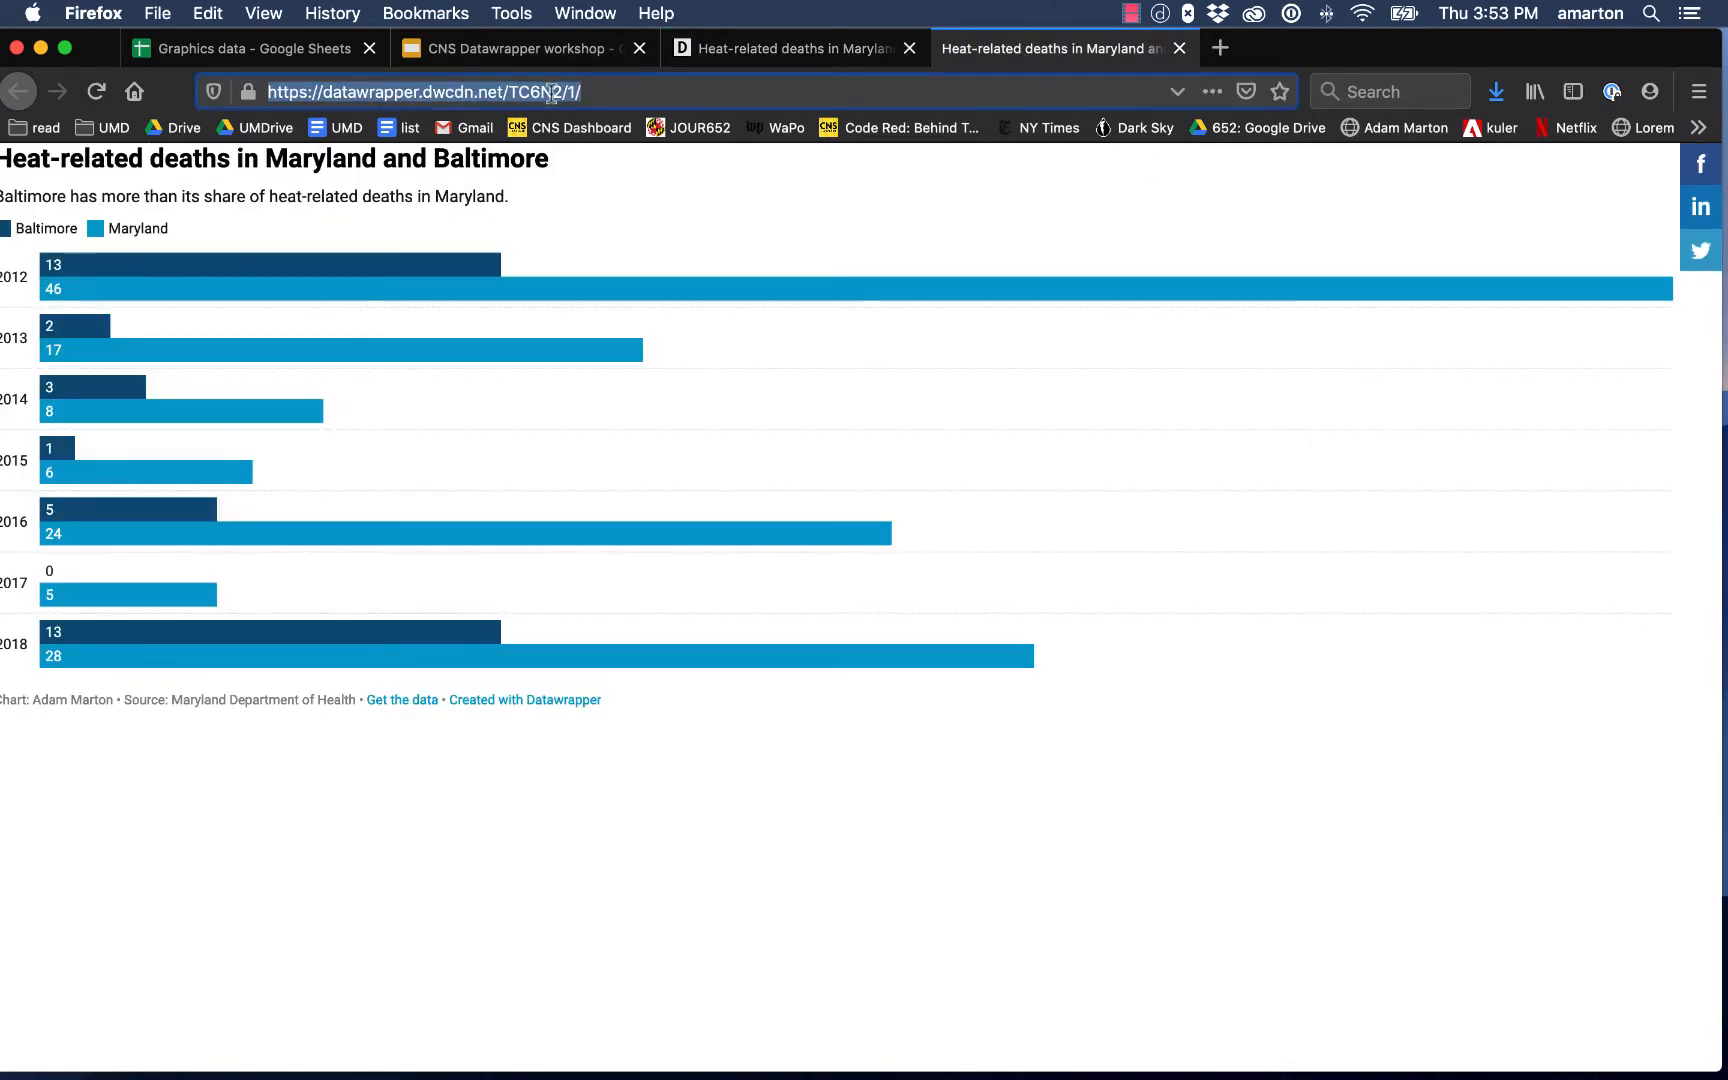
left_click_drag(606, 96, 403, 96)
left_click(402, 96)
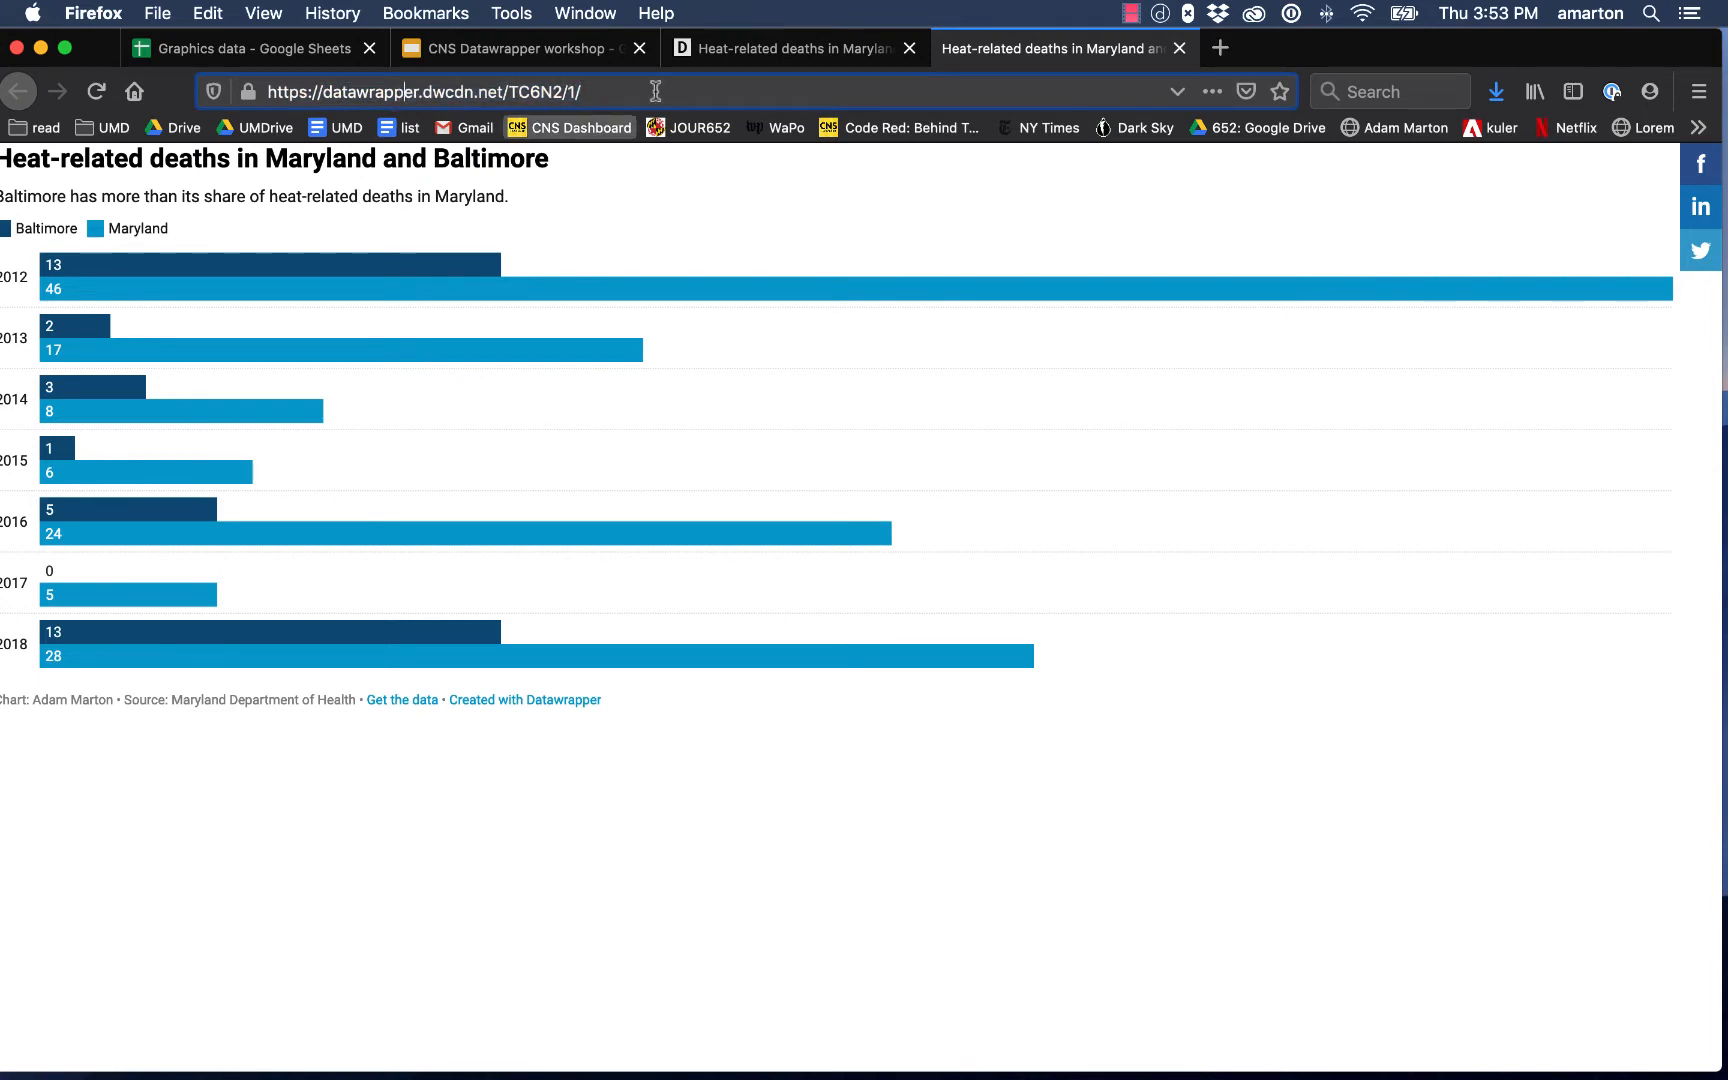
left_click(1179, 48)
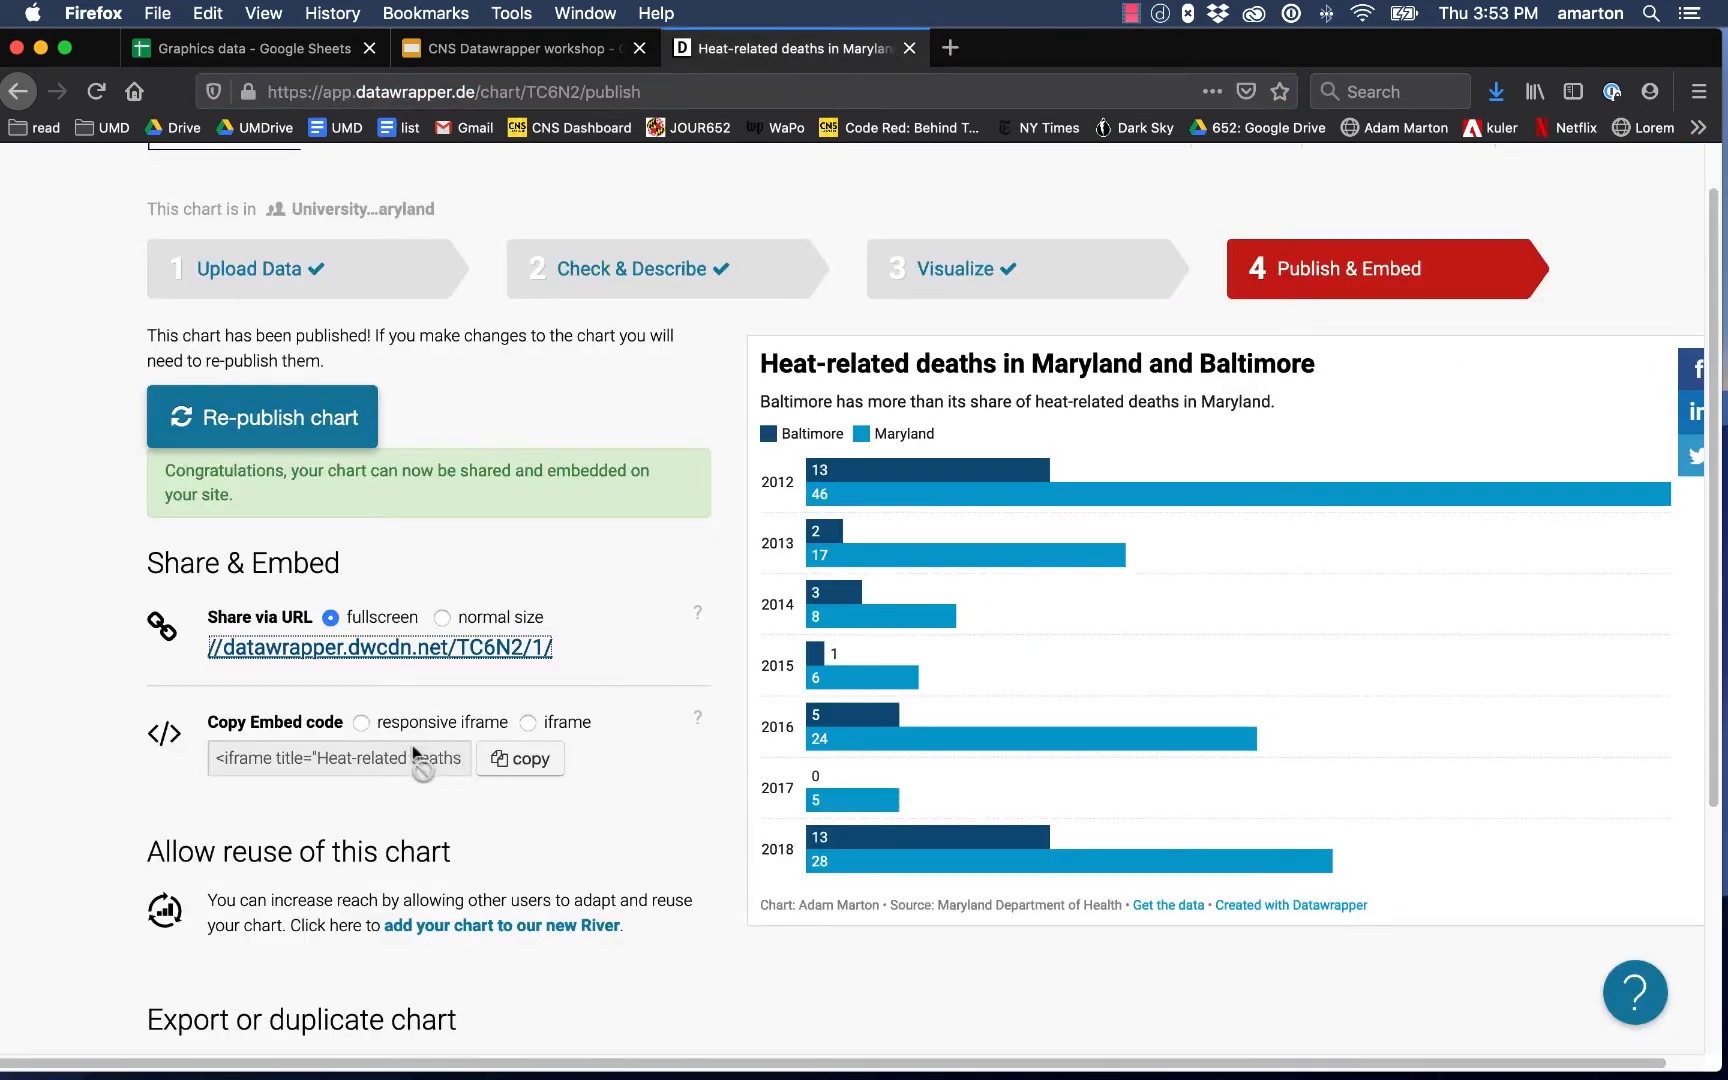
- Choose the responsive iframe version of the chart's embed code and copy it
left_click(361, 724)
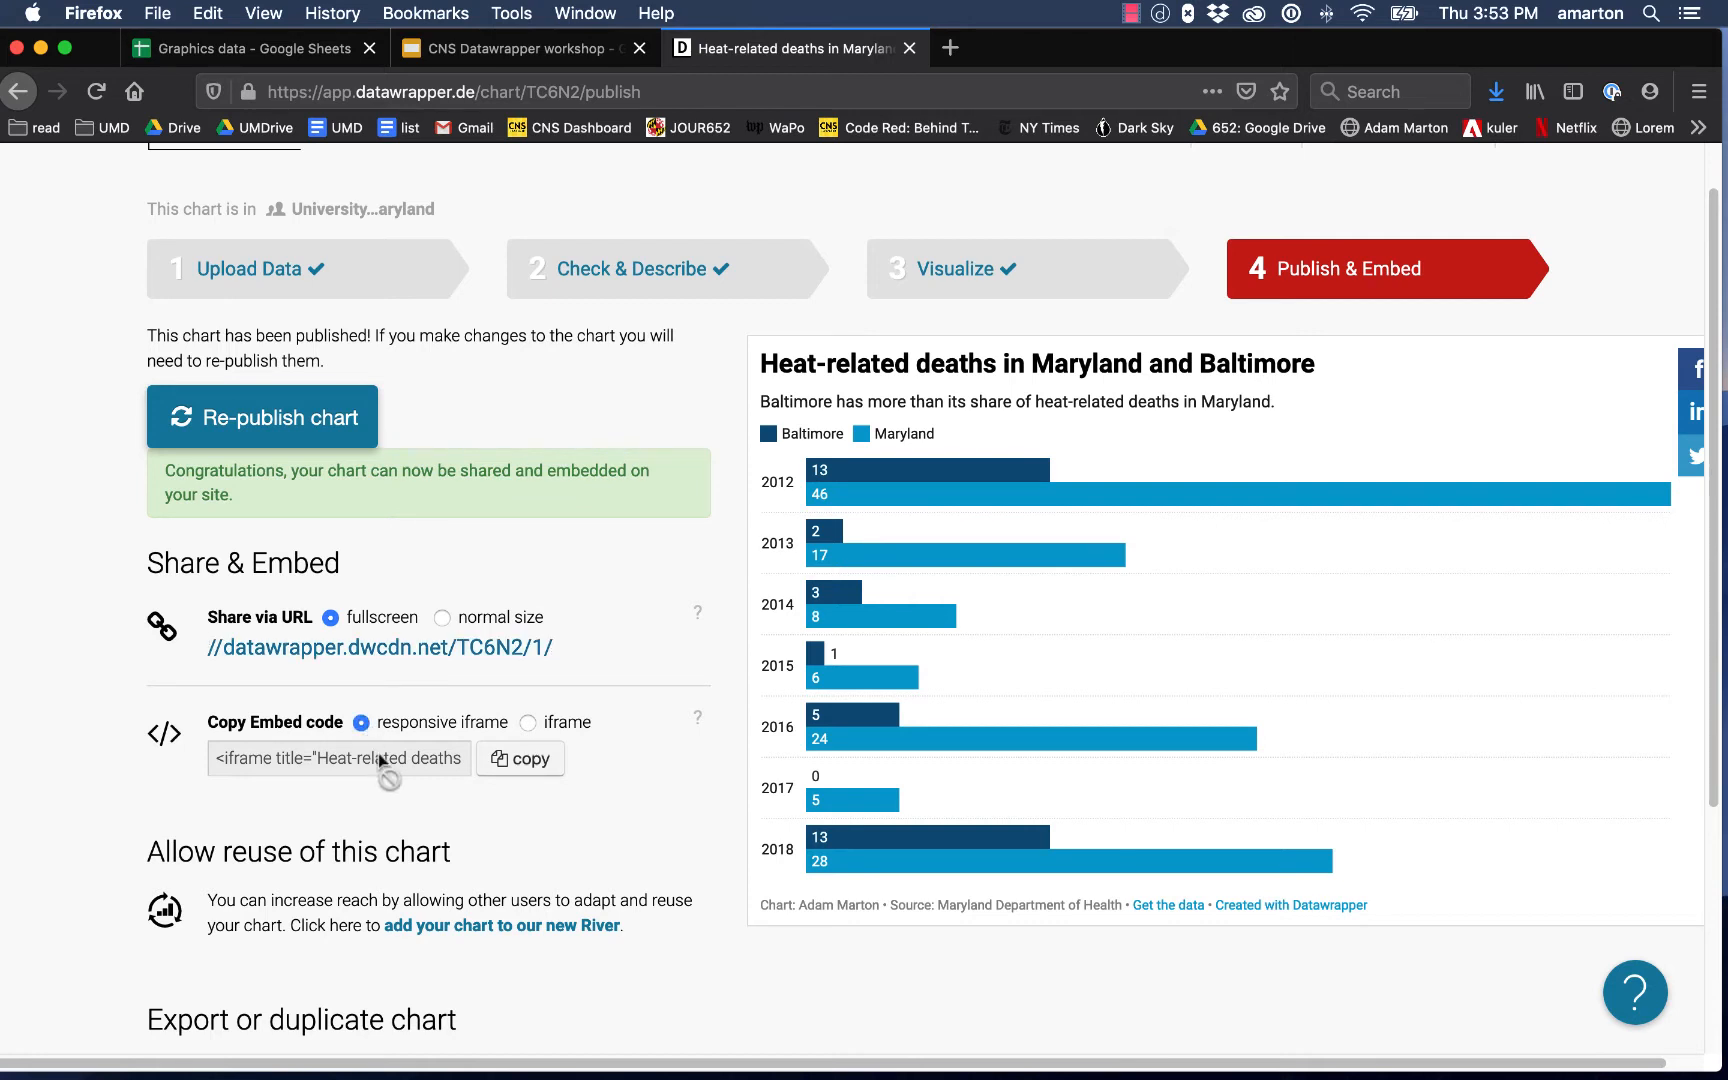
left_click(499, 762)
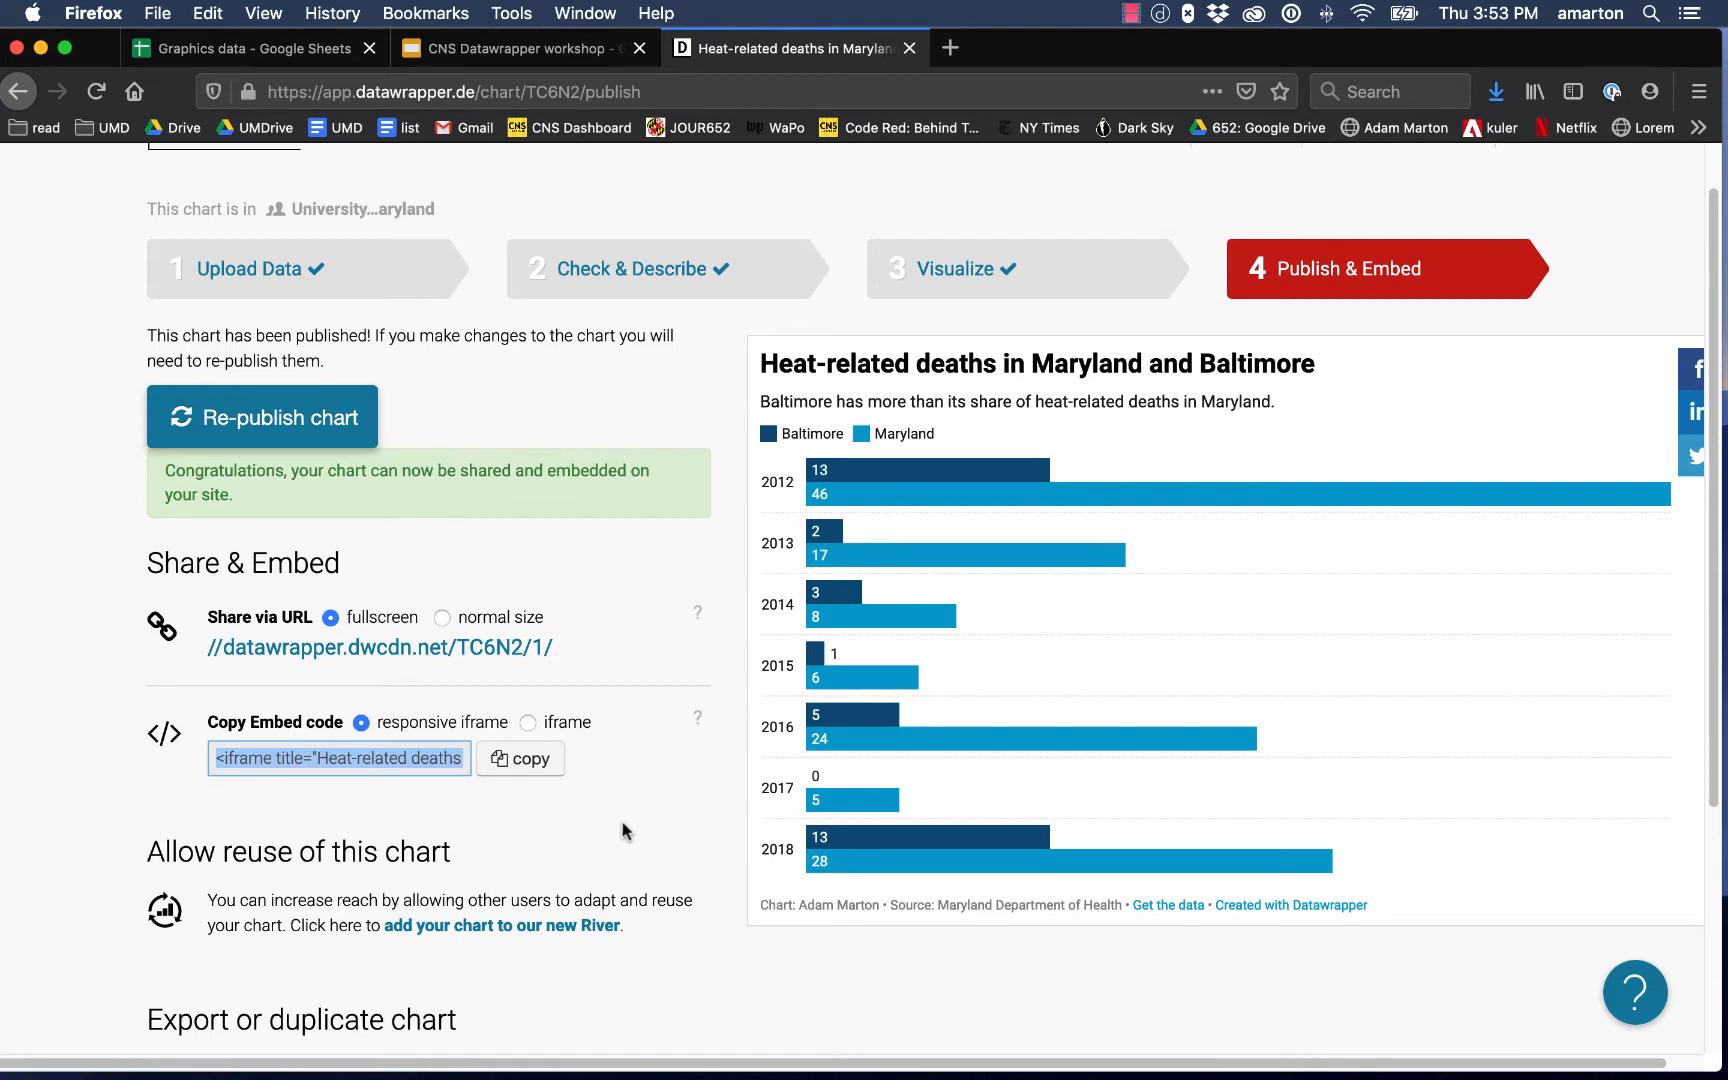
- Export the chart as a PNG with full header and footer, view it in Preview, and close the image
scroll(625, 832, "down", 5)
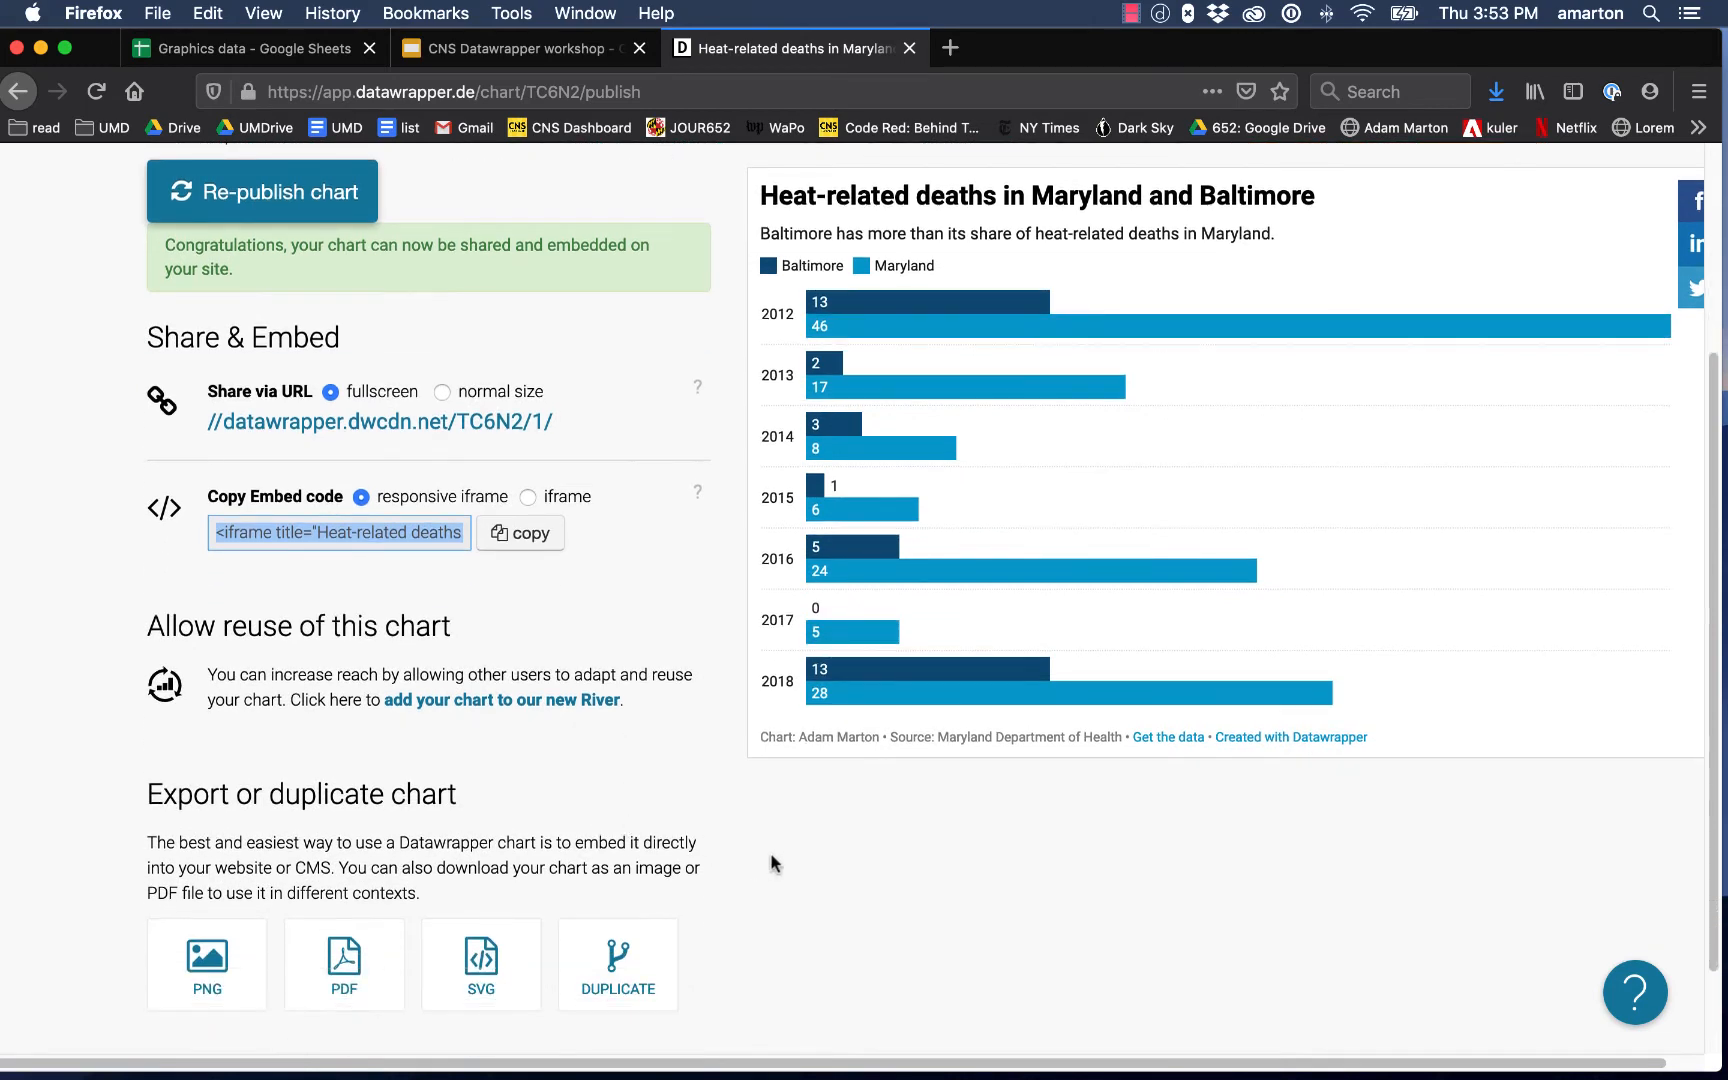
scroll(773, 865, "down", 2)
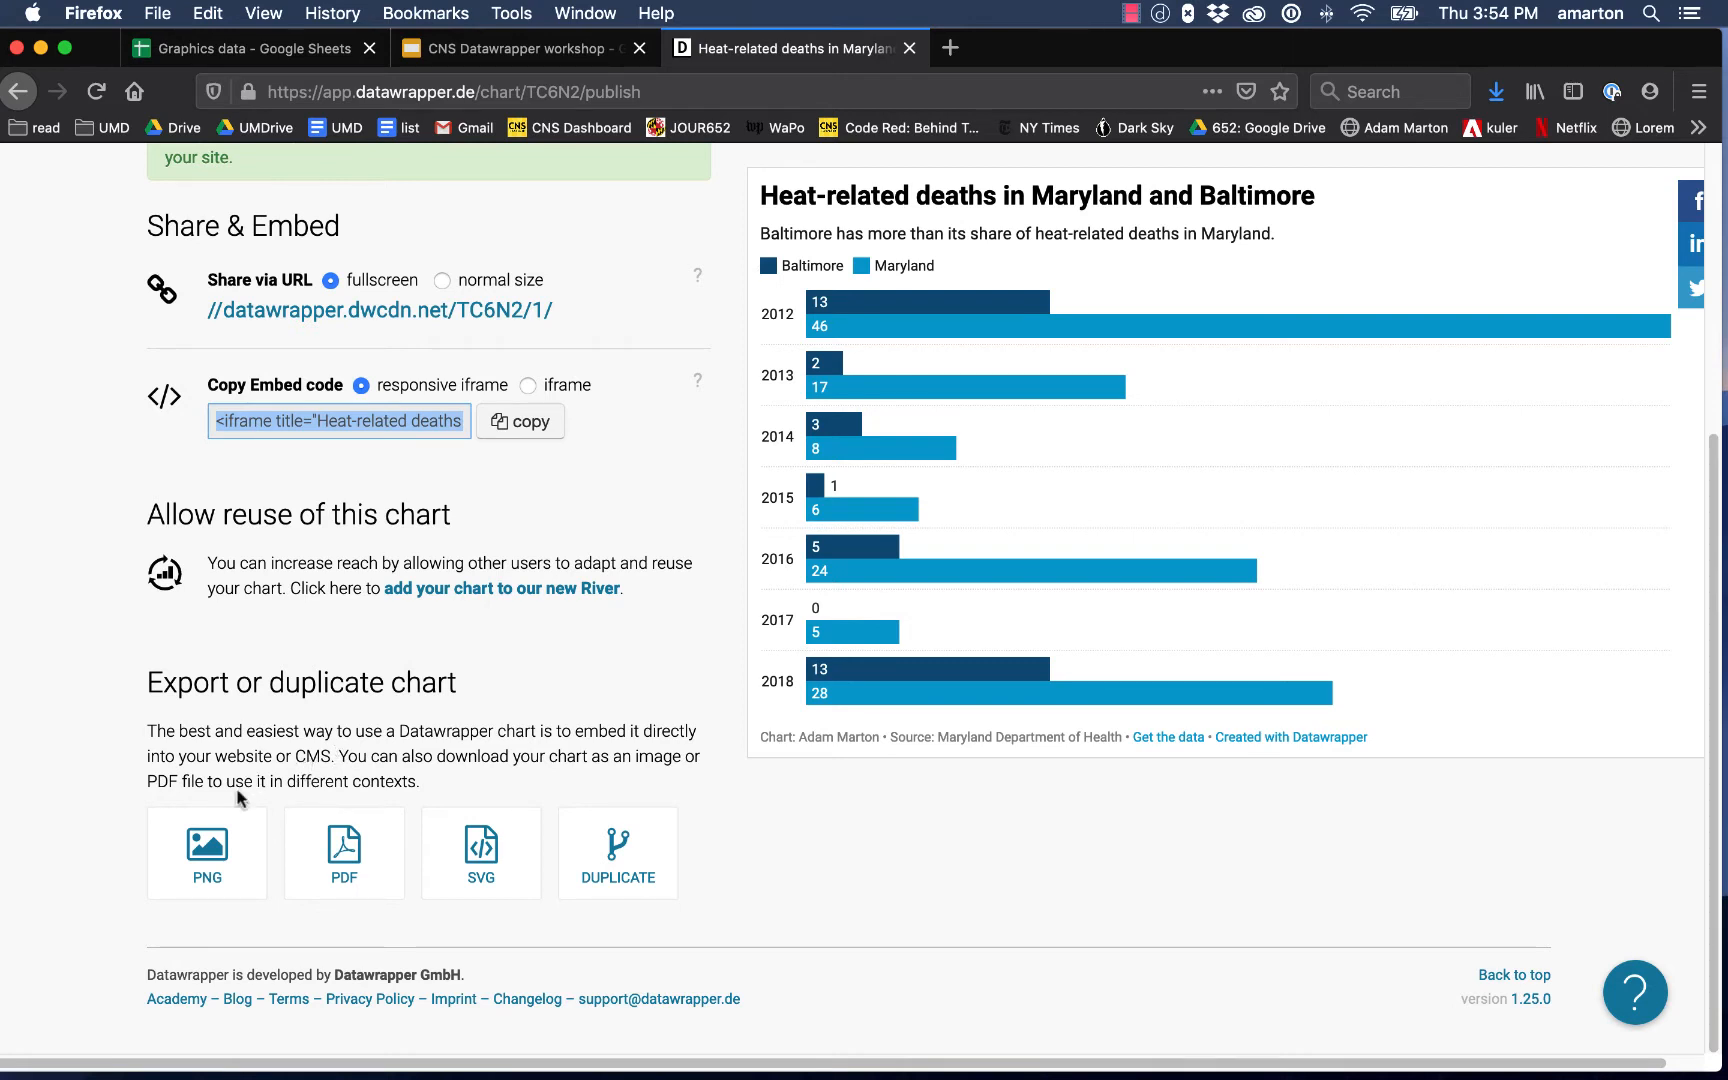
left_click(213, 856)
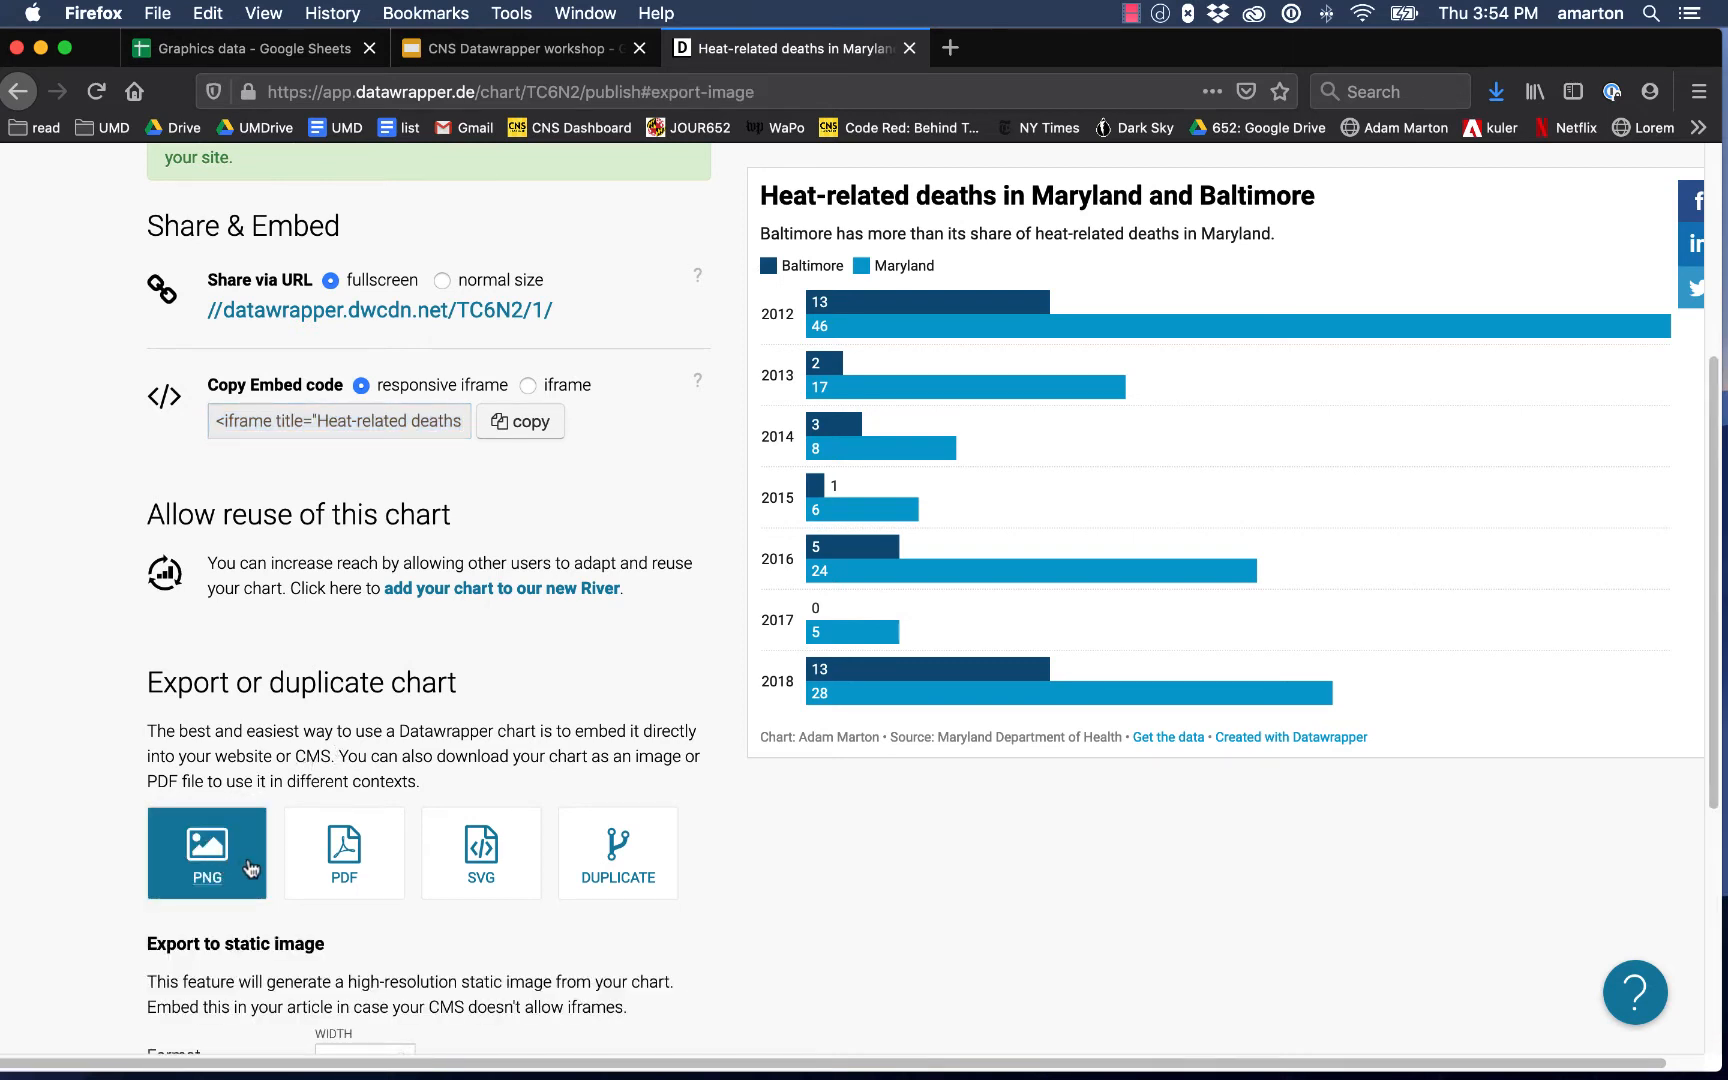
scroll(590, 735, "down", 1)
scroll(600, 735, "down", 4)
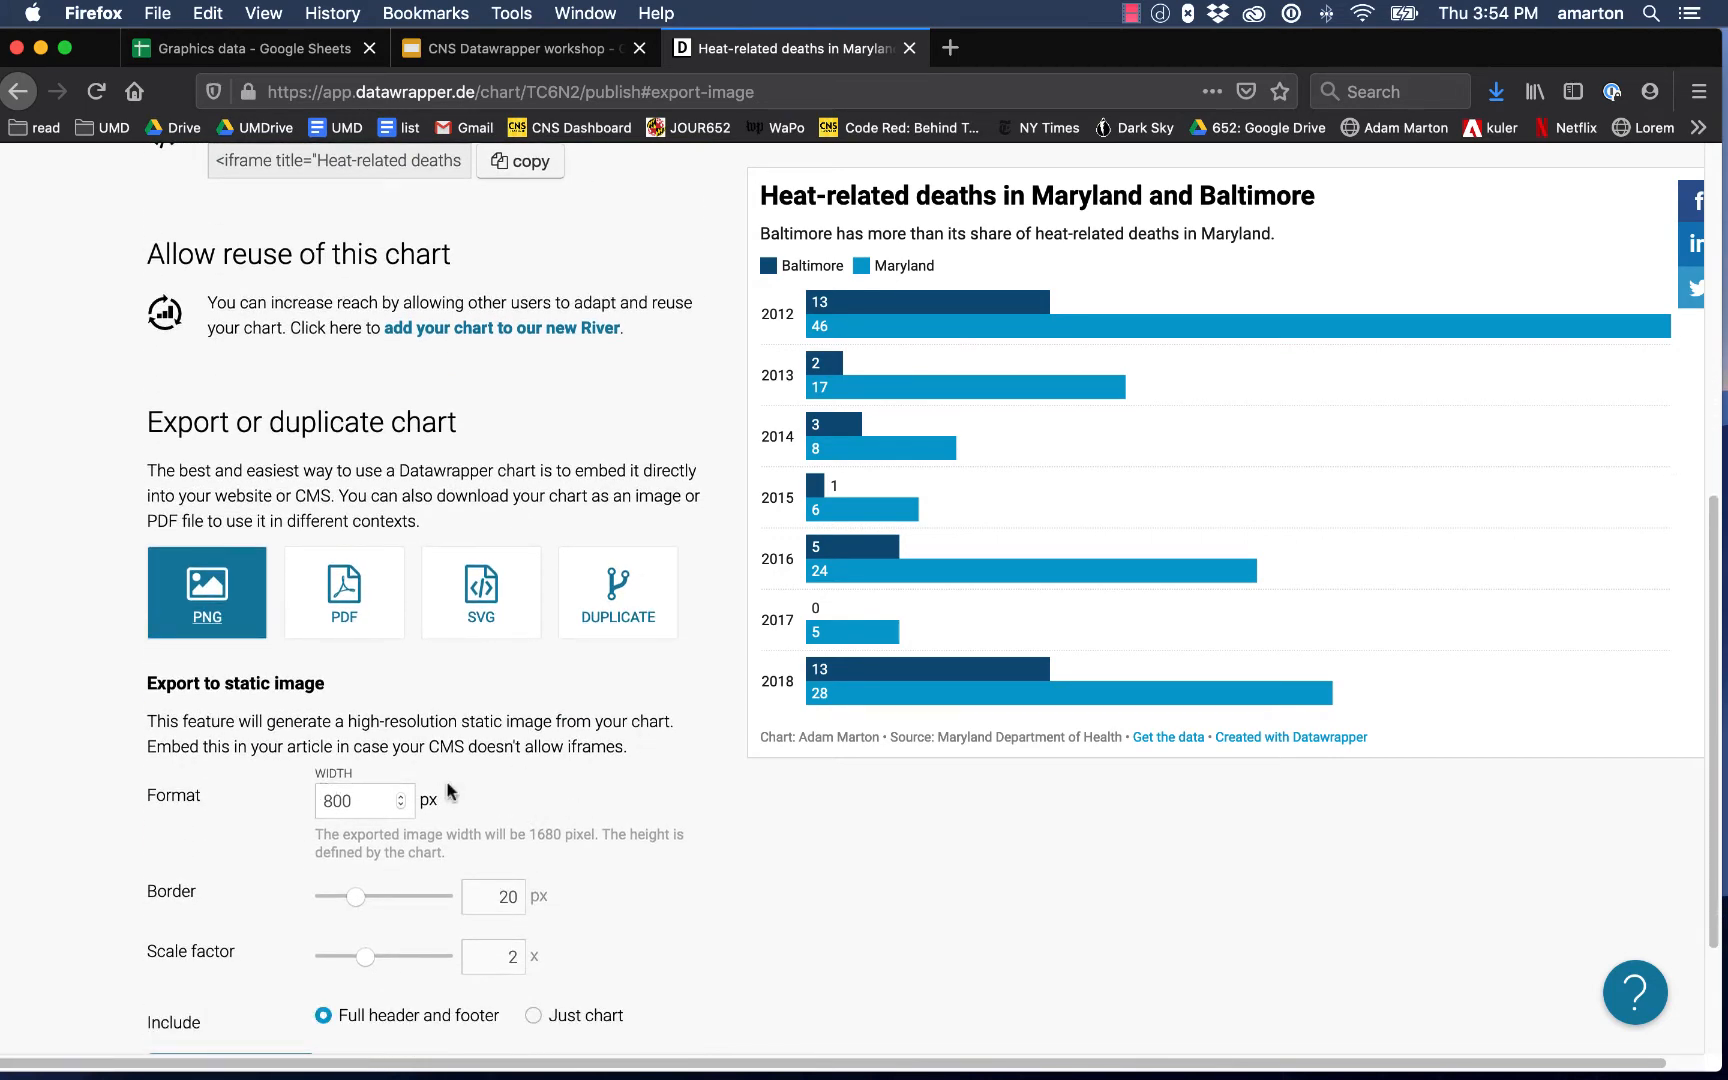
scroll(710, 834, "down", 3)
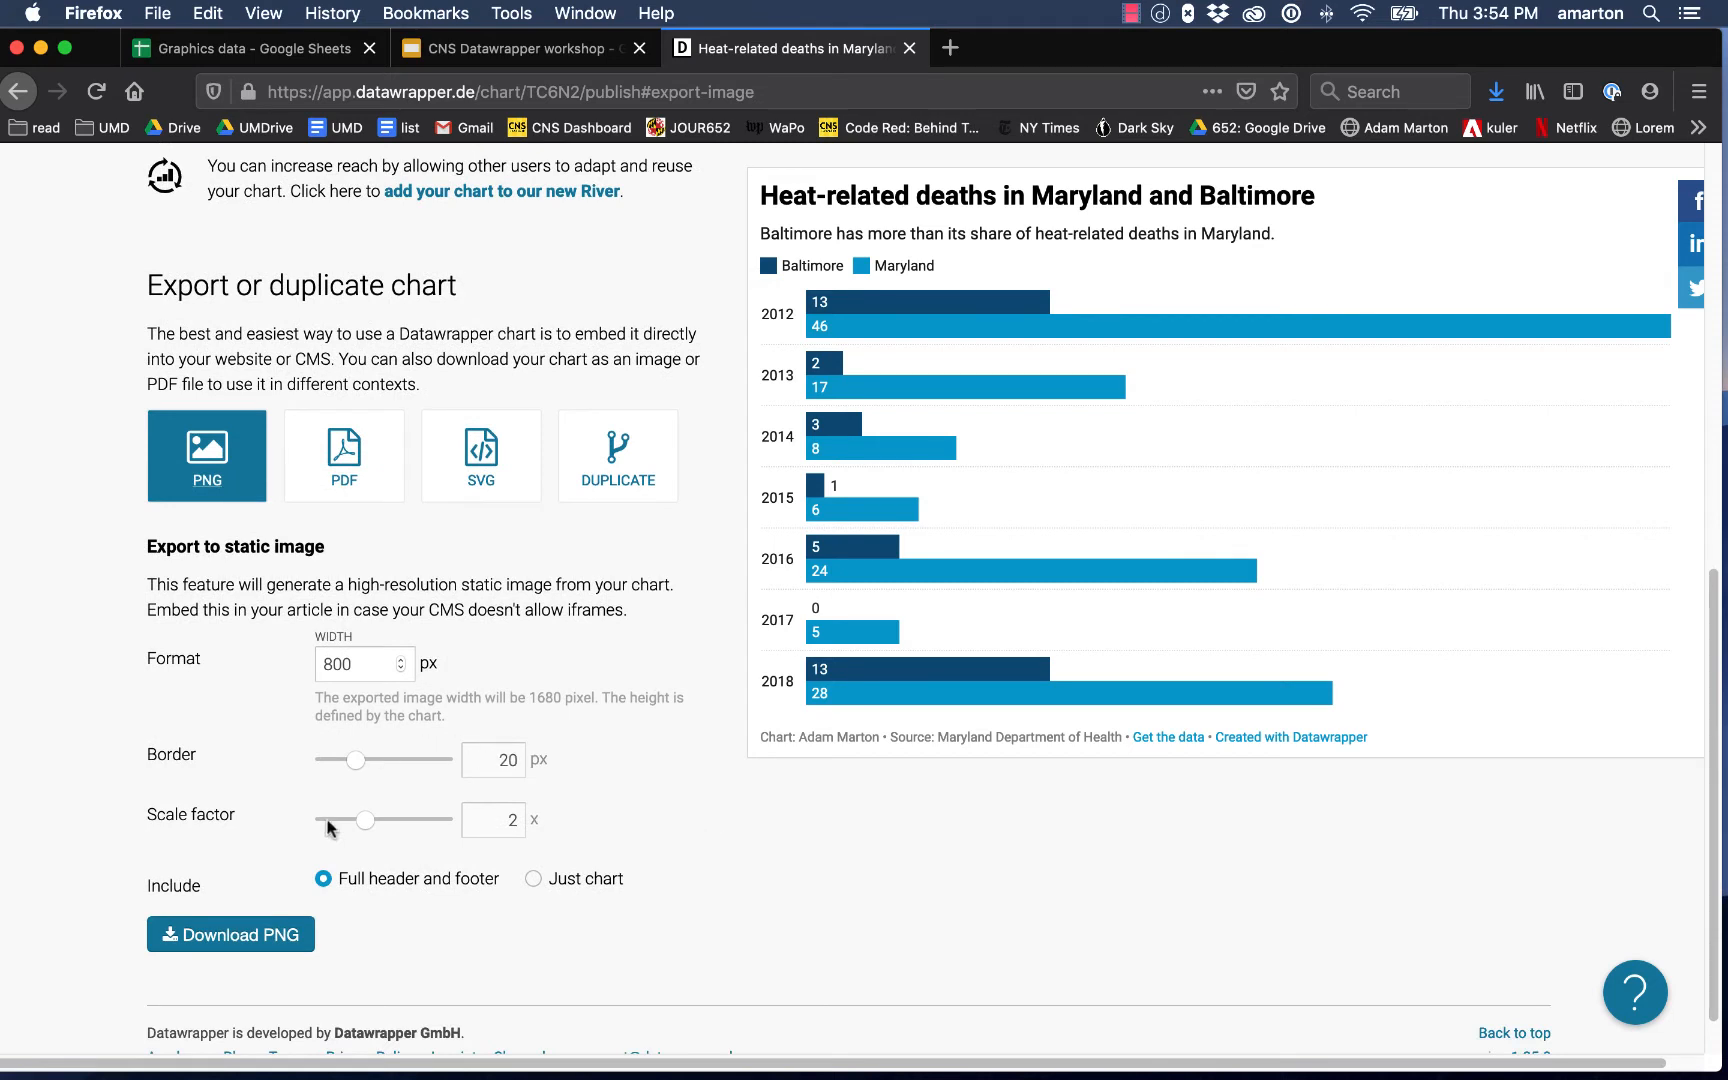
left_click(277, 937)
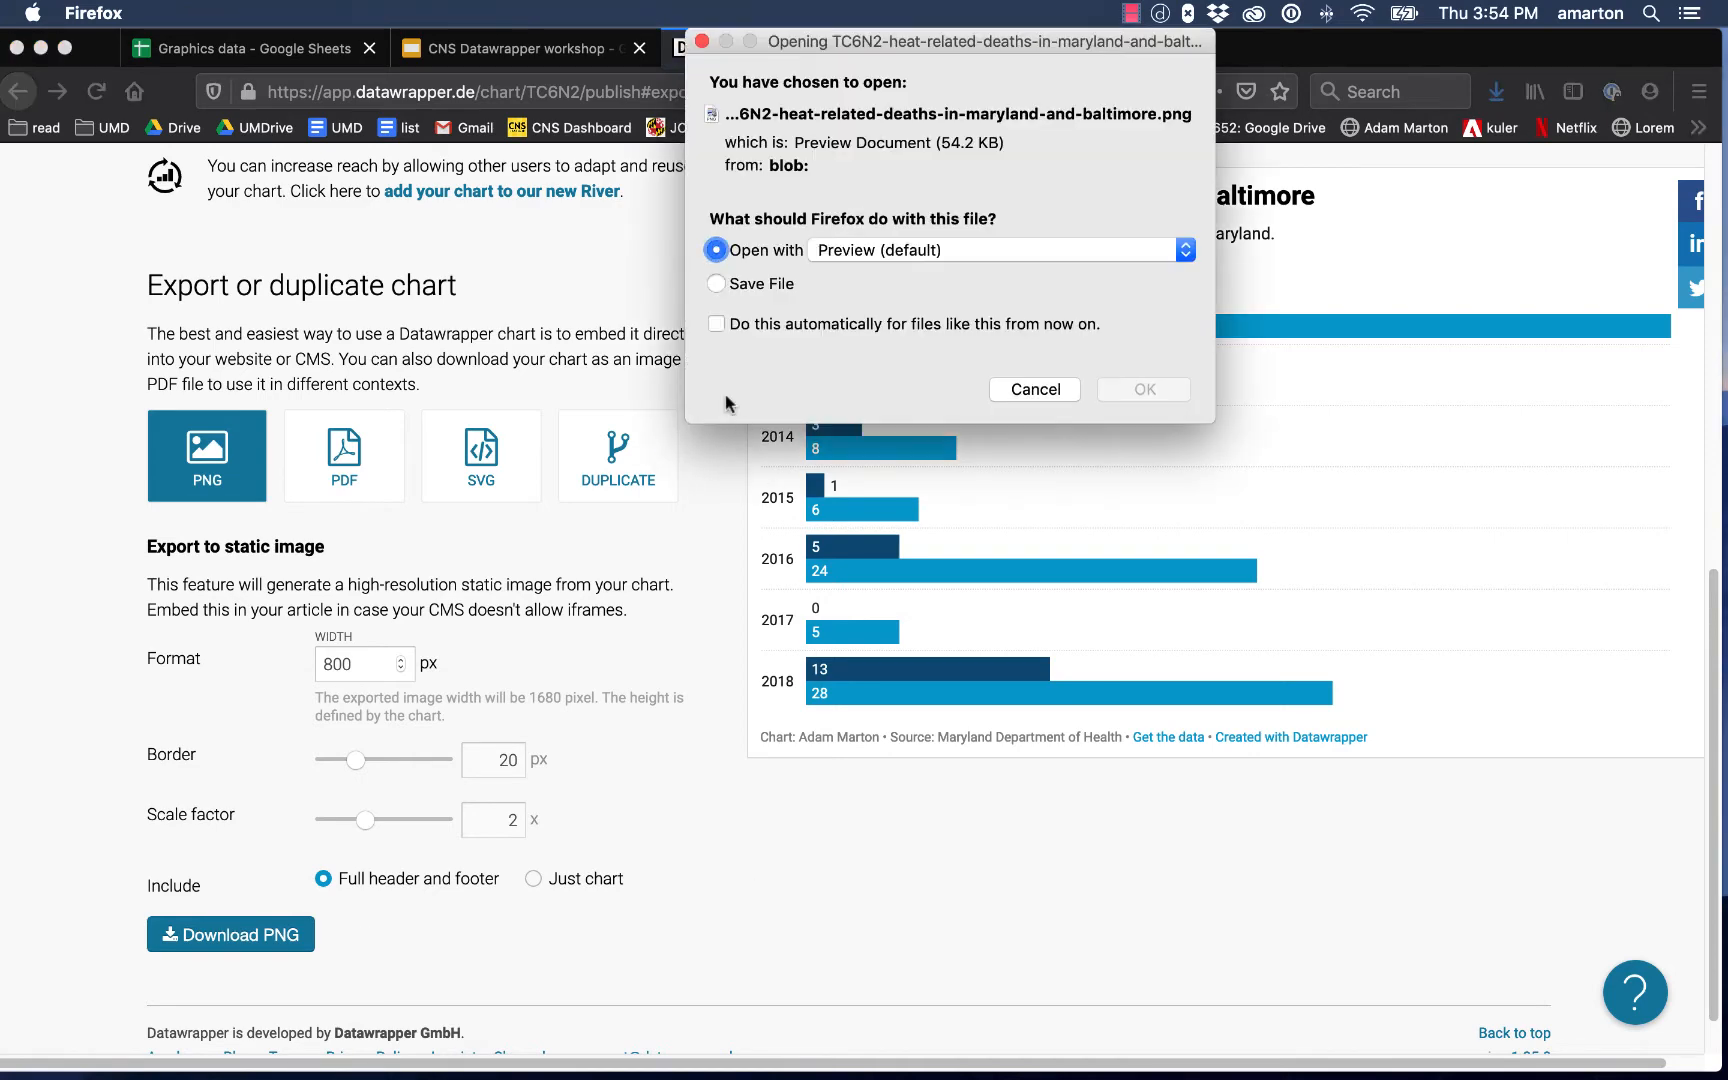
left_click(1148, 390)
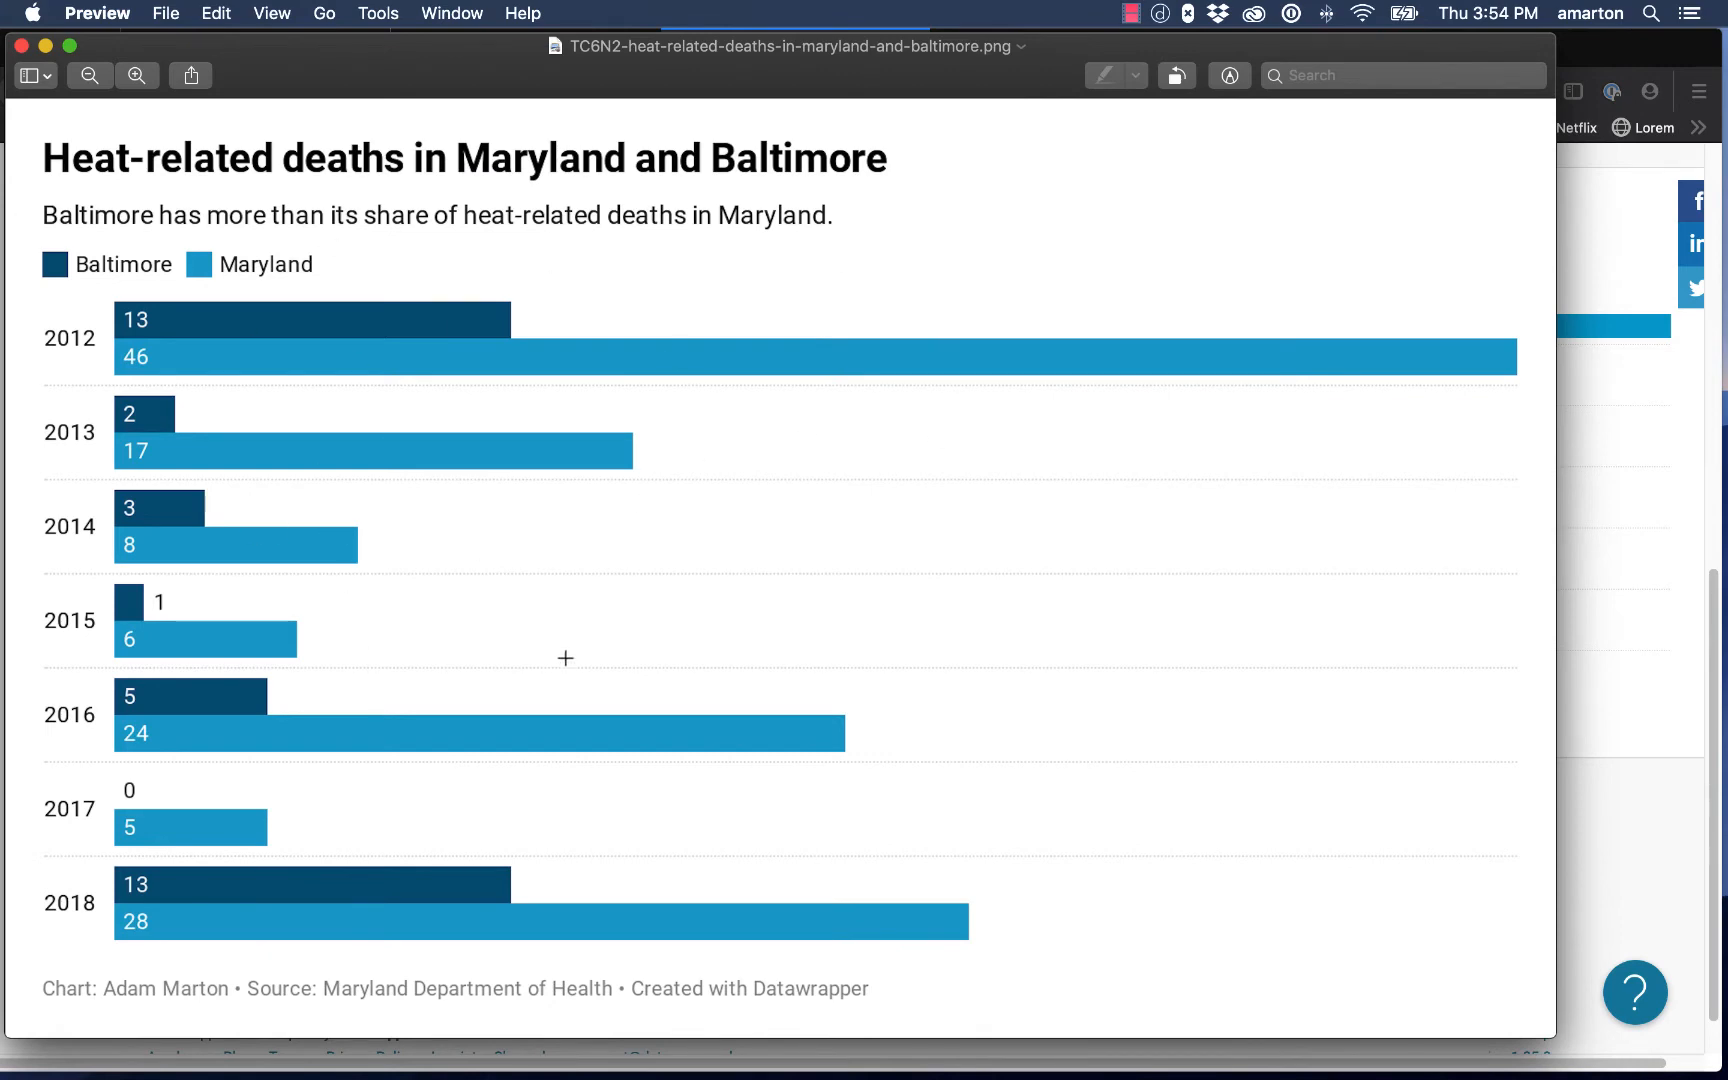
left_click_drag(492, 58, 562, 82)
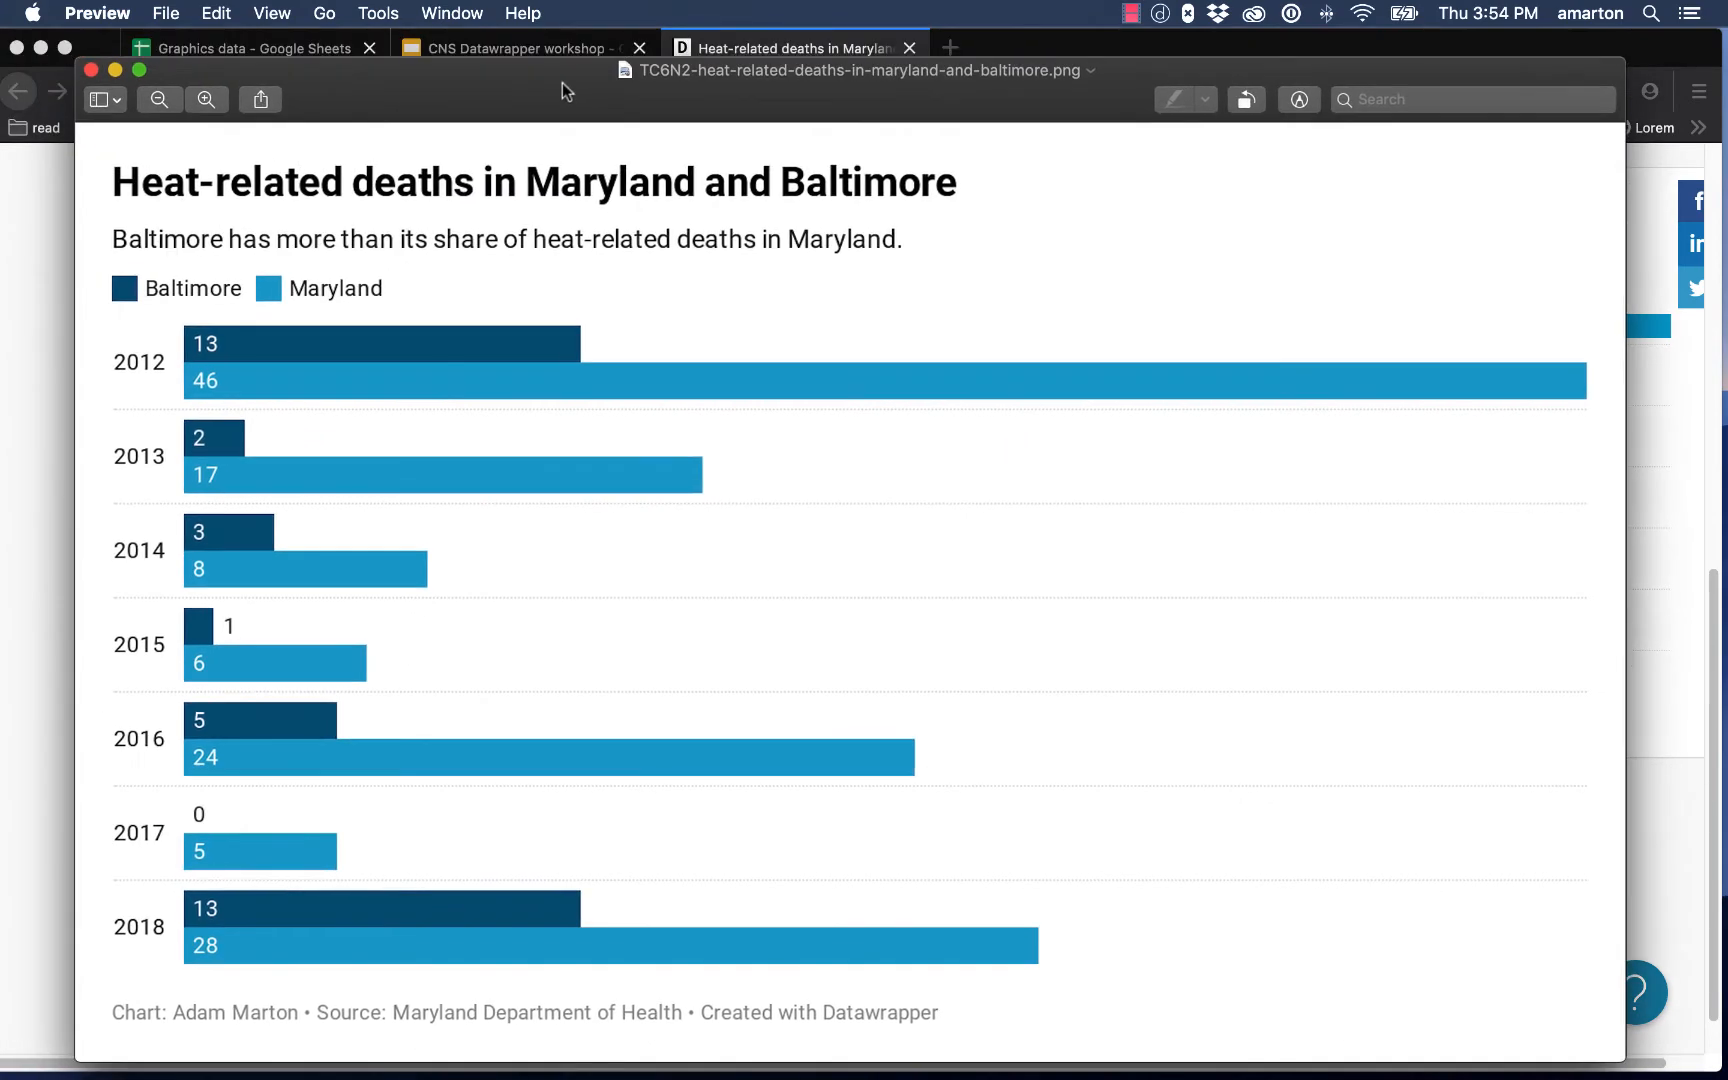
left_click(90, 70)
- Create a new, empty Datawrapper chart
scroll(1376, 766, "up", 3)
scroll(1377, 766, "up", 3)
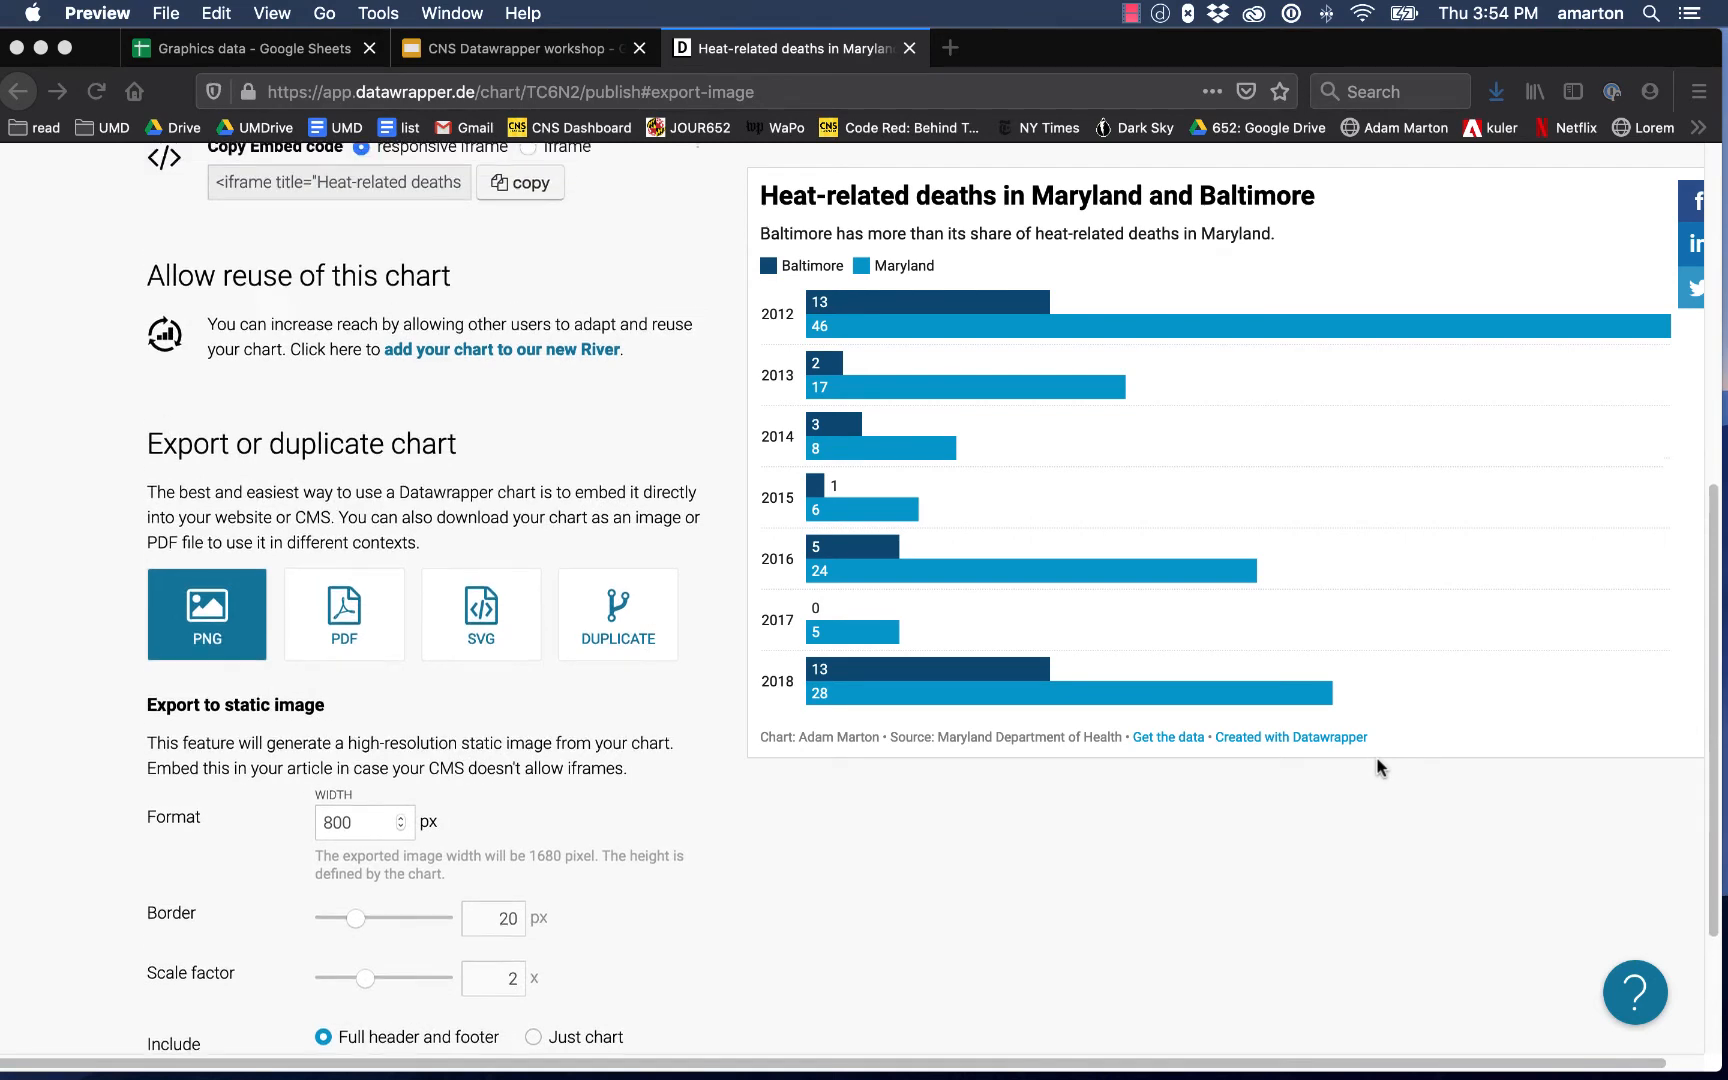
scroll(1377, 762, "up", 10)
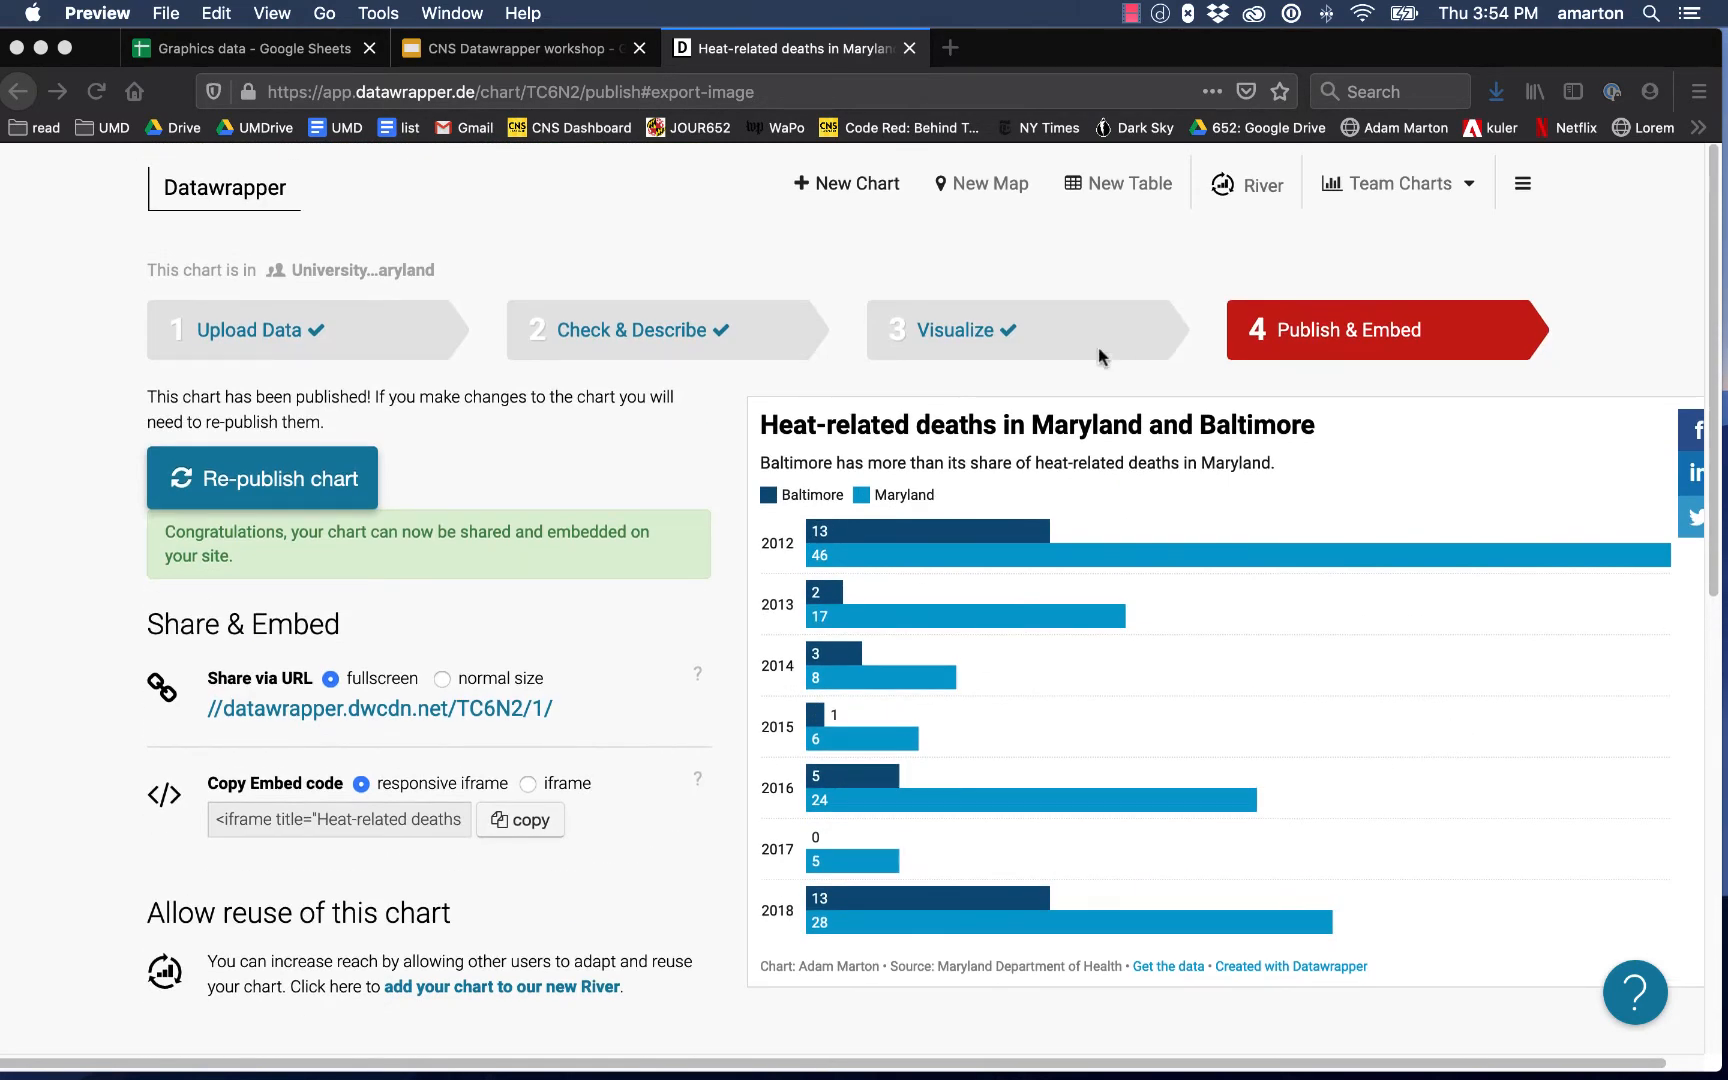
left_click(868, 193)
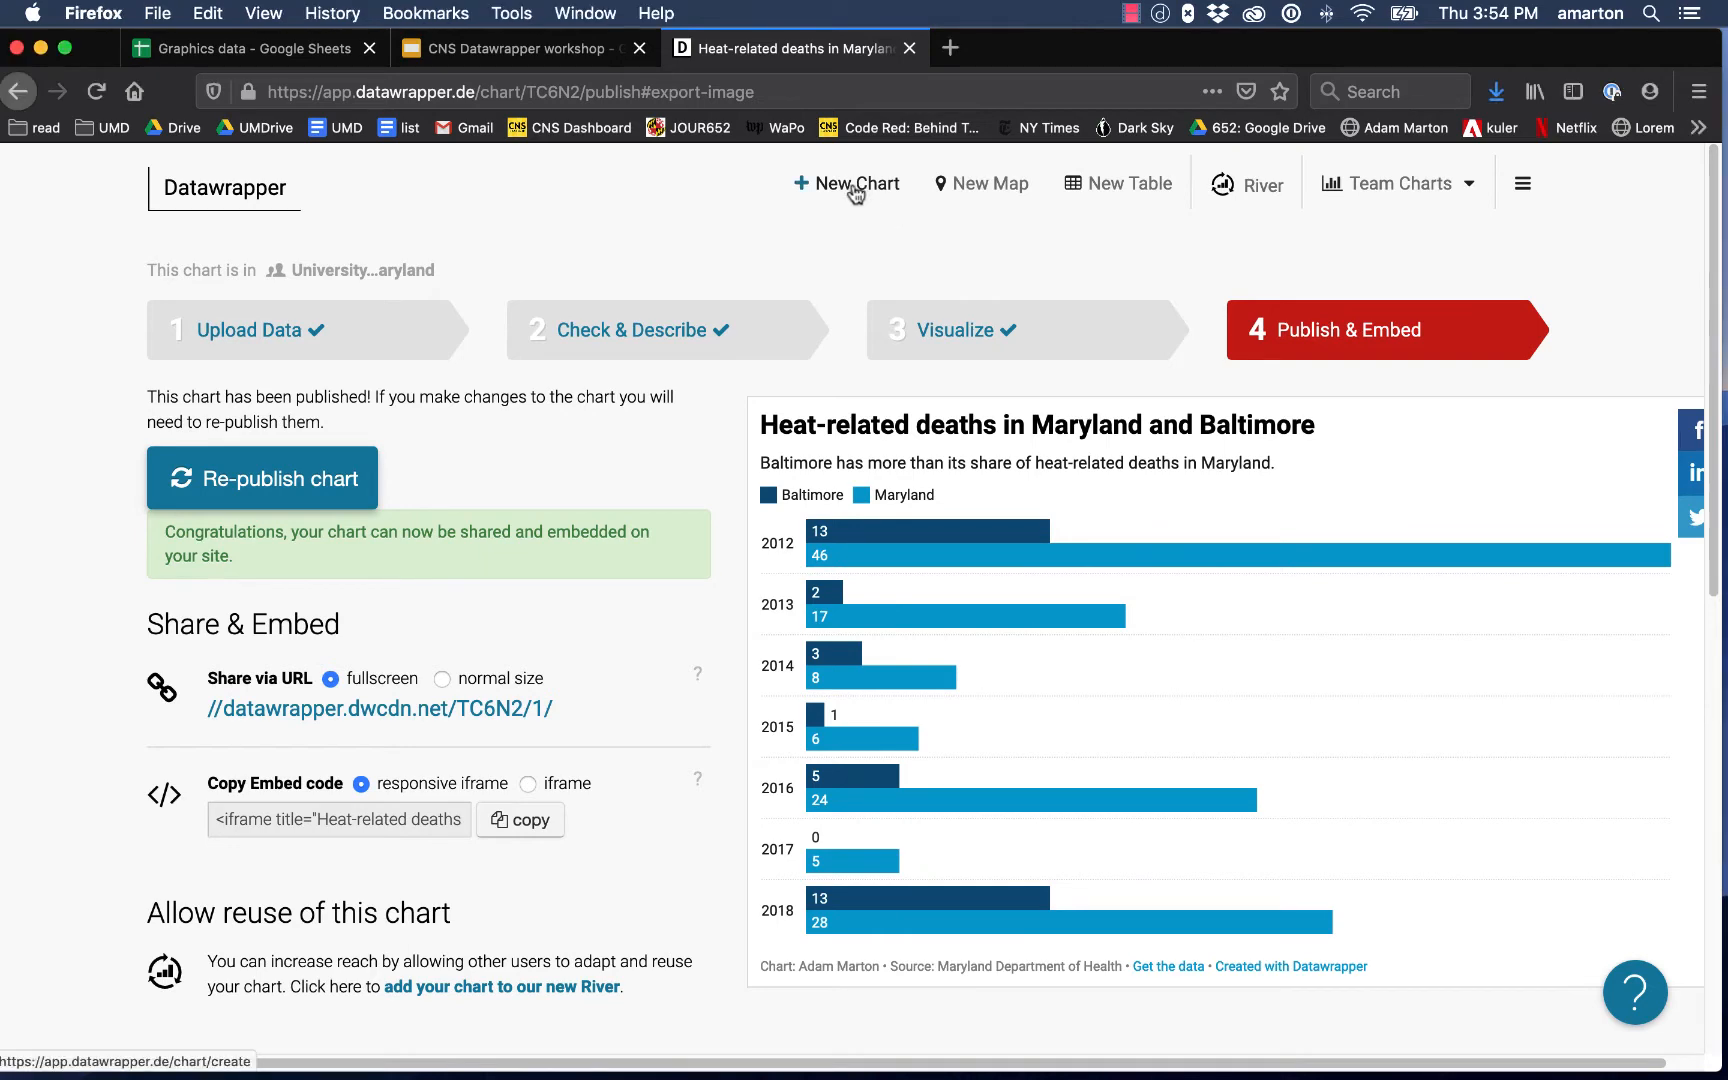
left_click(856, 190)
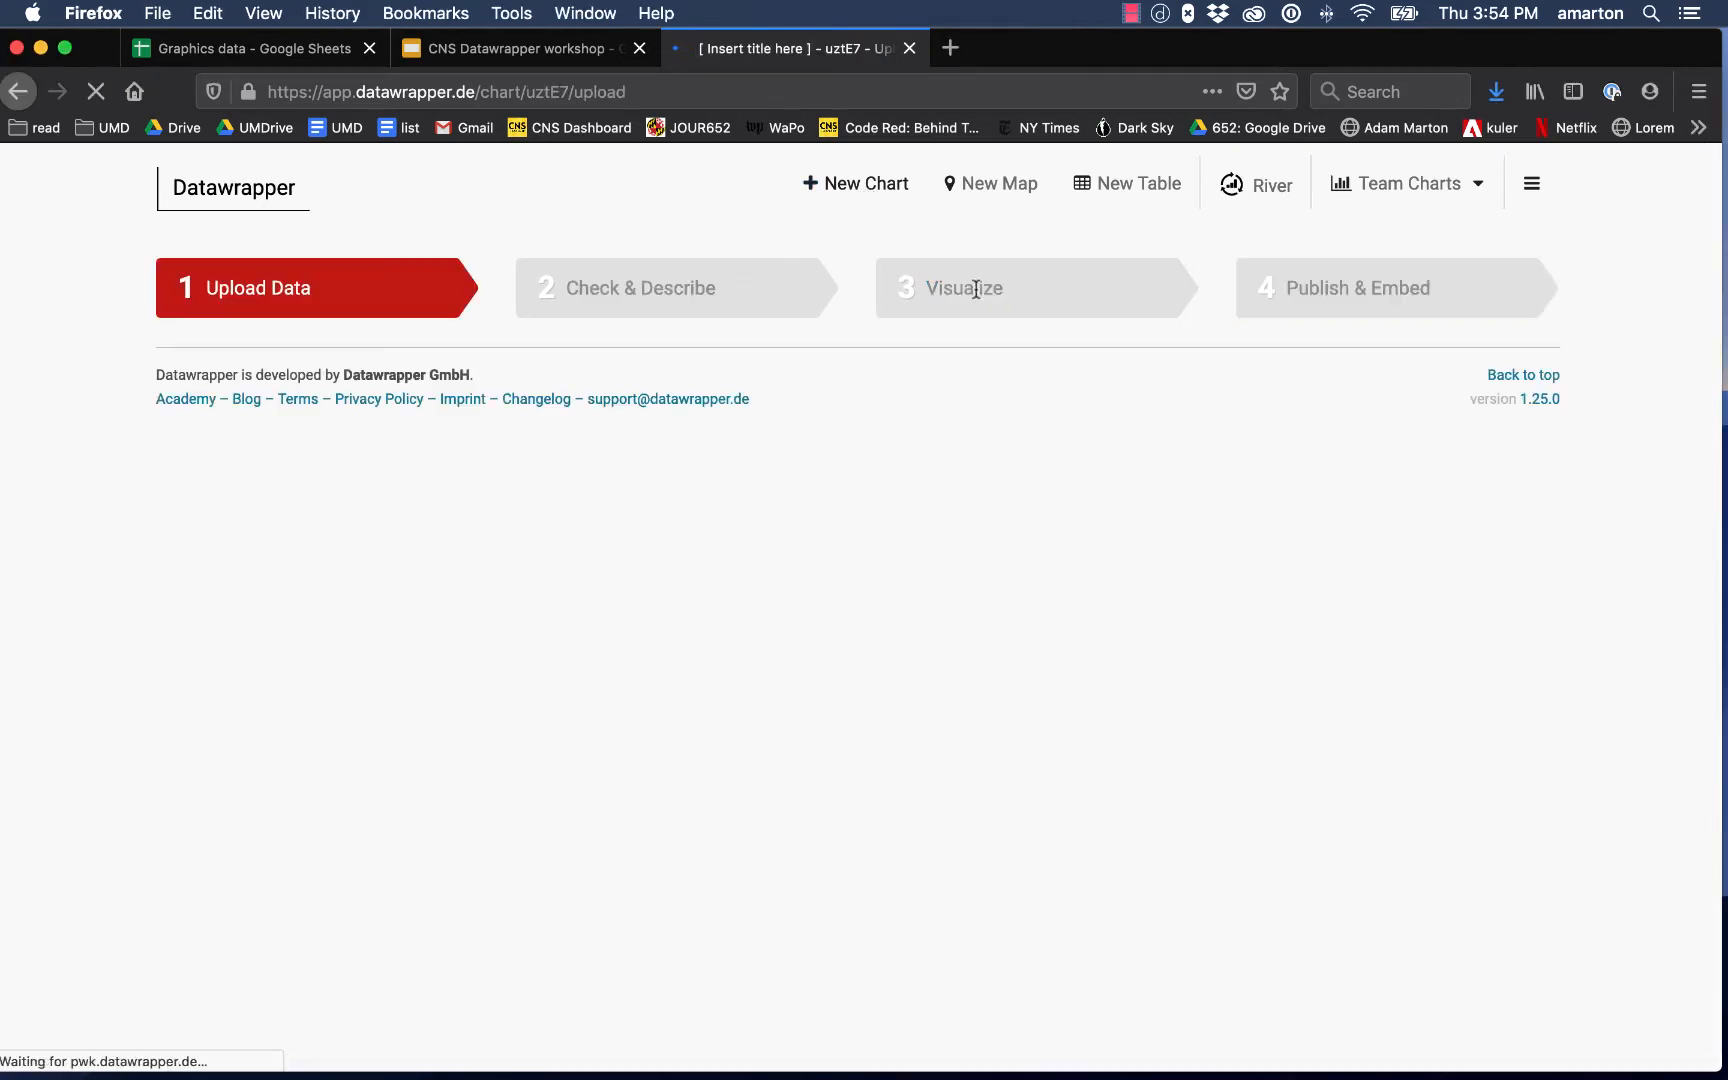
- Switch to the Graphics data spreadsheet in Google Sheets and open its Heat index sheet
left_click(290, 48)
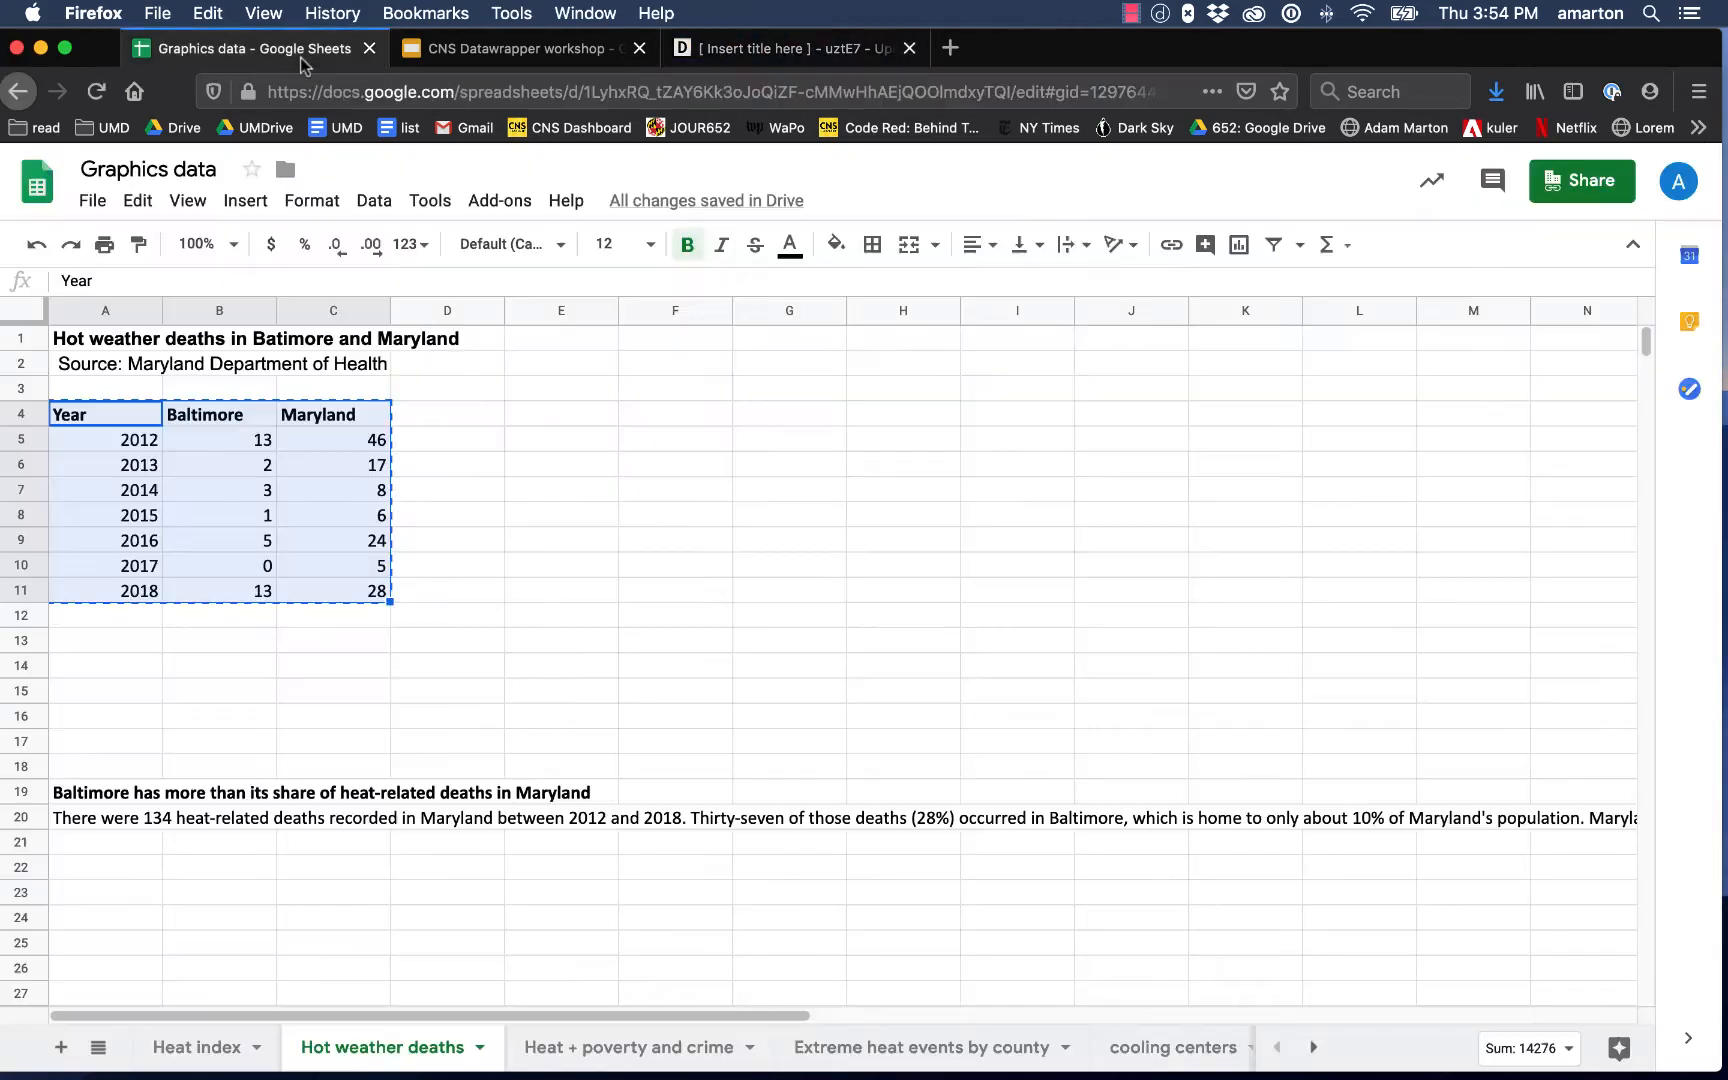
left_click(237, 1043)
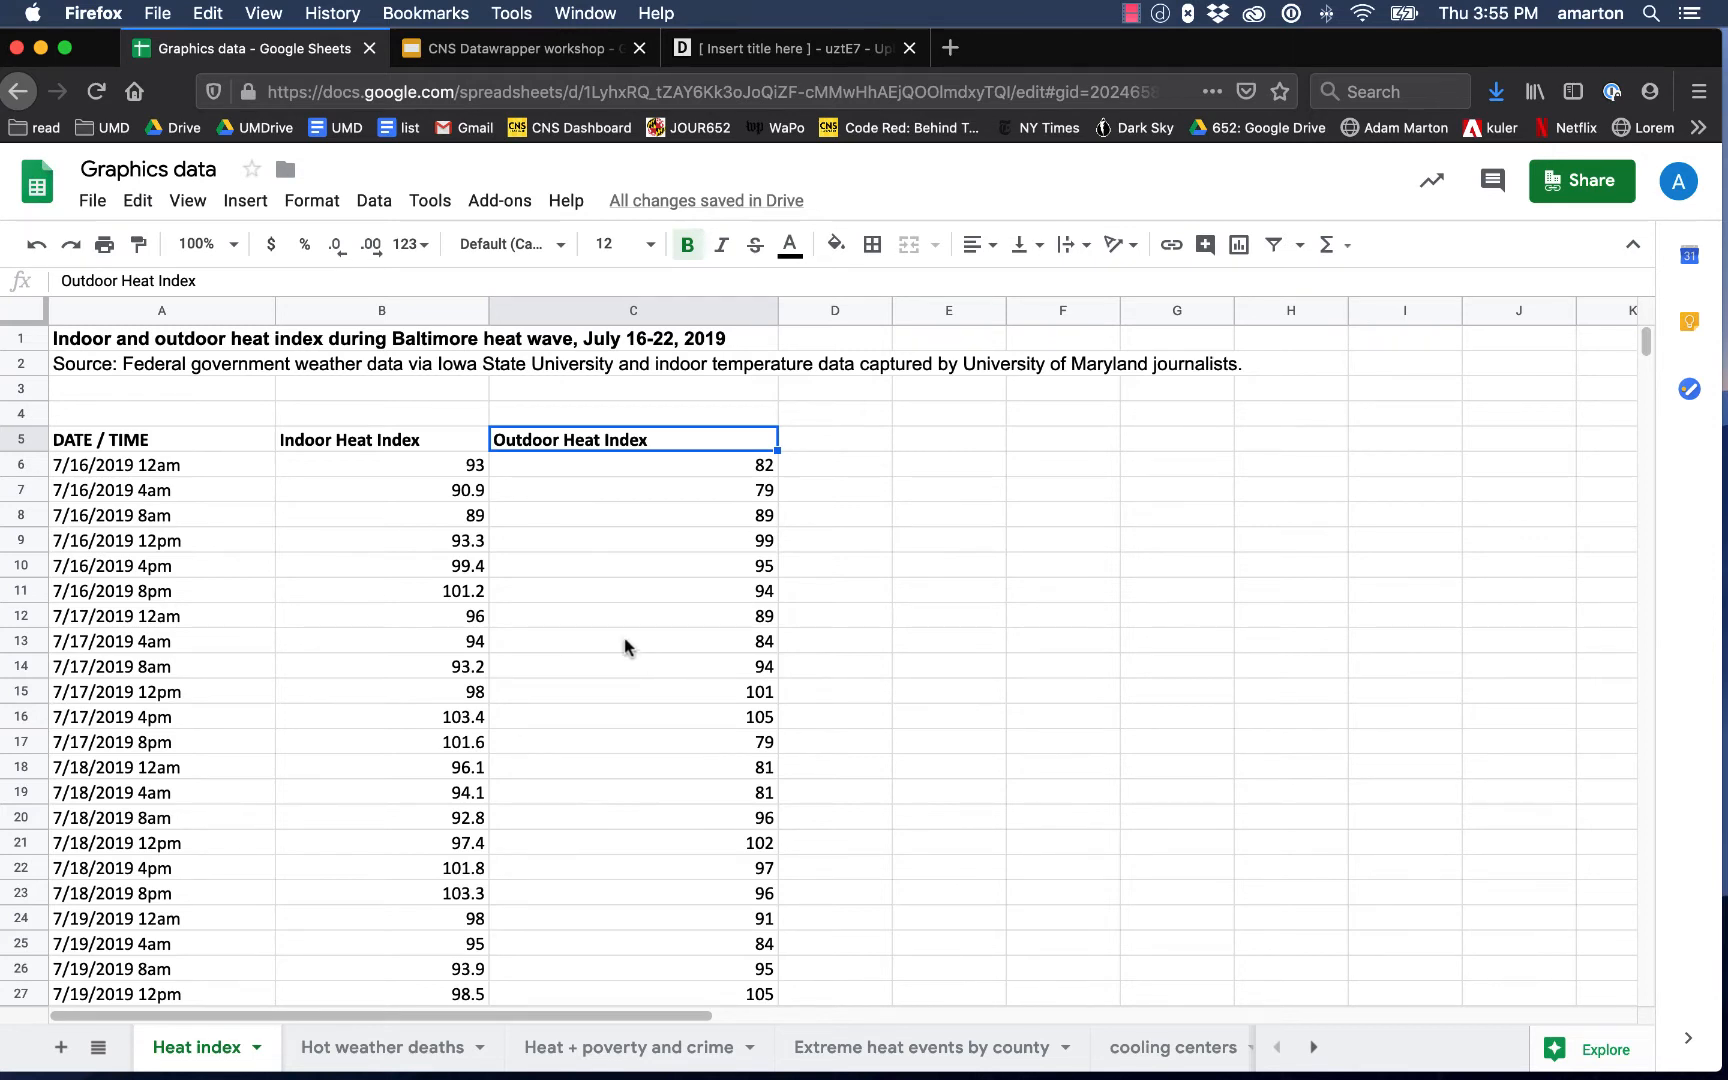
- Examine the Indoor Heat Index readings and the headers of the indoor and outdoor heat index columns
left_click(417, 468)
left_click(430, 541)
left_click(432, 593)
left_click(434, 645)
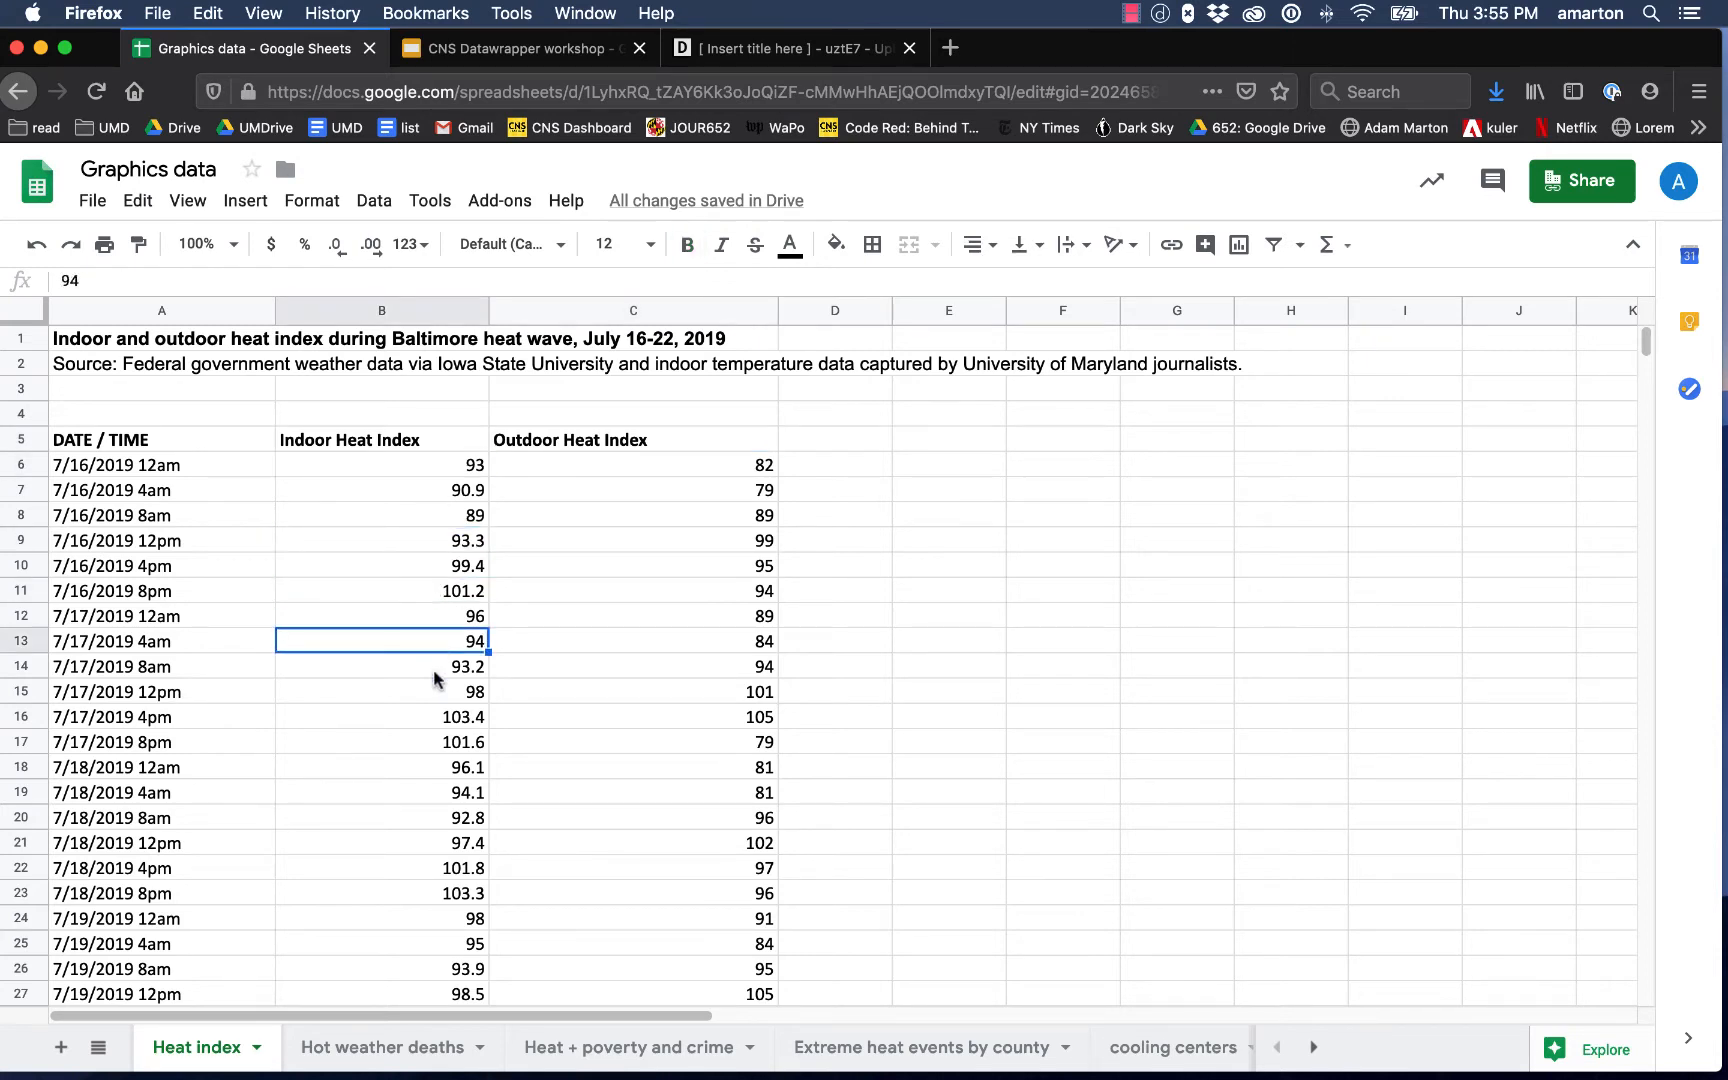
left_click(437, 716)
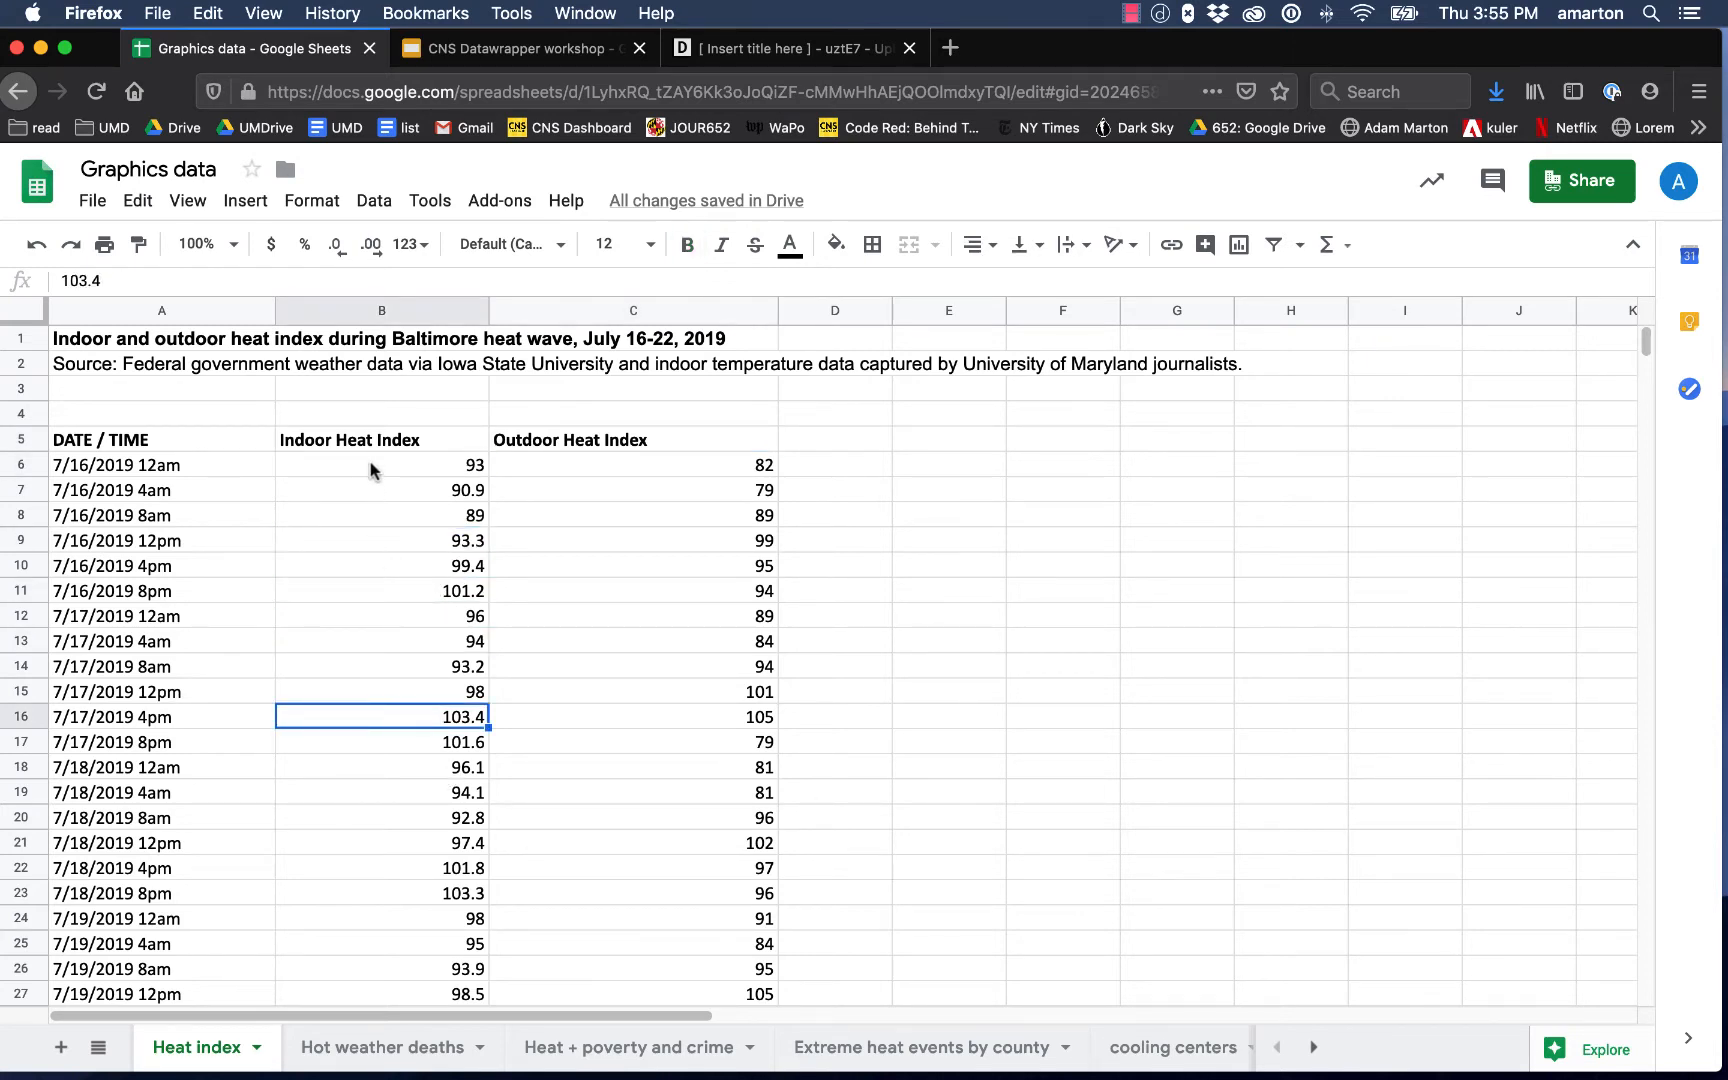
left_click_drag(370, 467, 390, 643)
left_click(390, 643)
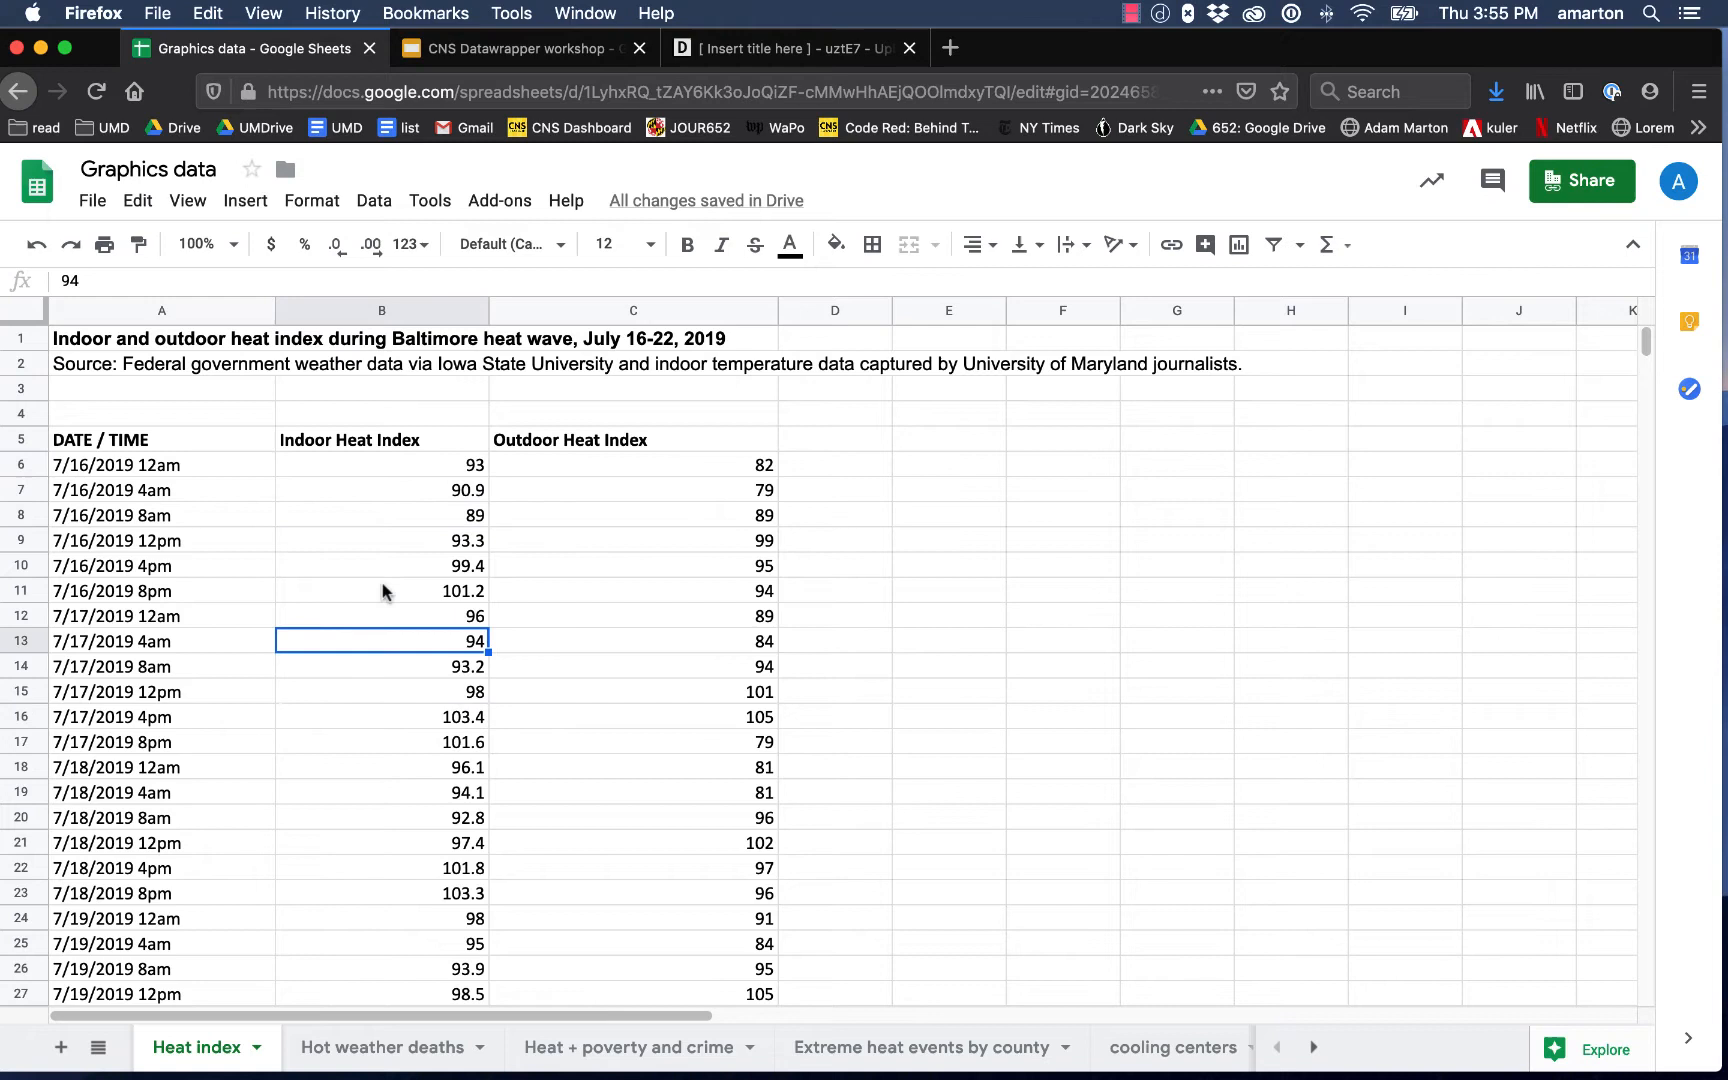
left_click(365, 447)
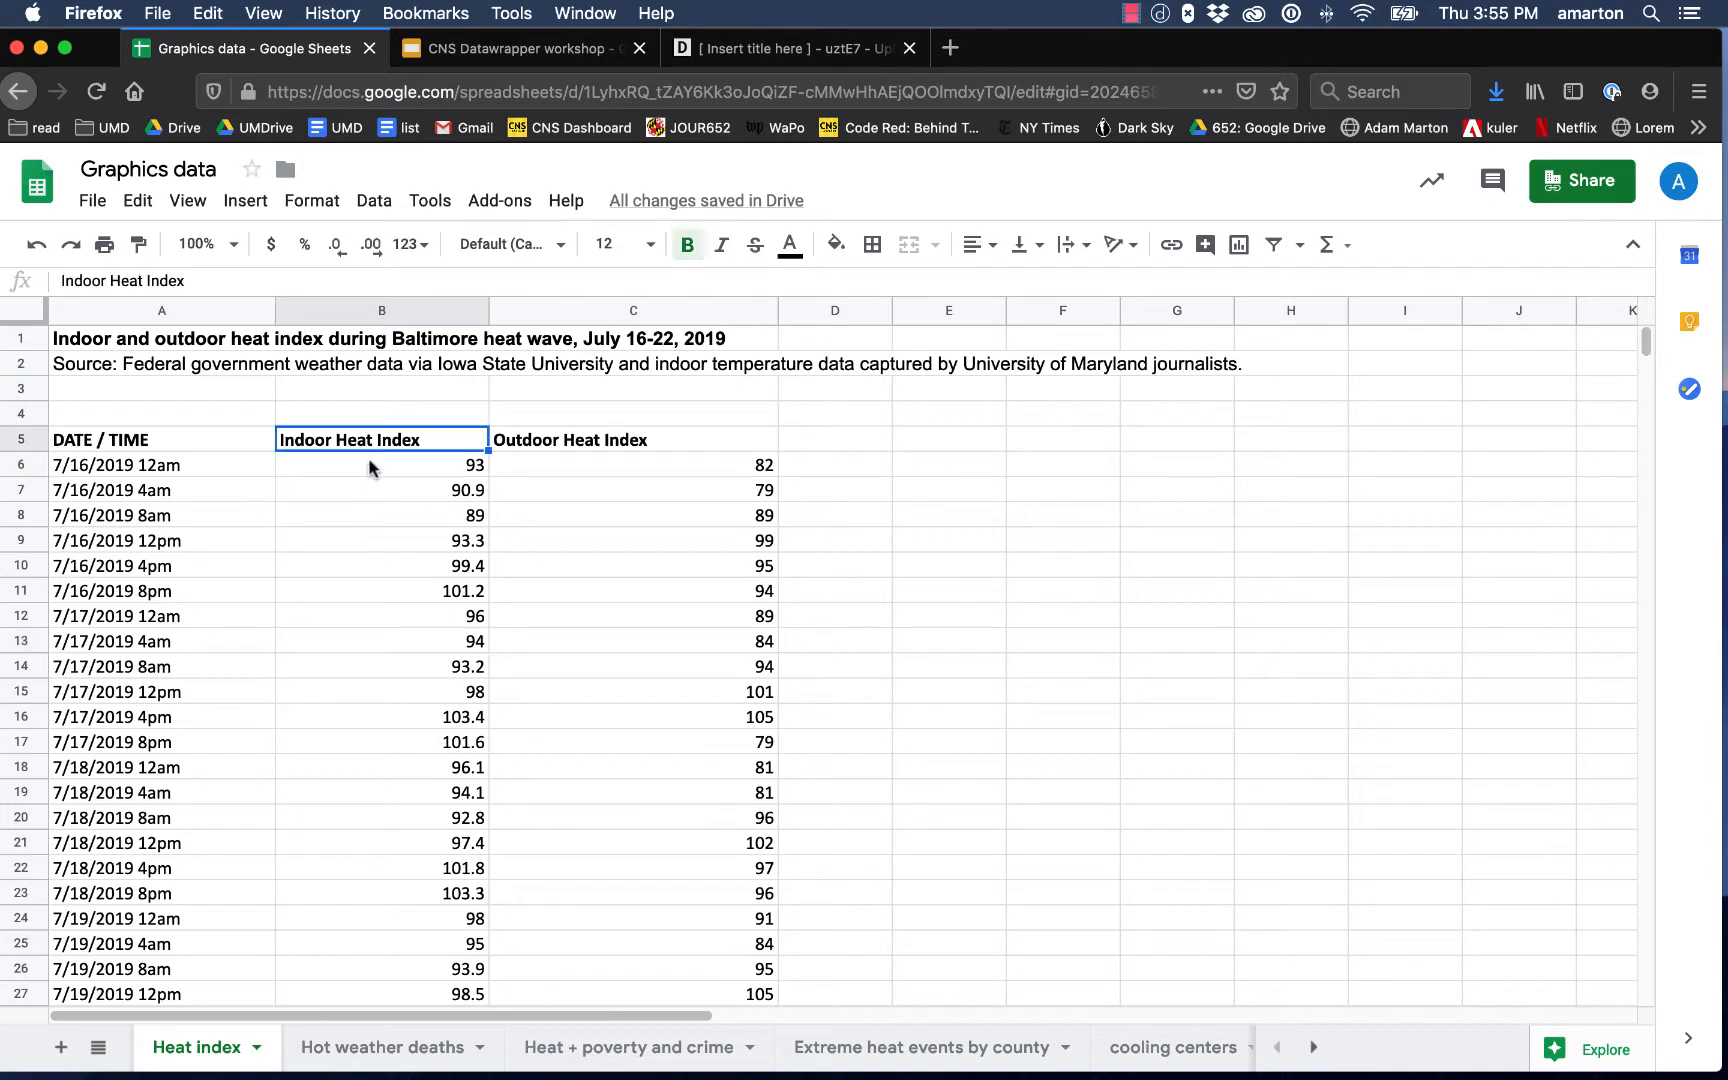
left_click(628, 447)
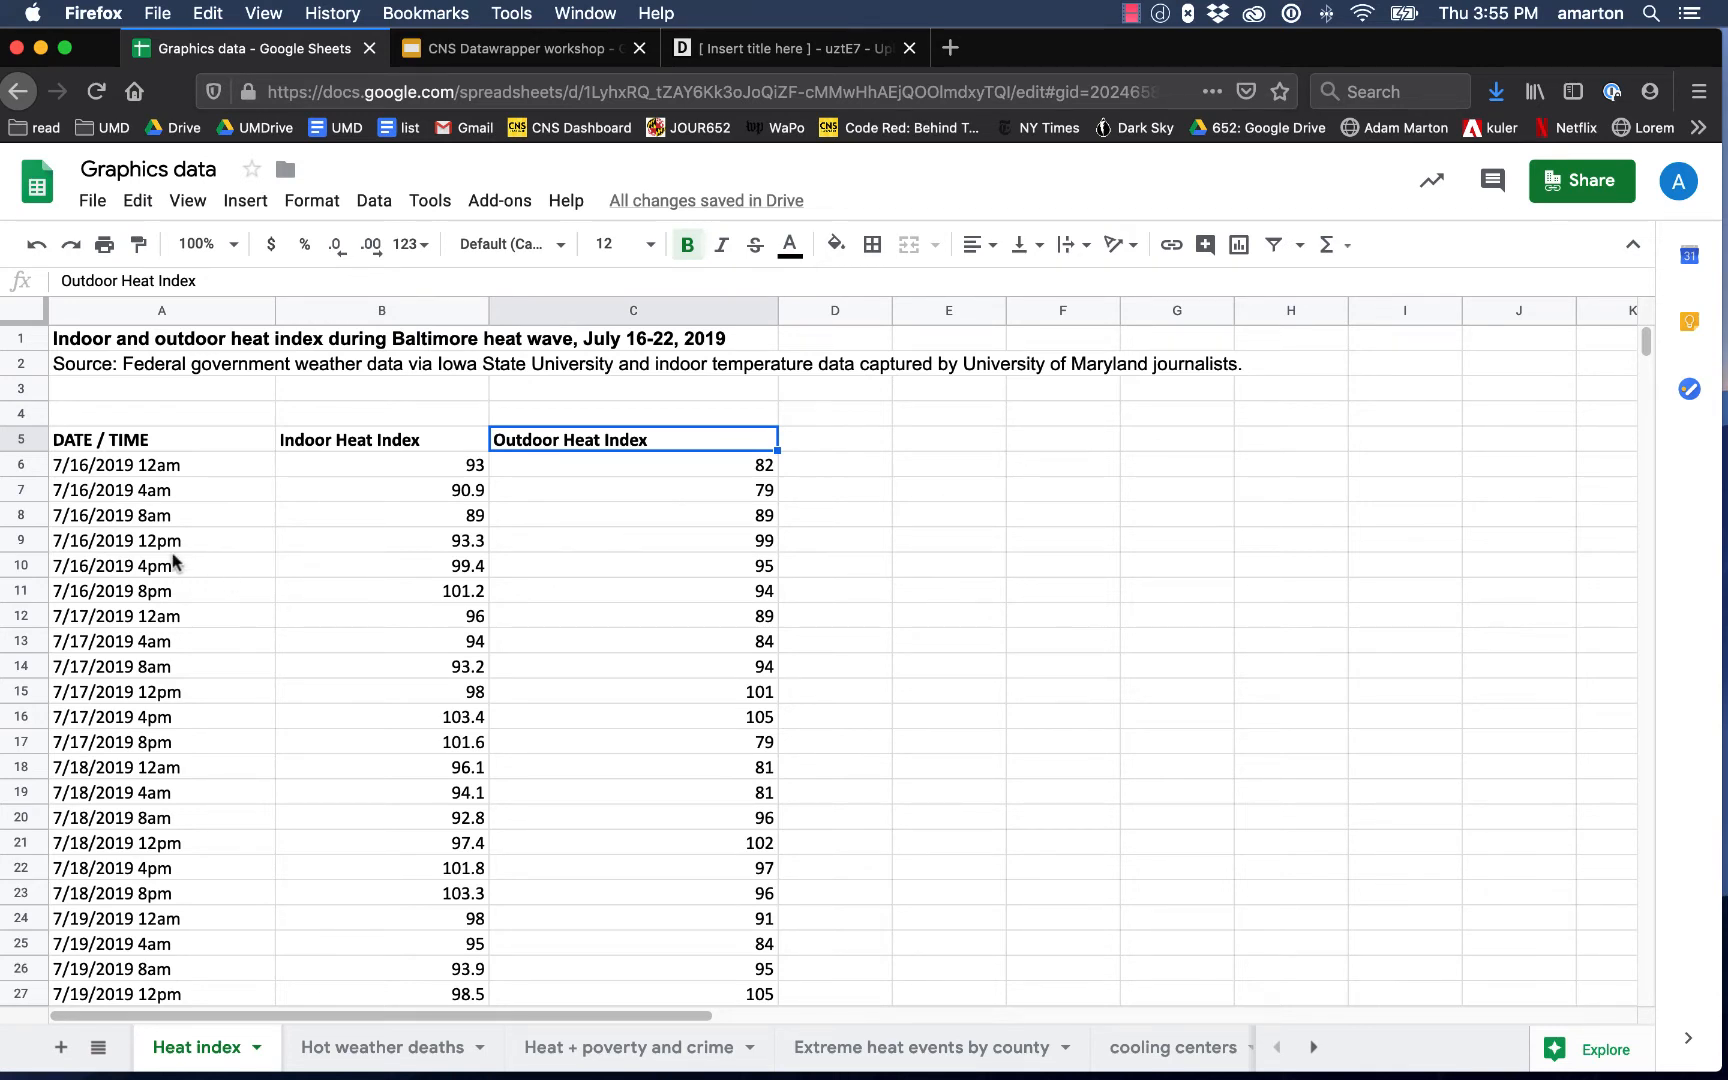
- Examine the four-hour intervals in the DATE / TIME column through to the end of the data
scroll(172, 562, "down", 1)
left_click(190, 440)
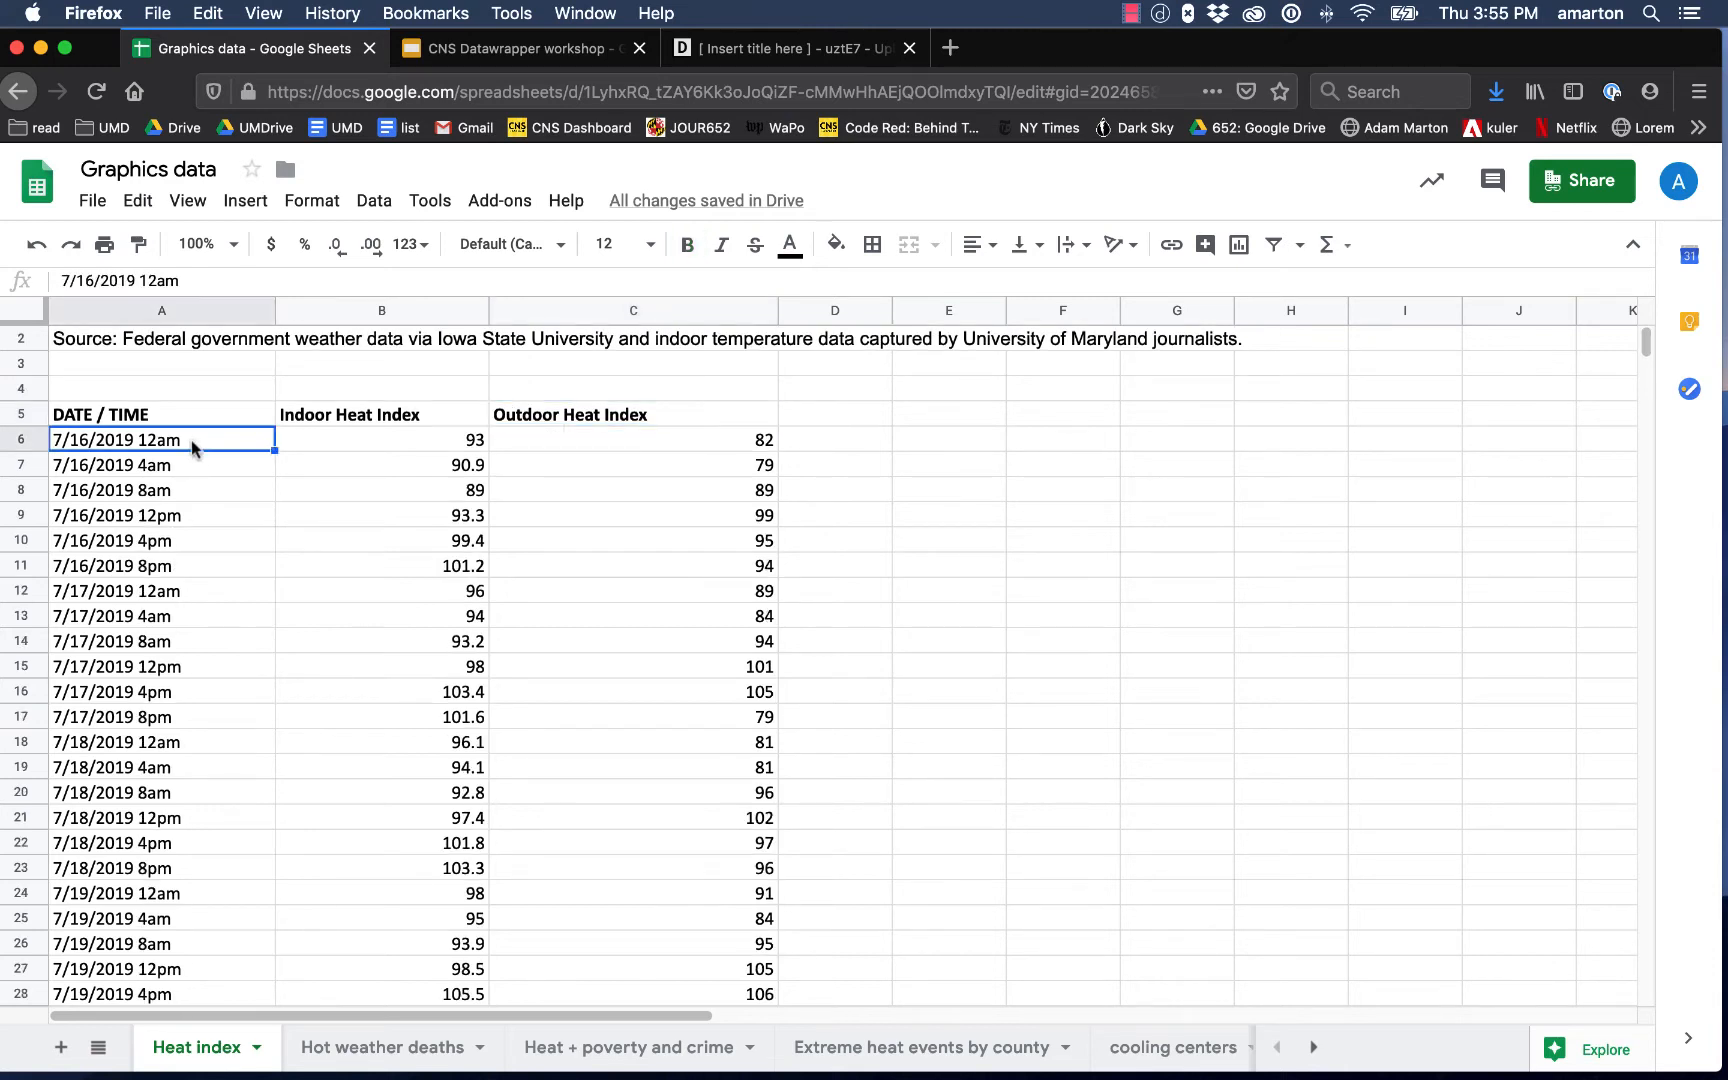
left_click(193, 463)
left_click(203, 497)
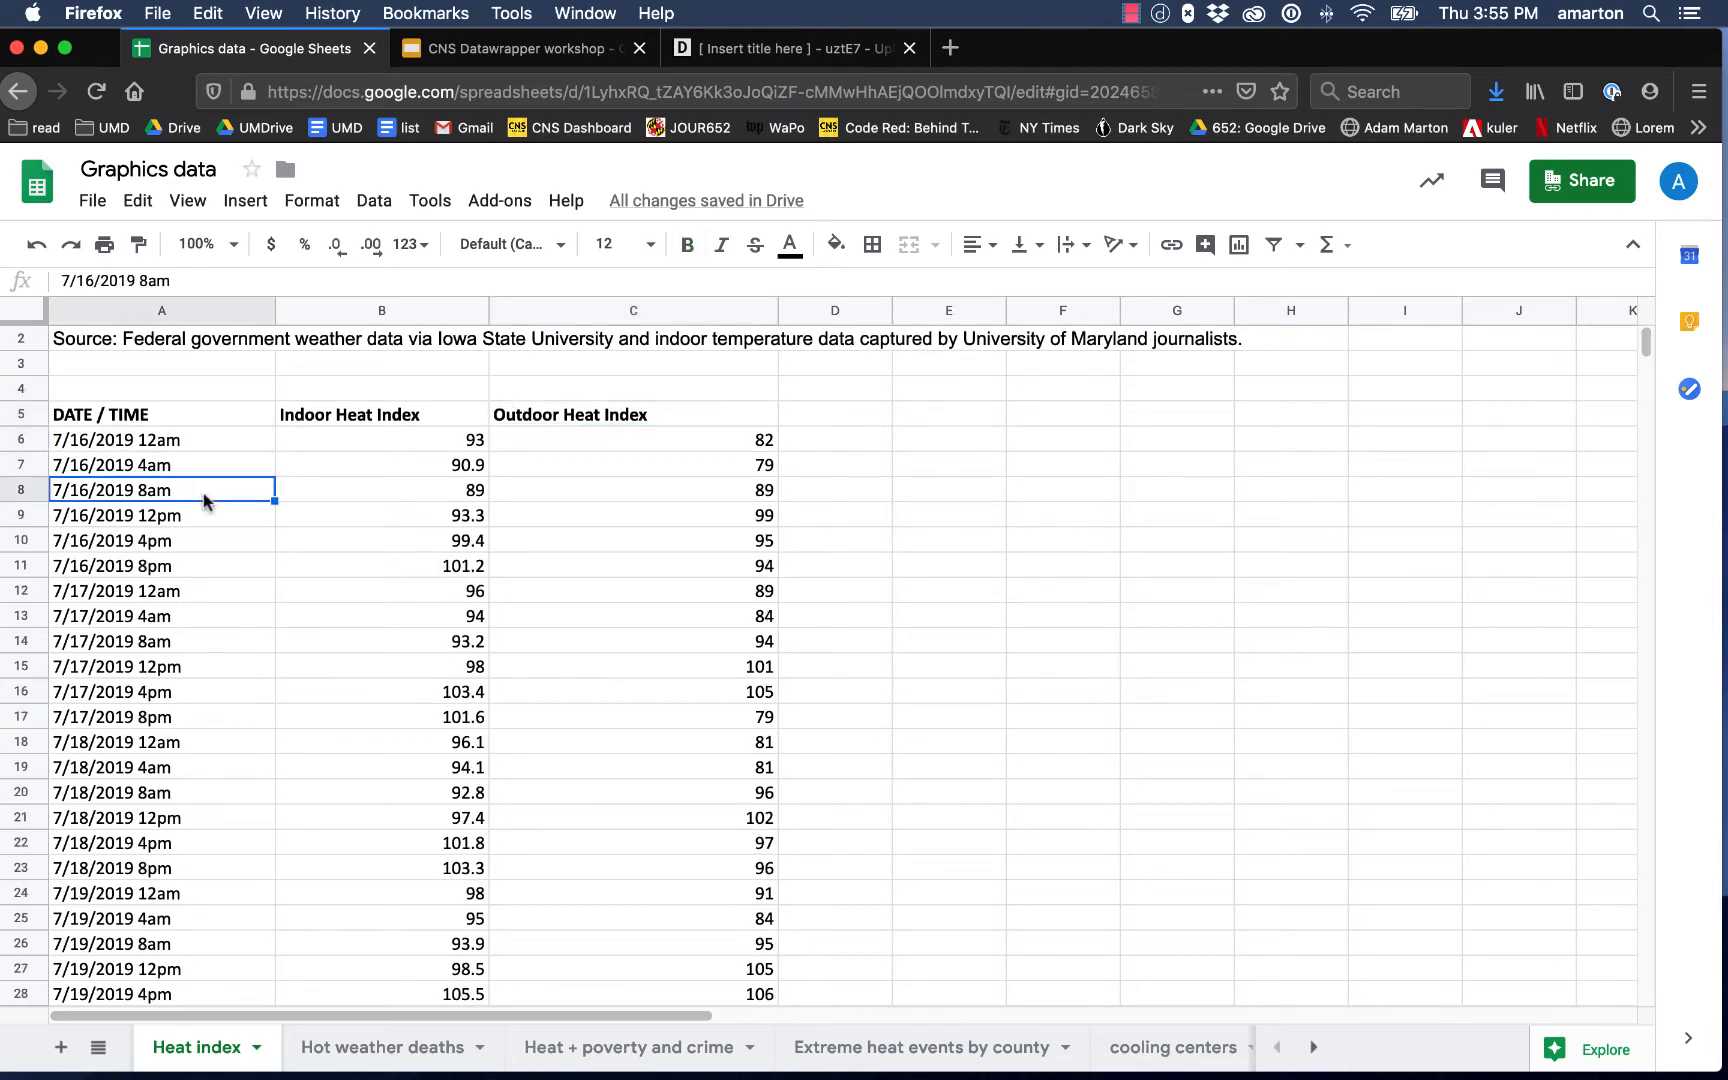
left_click(212, 522)
left_click(205, 446)
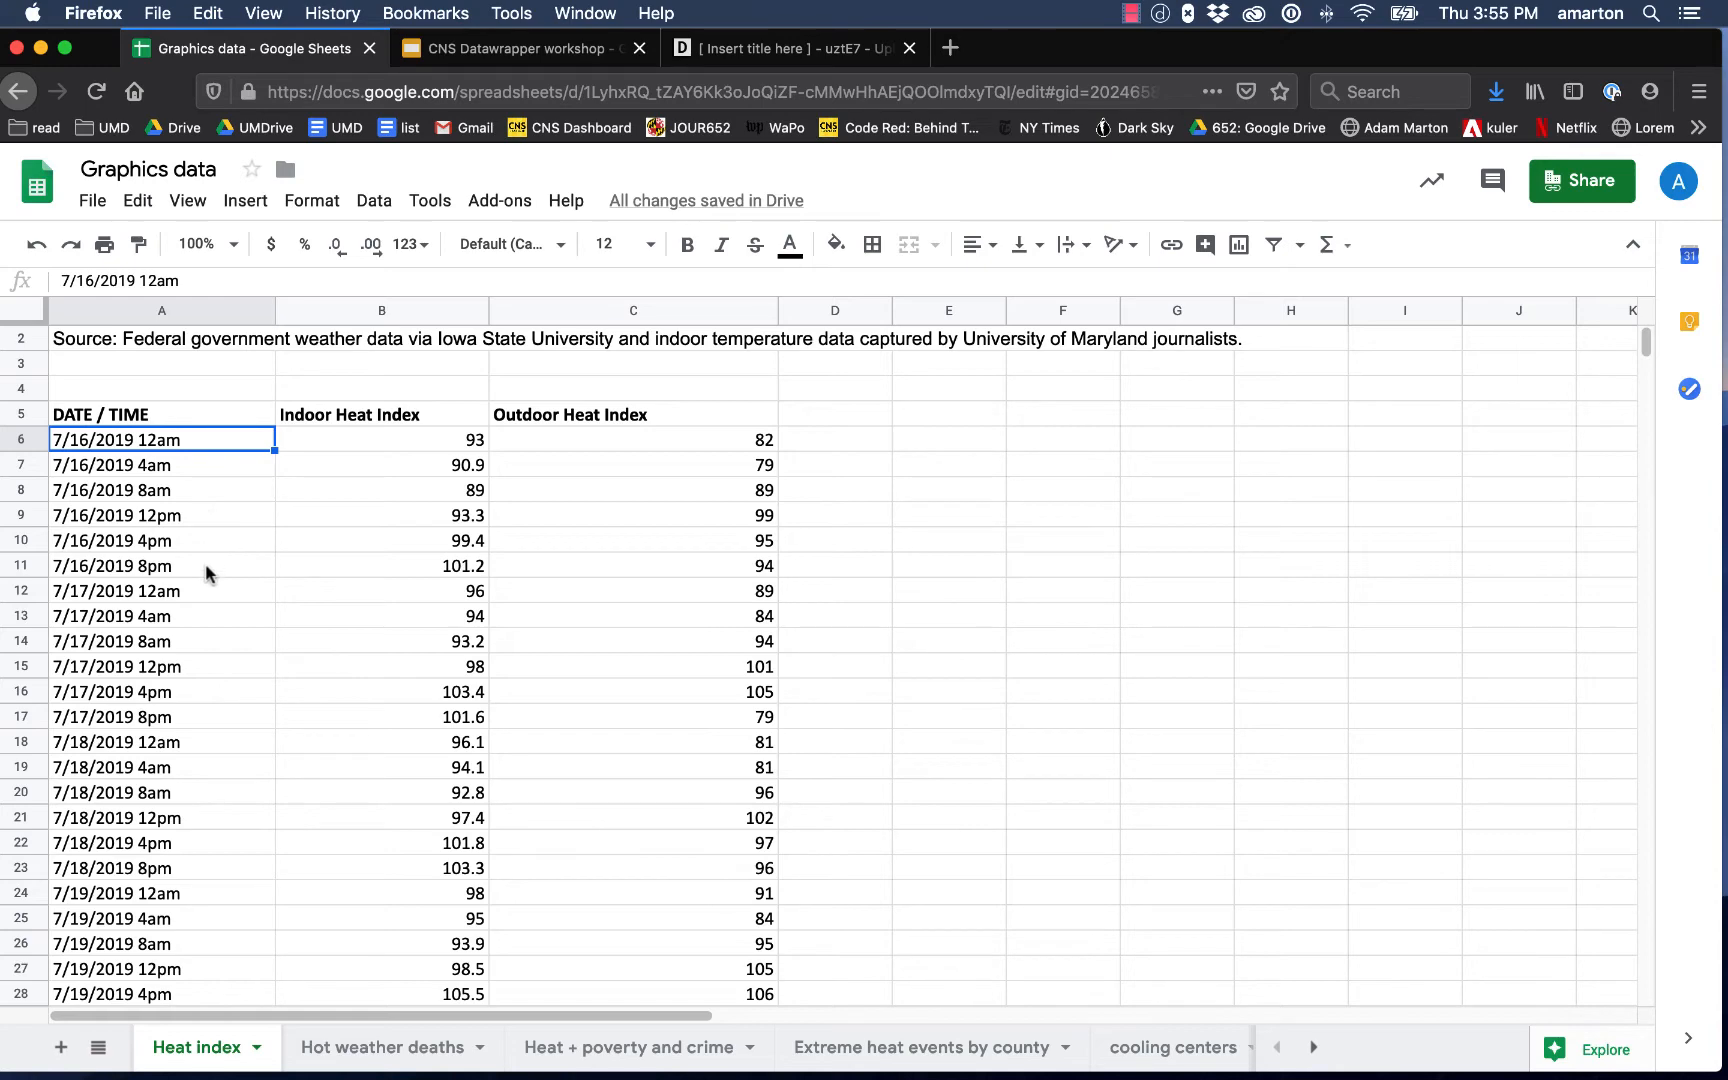
scroll(226, 688, "down", 5)
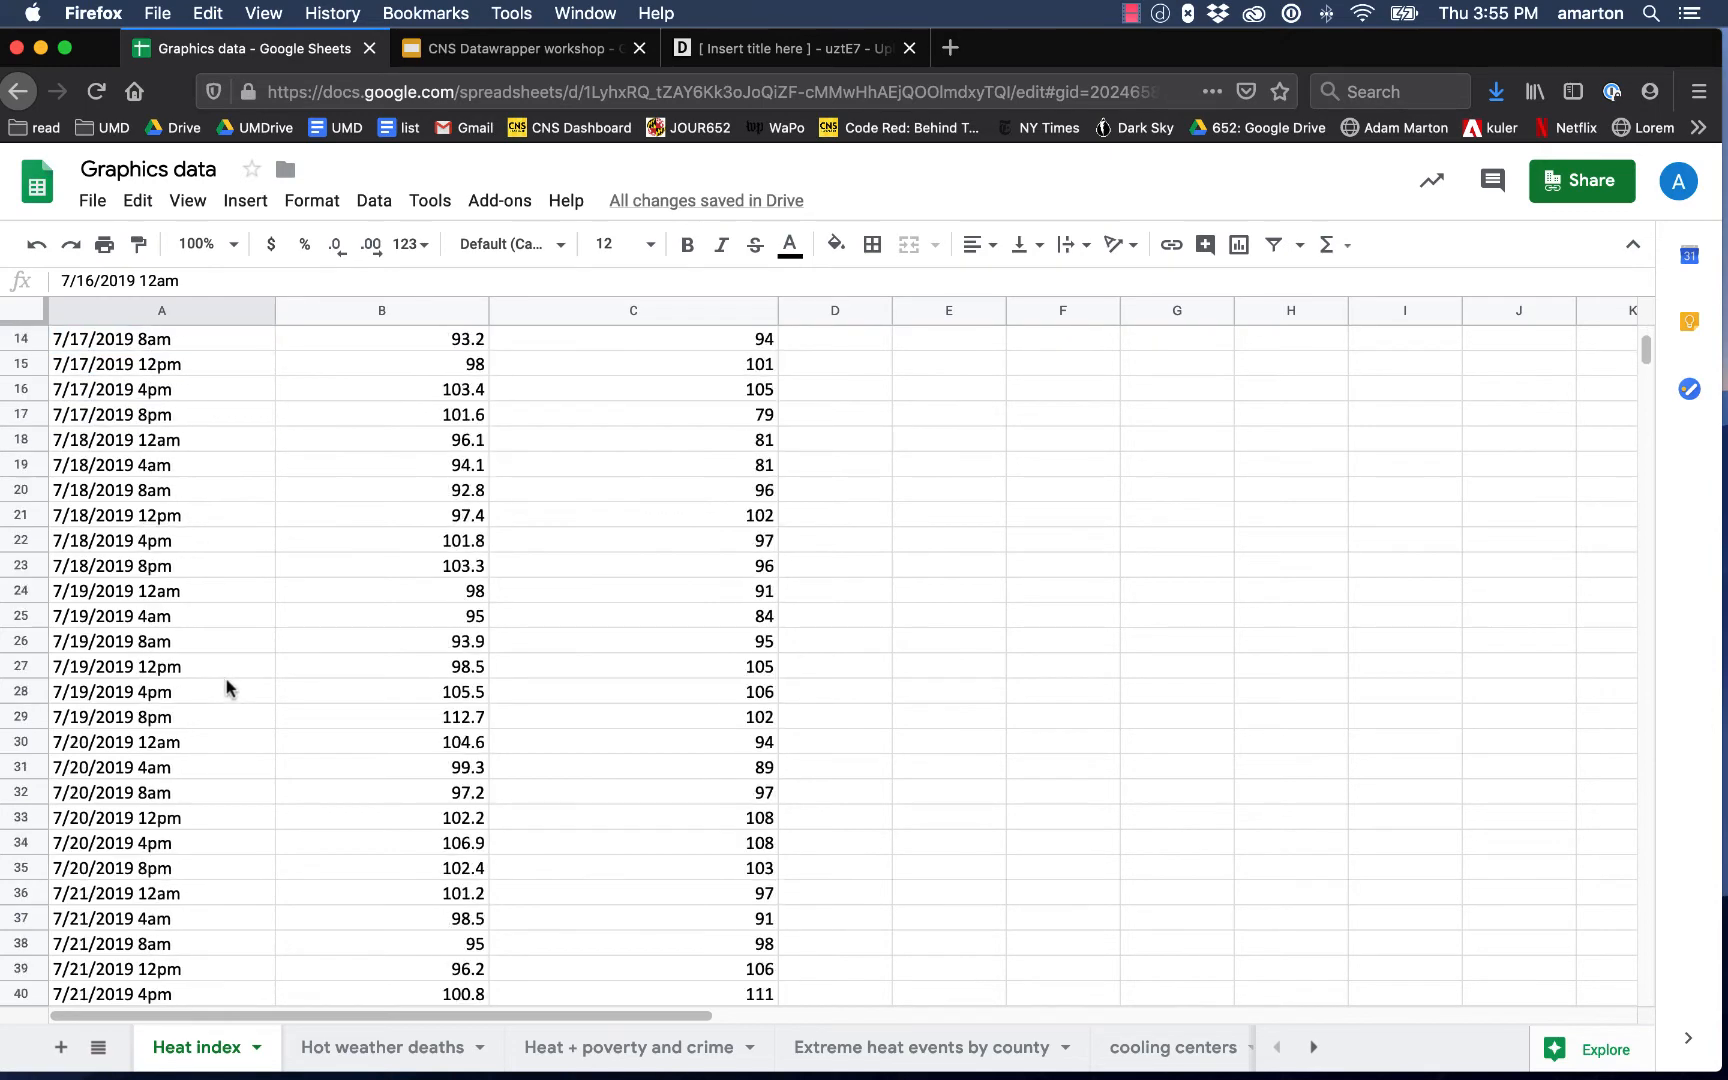
scroll(226, 688, "down", 5)
scroll(232, 685, "up", 5)
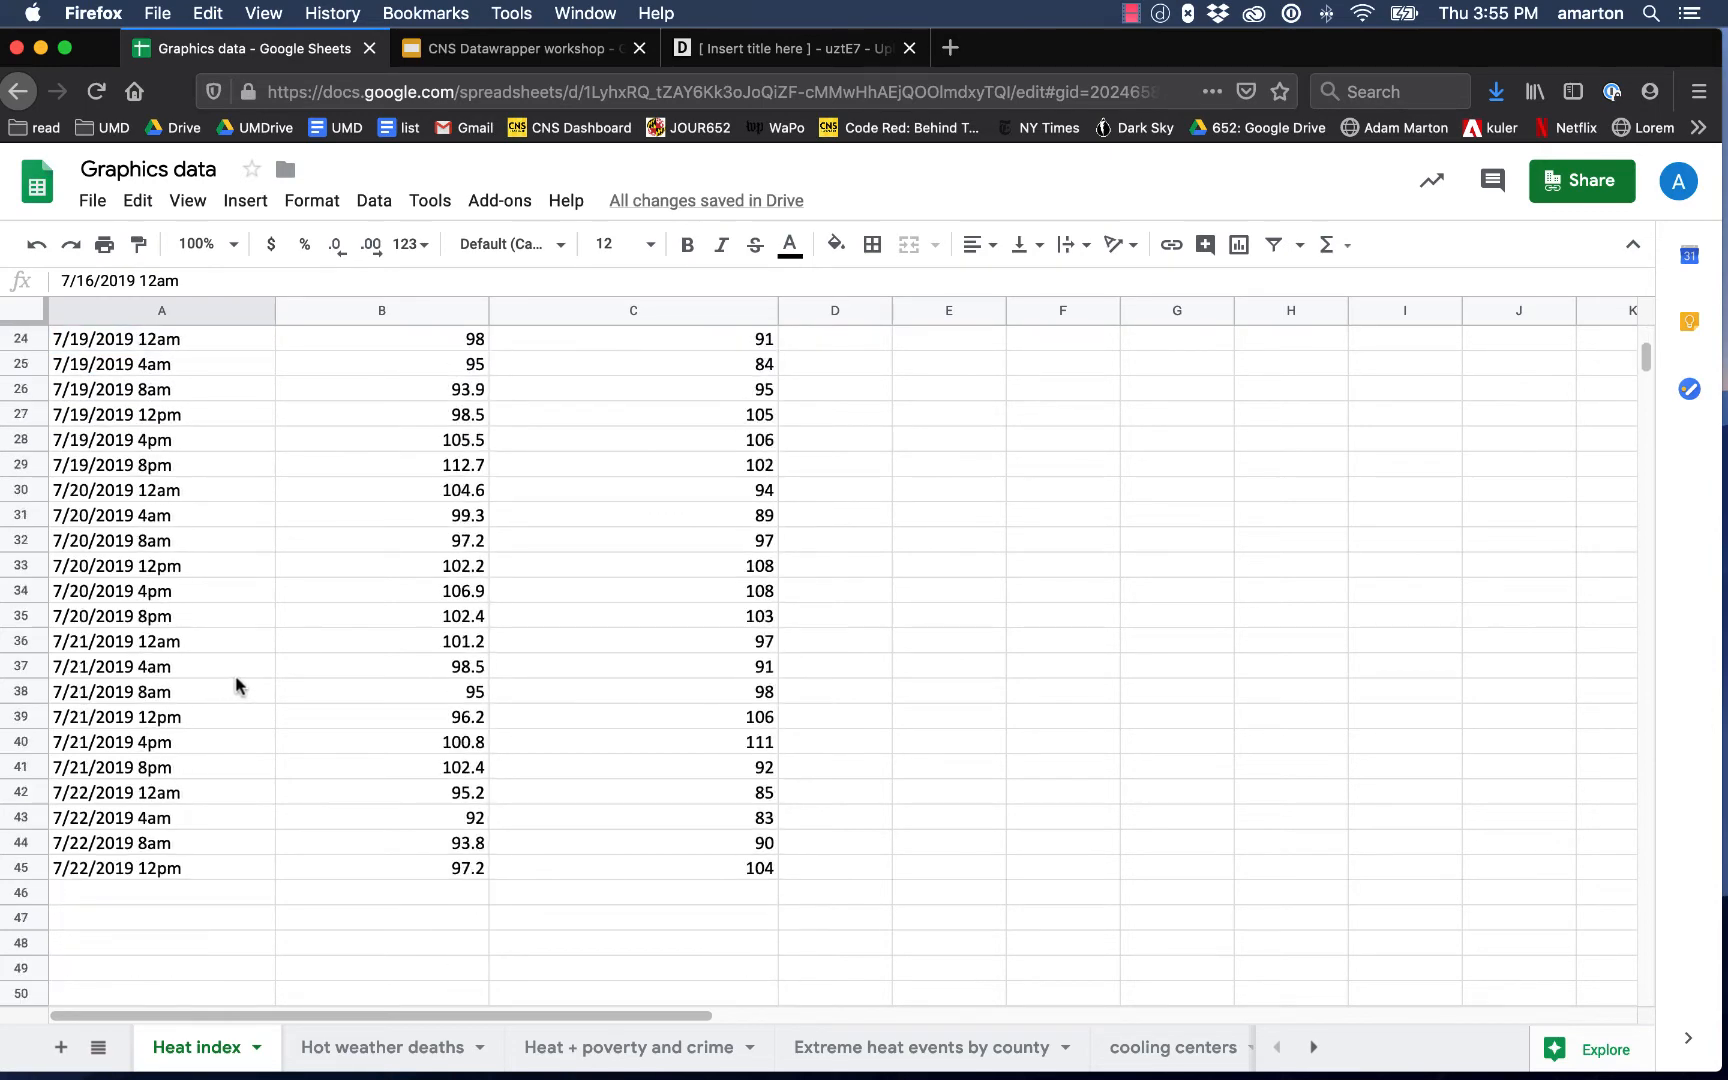
scroll(240, 685, "up", 4)
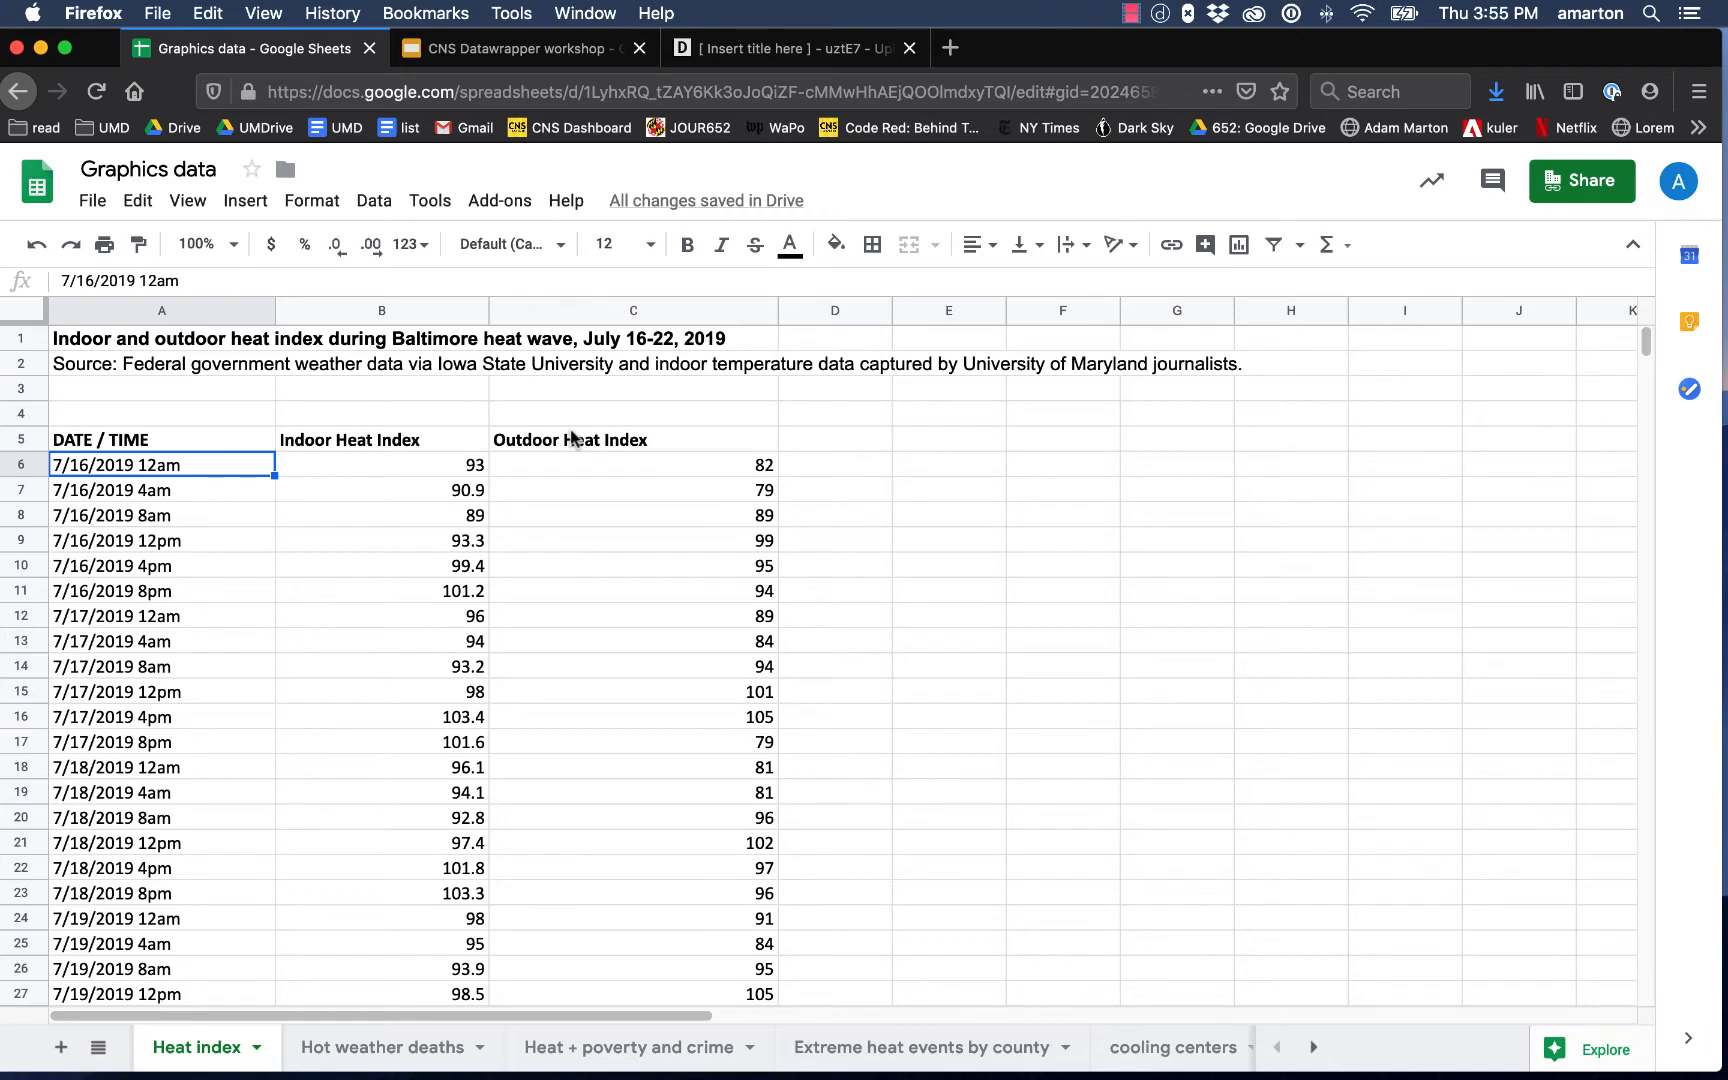
- Compare the indoor and outdoor heat index values for 12am, 4am and 8am on 7/16/2019
left_click(432, 465)
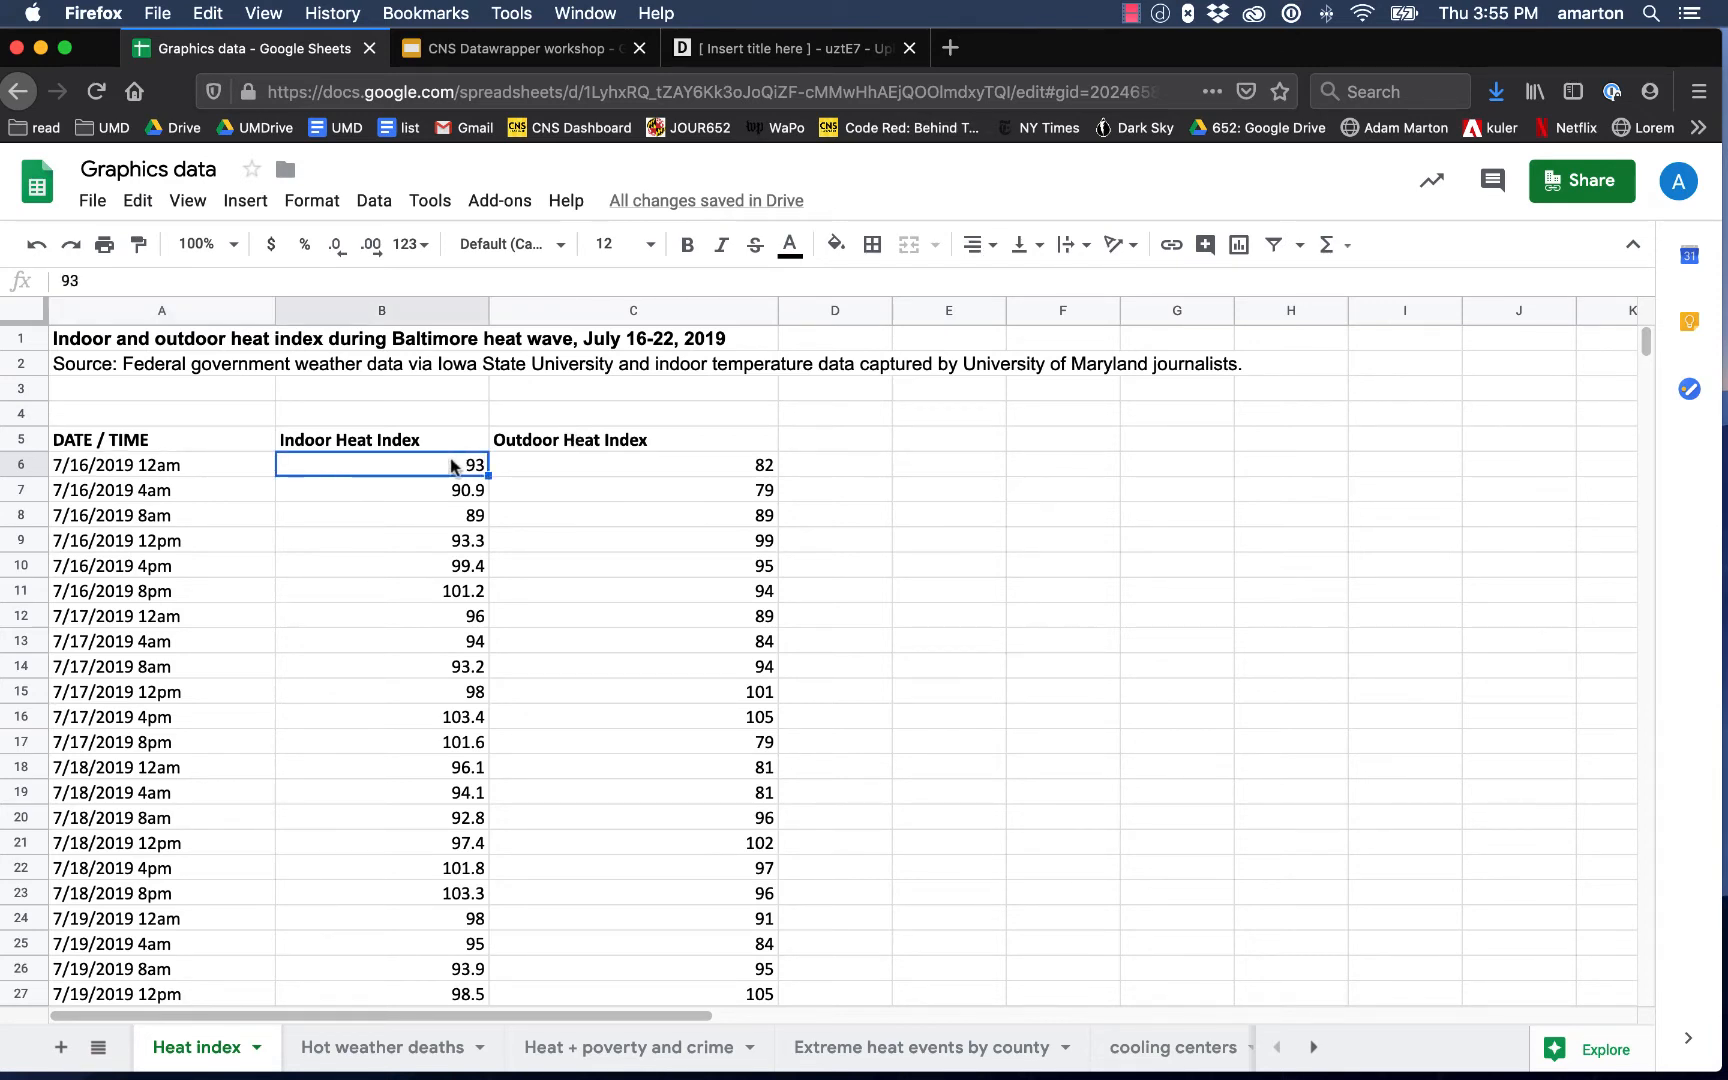
left_click(615, 467)
left_click(439, 487)
left_click(578, 498)
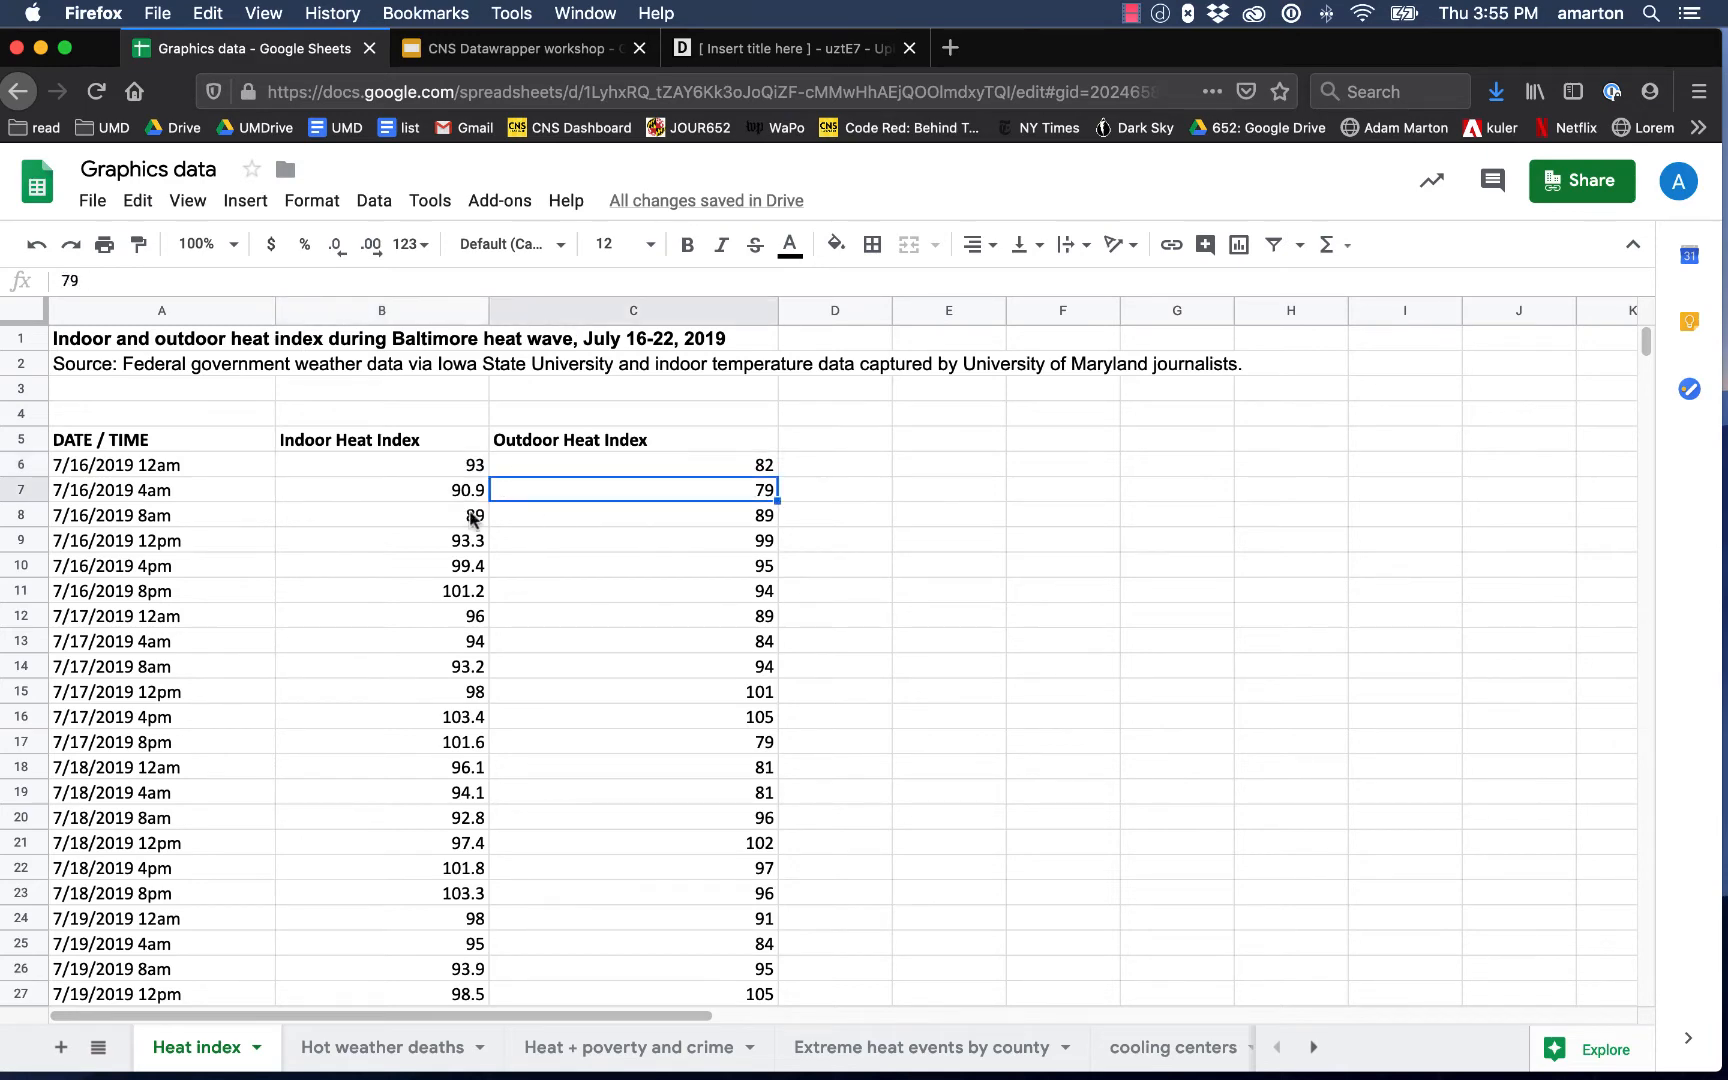
left_click(425, 519)
left_click(604, 520)
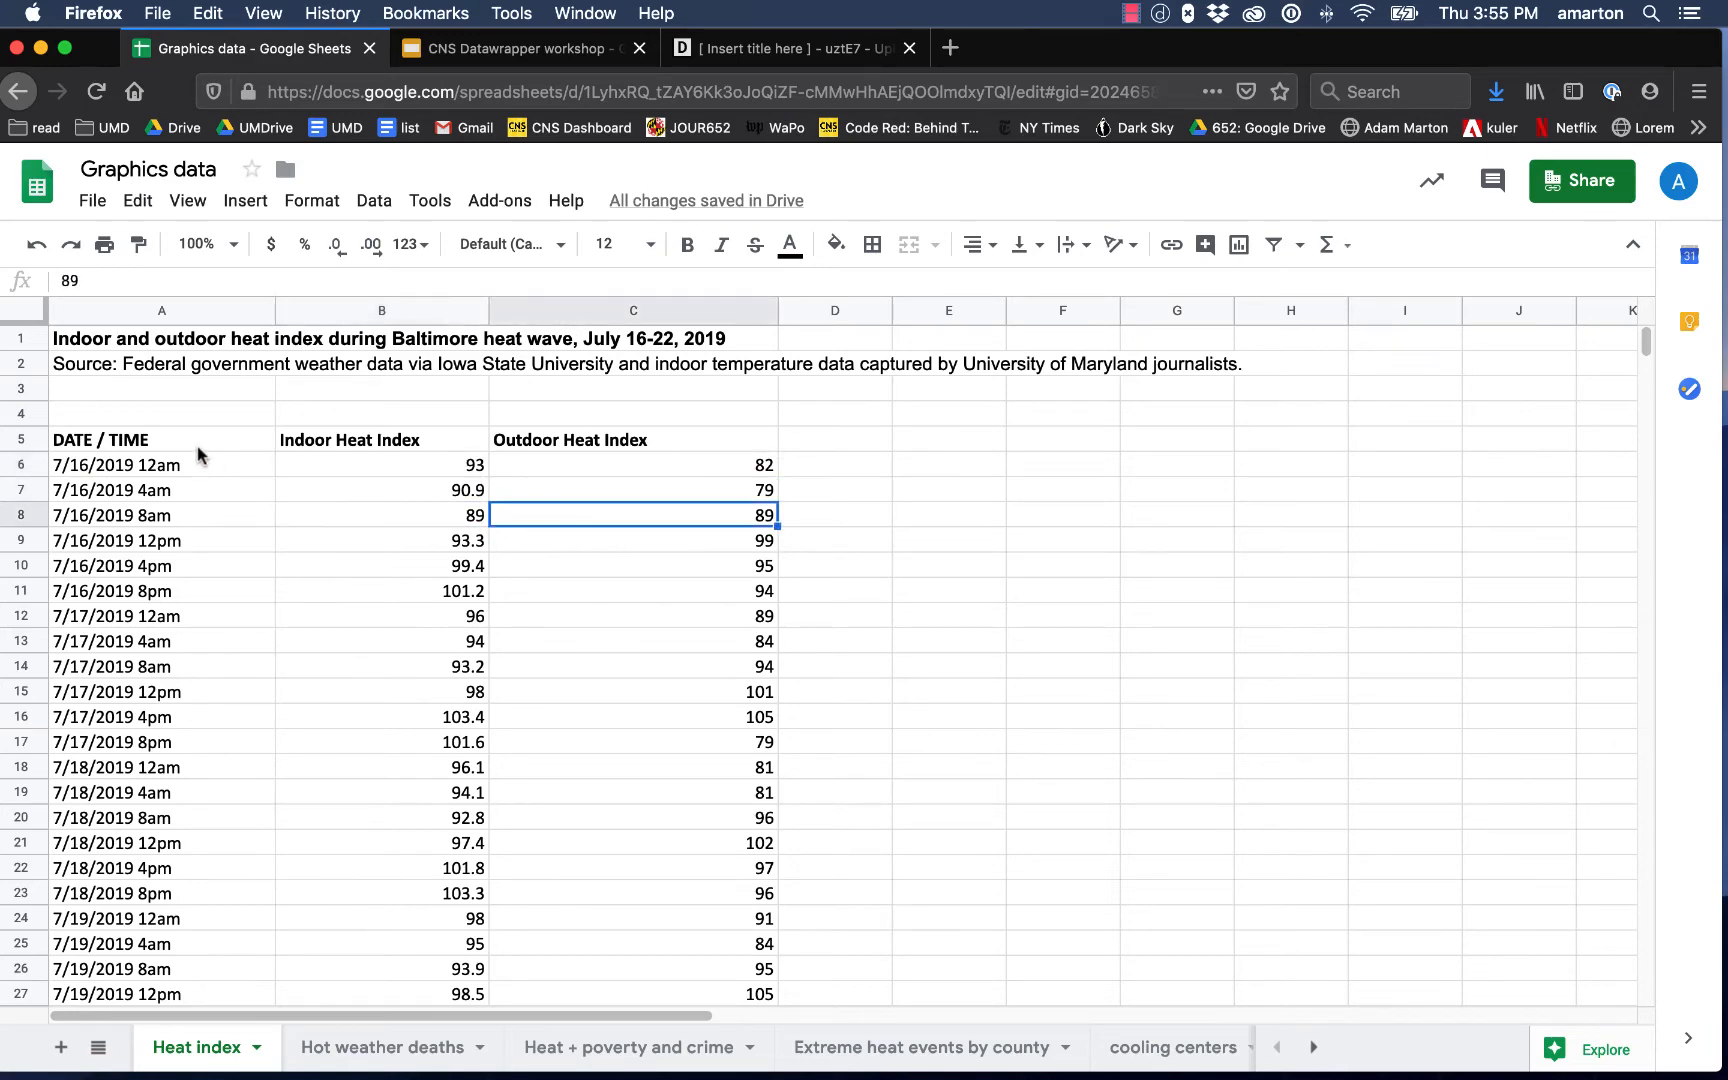
- Copy the heat index table with its headers, A5:C45, and return to the new Datawrapper chart
left_click_drag(200, 445, 627, 800)
scroll(622, 794, "down", 2)
scroll(621, 798, "down", 6)
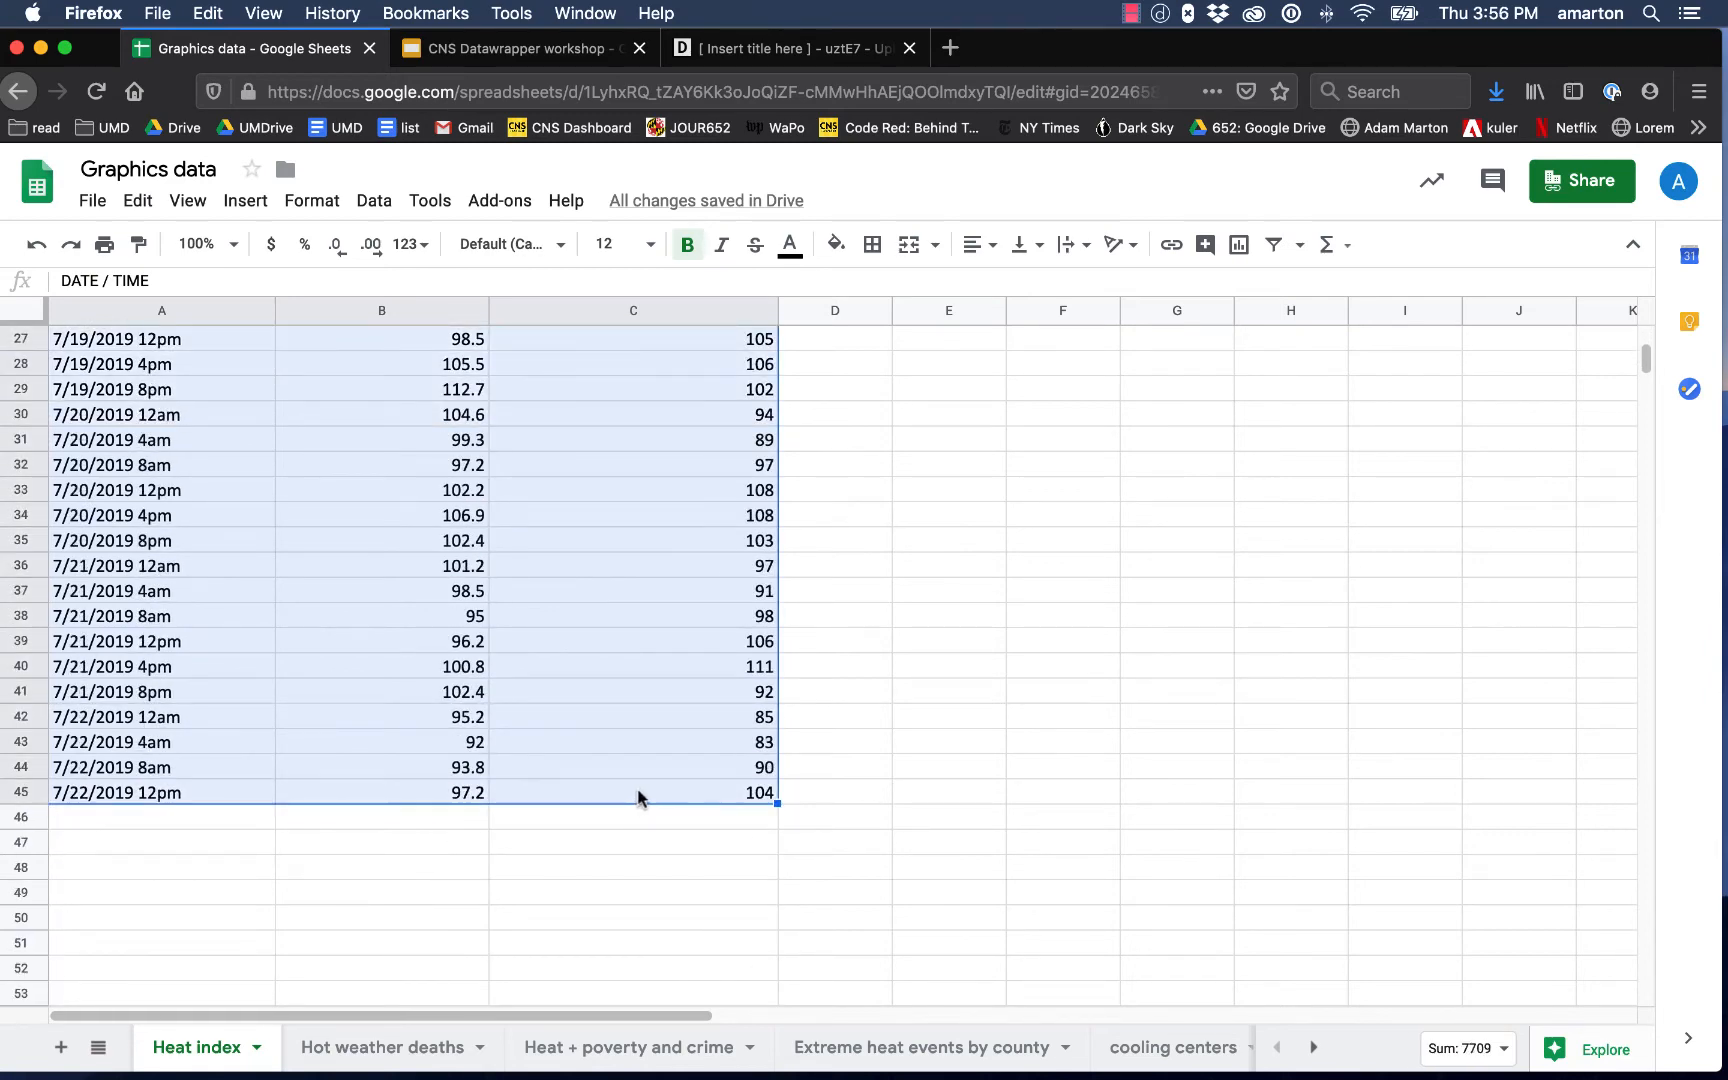
key("super+c")
left_click(788, 60)
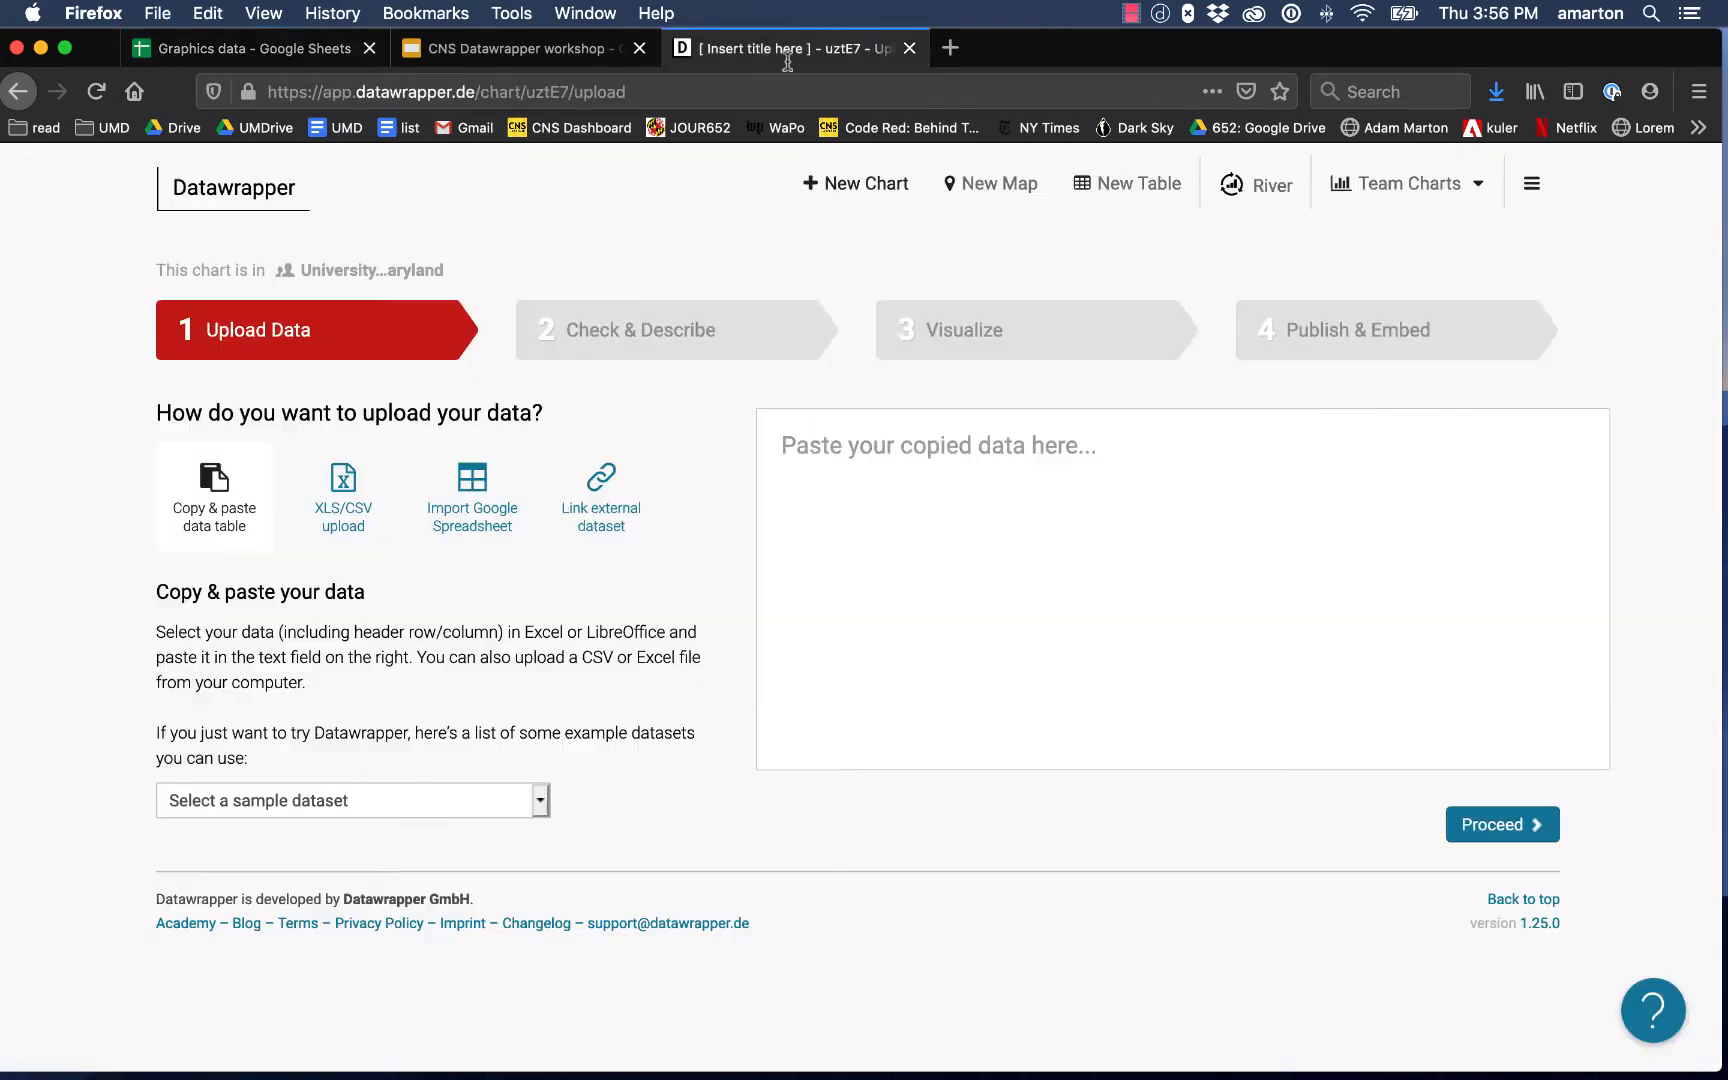
- Paste the copied heat index table as the chart's data and proceed to Check & Describe
left_click(878, 552)
key("super+v")
scroll(1045, 580, "up", 10)
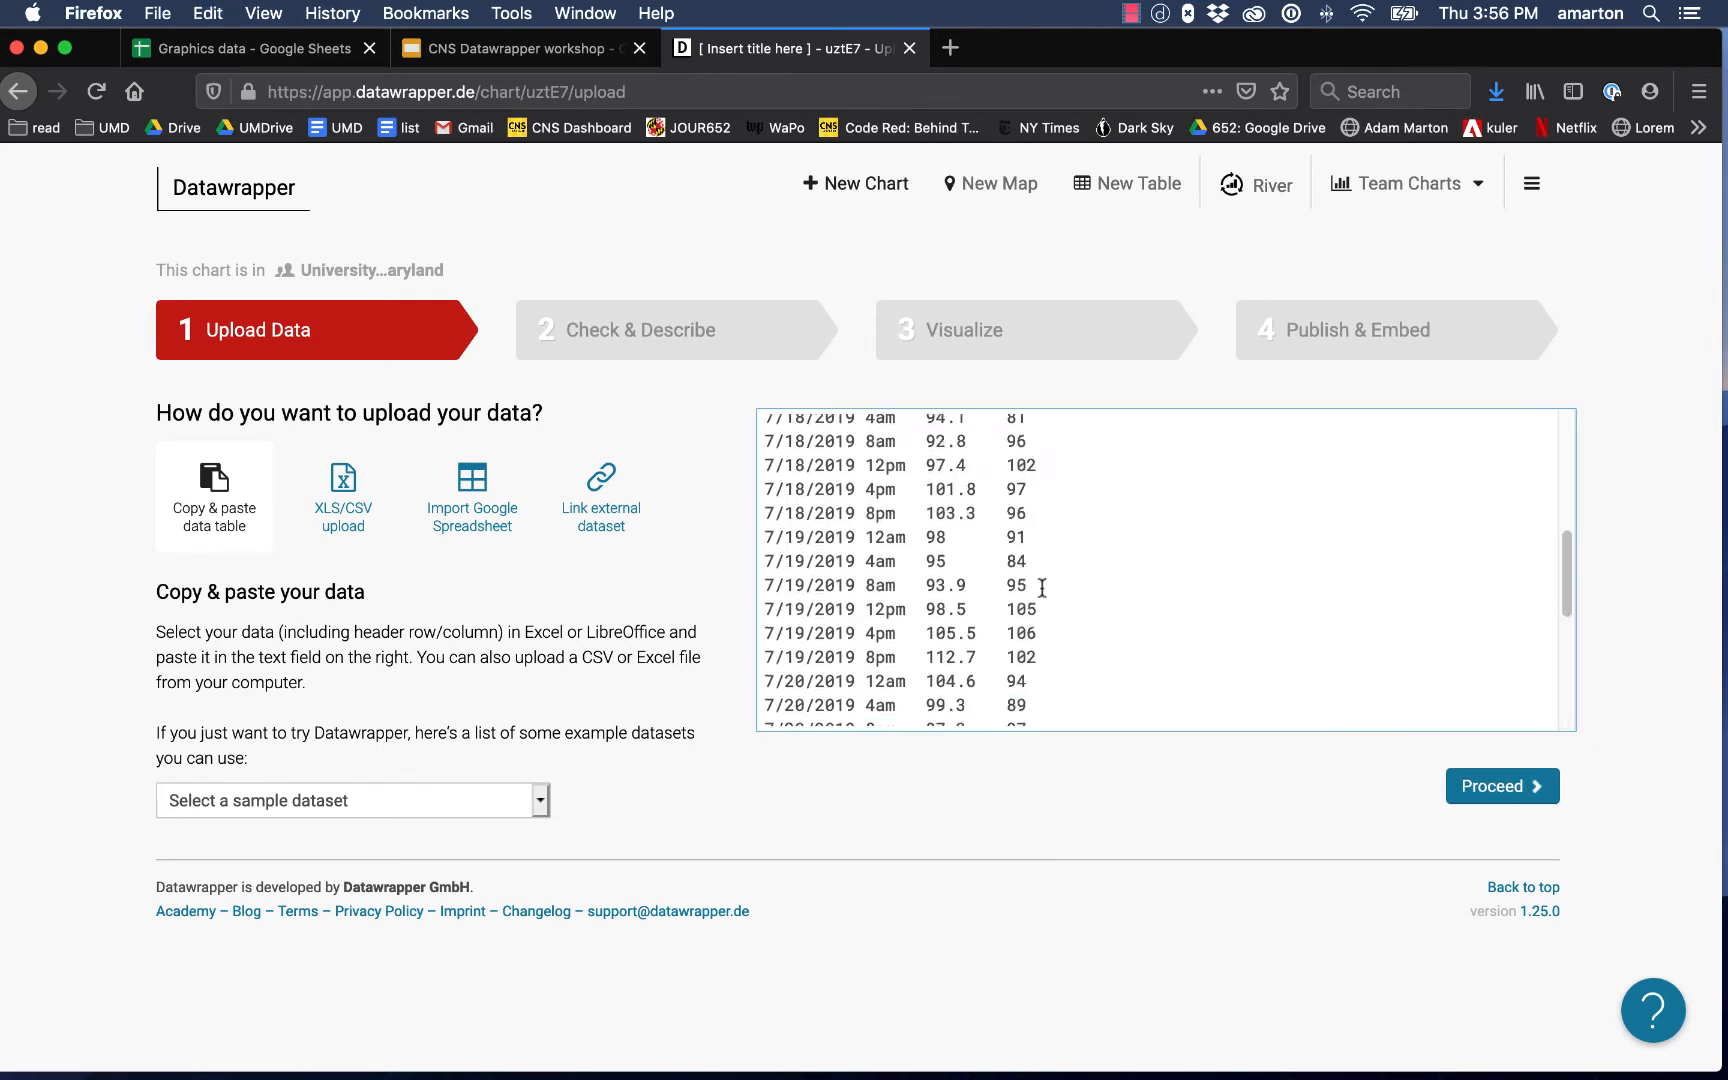
left_click(1480, 792)
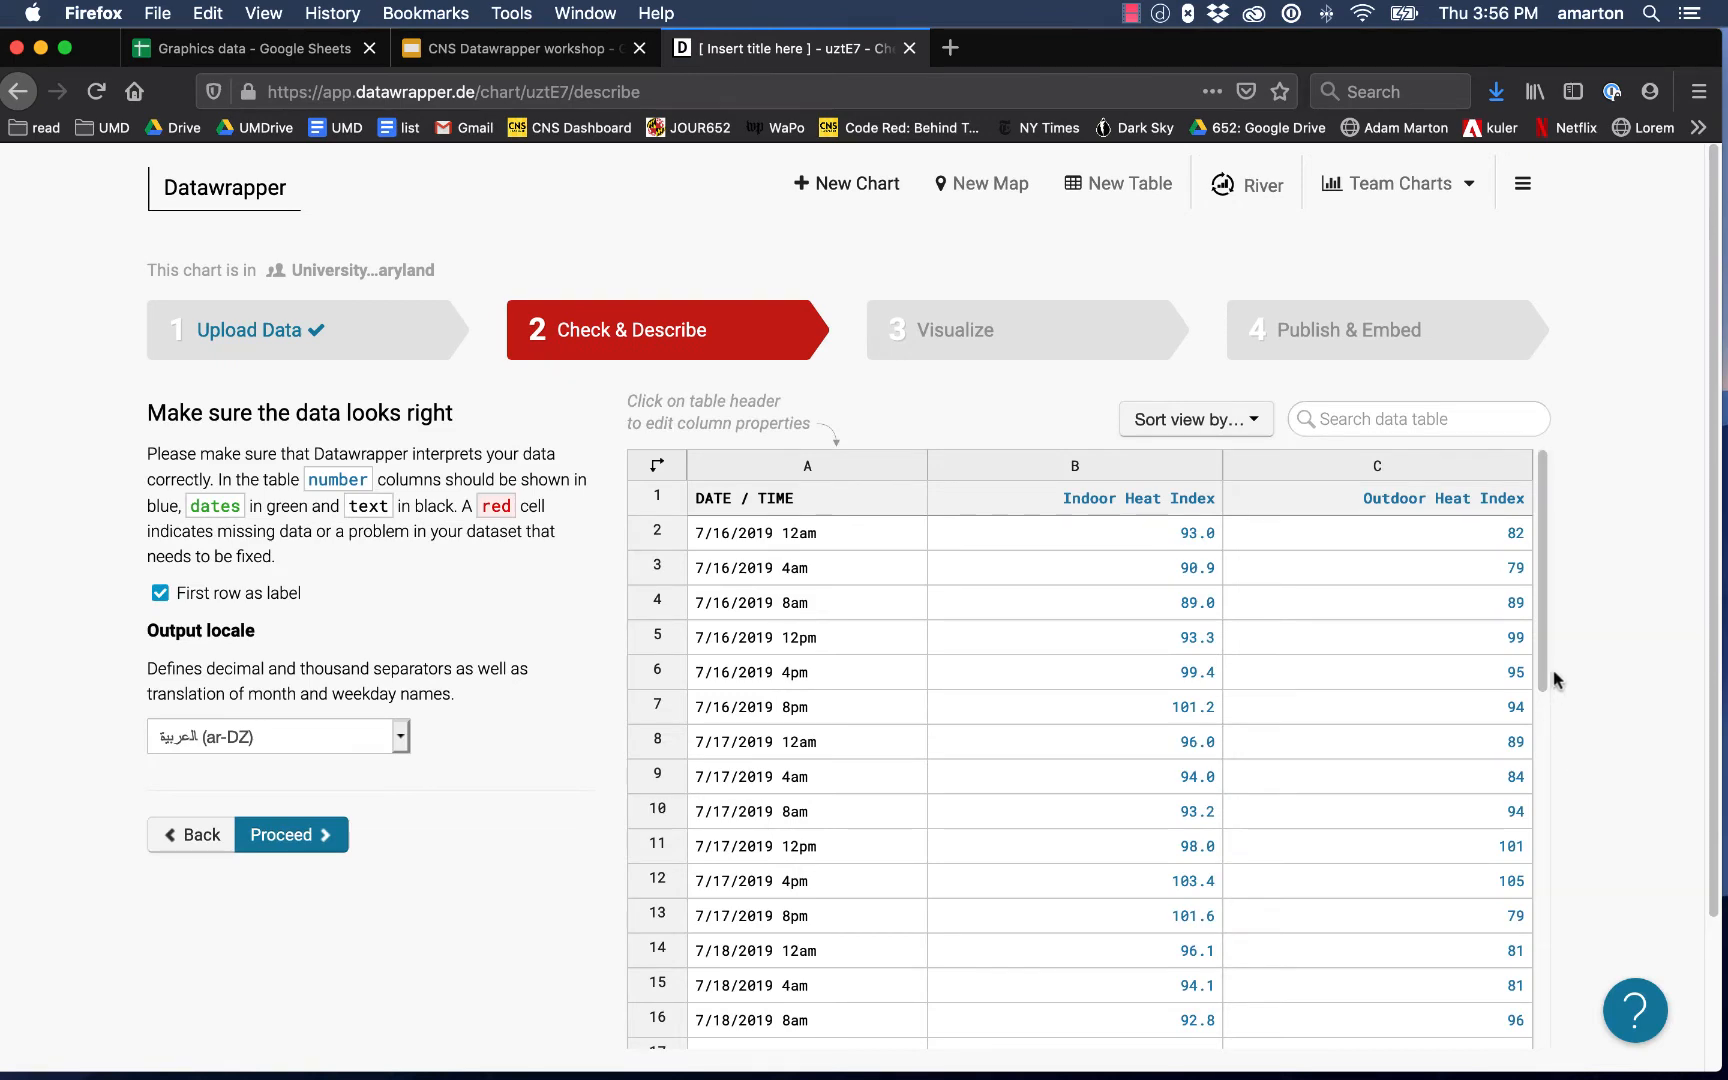
- Check the imported date, indoor and outdoor heat index columns, and proceed to Visualize
scroll(1580, 672, "down", 3)
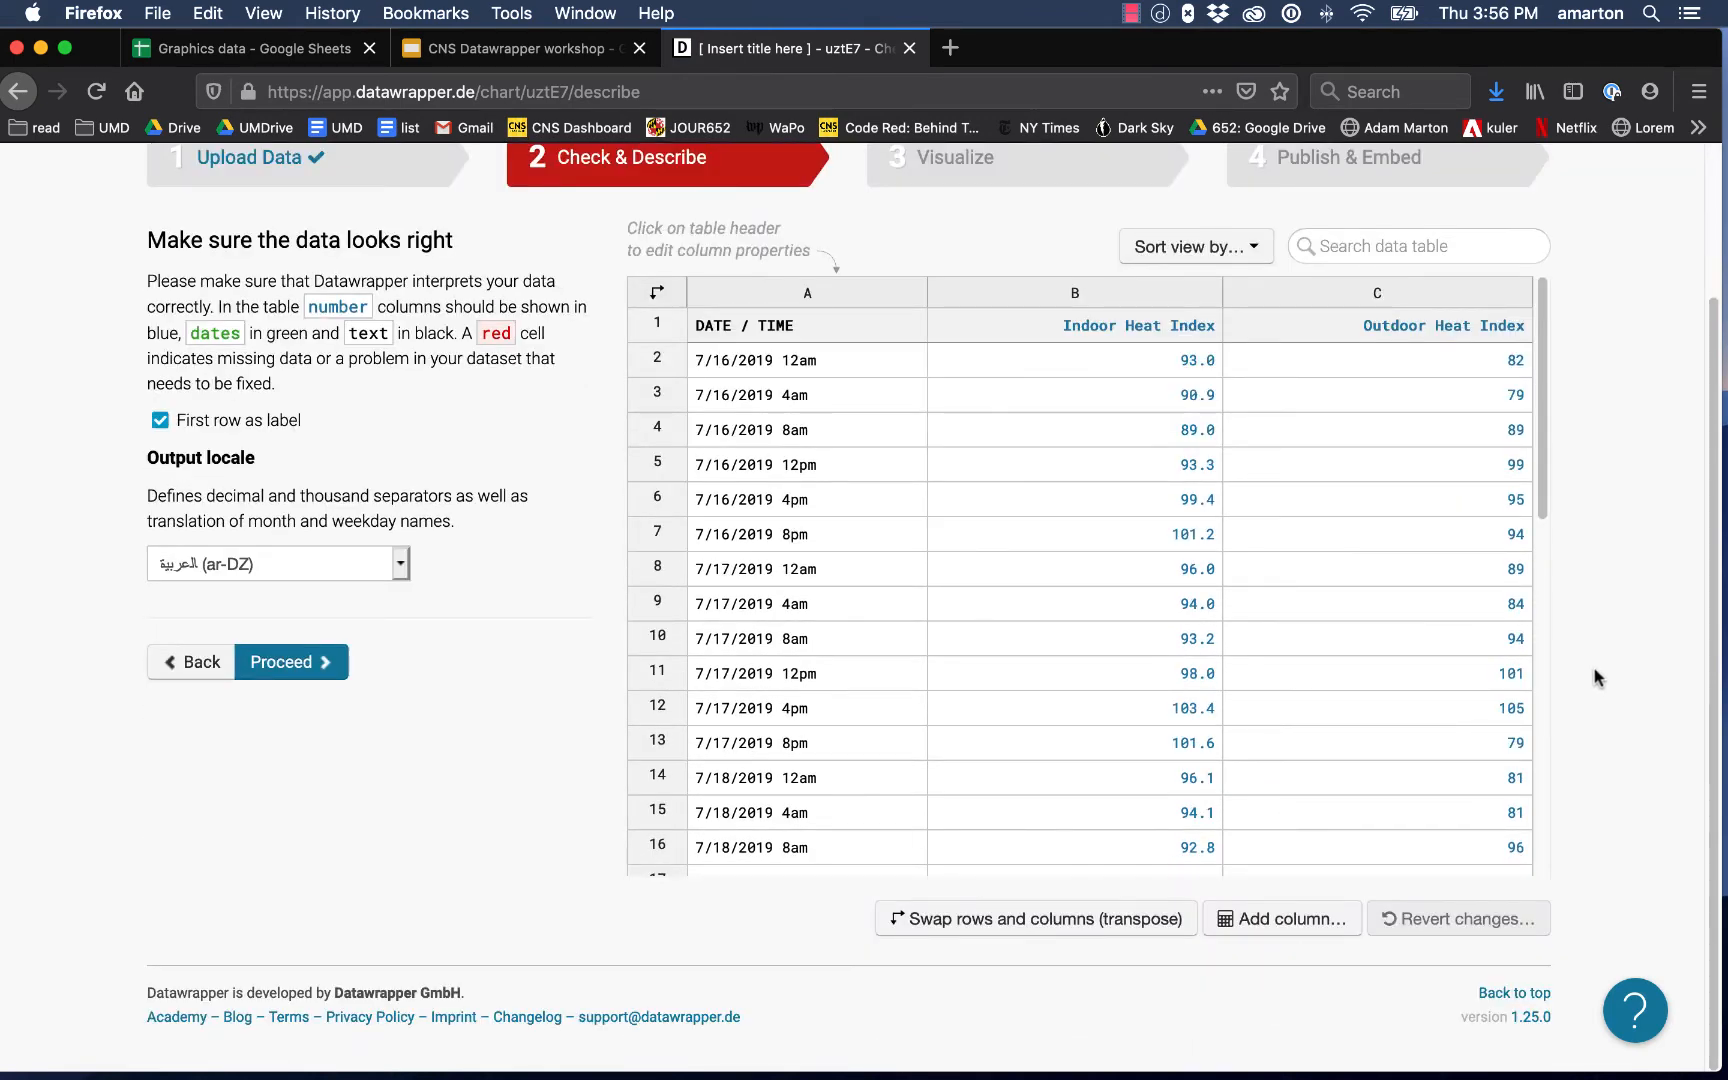
scroll(1594, 668, "up", 1)
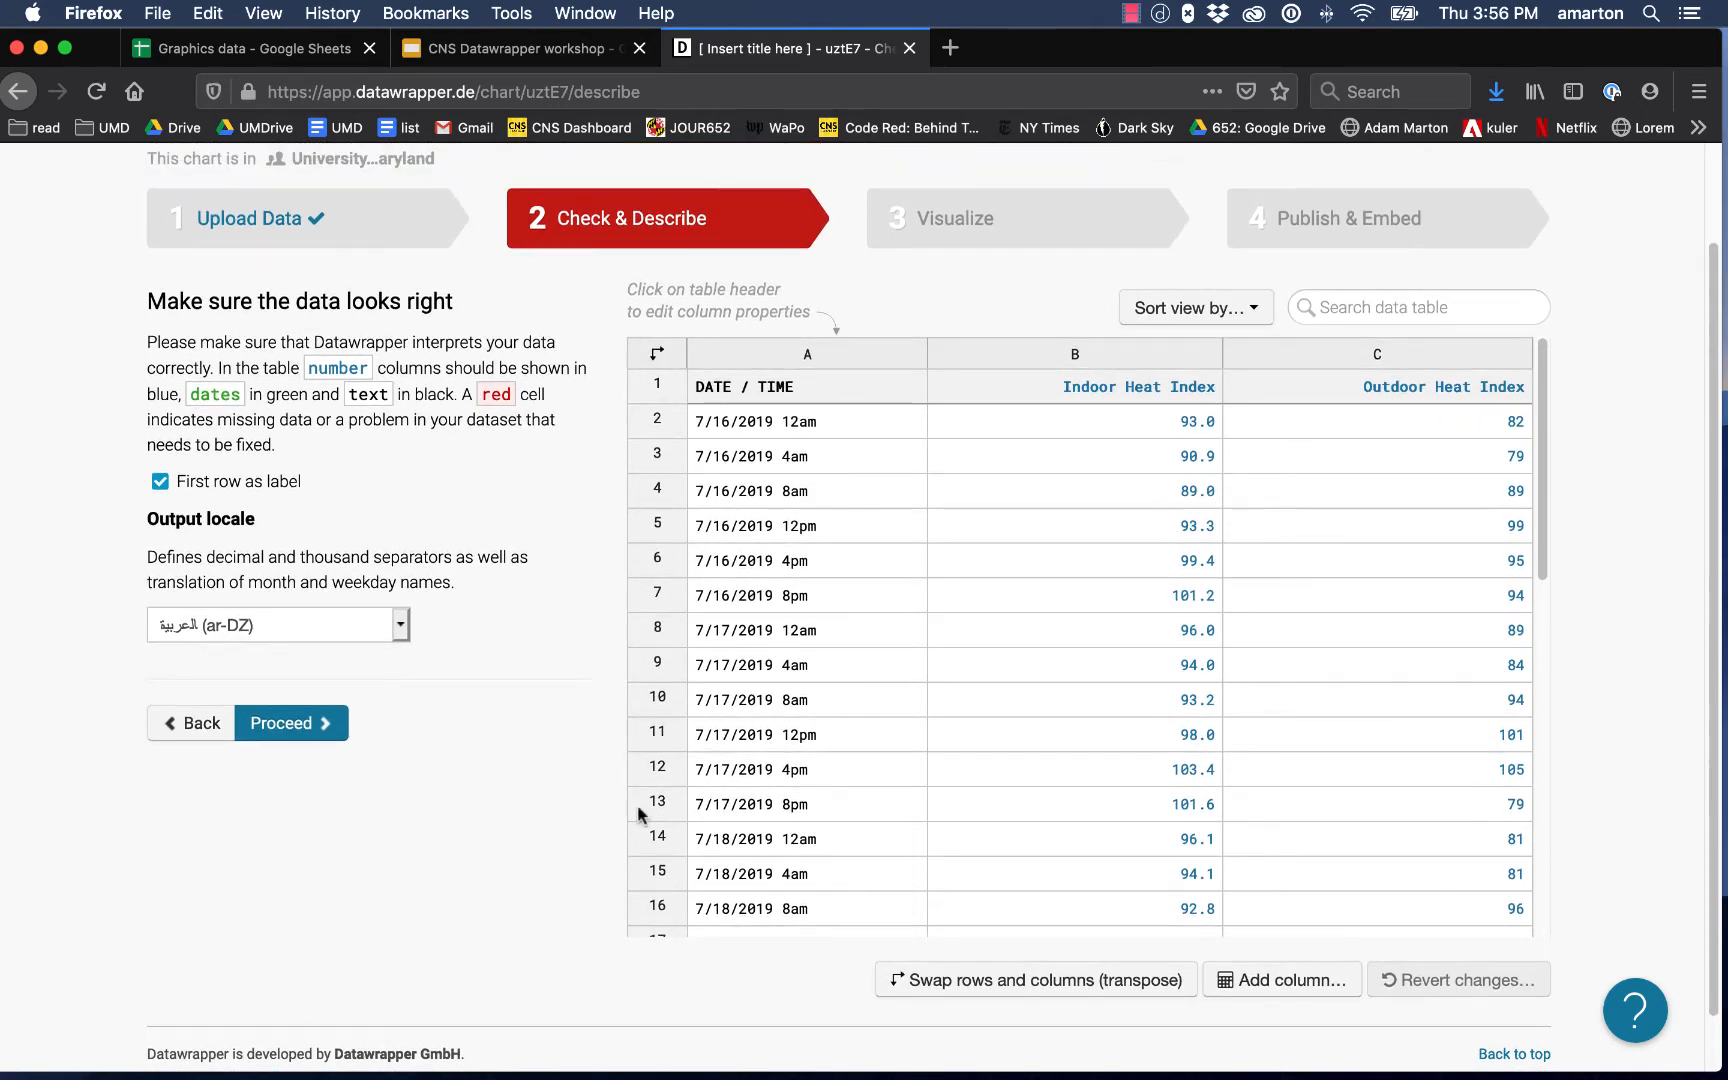
left_click(322, 734)
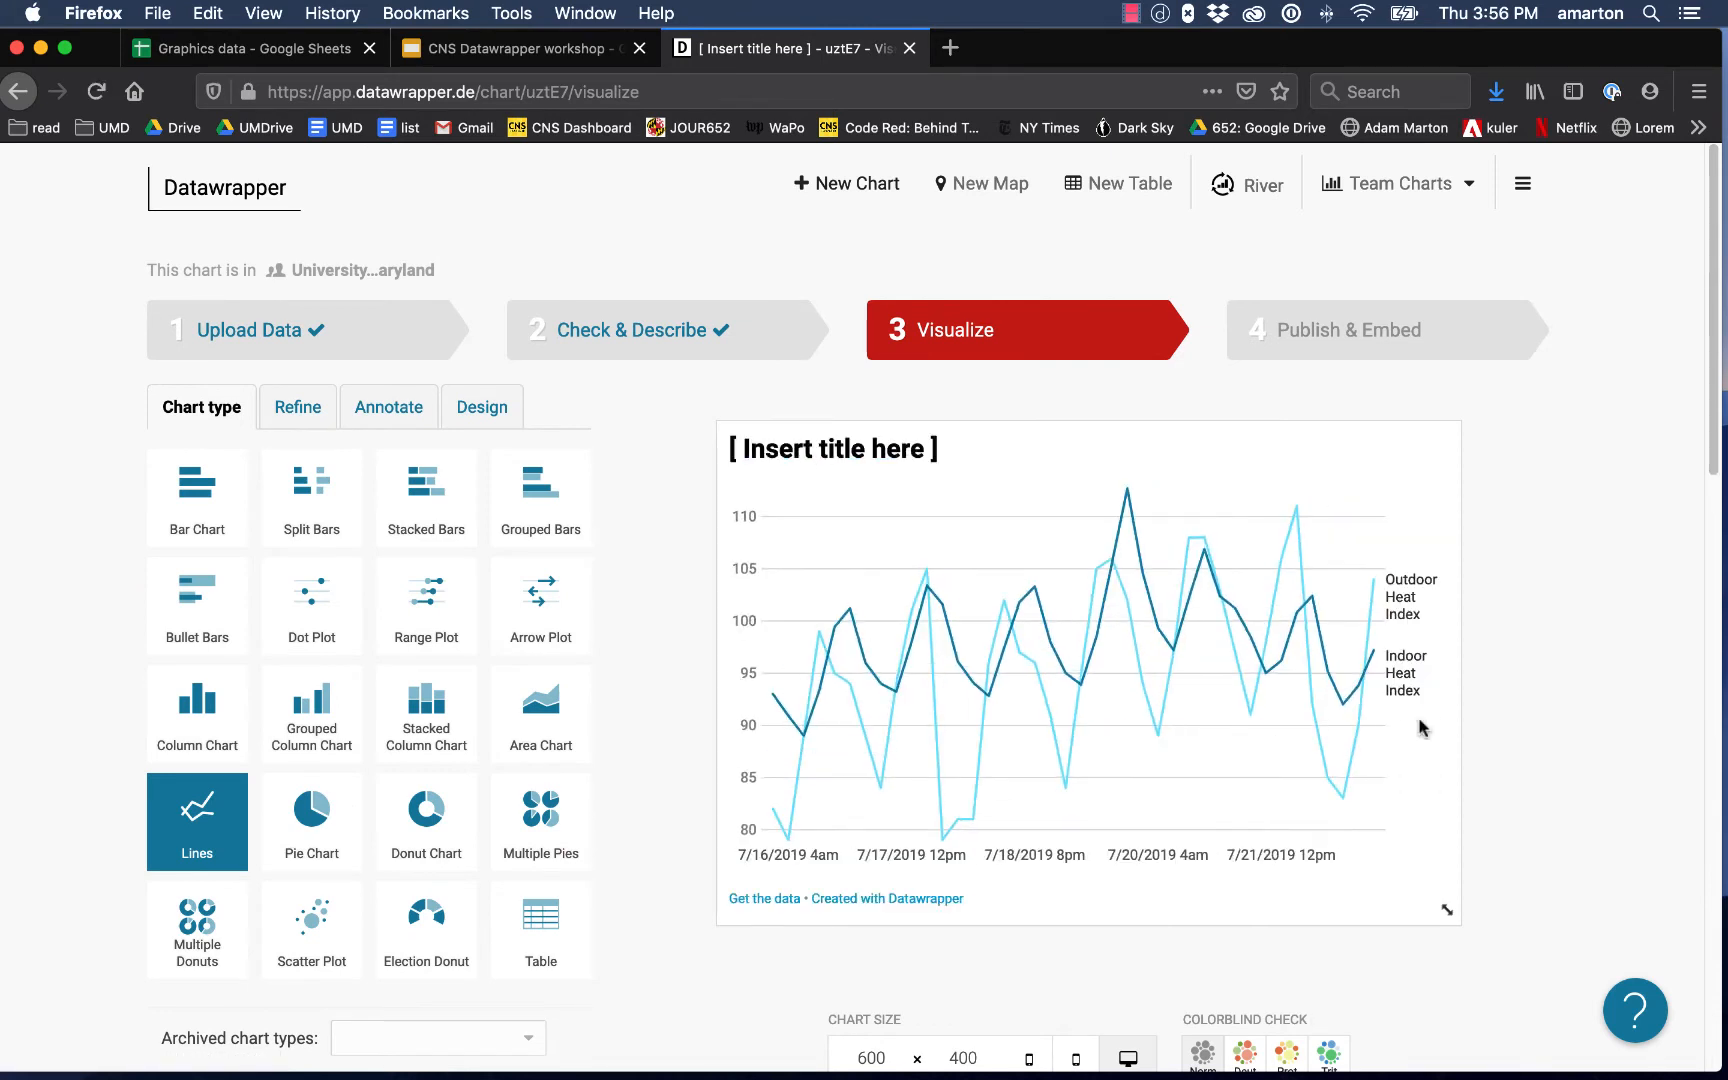
scroll(1545, 605, "down", 1)
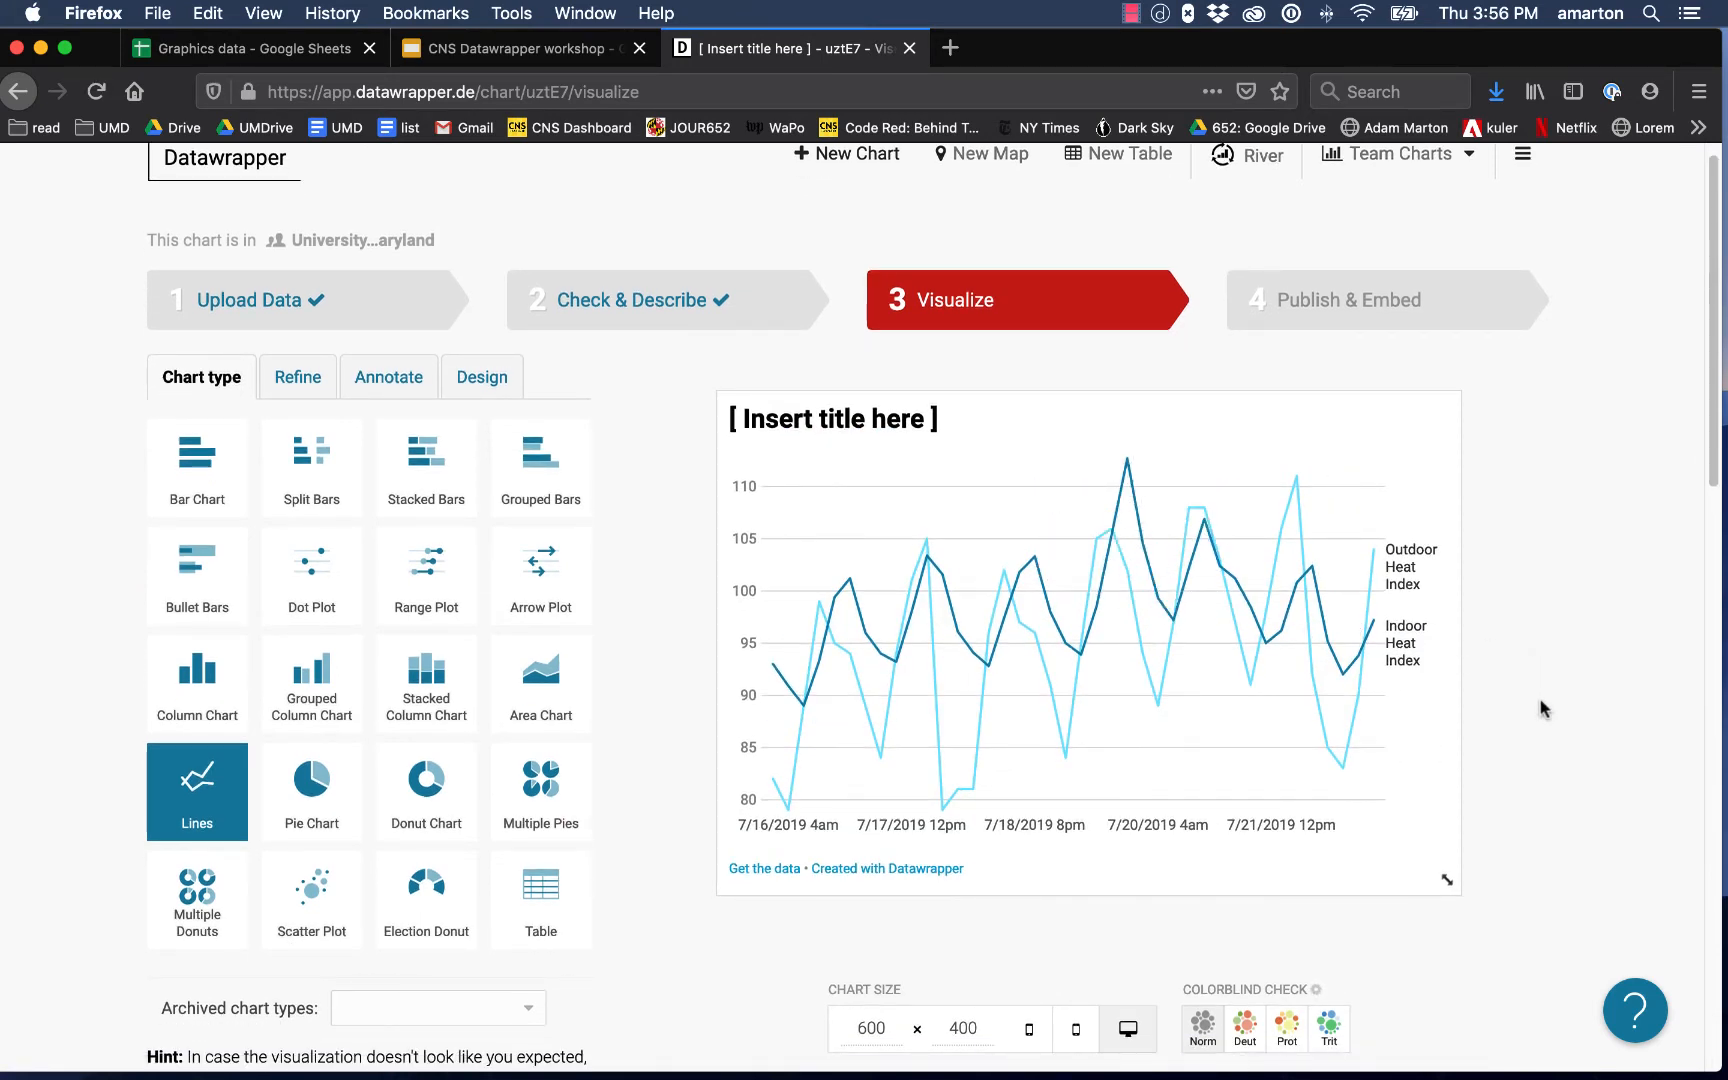
scroll(1545, 708, "down", 1)
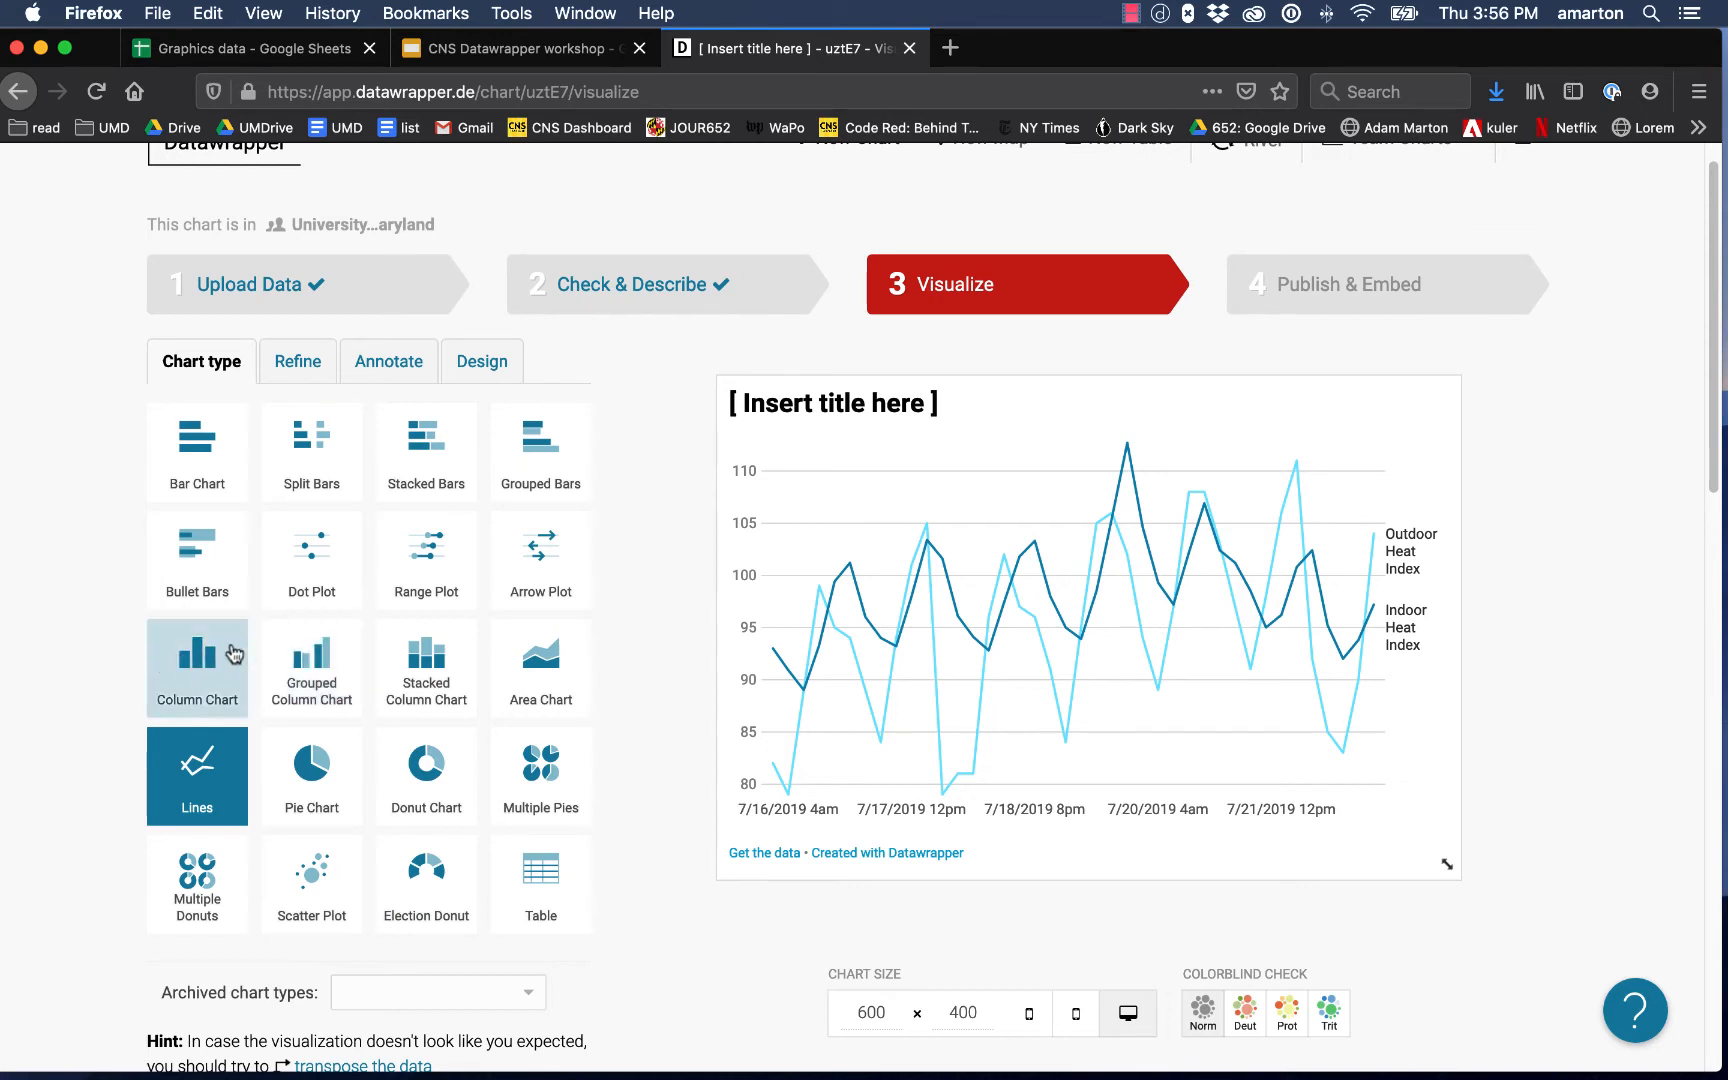
- Try the Dot Plot, Range Plot and Arrow Plot chart types on the heat index data
left_click(297, 572)
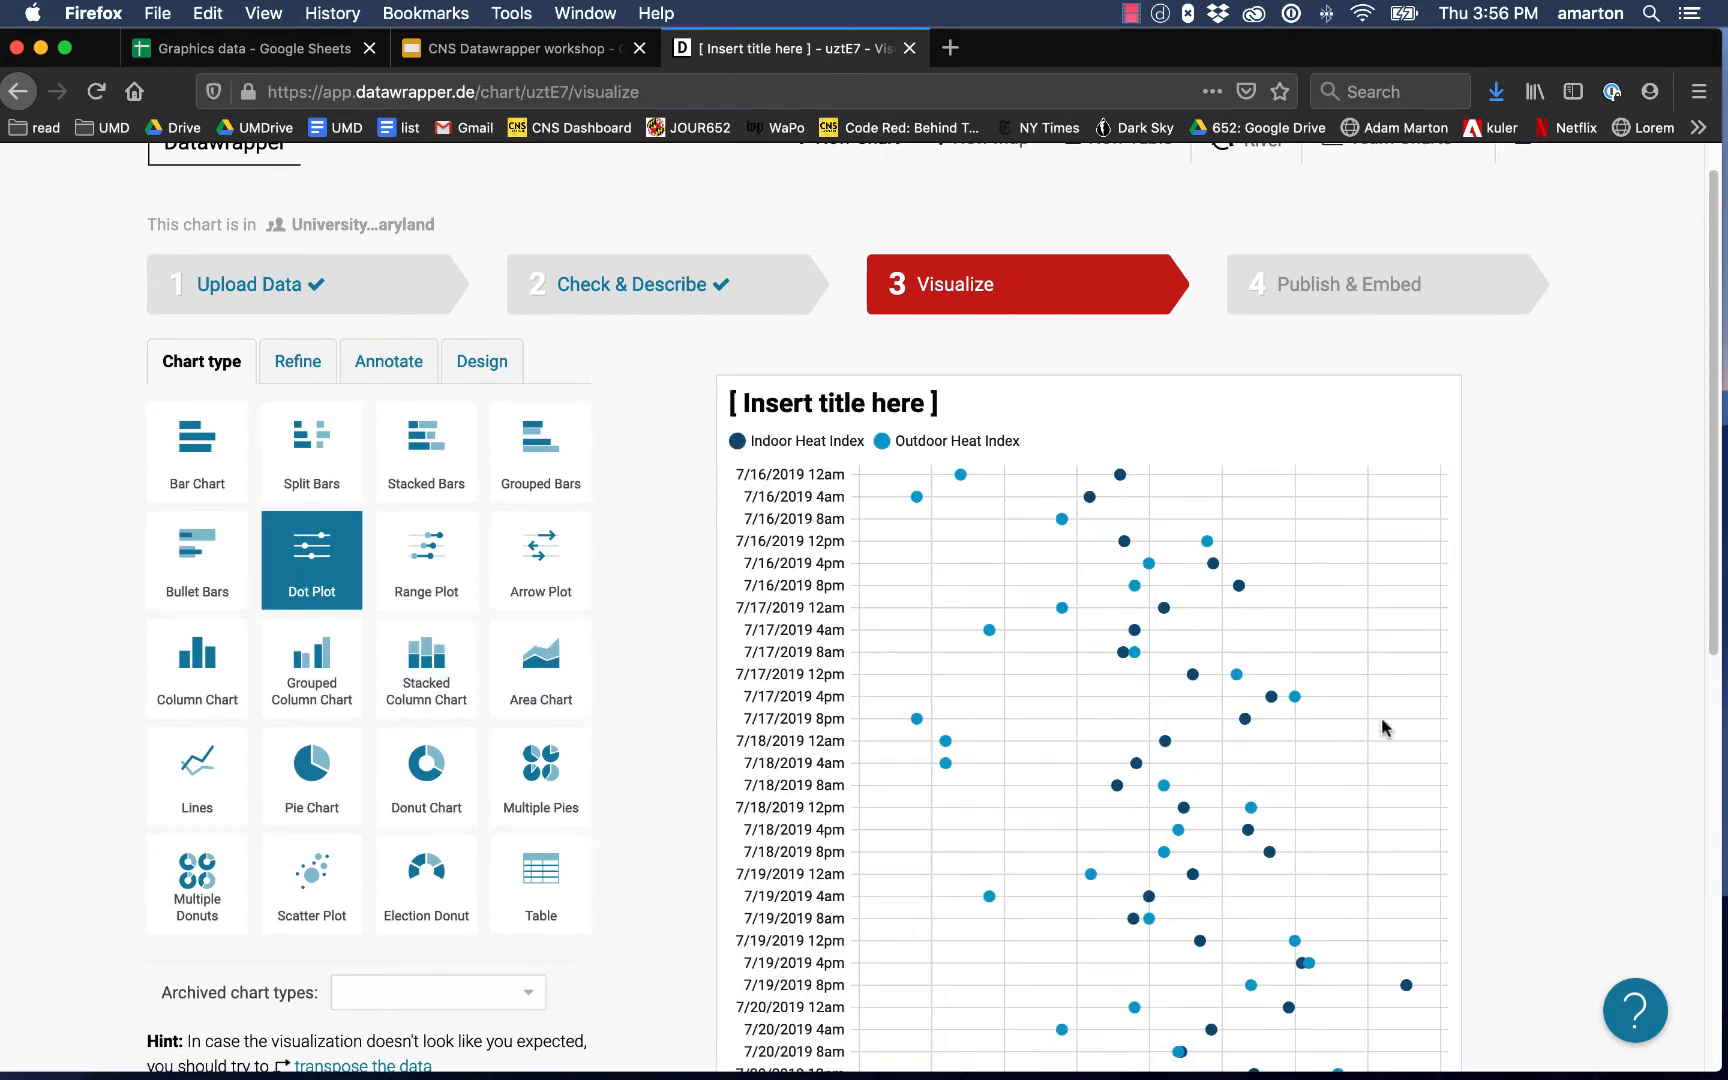
scroll(1536, 681, "down", 1)
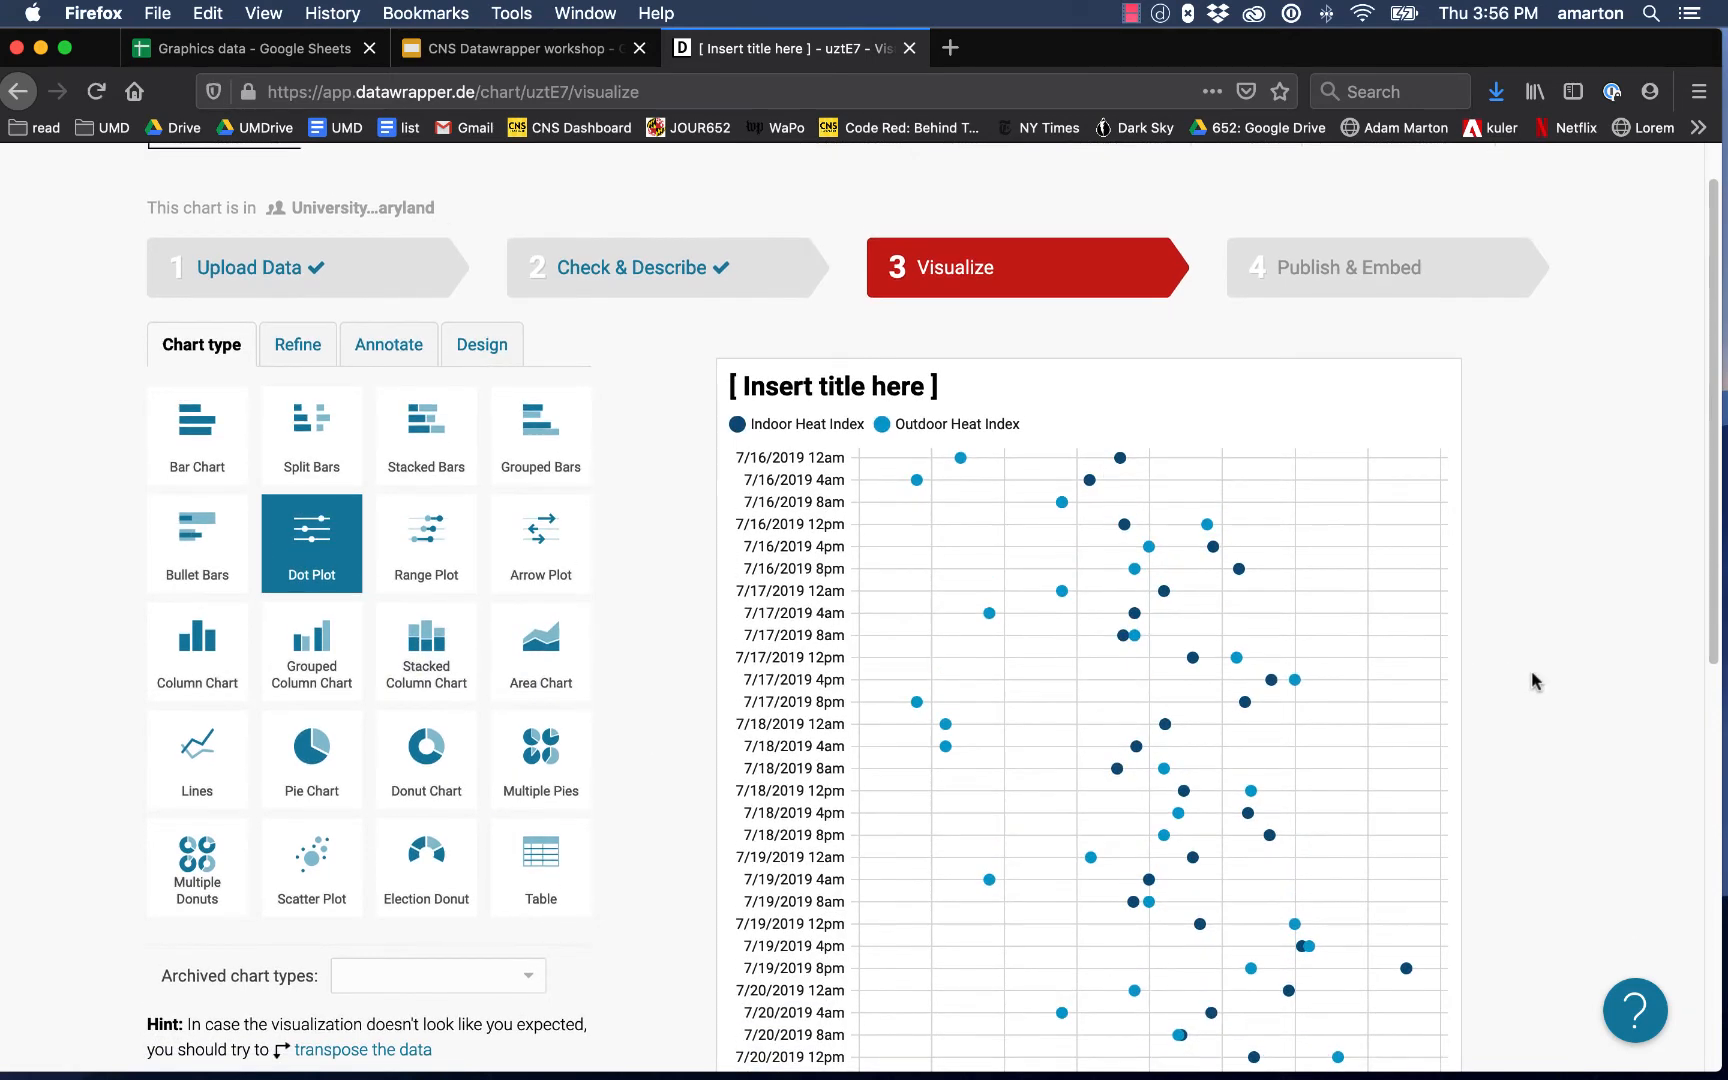
left_click(426, 548)
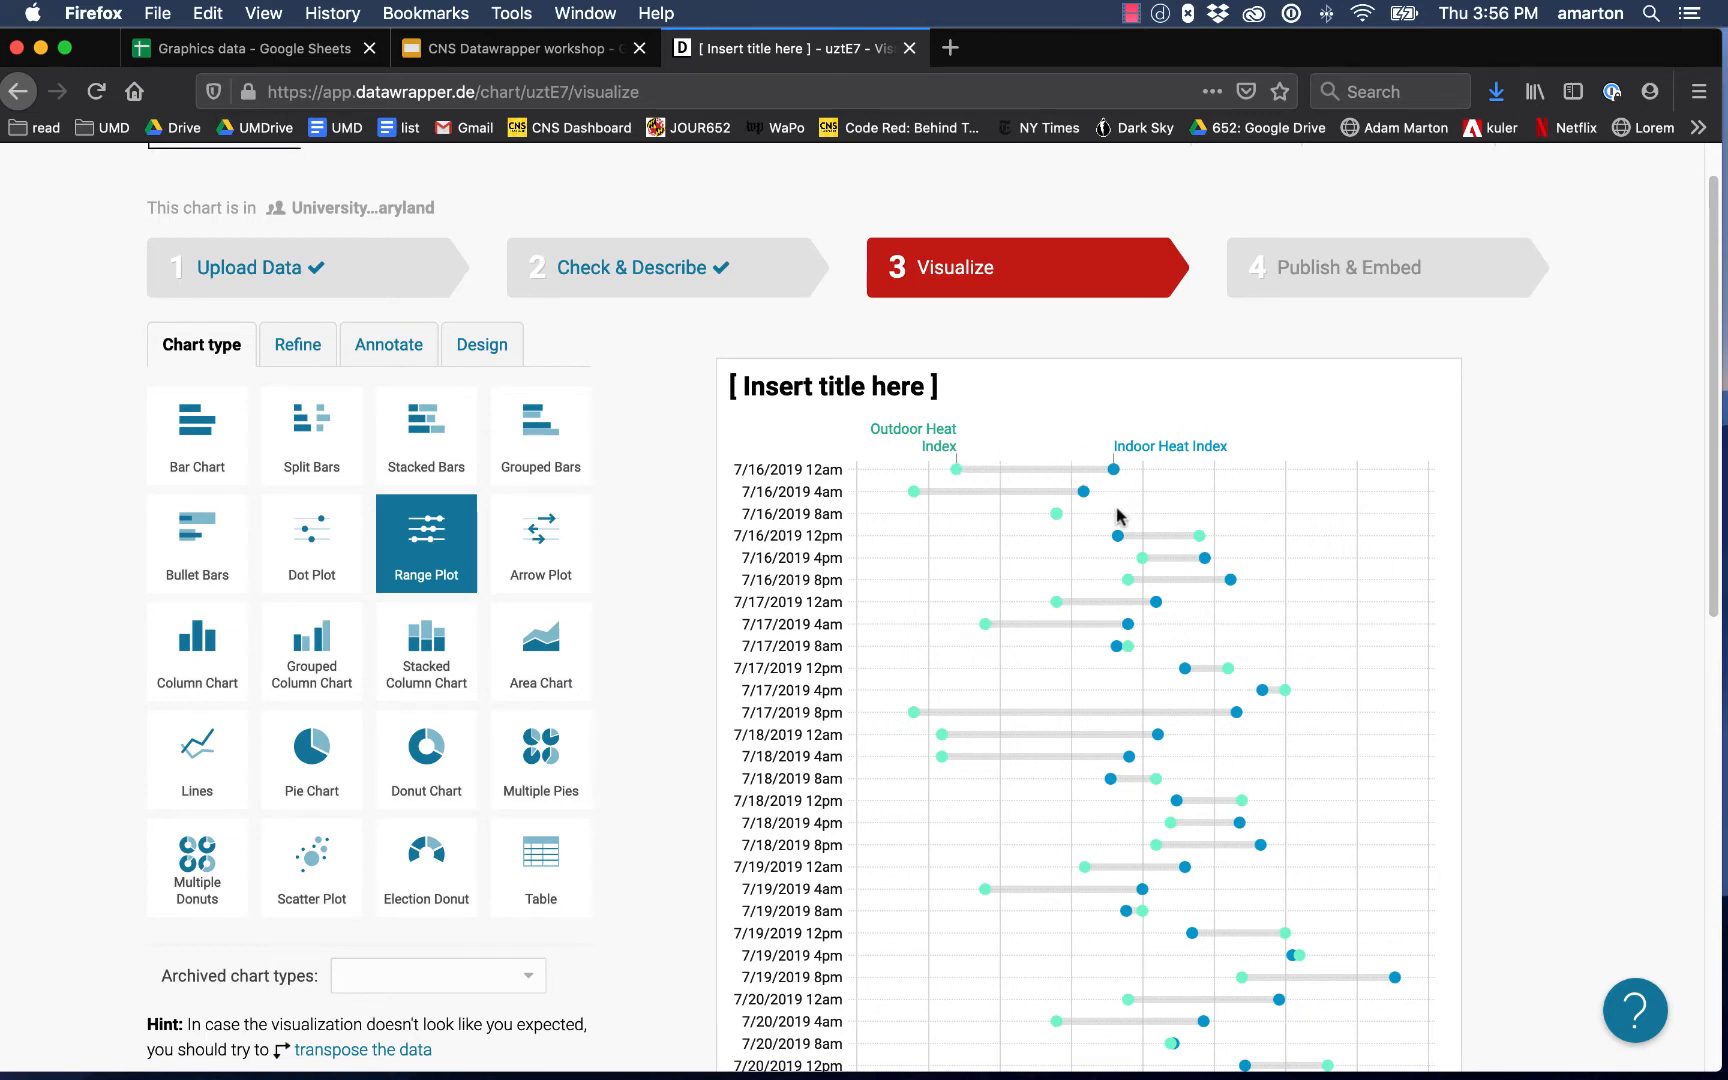
left_click(561, 571)
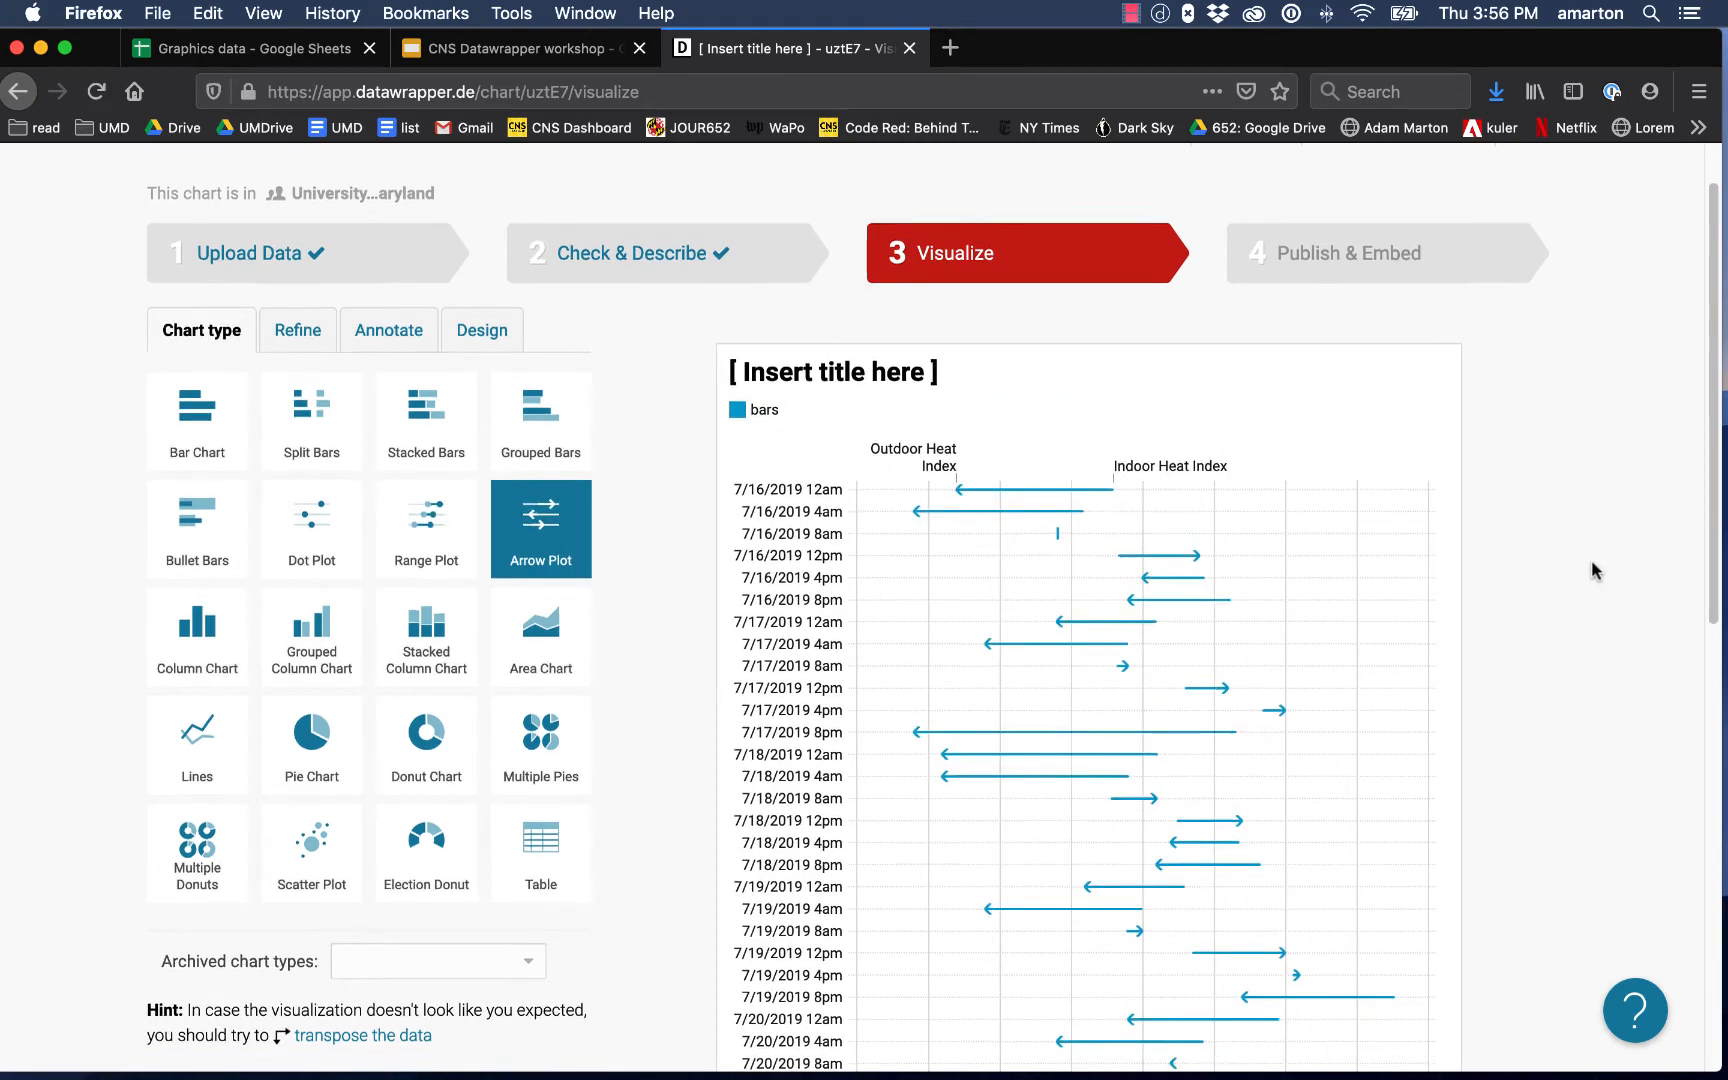
scroll(1593, 568, "down", 5)
scroll(1593, 568, "up", 5)
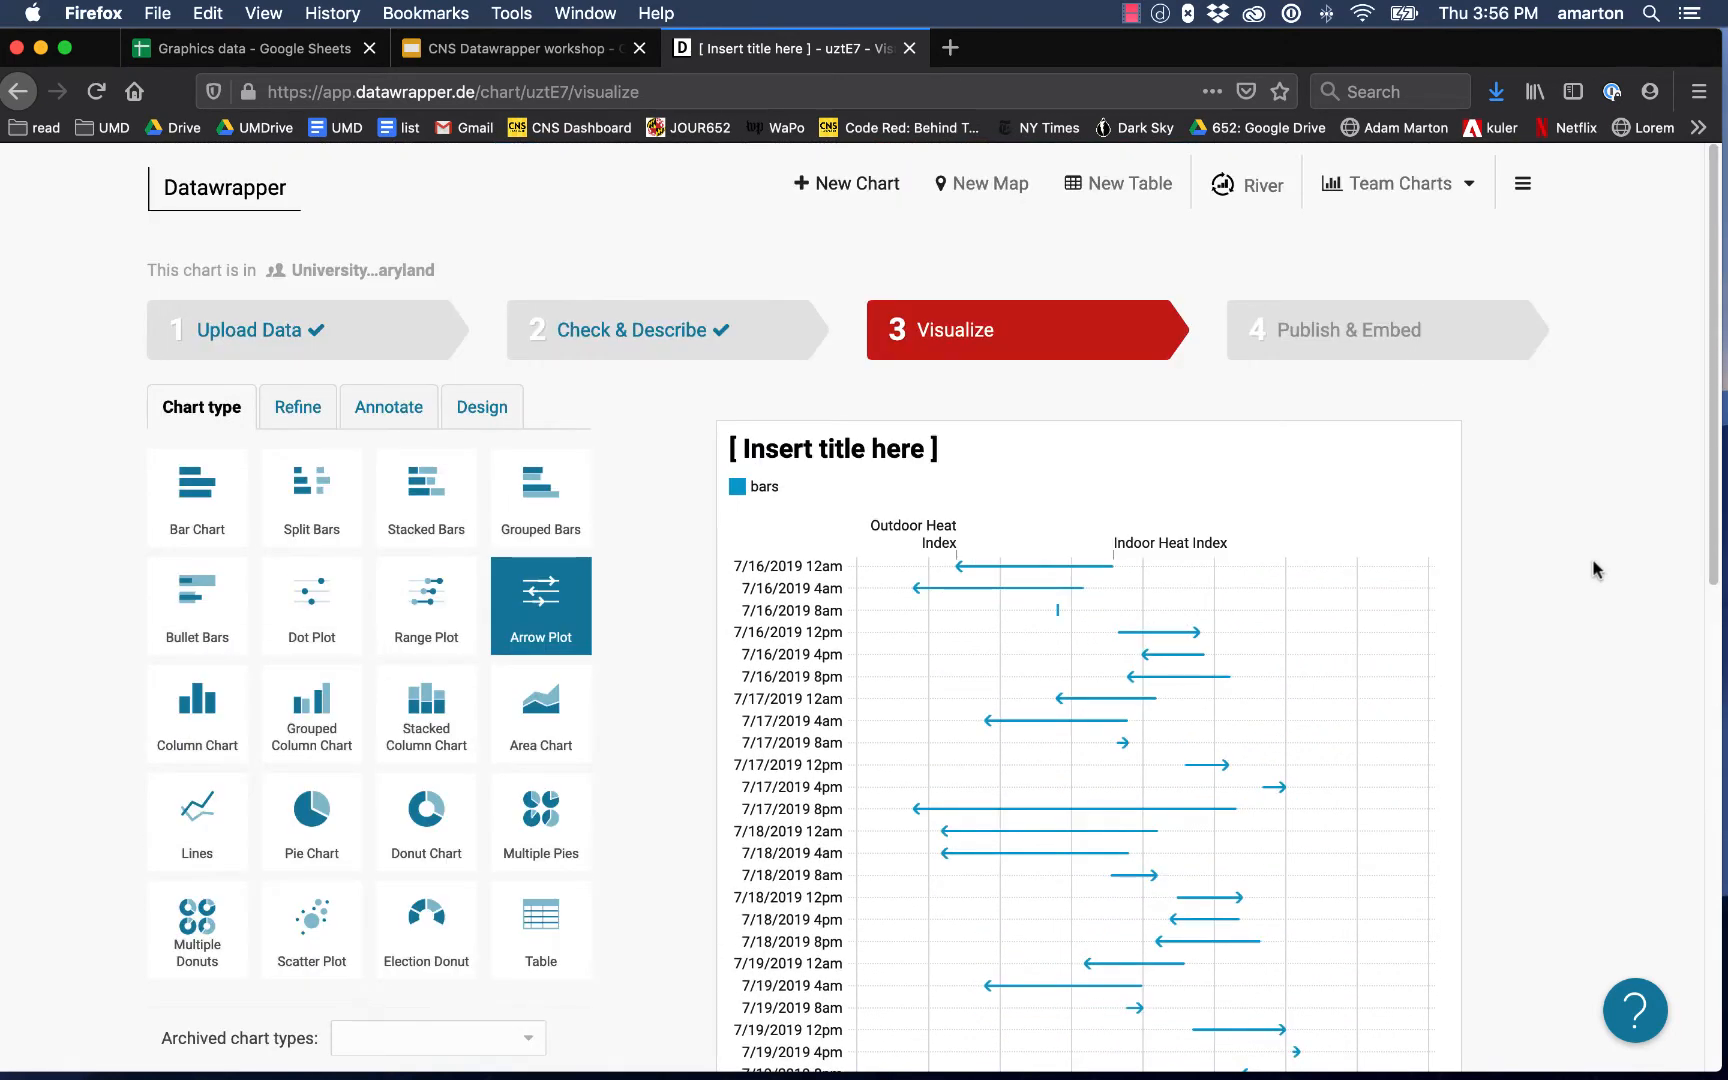
- Set the chart type to Lines for the indoor and outdoor heat index data
left_click(210, 803)
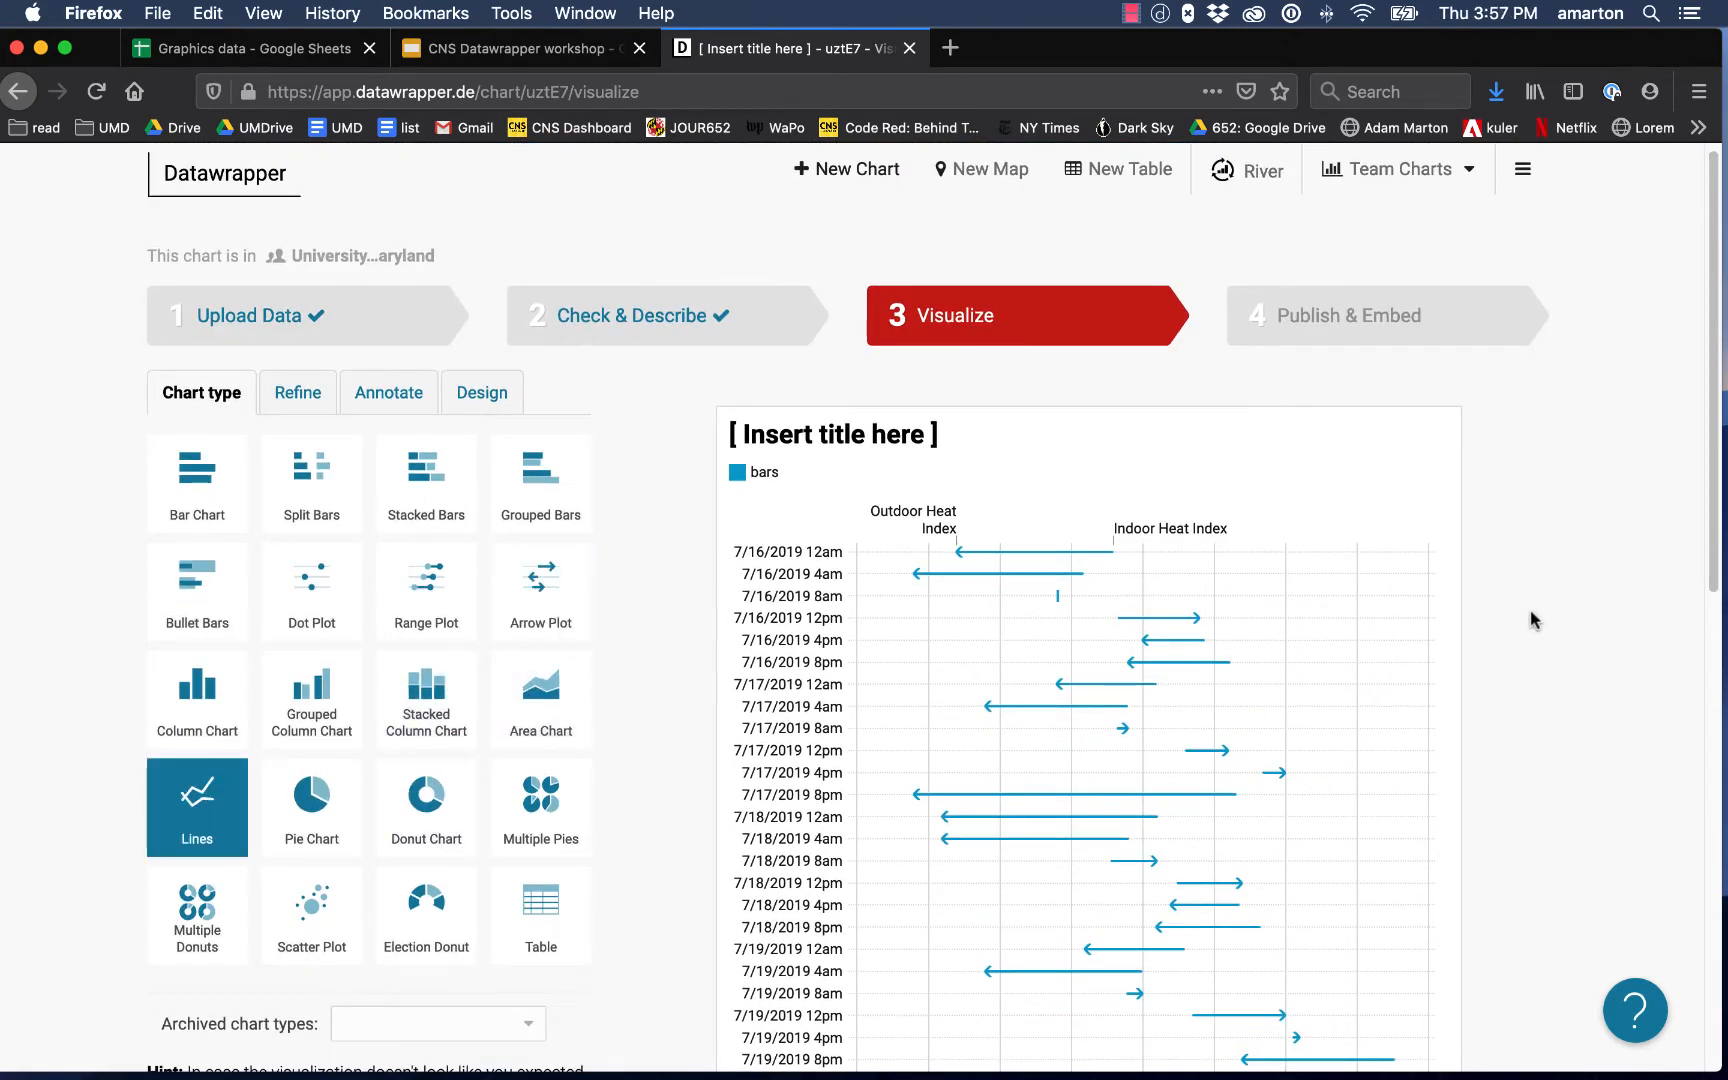
scroll(1580, 598, "down", 1)
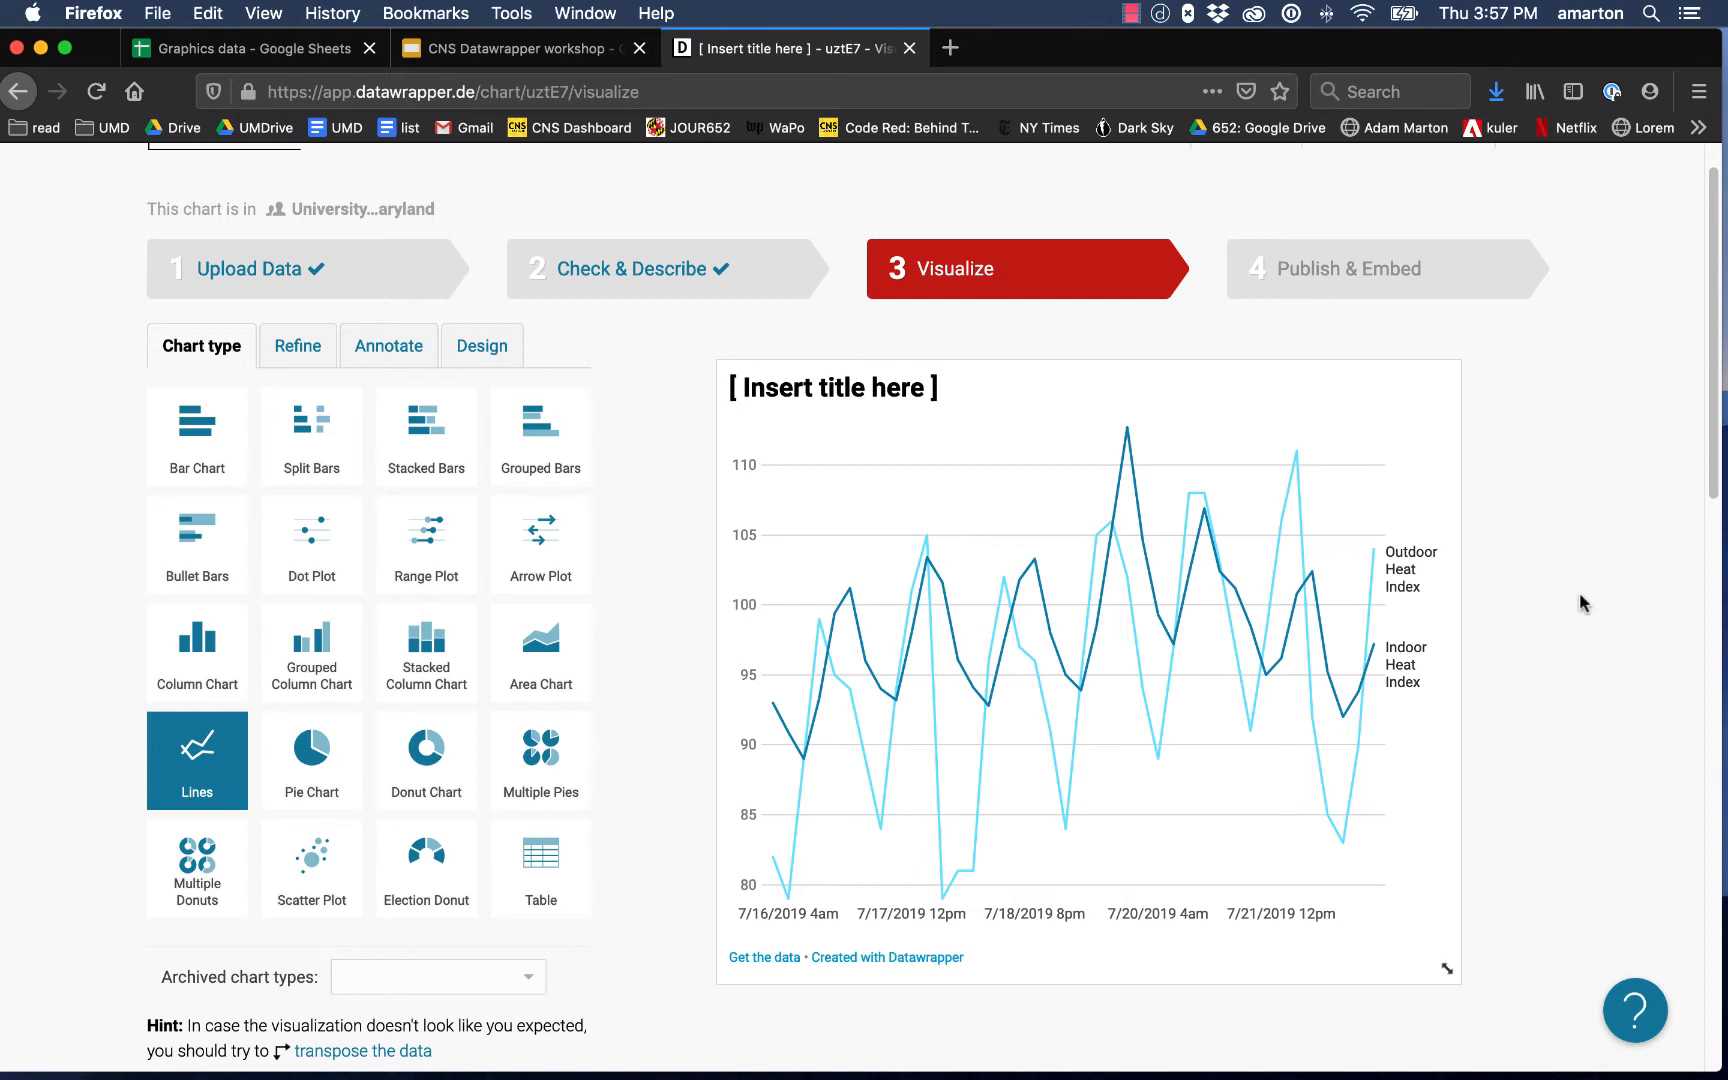
scroll(1580, 601, "down", 1)
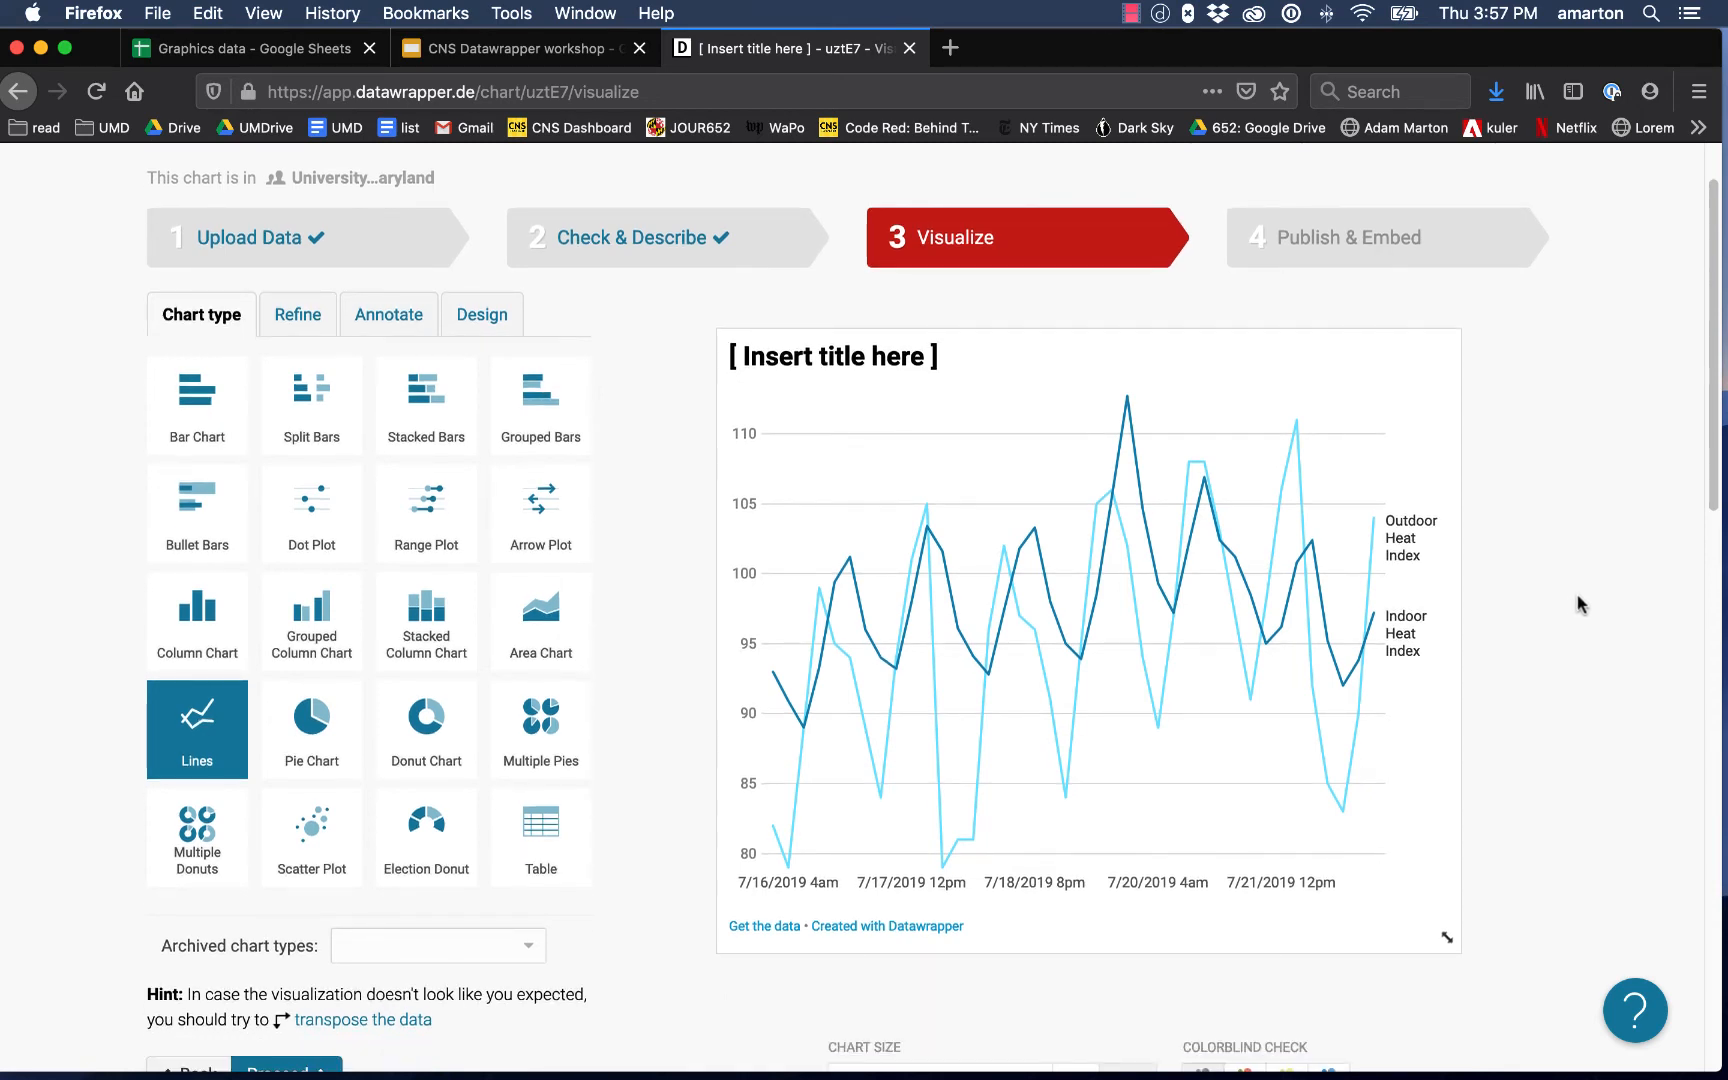
scroll(1581, 603, "down", 1)
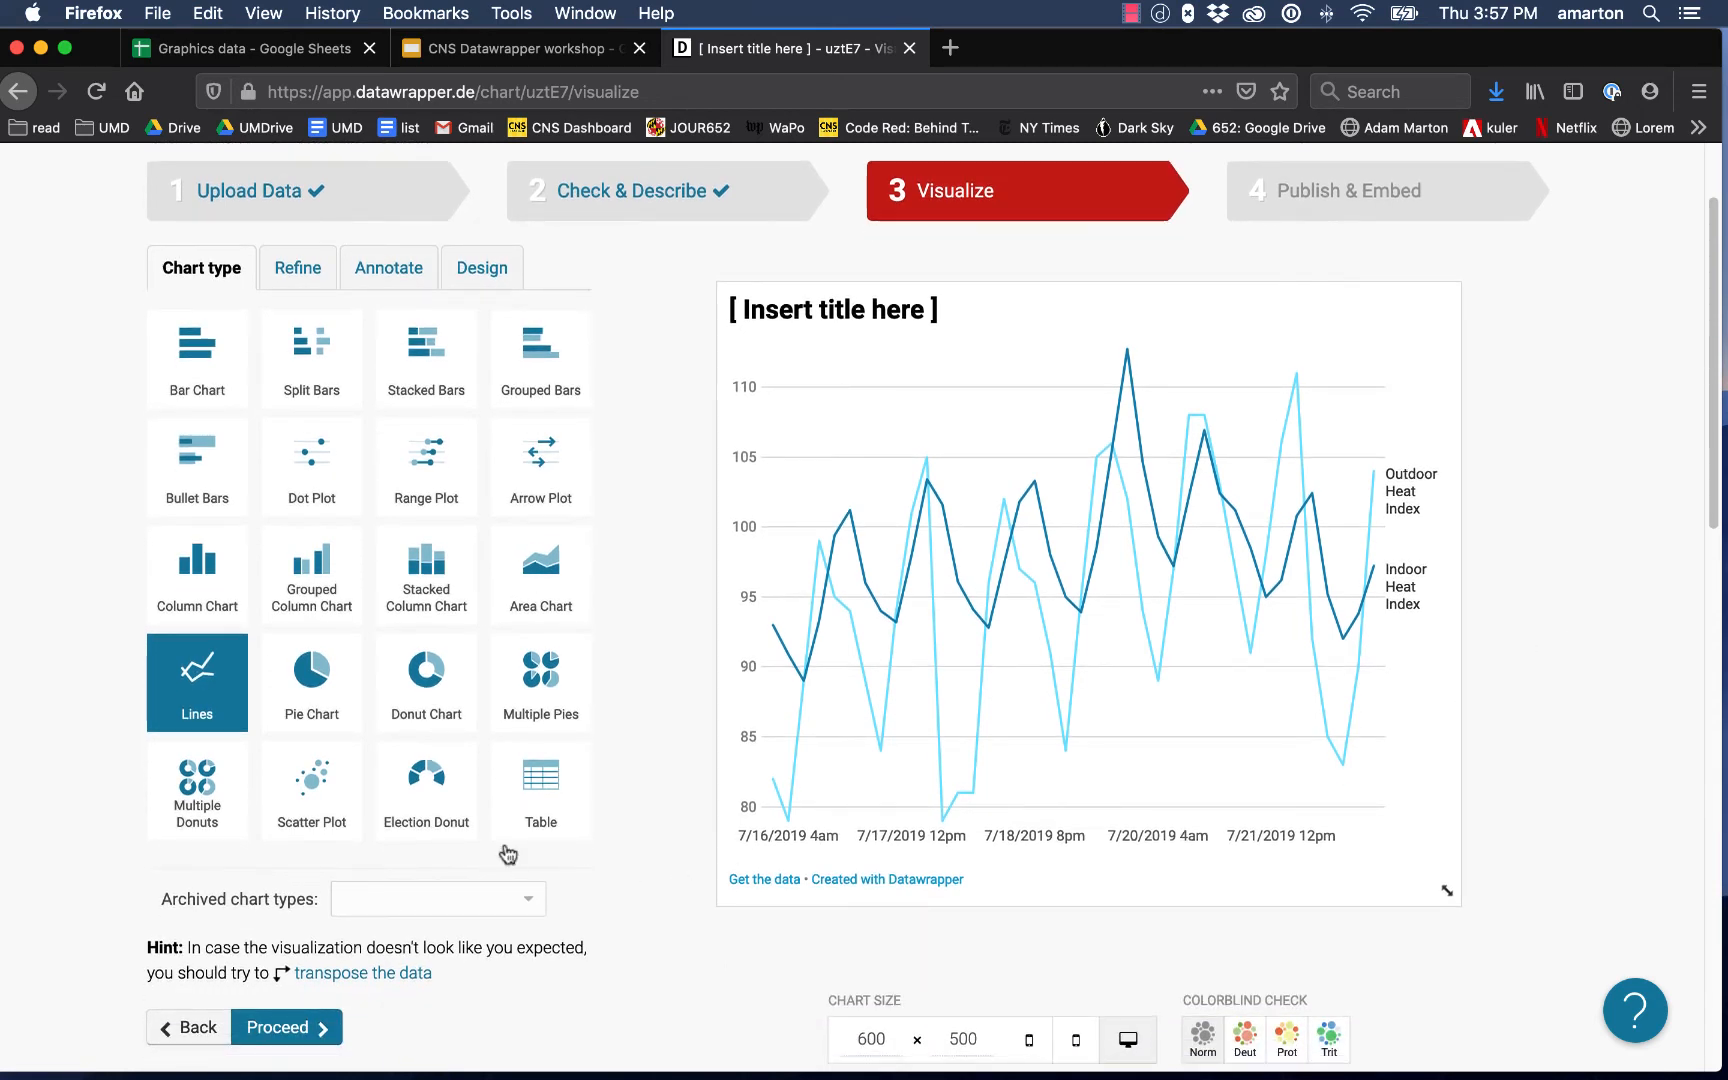
- Review the axis settings in the chart's Refine options and set the lines' base color to red #c71e1d
scroll(530, 780, "up", 1)
left_click(299, 330)
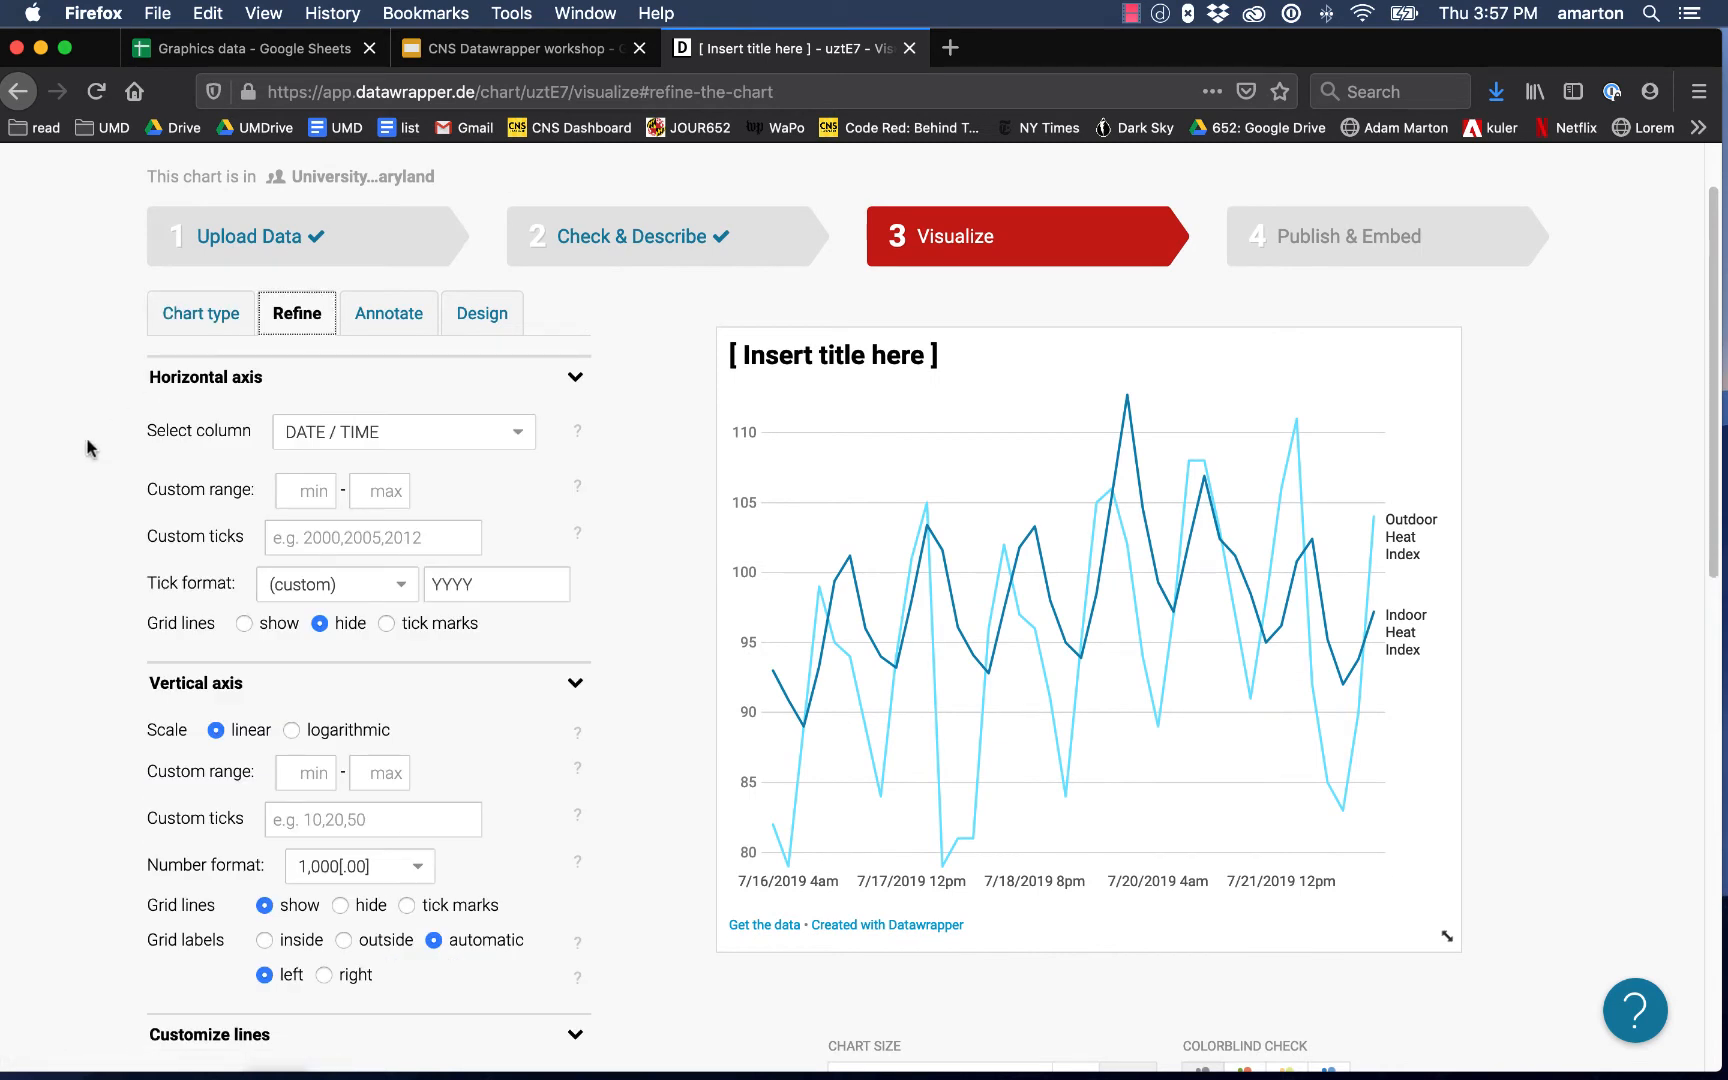
scroll(88, 447, "down", 1)
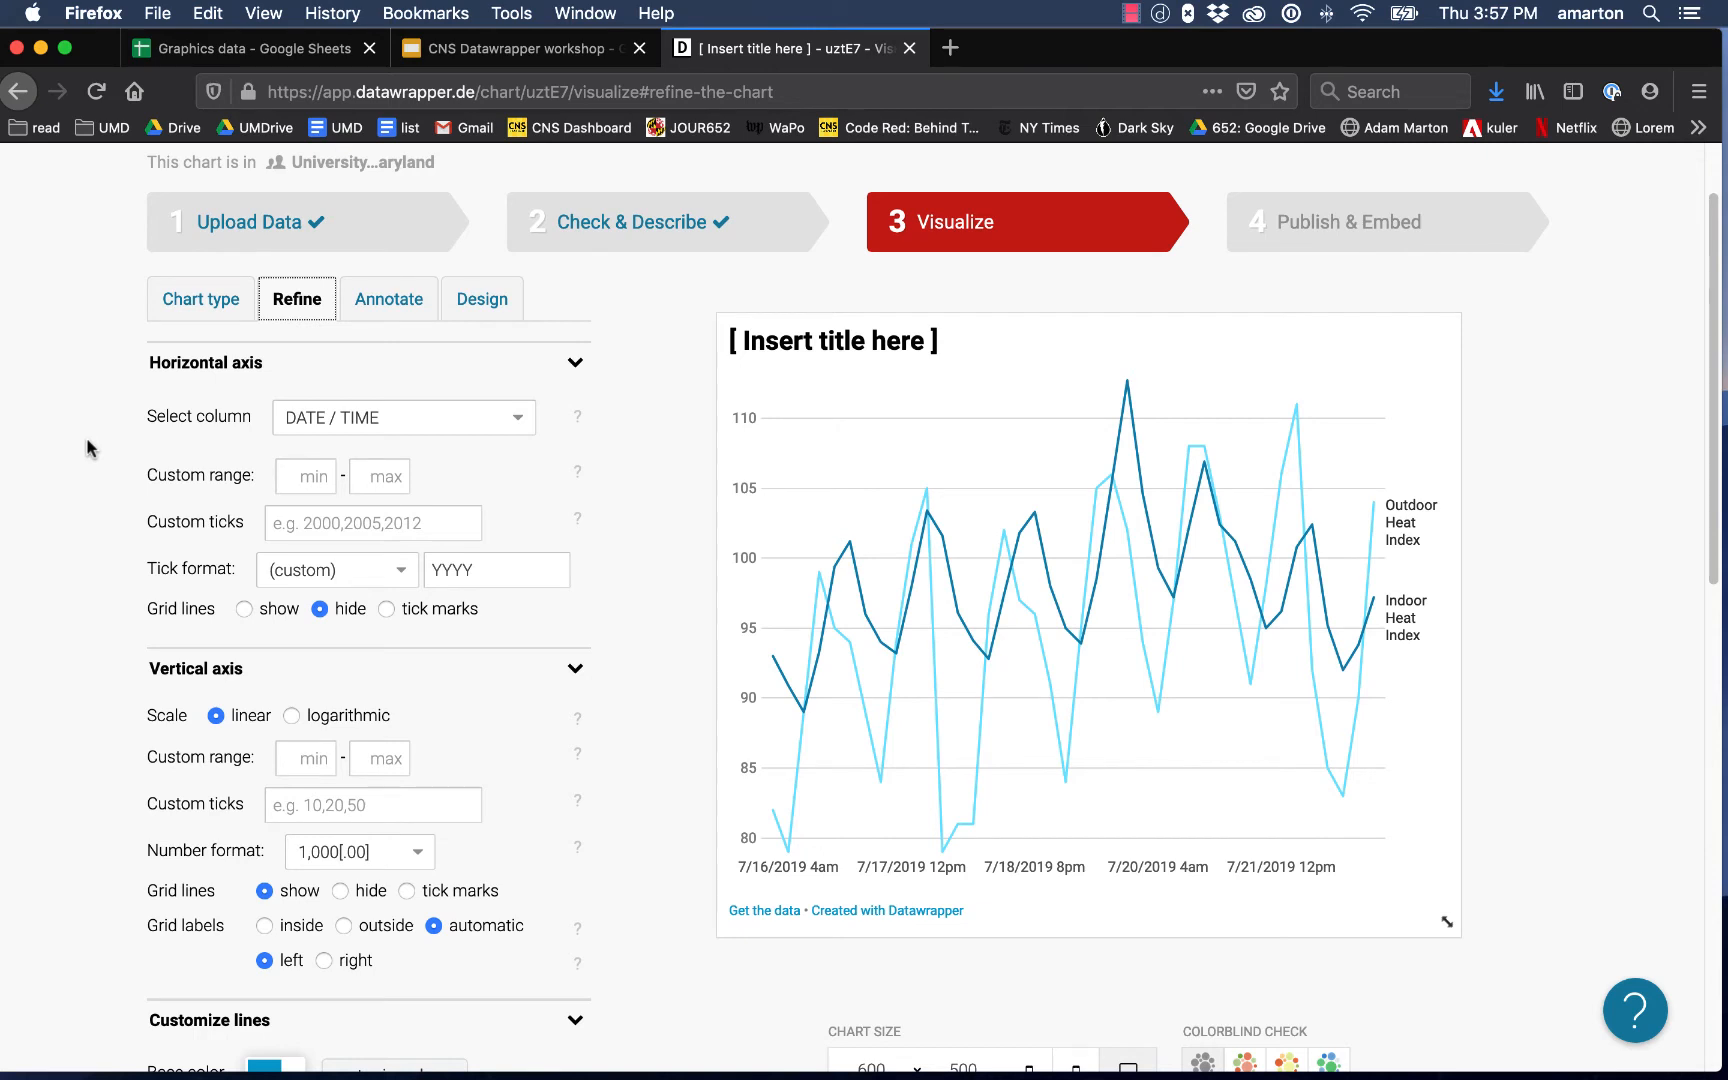
scroll(88, 447, "down", 2)
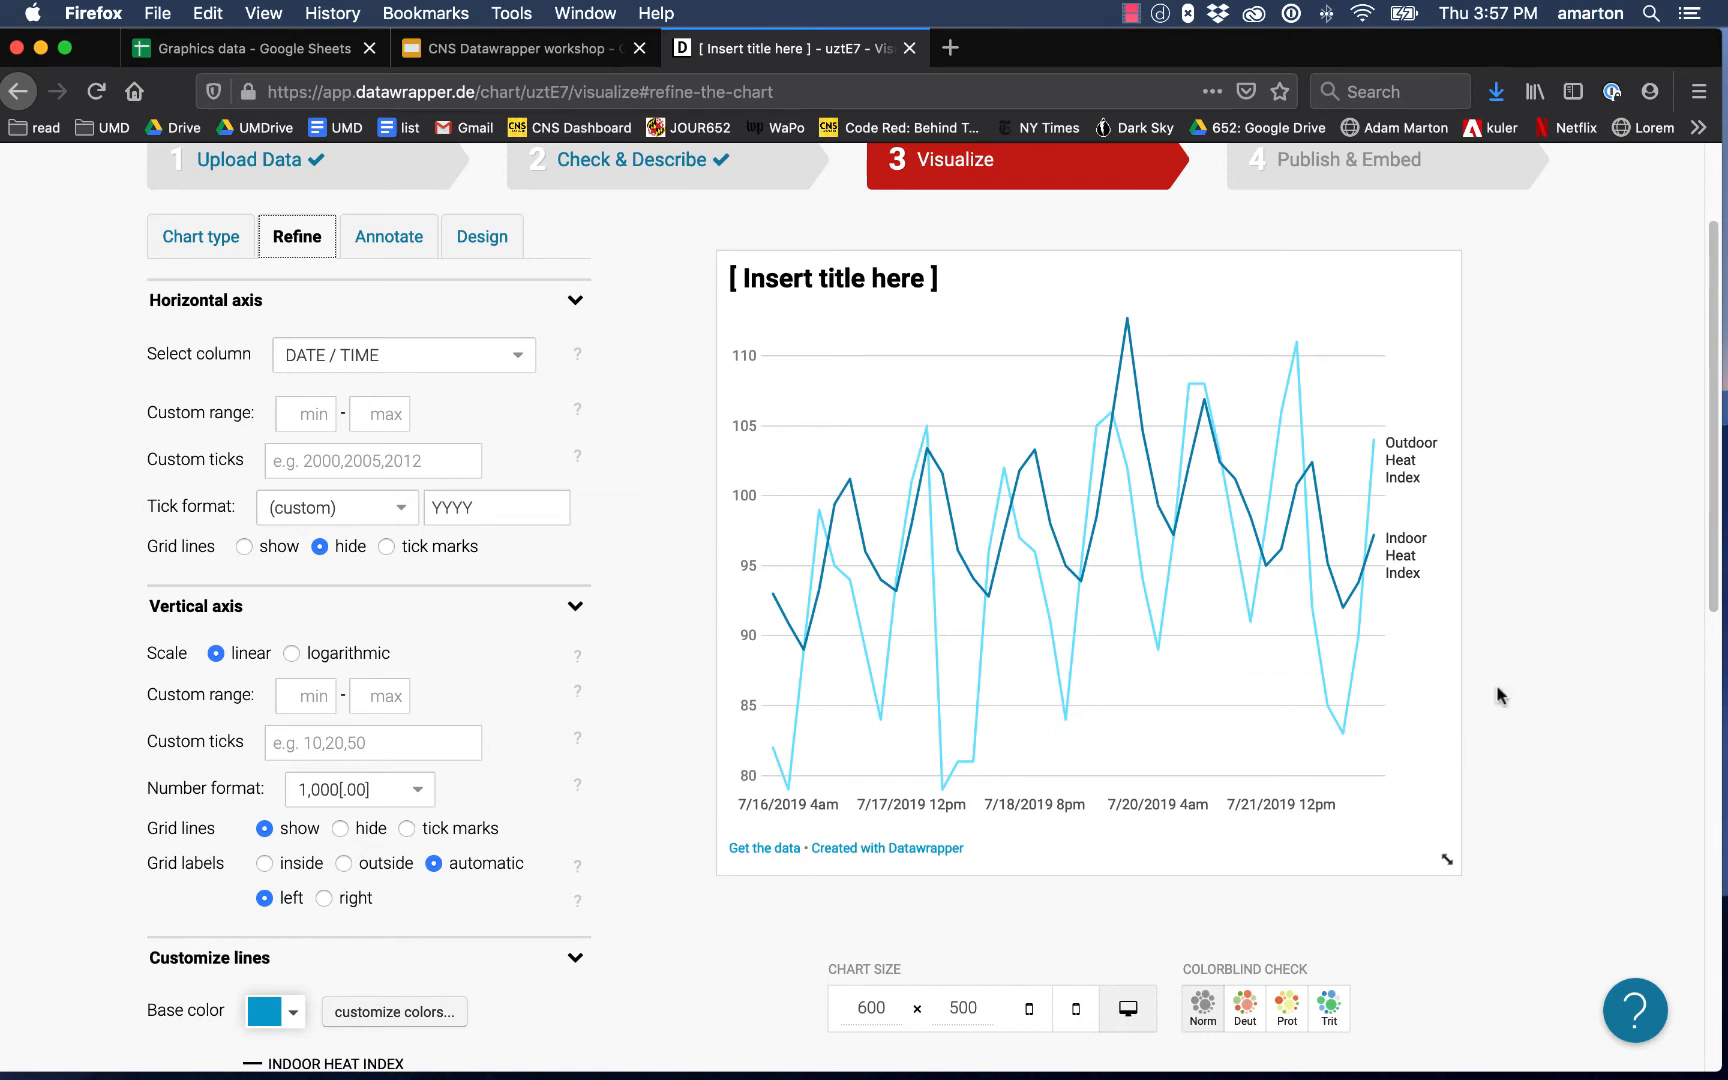
scroll(110, 742, "down", 1)
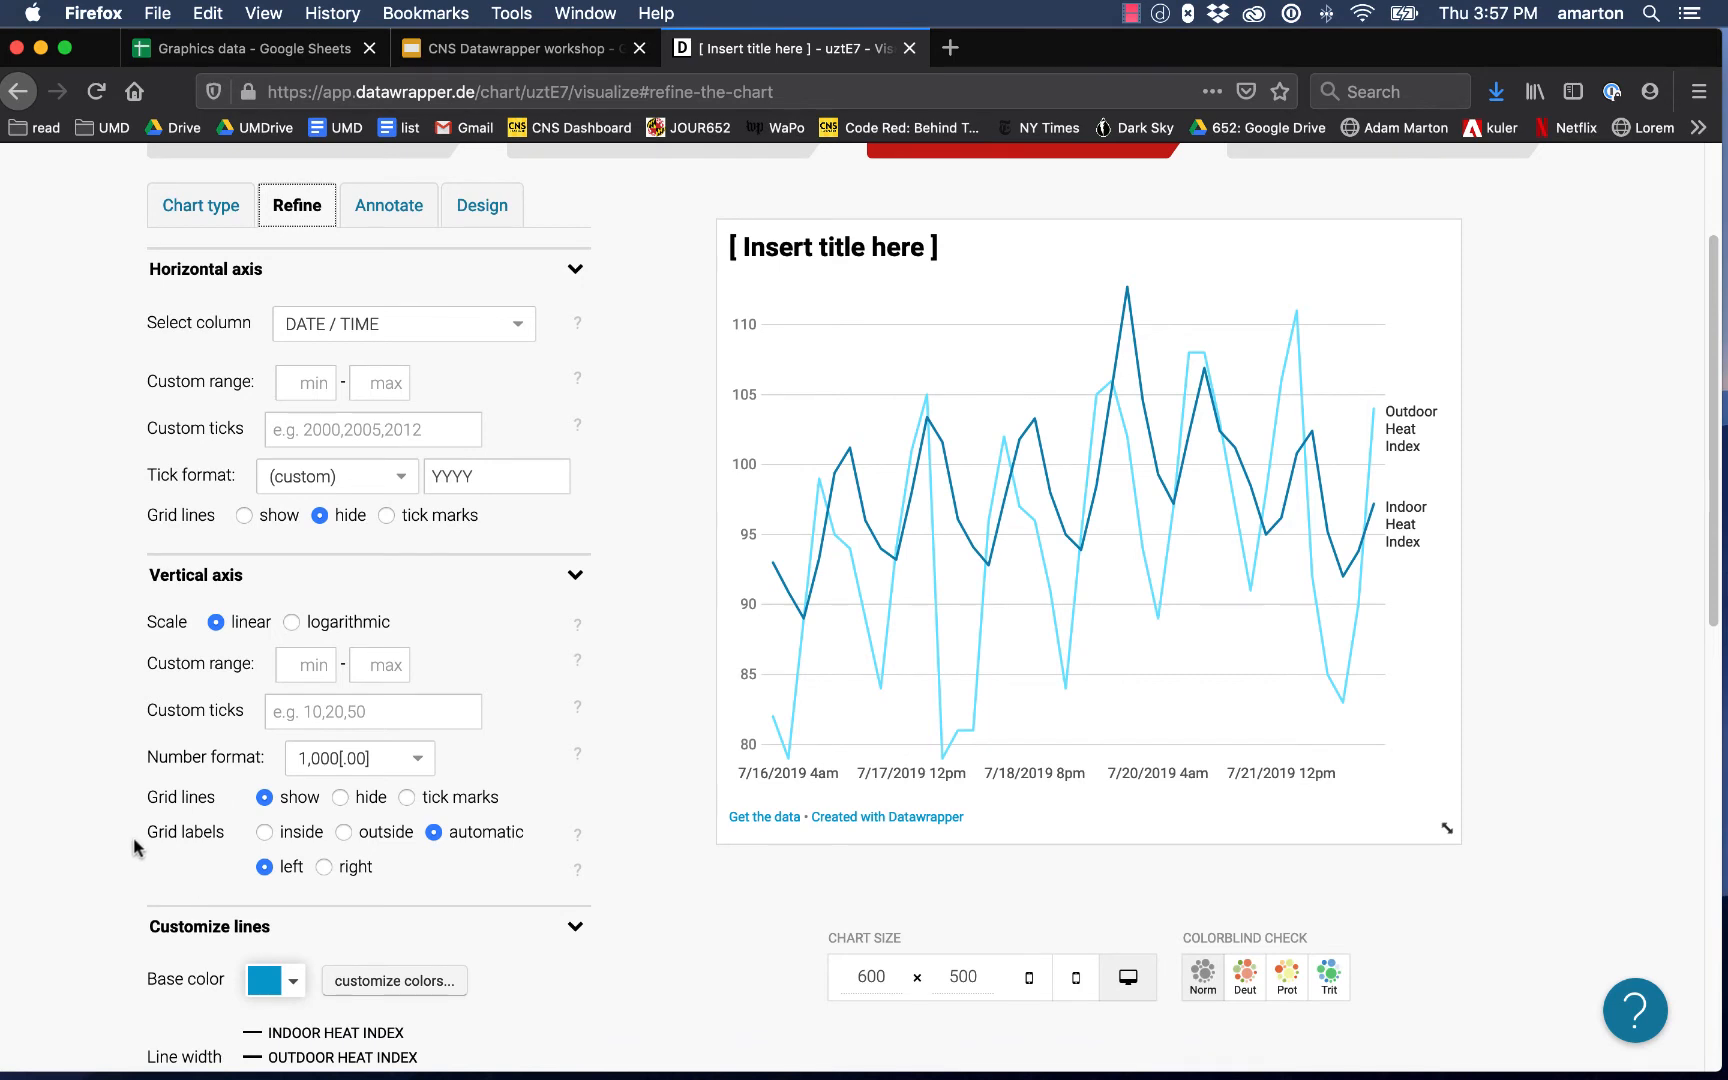
scroll(137, 848, "down", 4)
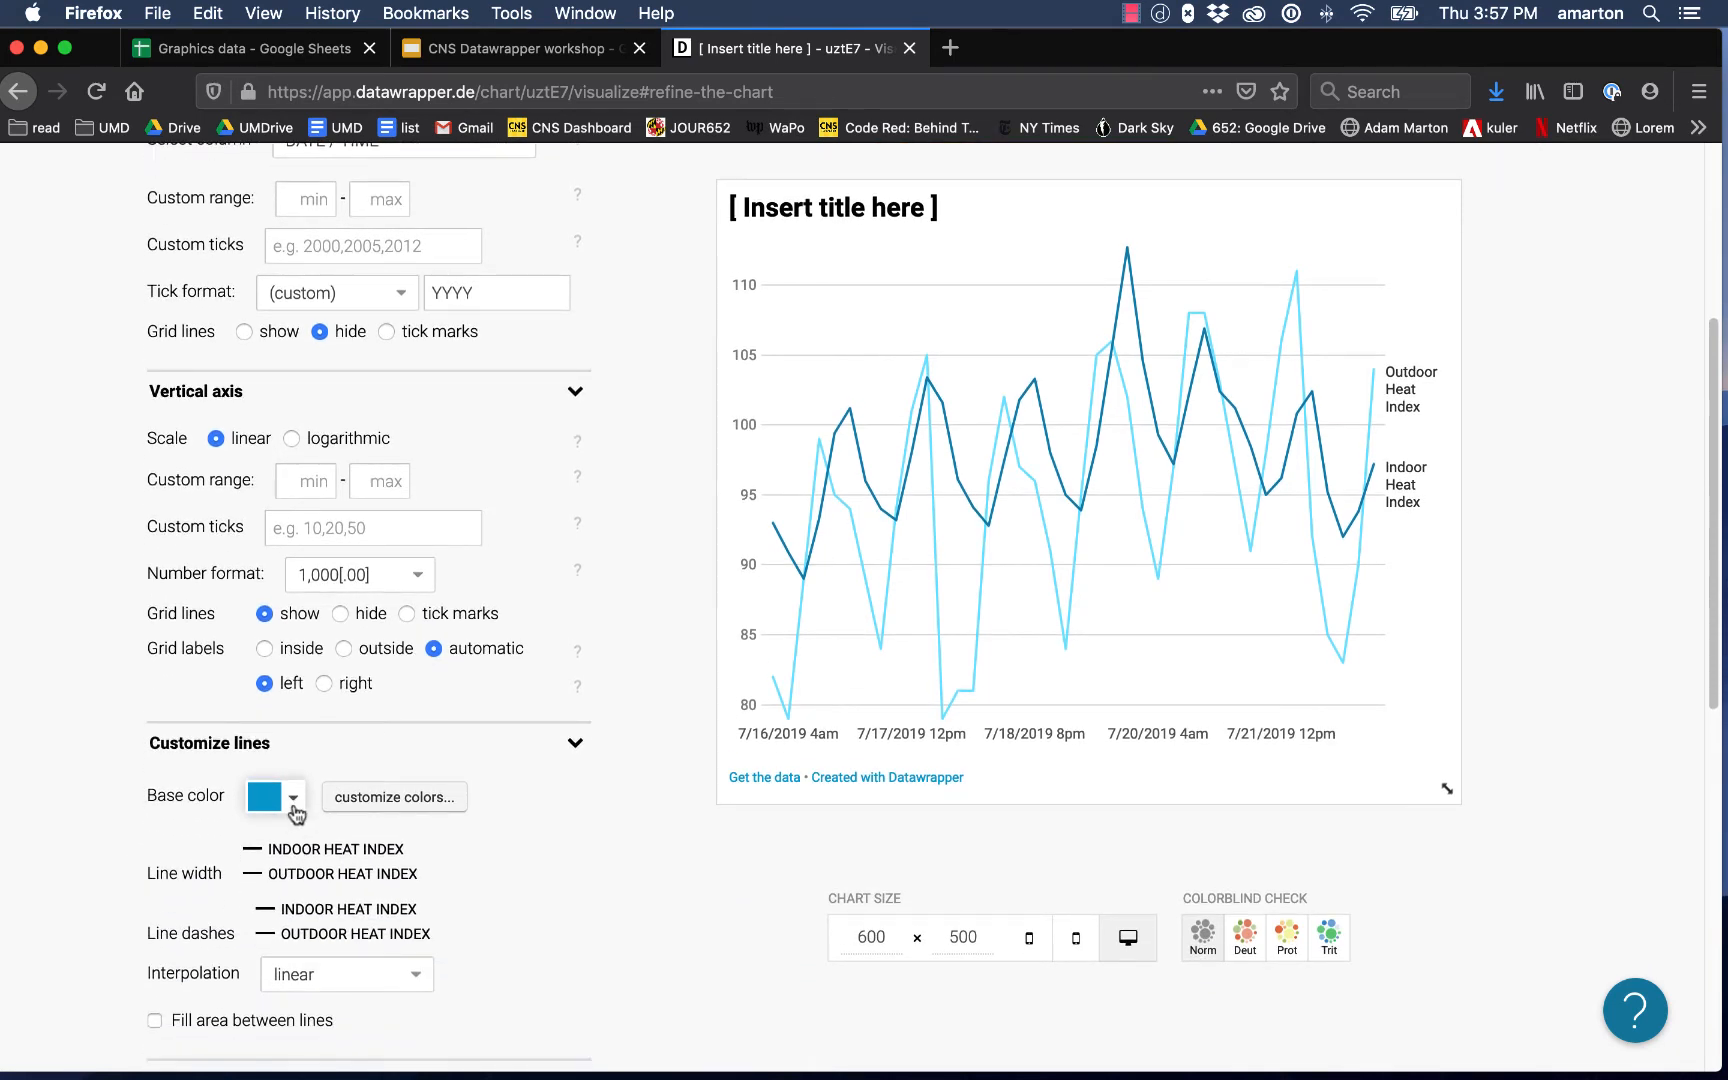
left_click(293, 797)
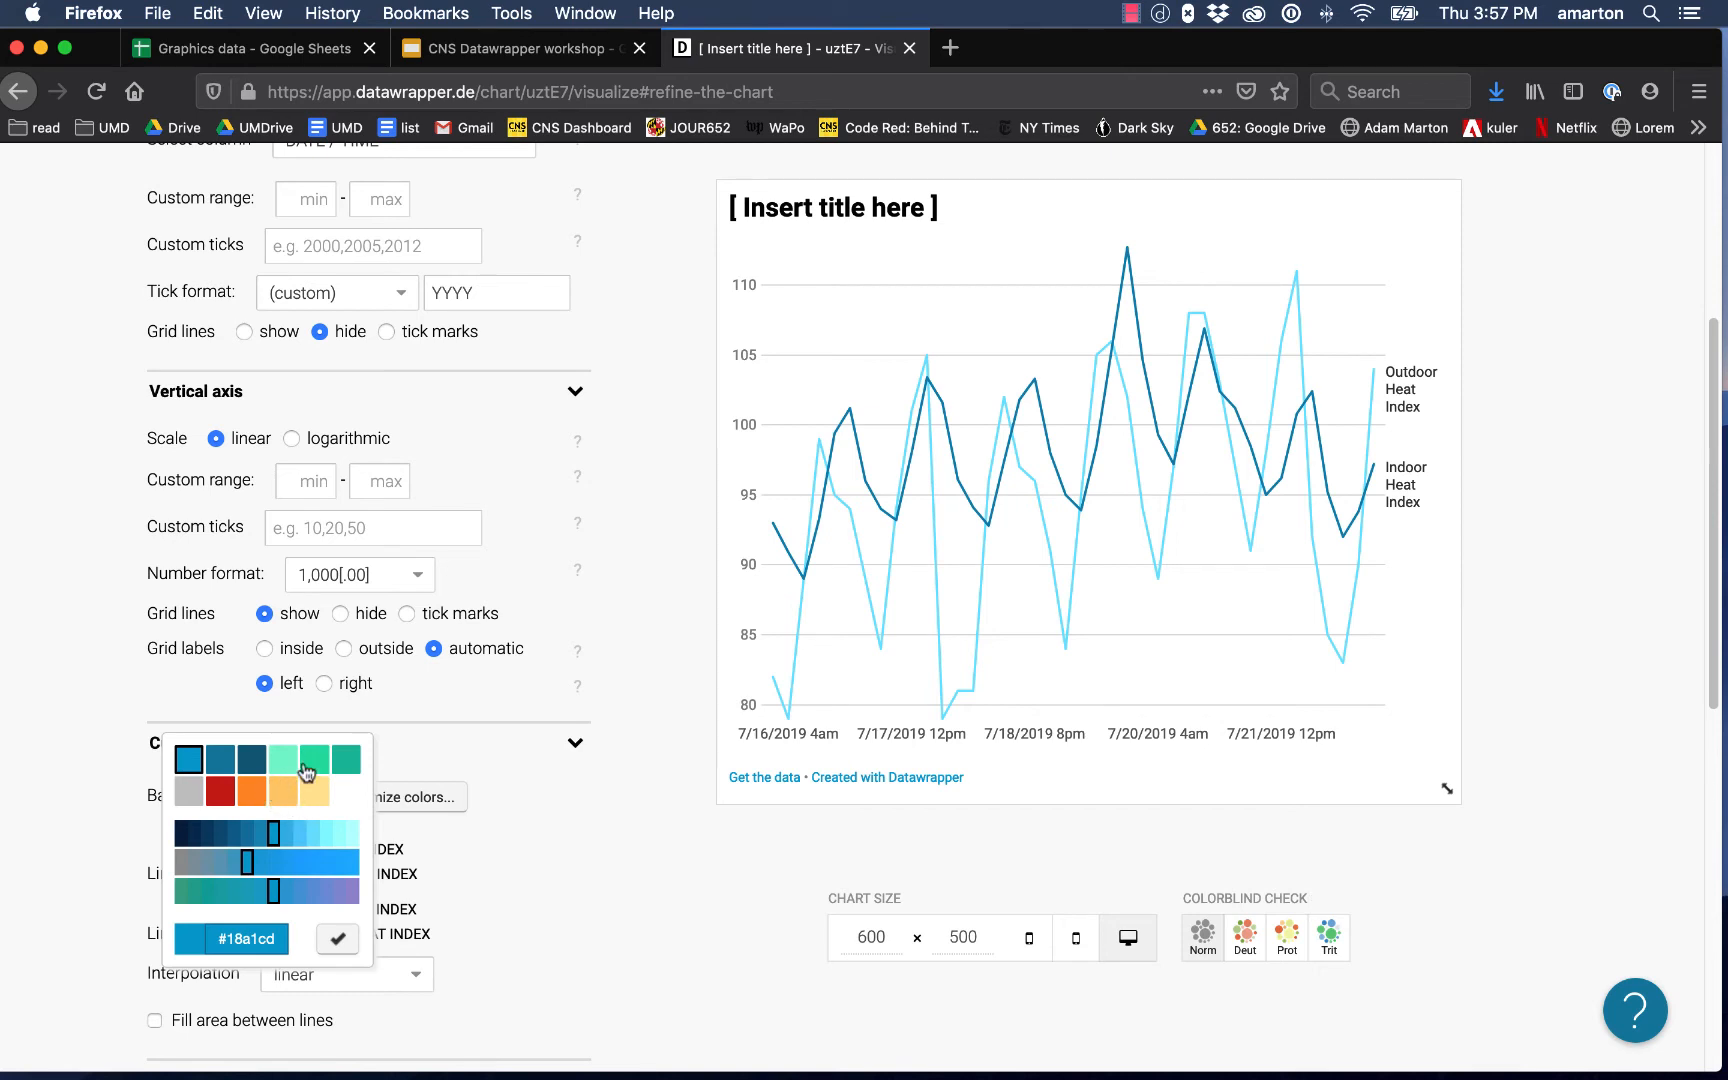
left_click(310, 764)
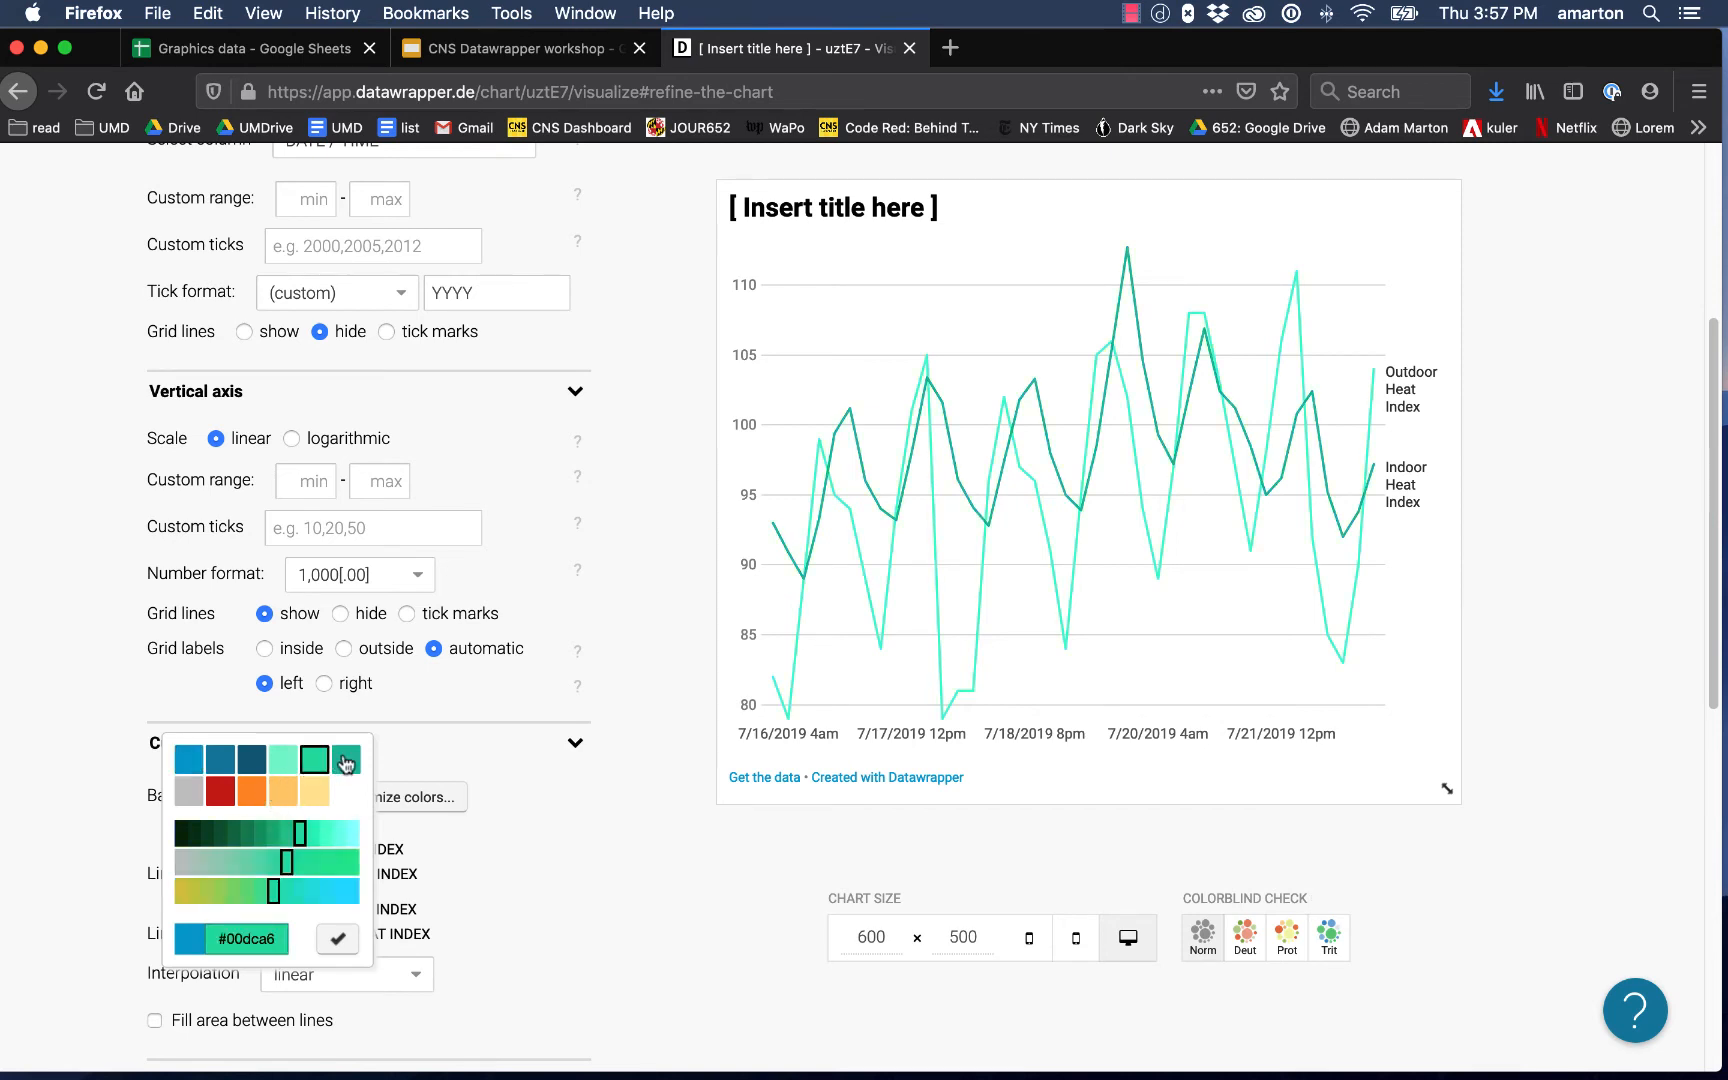
left_click(346, 760)
left_click(224, 795)
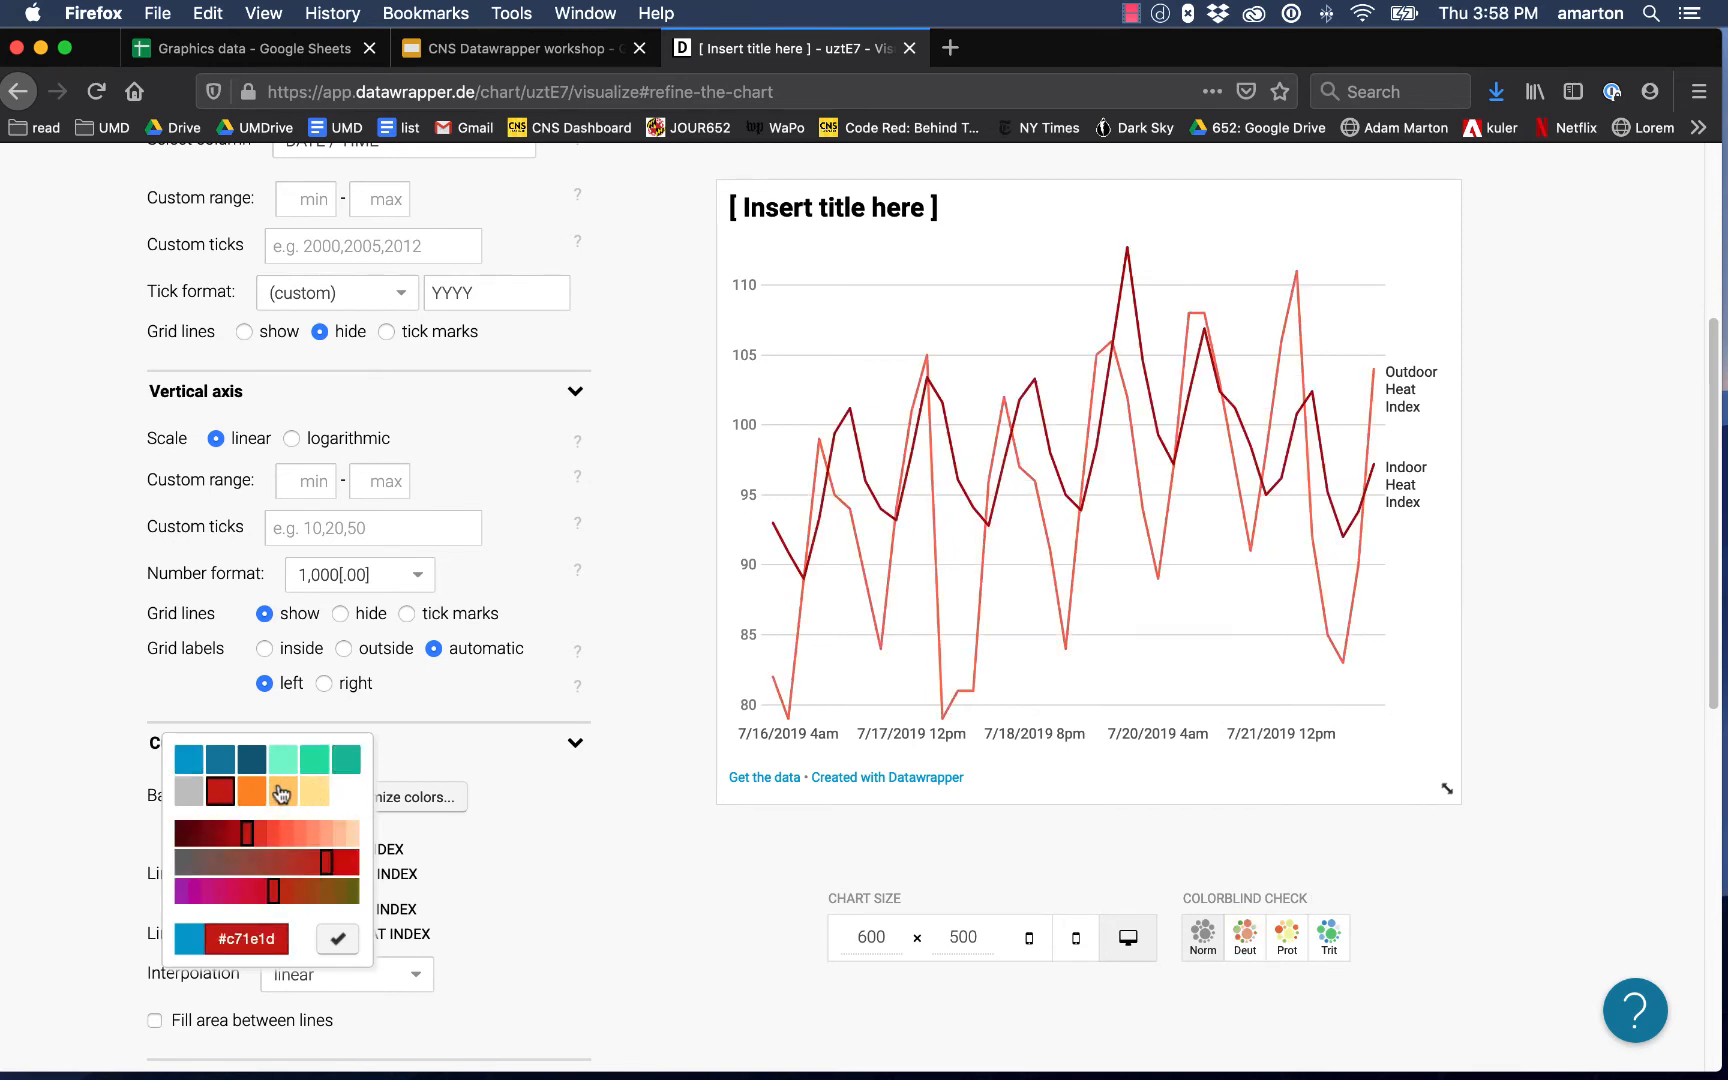
left_click(554, 874)
- Give the Indoor Heat Index line a custom purple color
left_click(400, 806)
left_click(274, 890)
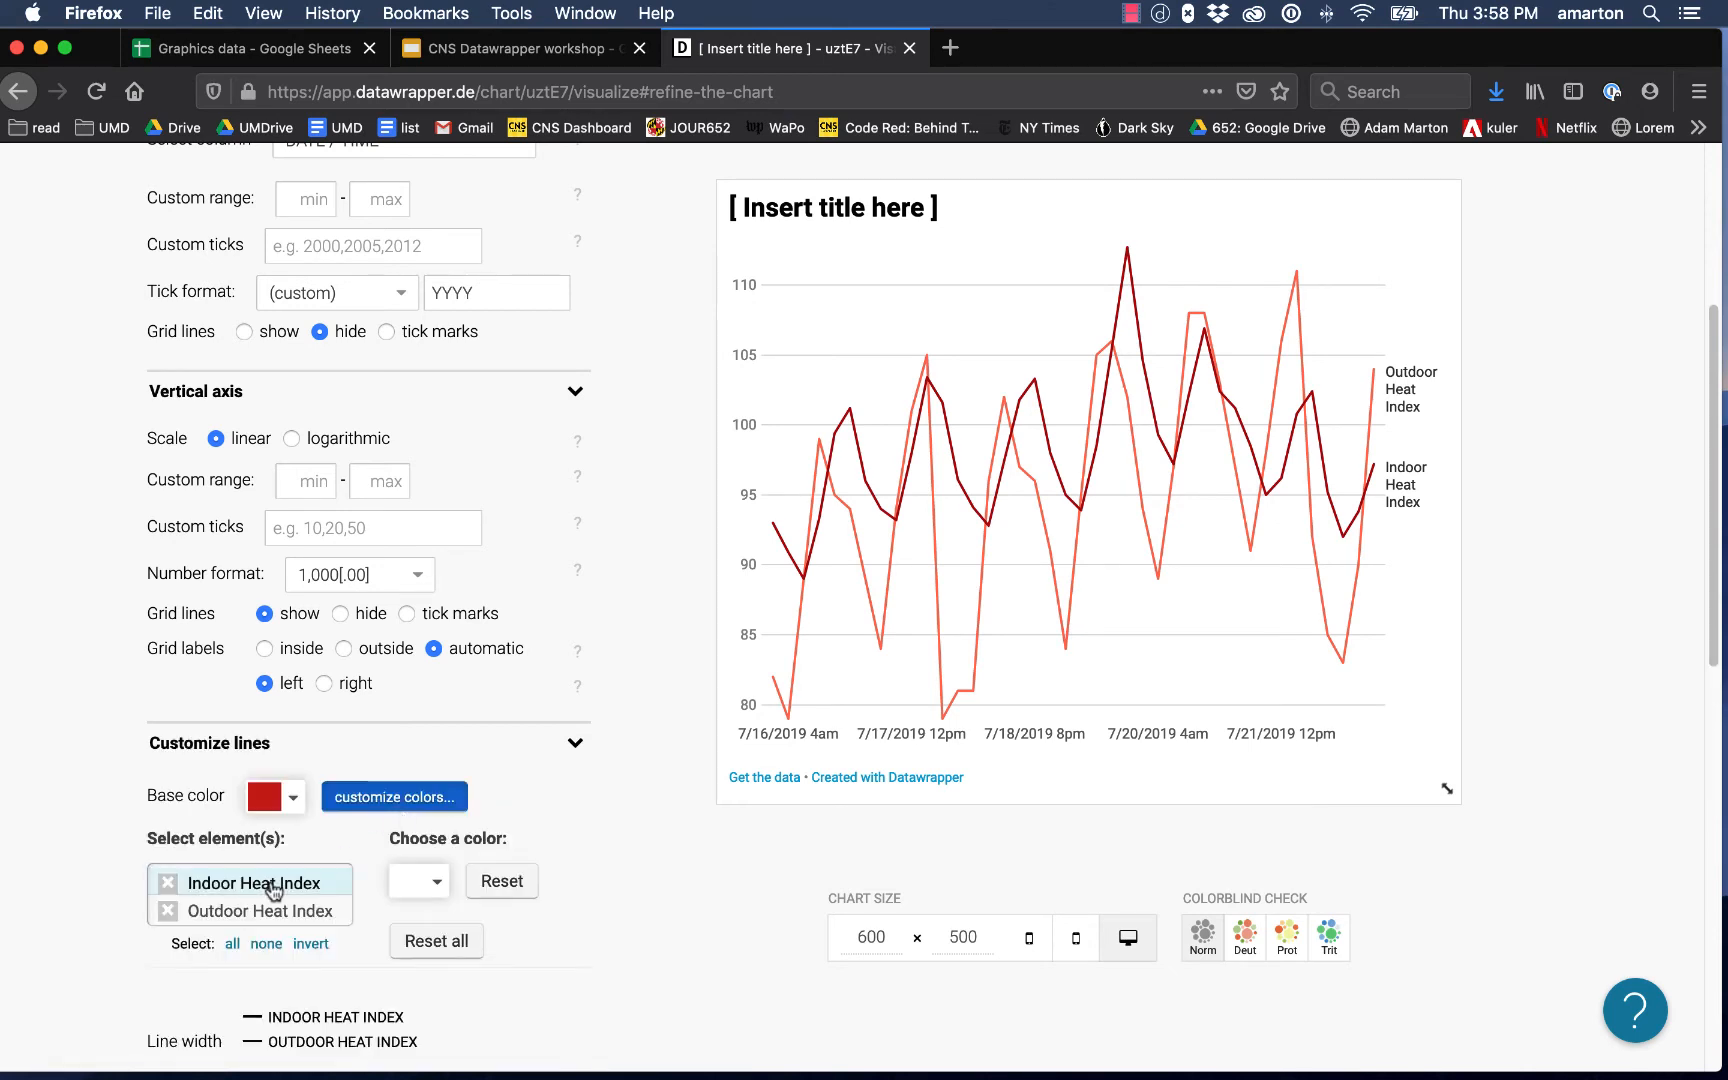
left_click(438, 878)
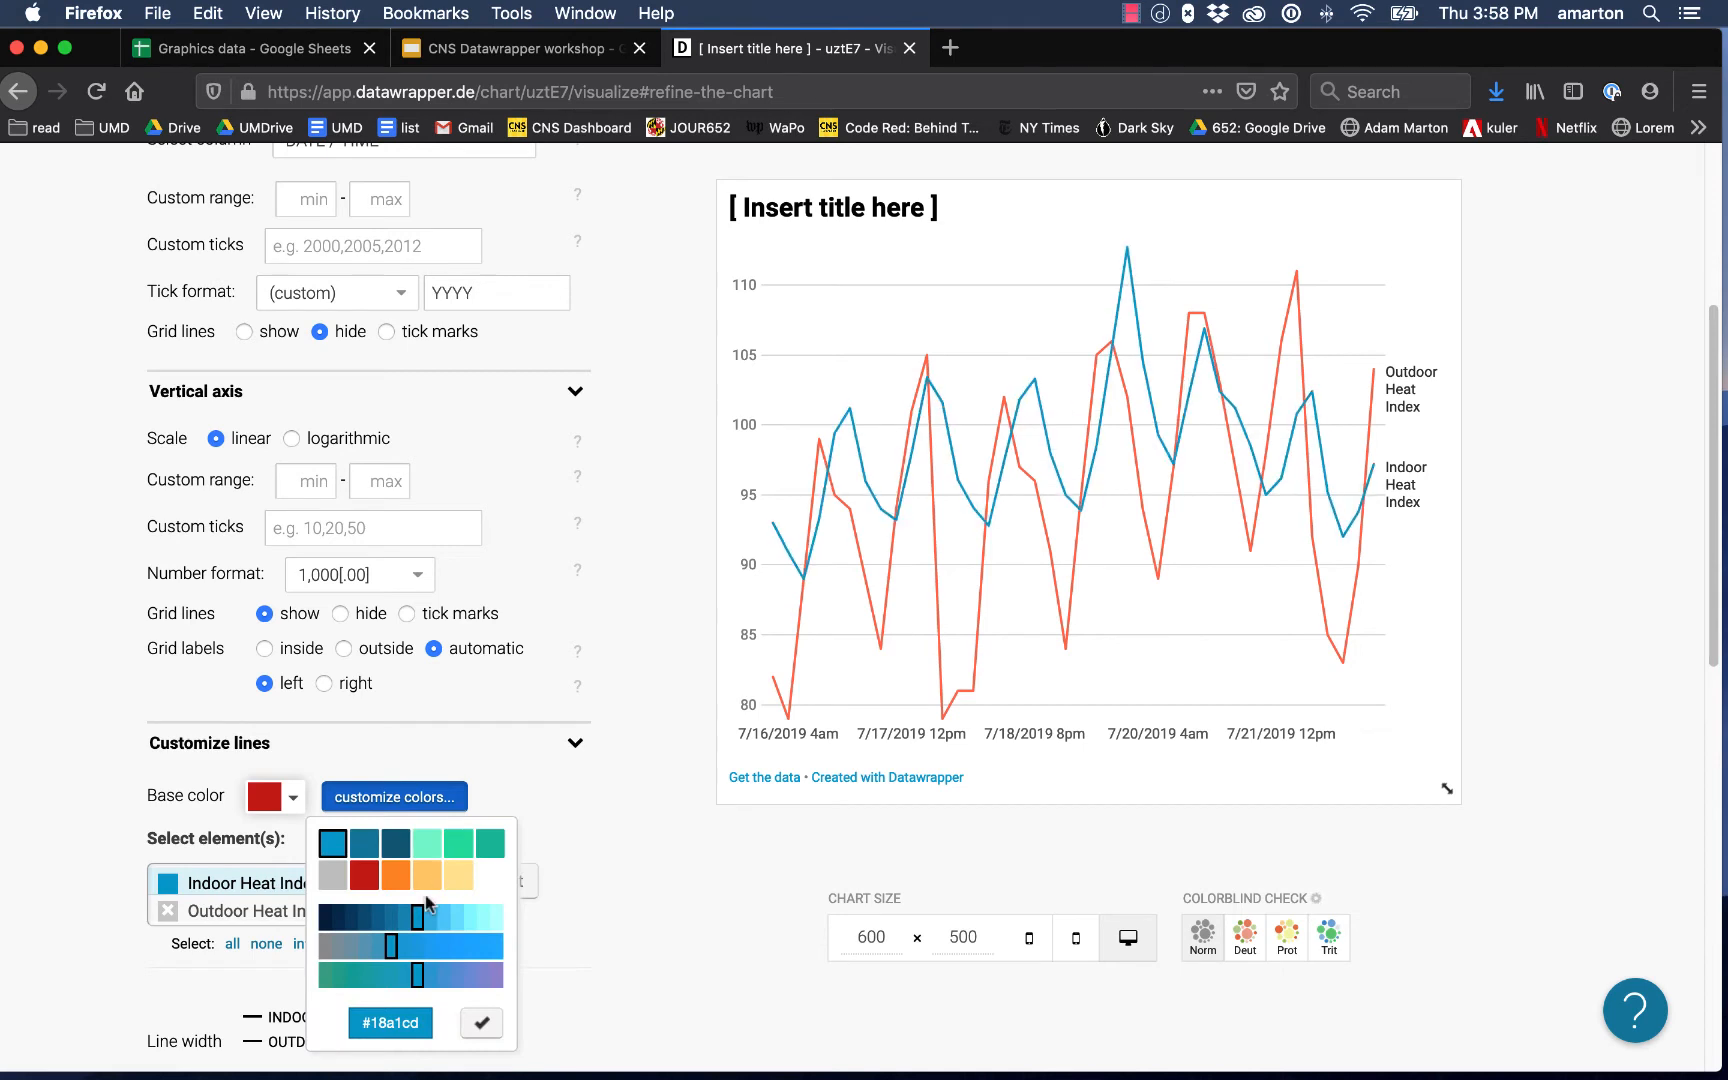
left_click(462, 984)
left_click(460, 986)
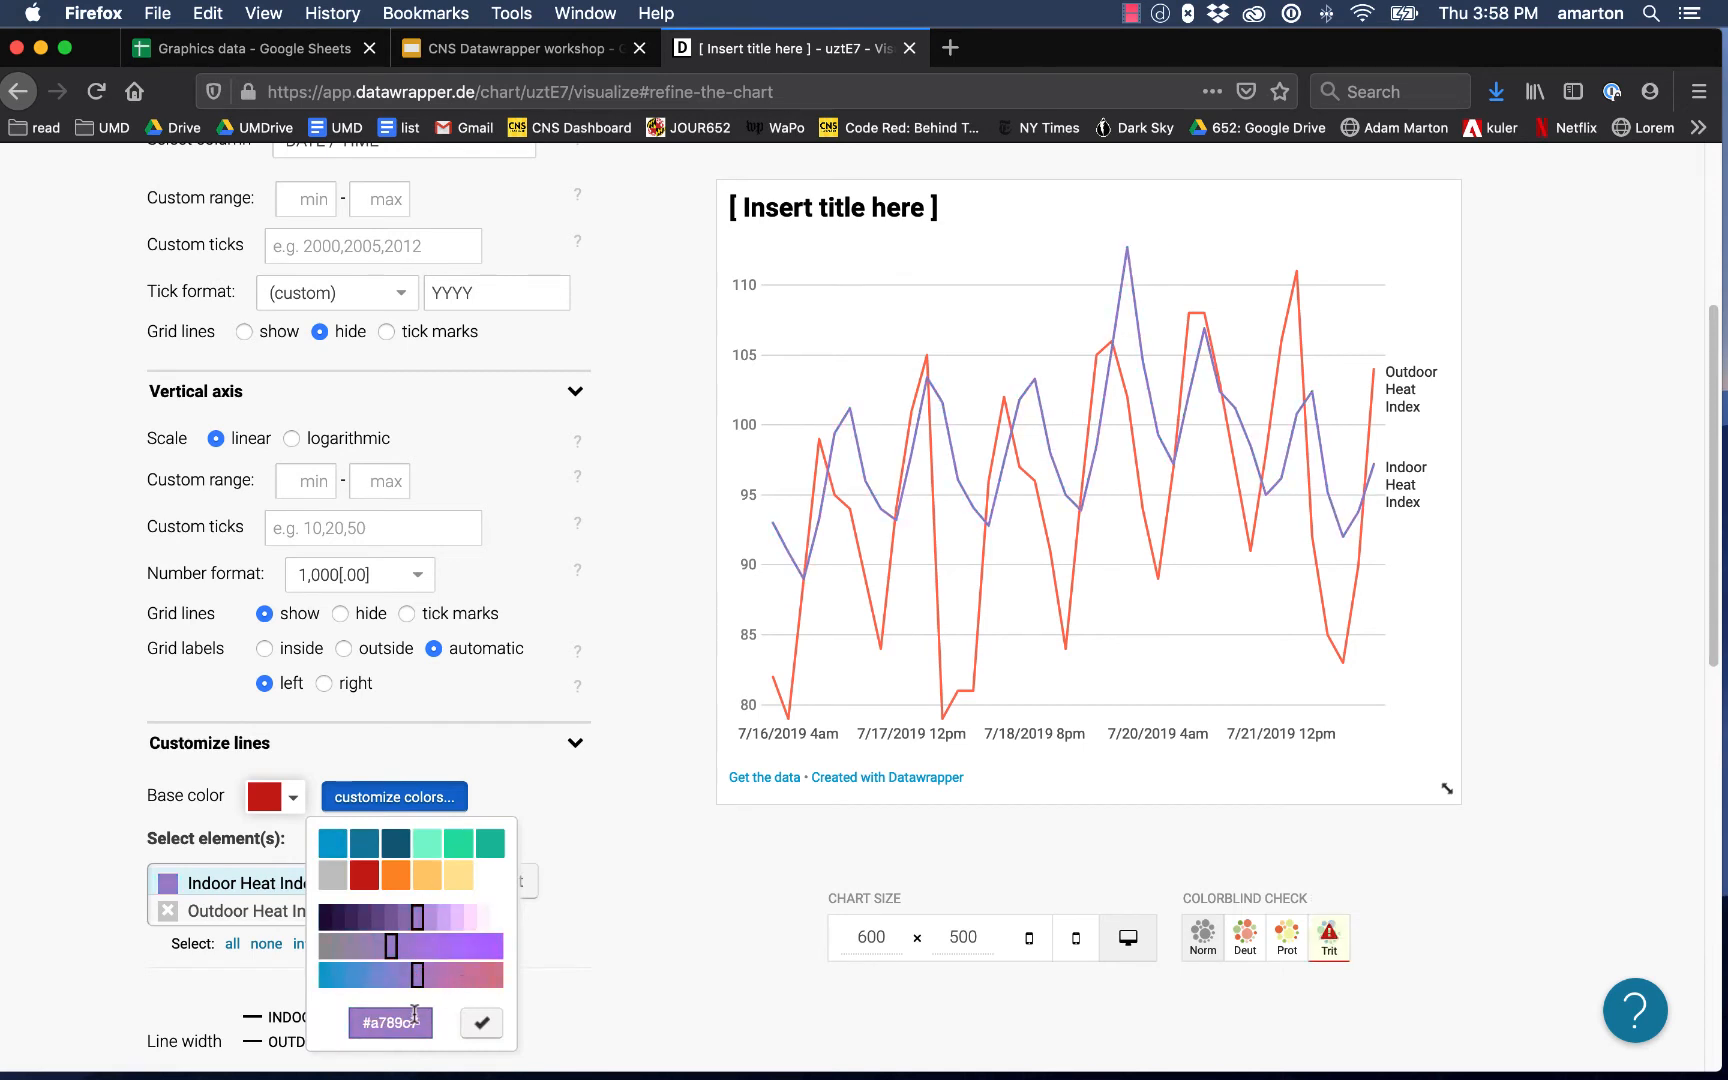
left_click(481, 1022)
- Give the Outdoor Heat Index line the custom red color #c71e1d
left_click(318, 912)
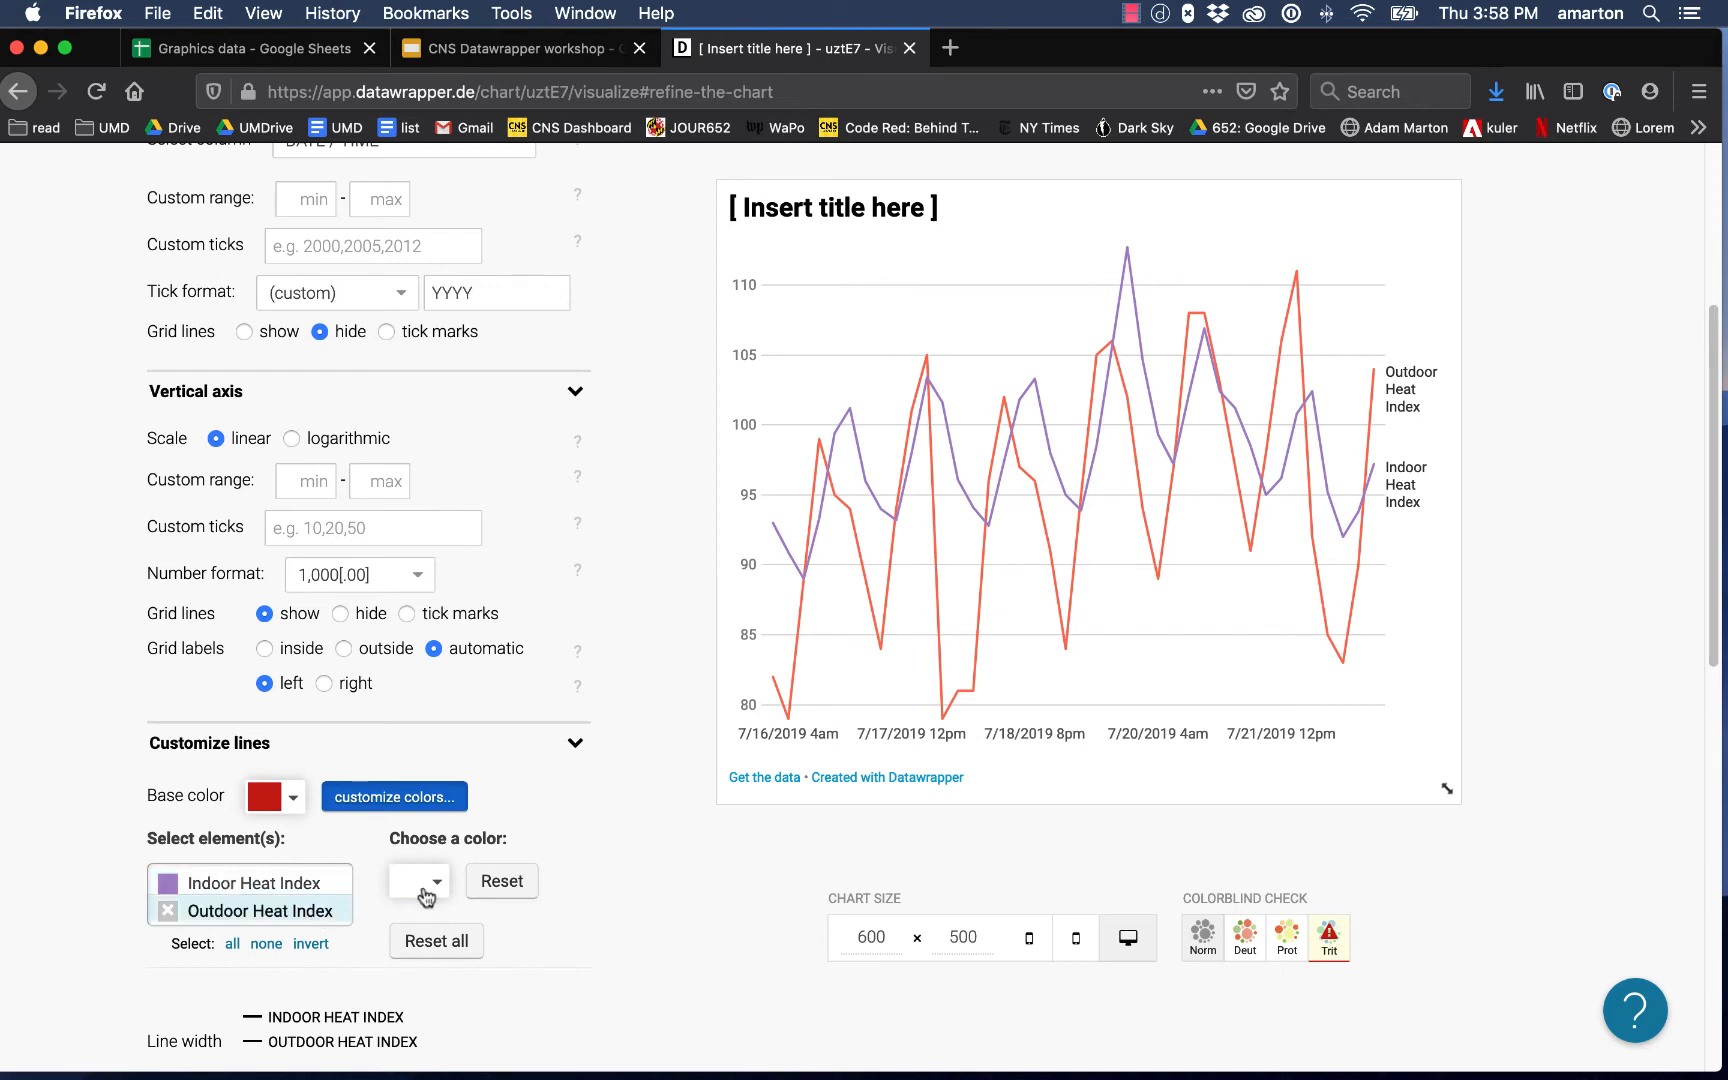
left_click(436, 881)
left_click(366, 876)
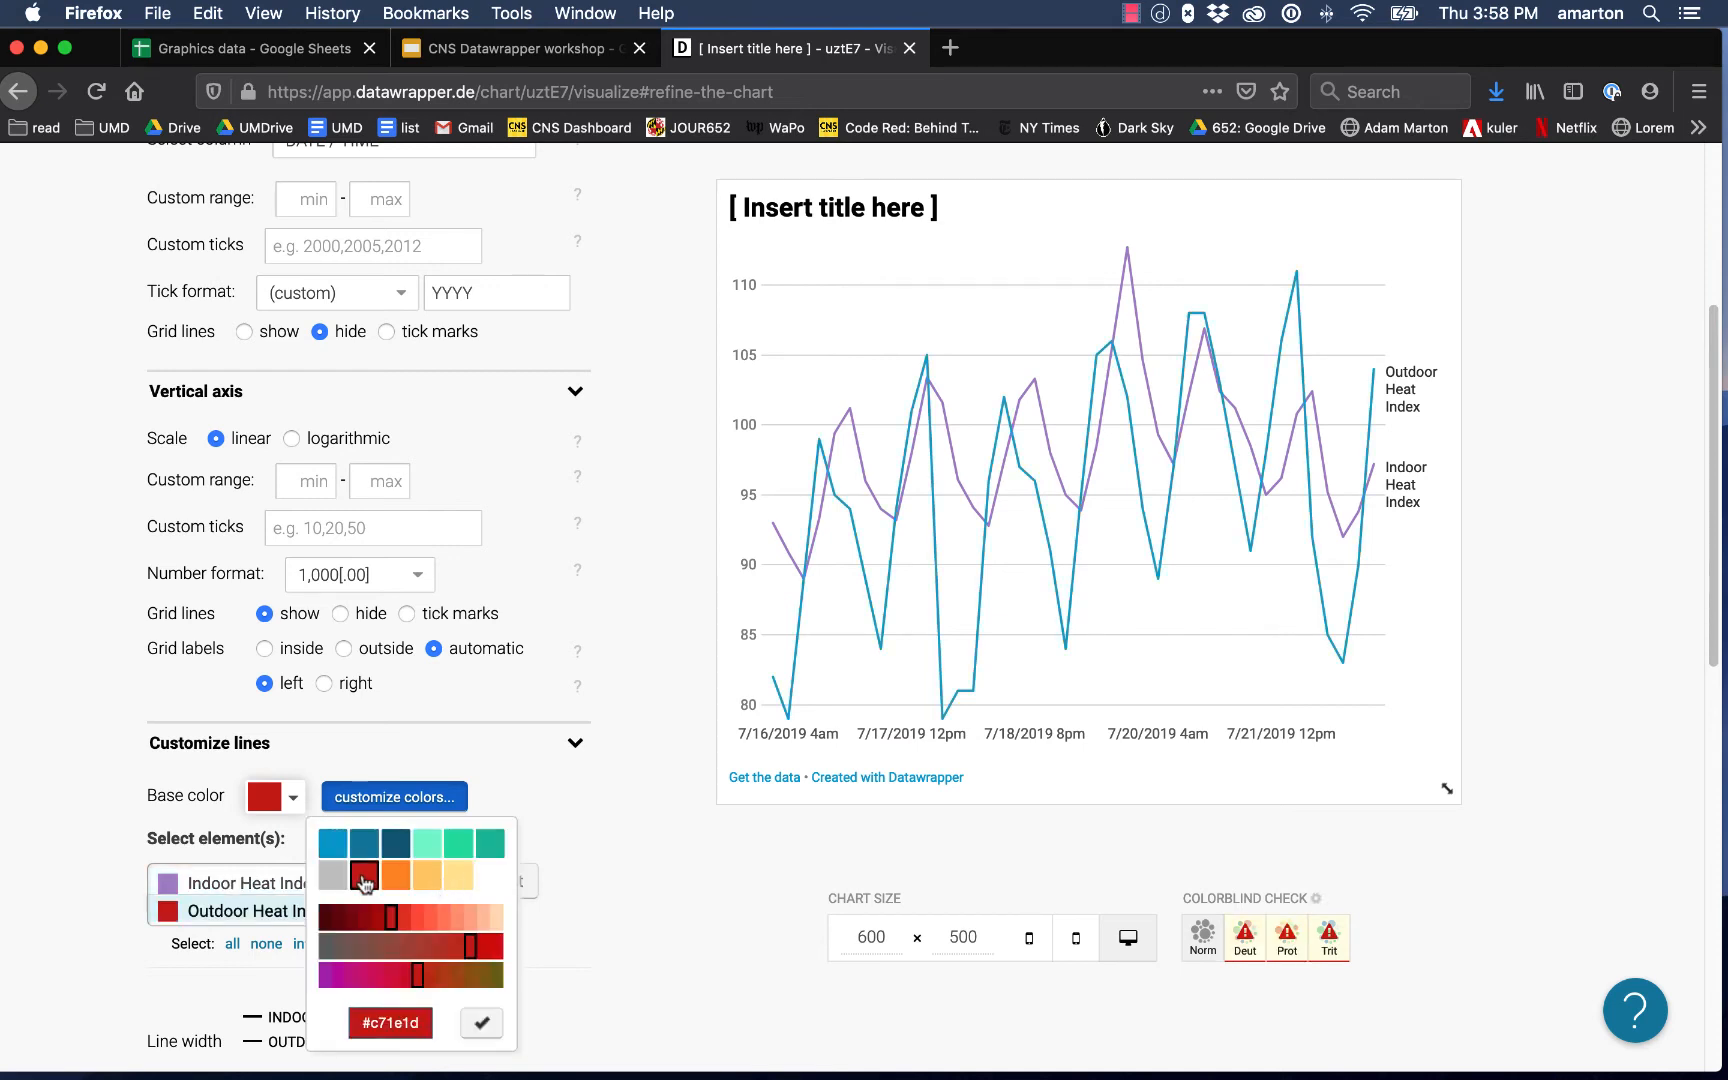
left_click(605, 936)
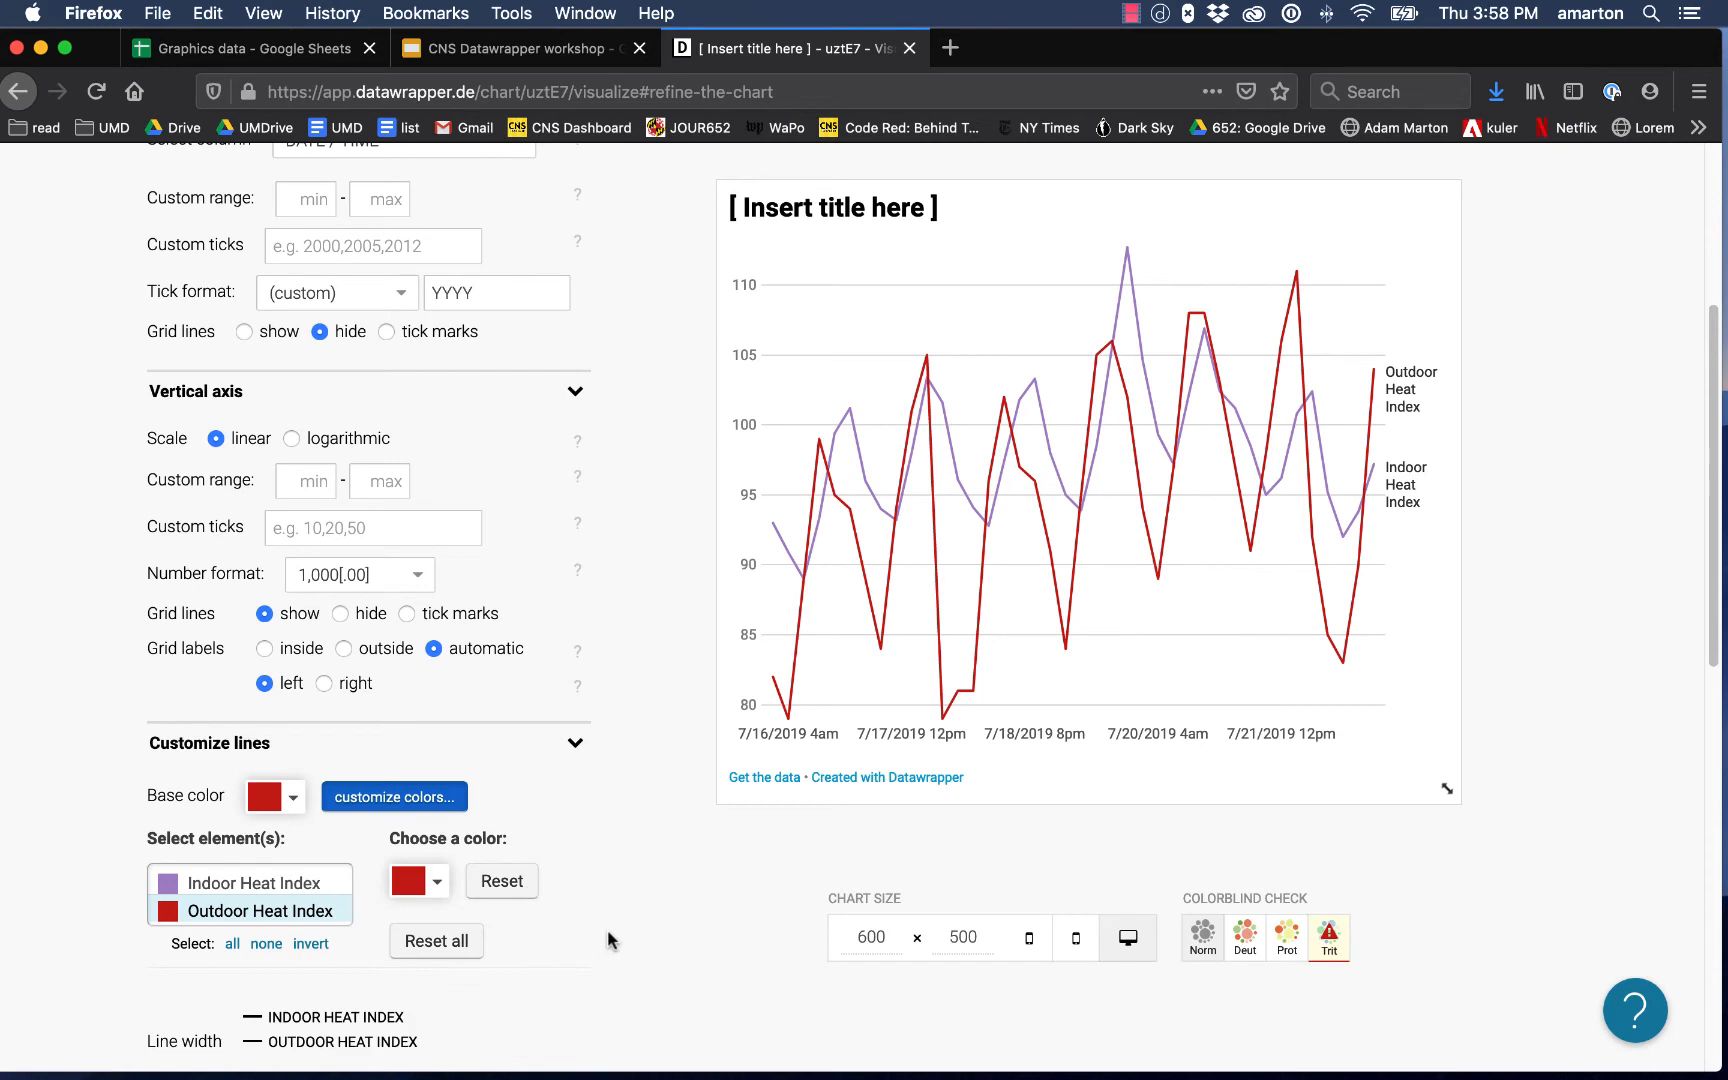
- Reset all custom line colors and keep #c71e1d as the base color
left_click(432, 939)
left_click(285, 800)
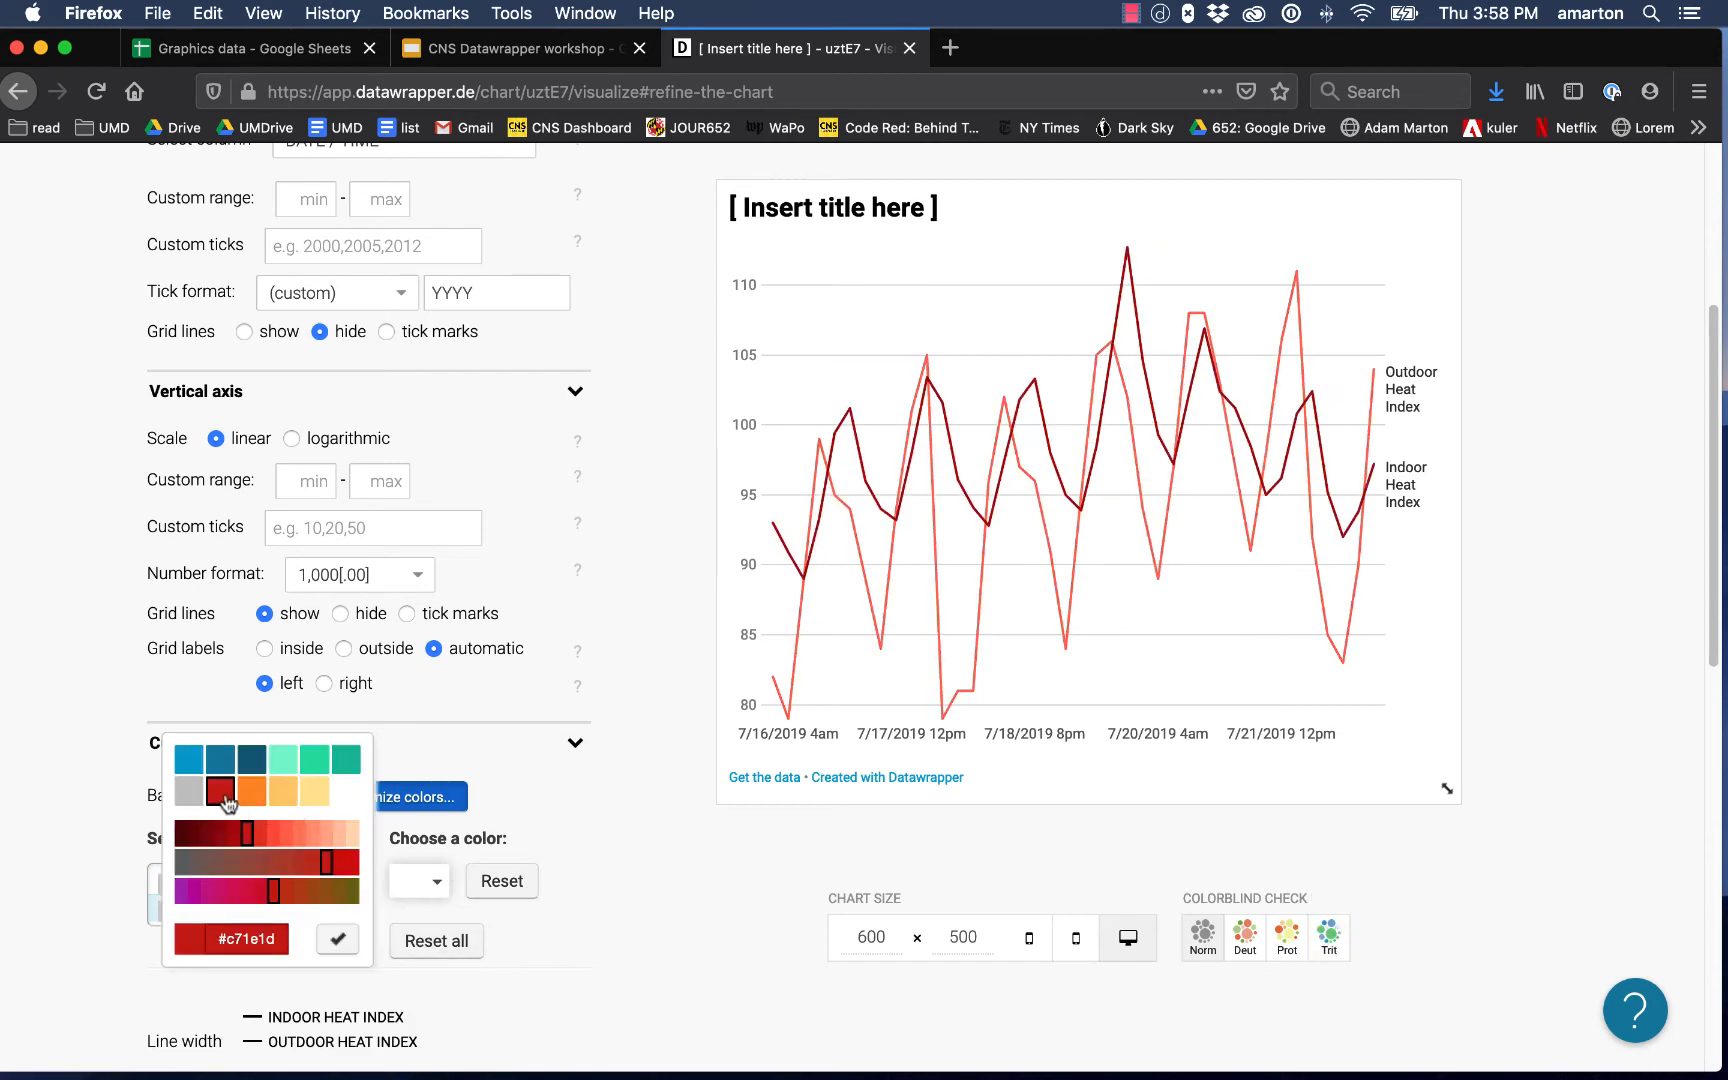
left_click(655, 960)
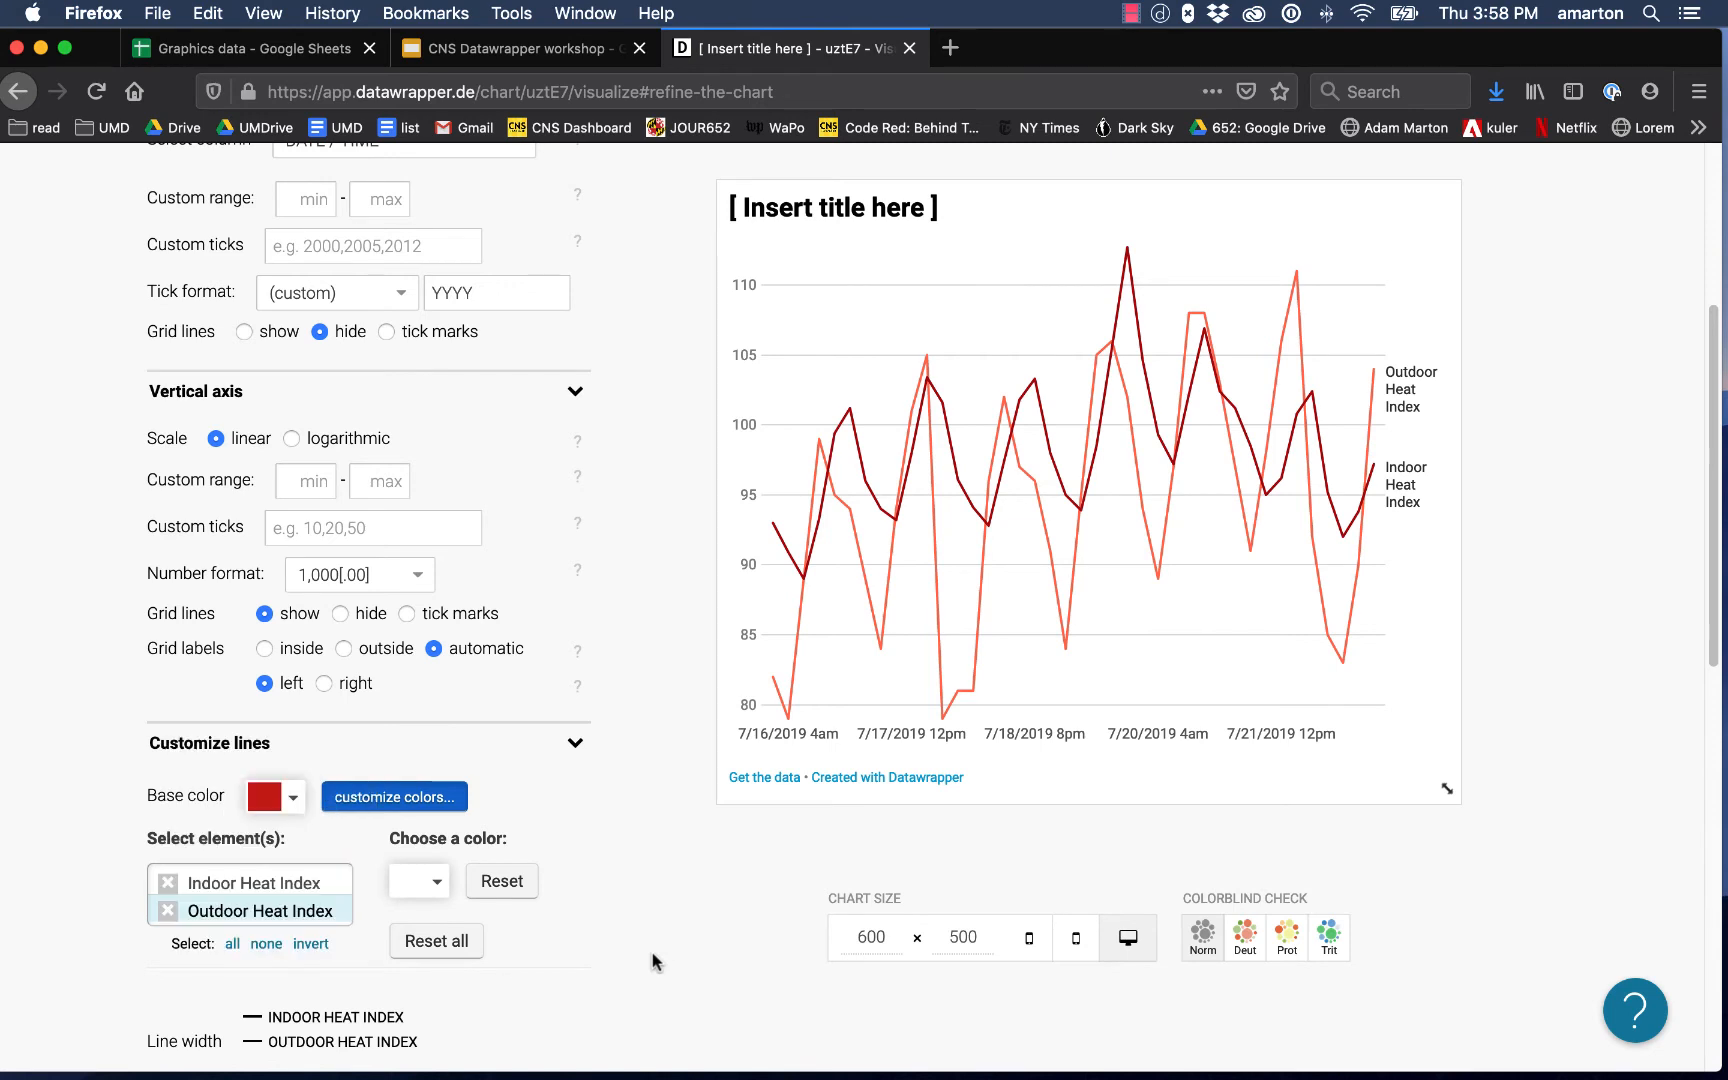
- Increase the line width of the Indoor Heat Index line by two levels
scroll(608, 913, "down", 3)
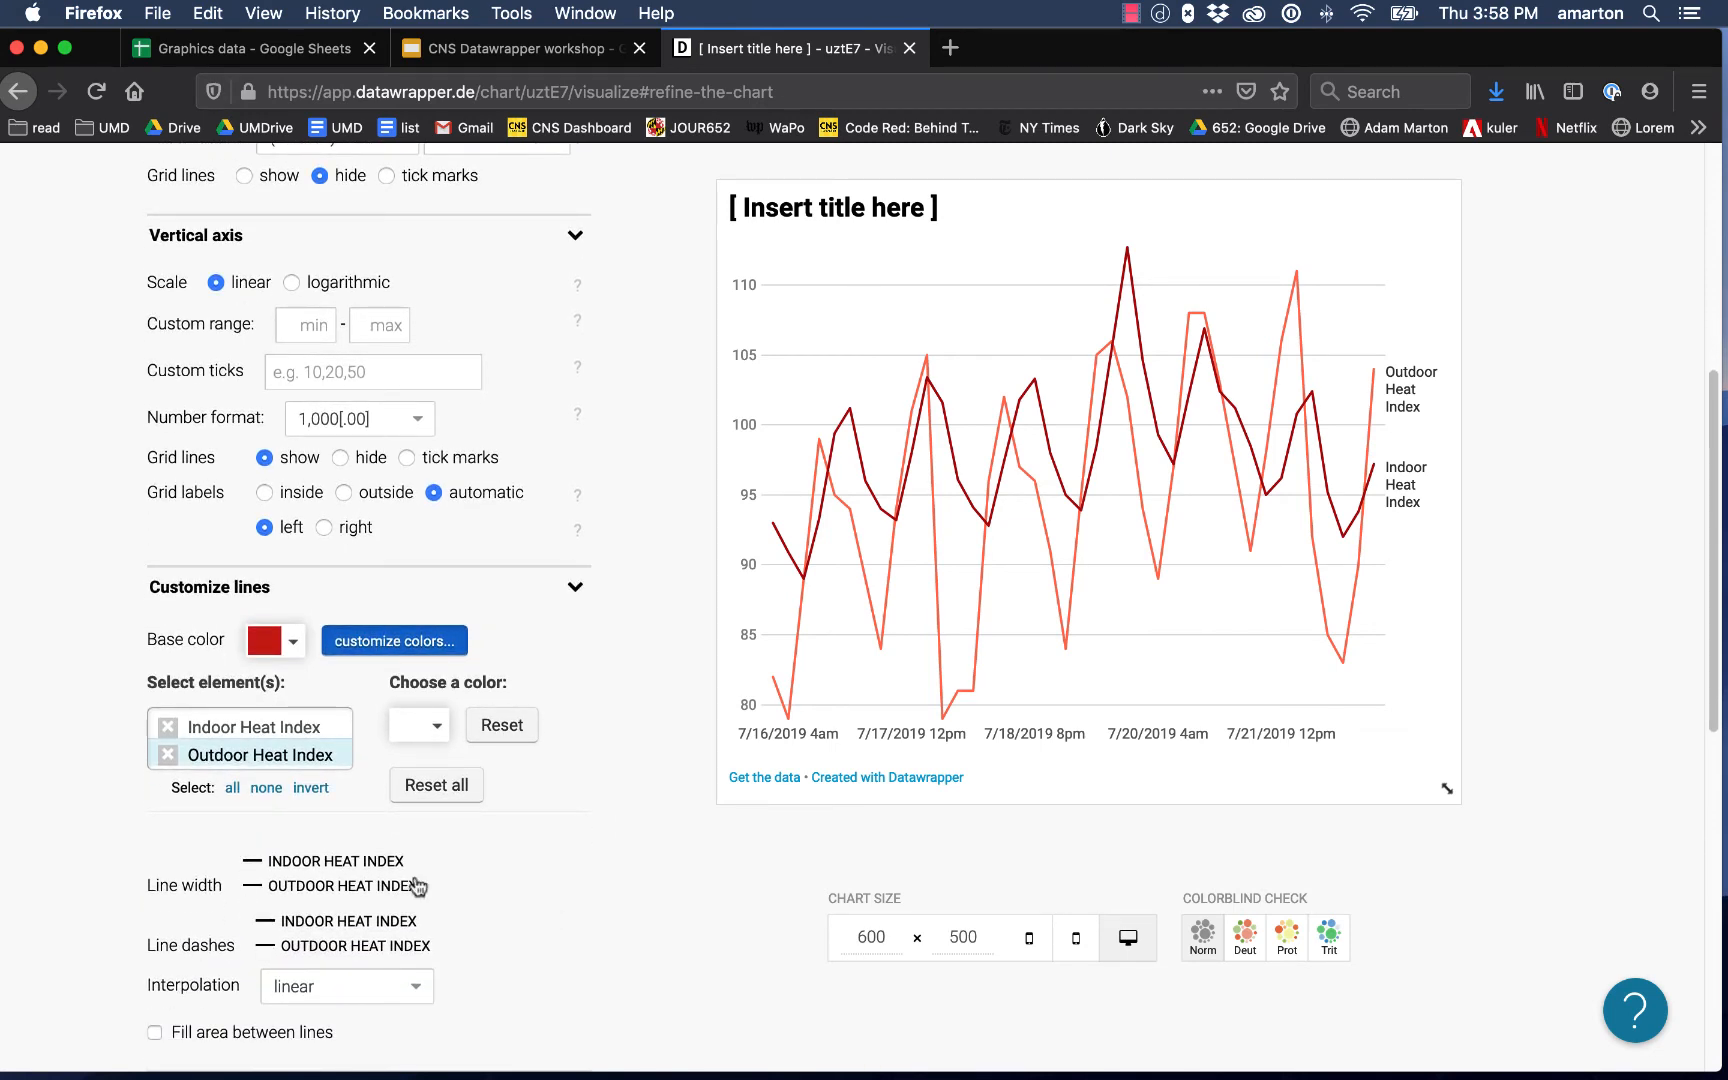
left_click(258, 862)
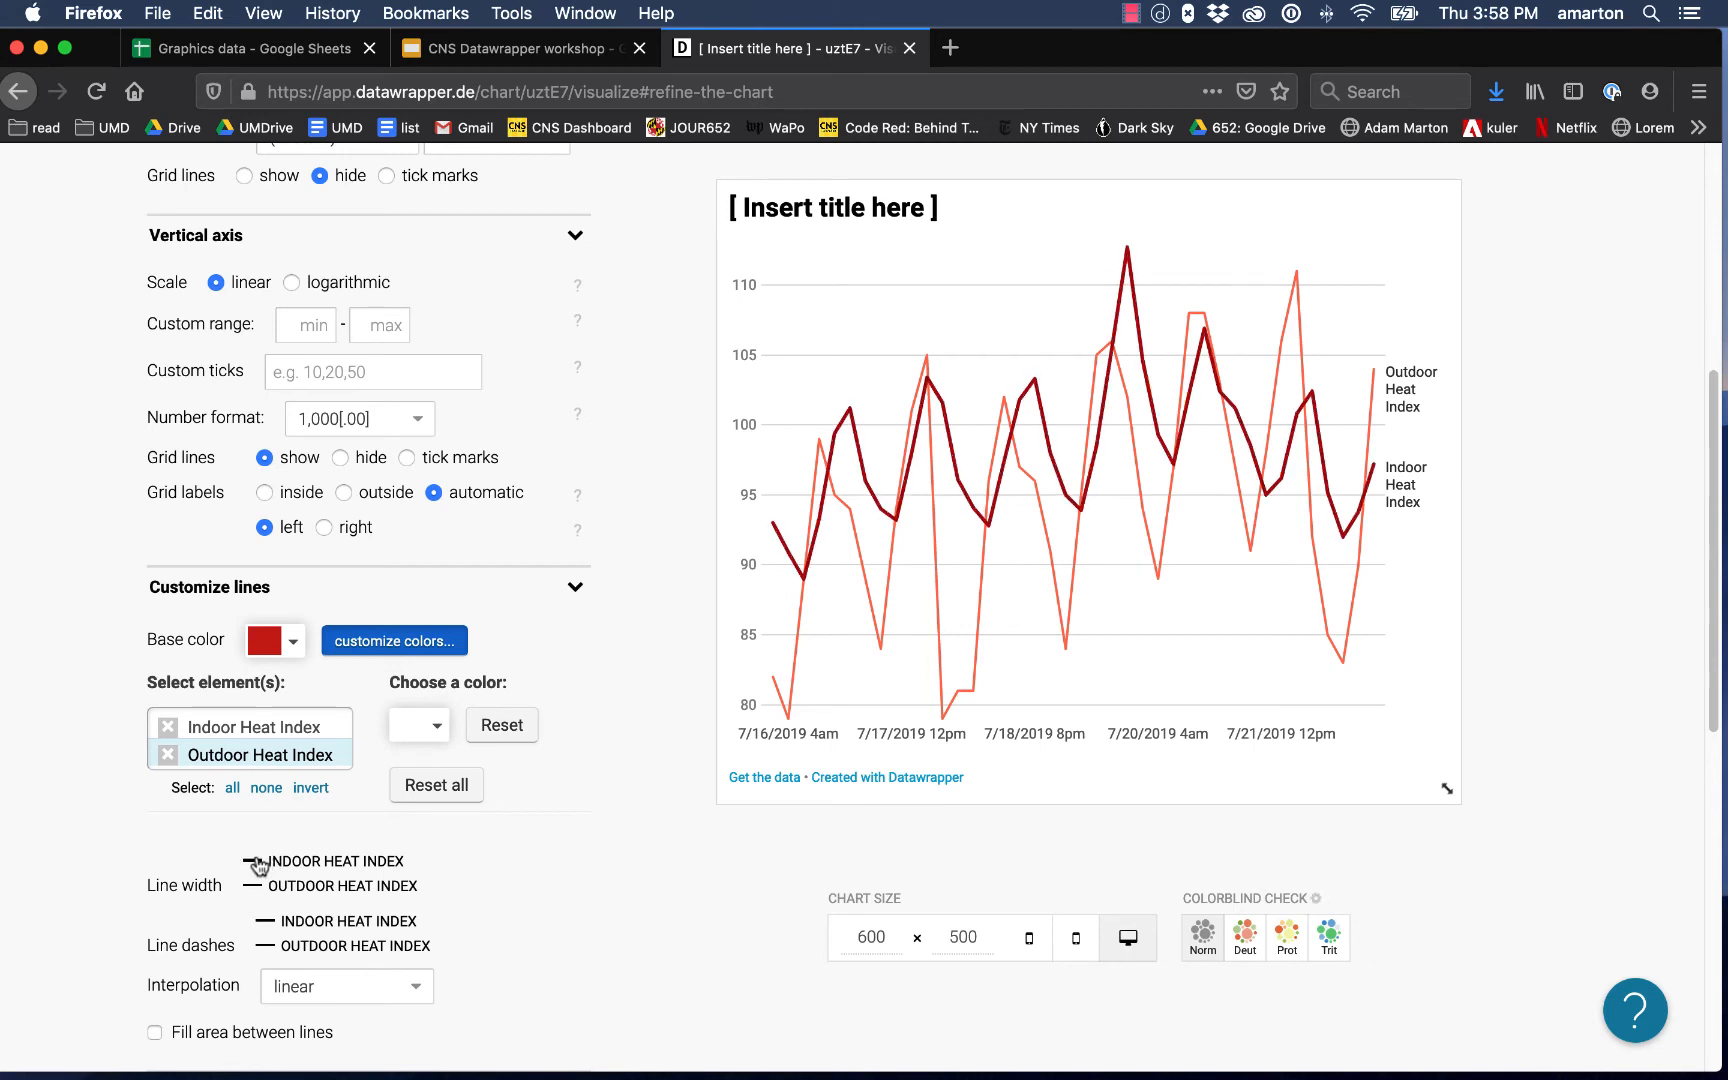
left_click(258, 862)
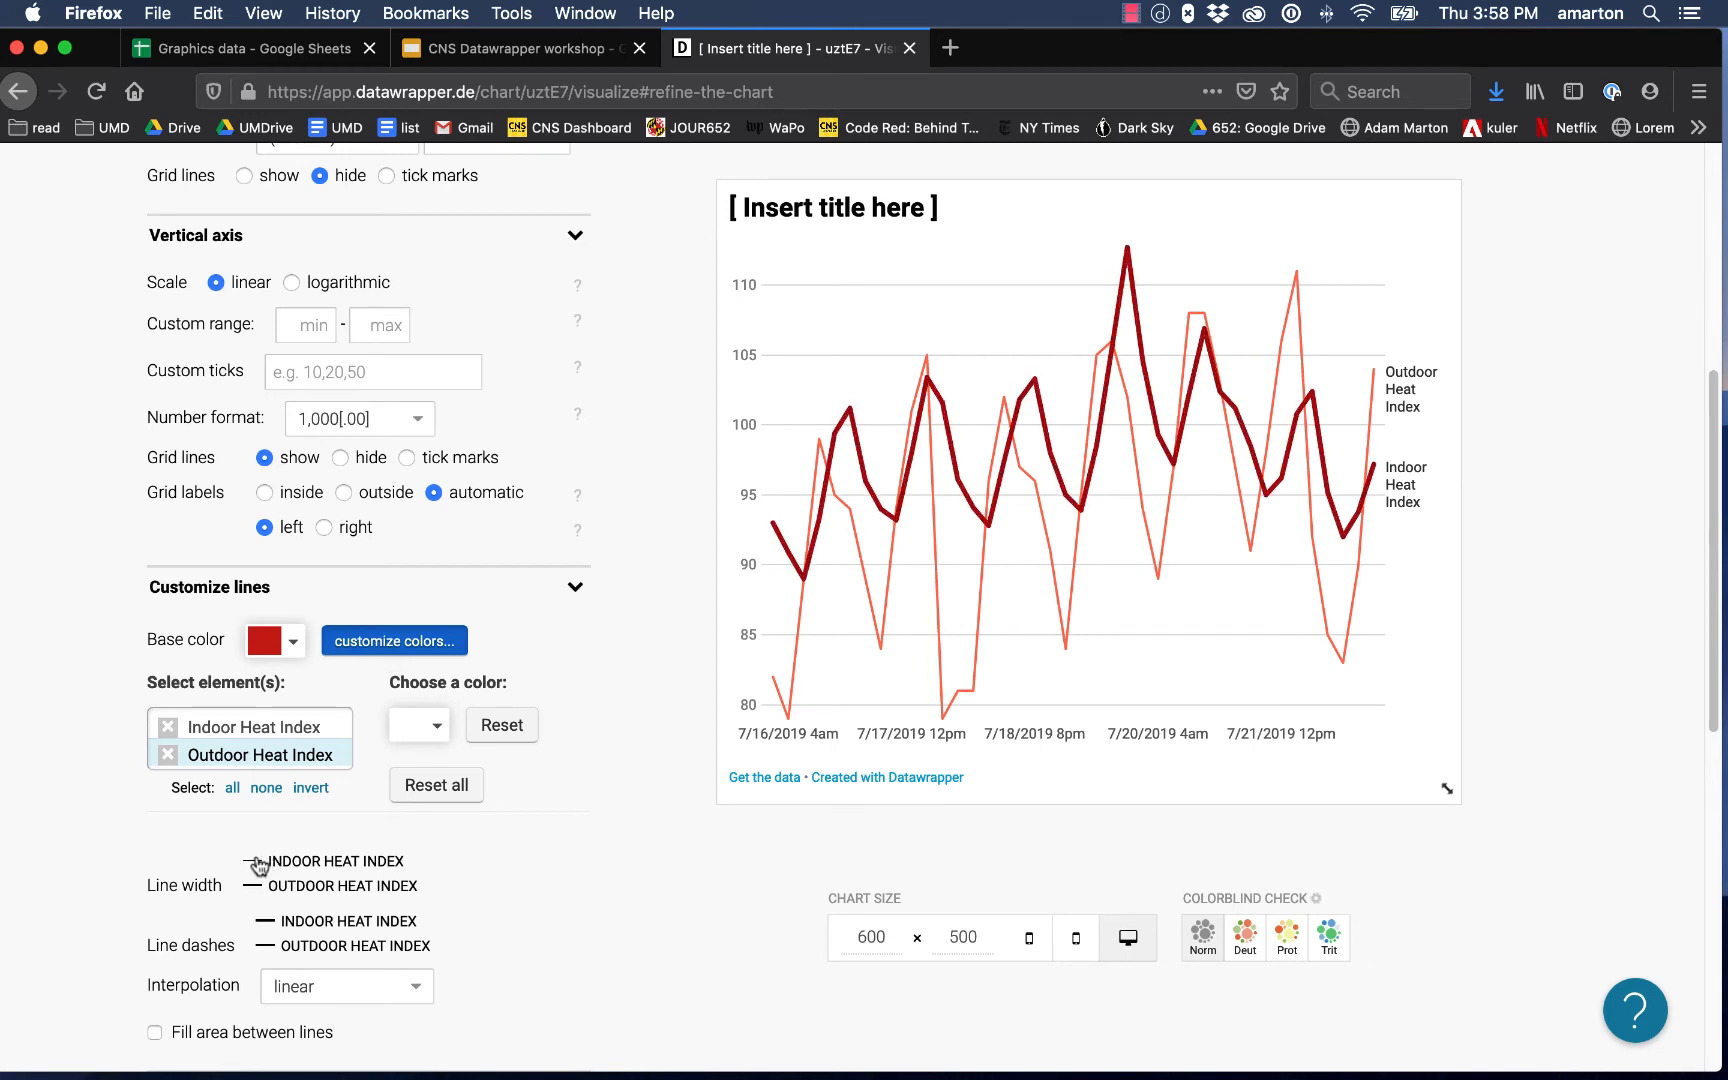
- Cycle the Indoor Heat Index line's width back to the same medium thickness as the Outdoor Heat Index line
left_click(258, 862)
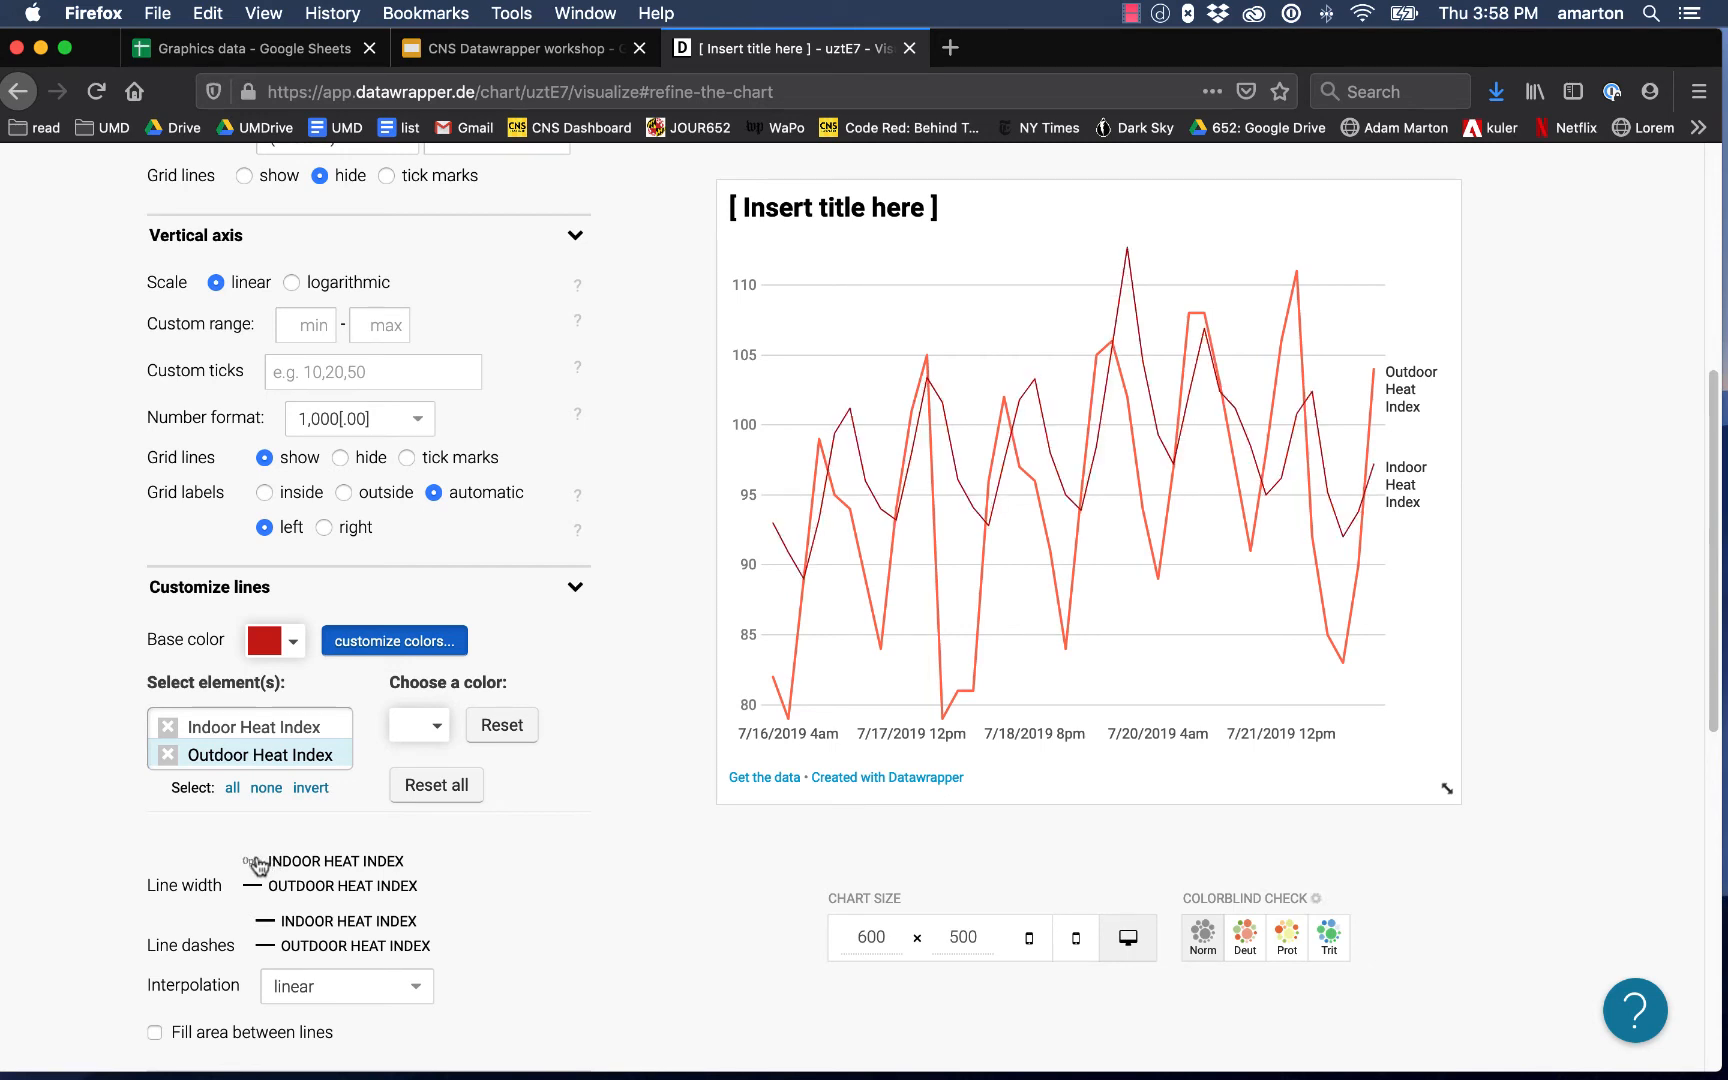
left_click(258, 862)
left_click(258, 862)
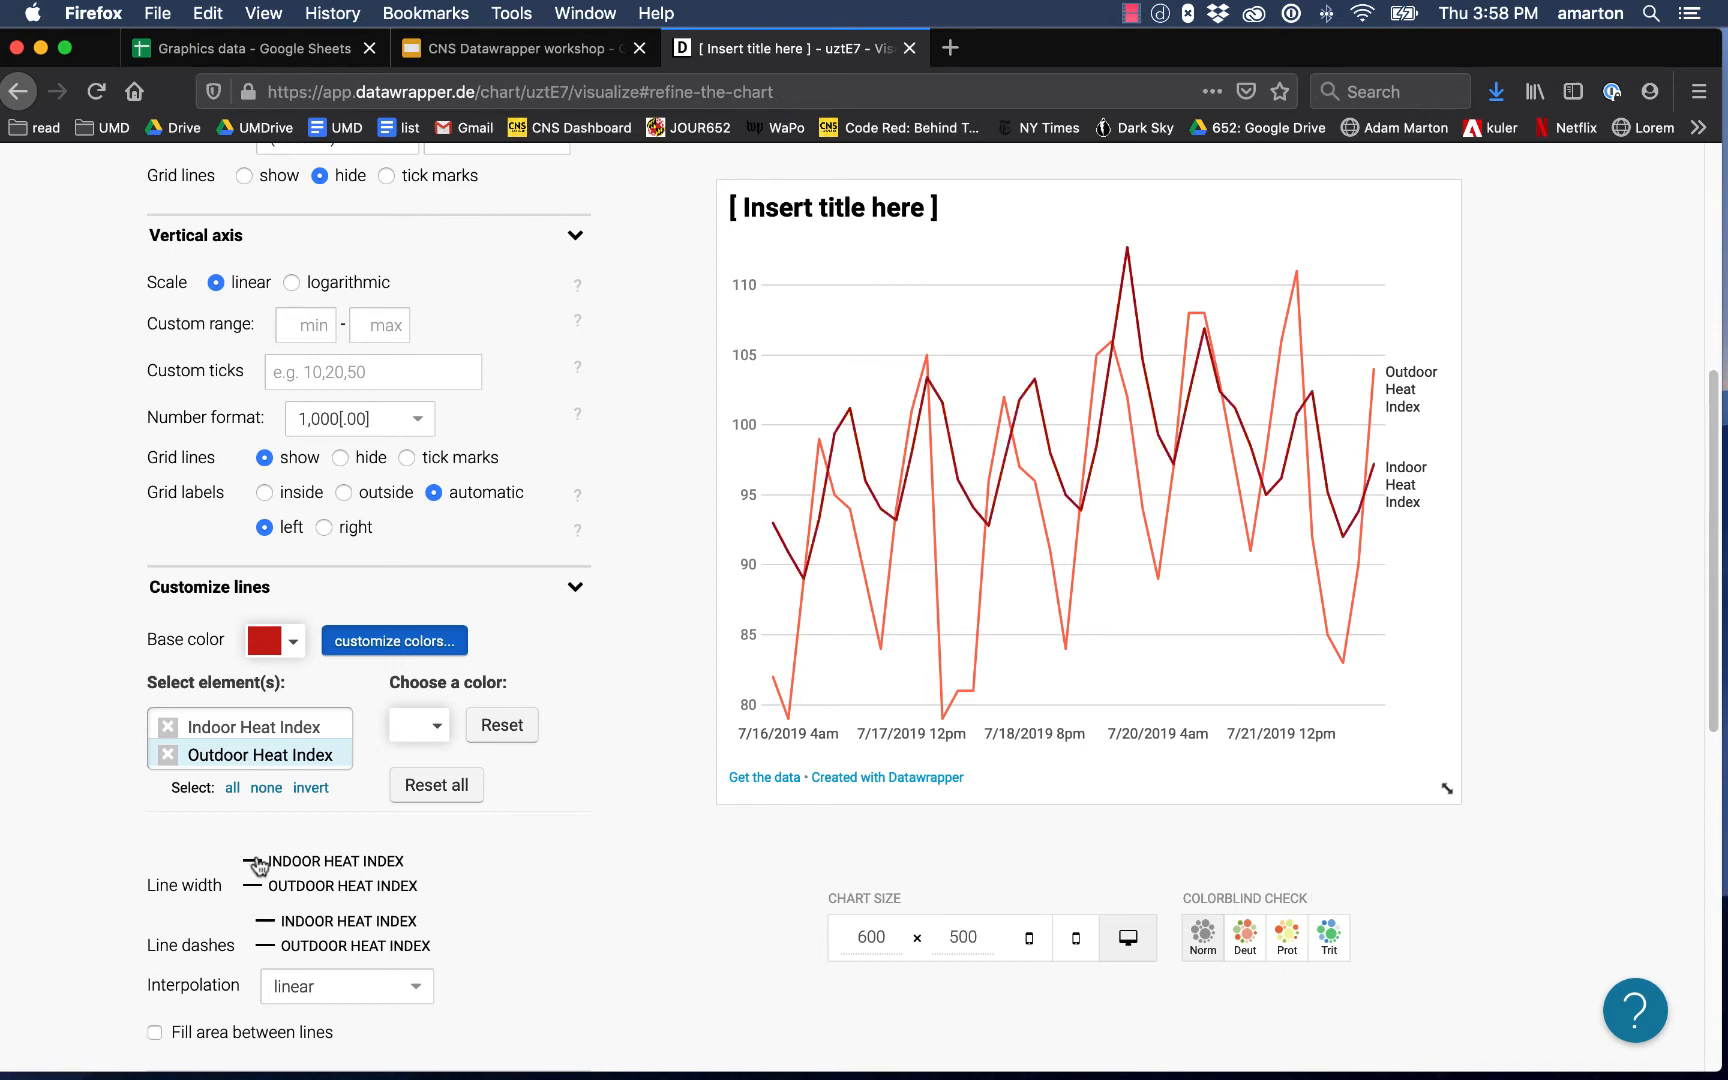
- Try the dashed line styles on the Indoor Heat Index line and return it to solid
scroll(547, 876, "down", 1)
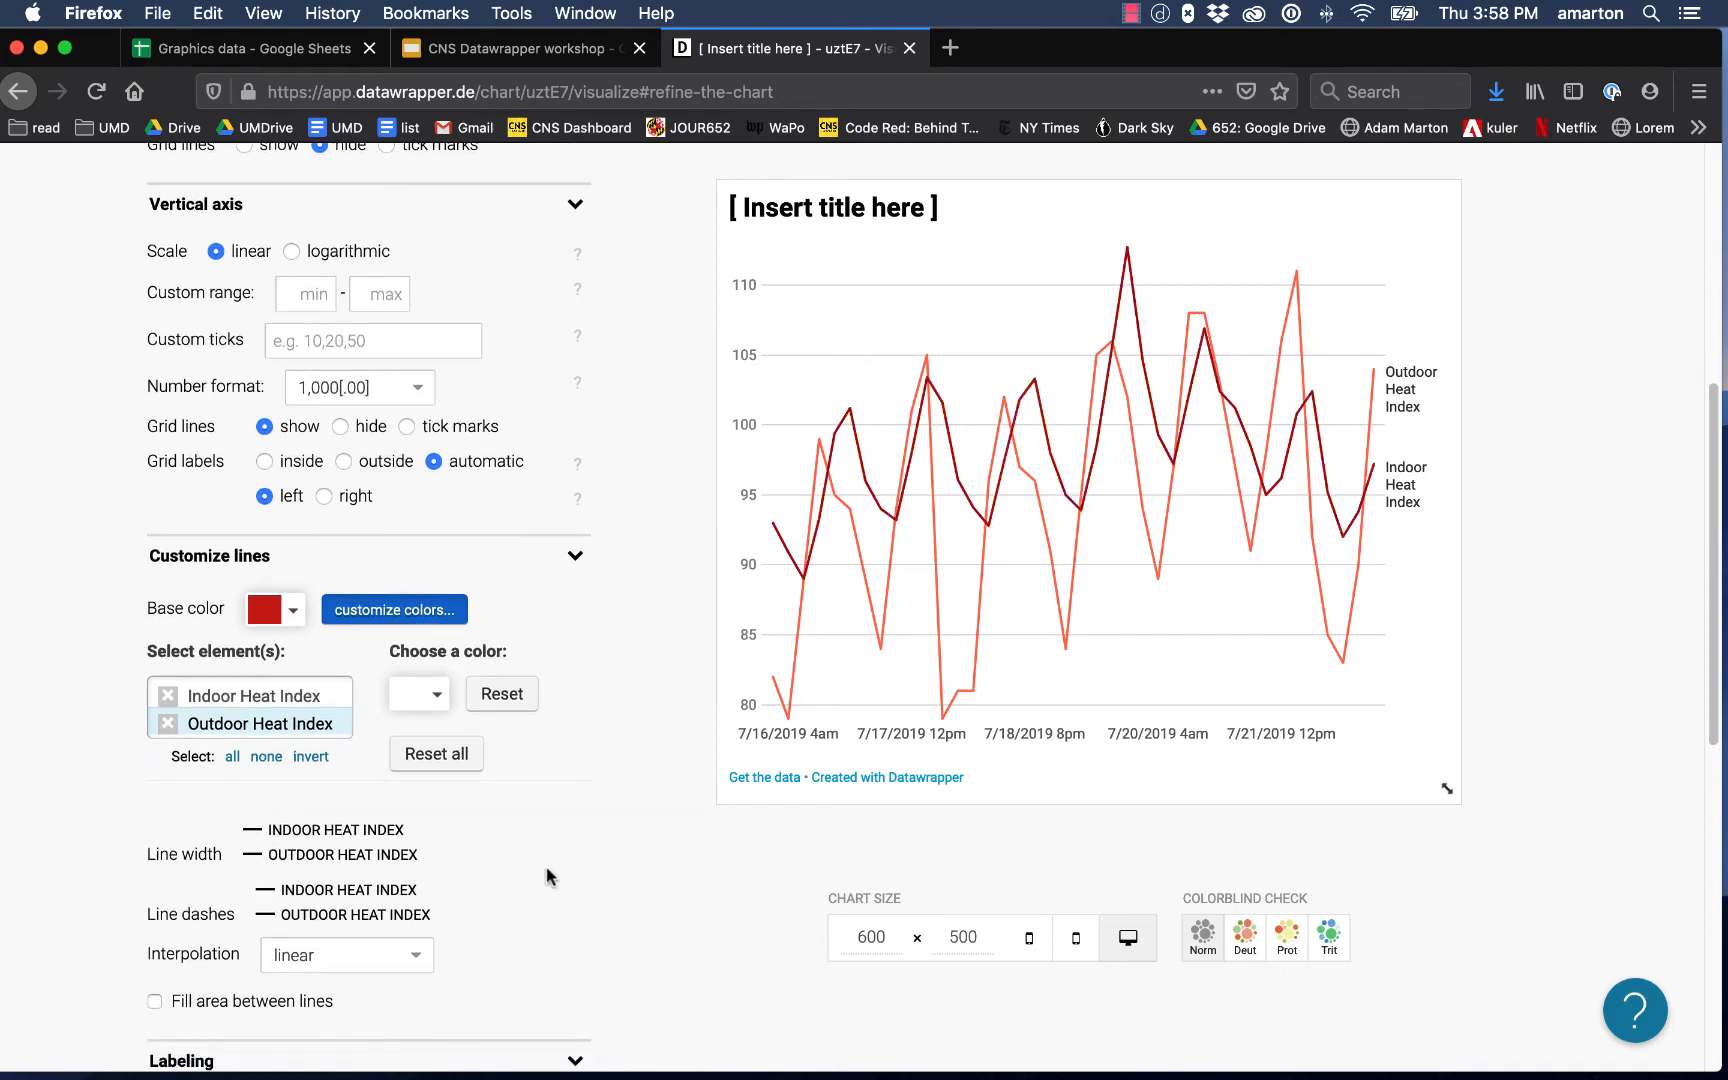
scroll(547, 876, "down", 2)
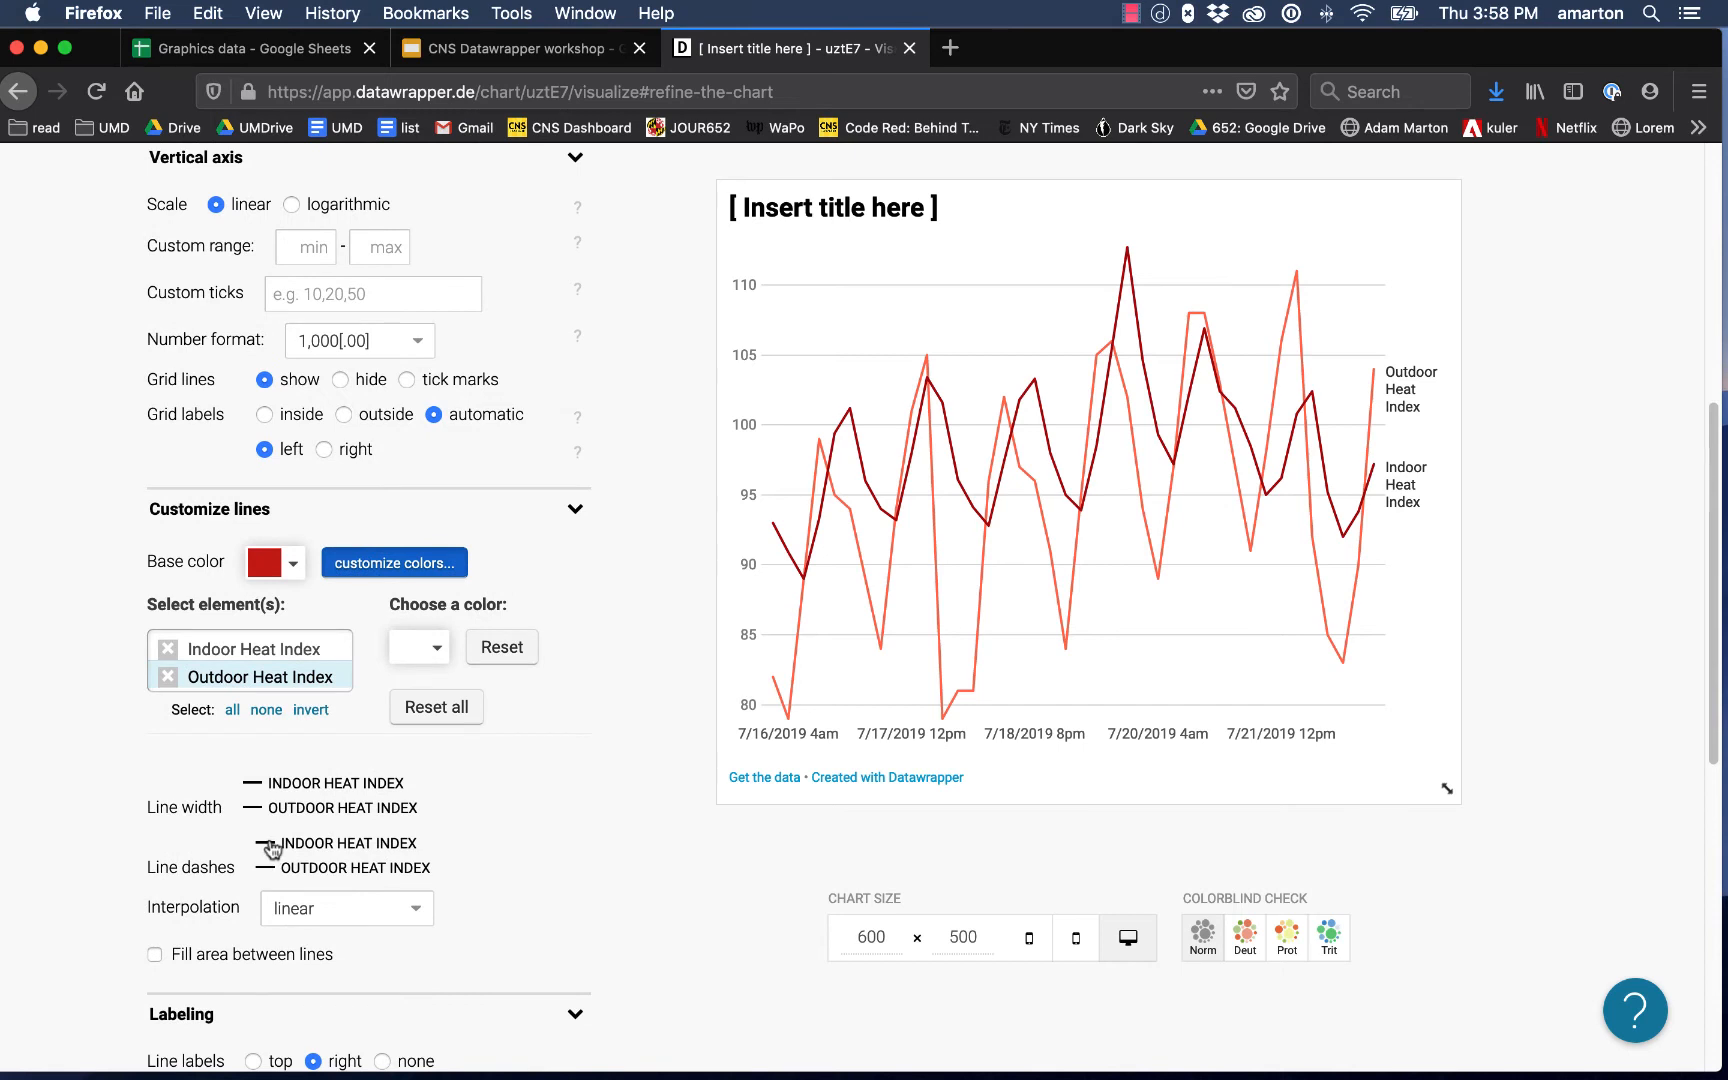
left_click(270, 845)
left_click(270, 845)
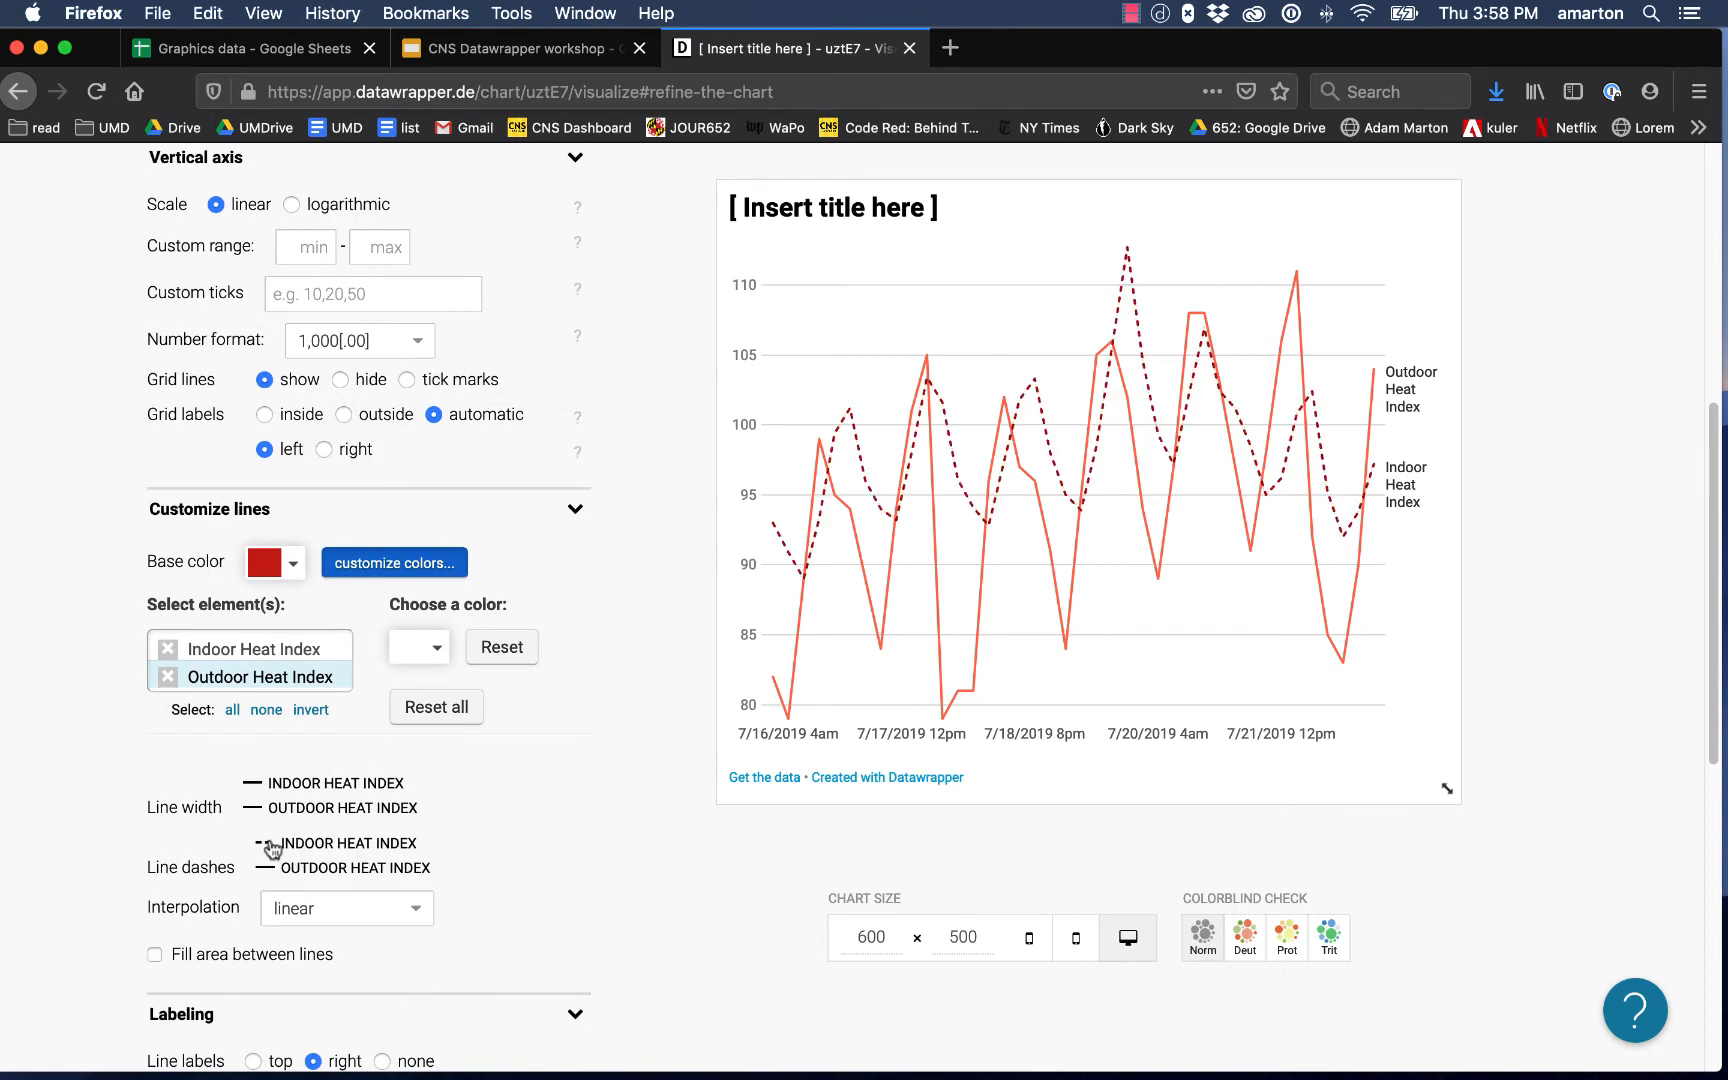
left_click(270, 845)
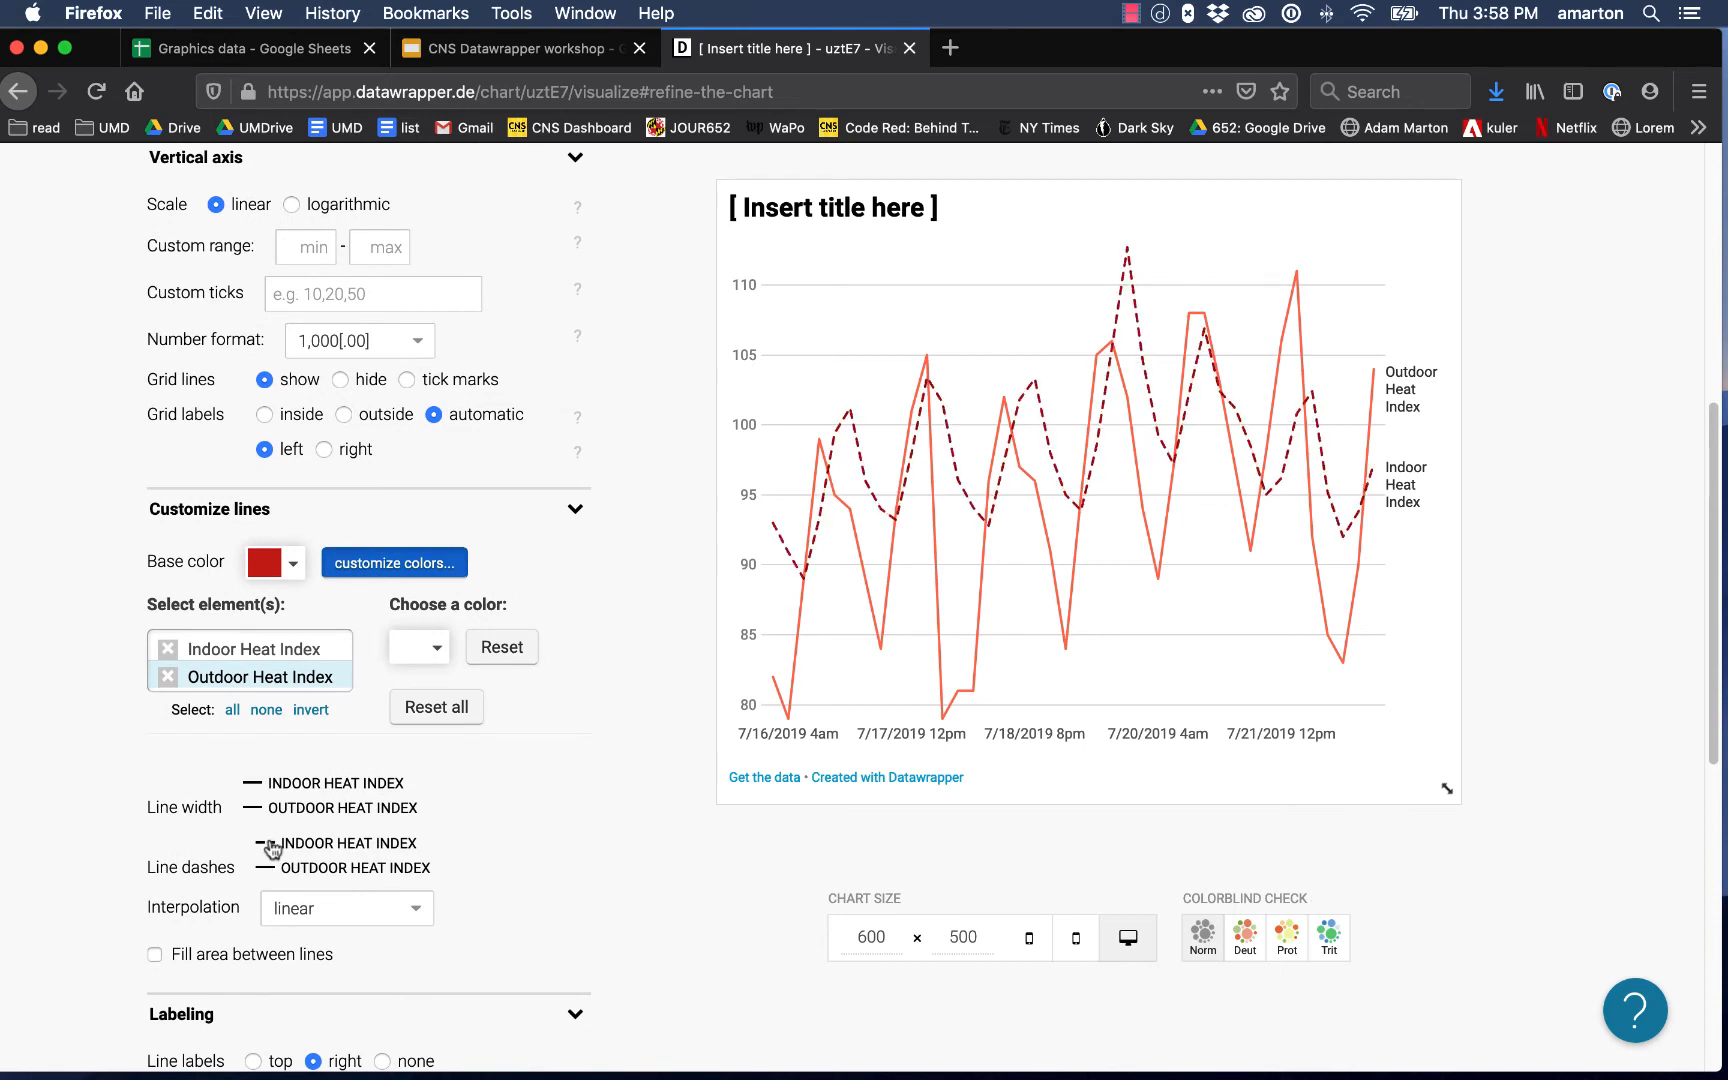
left_click(271, 848)
- Try the curved interpolation for the lines, and set the interpolation to curved (natural)
scroll(575, 878, "down", 3)
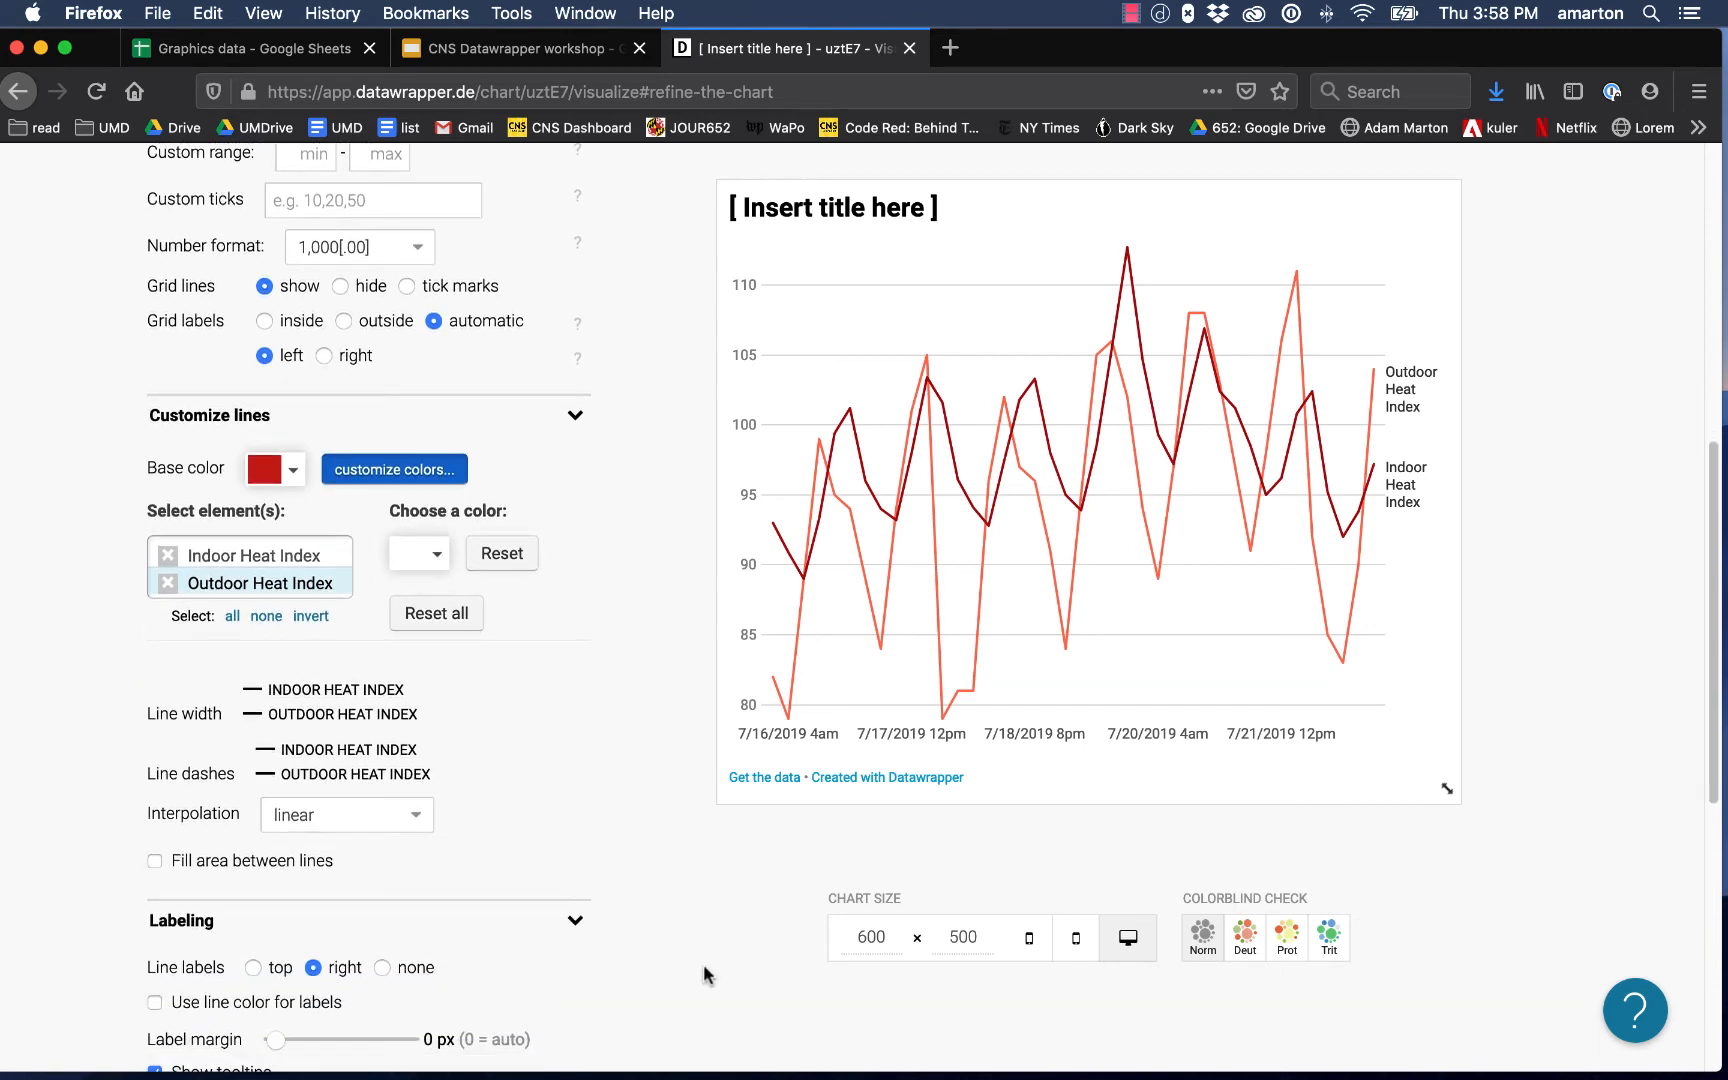
left_click(414, 818)
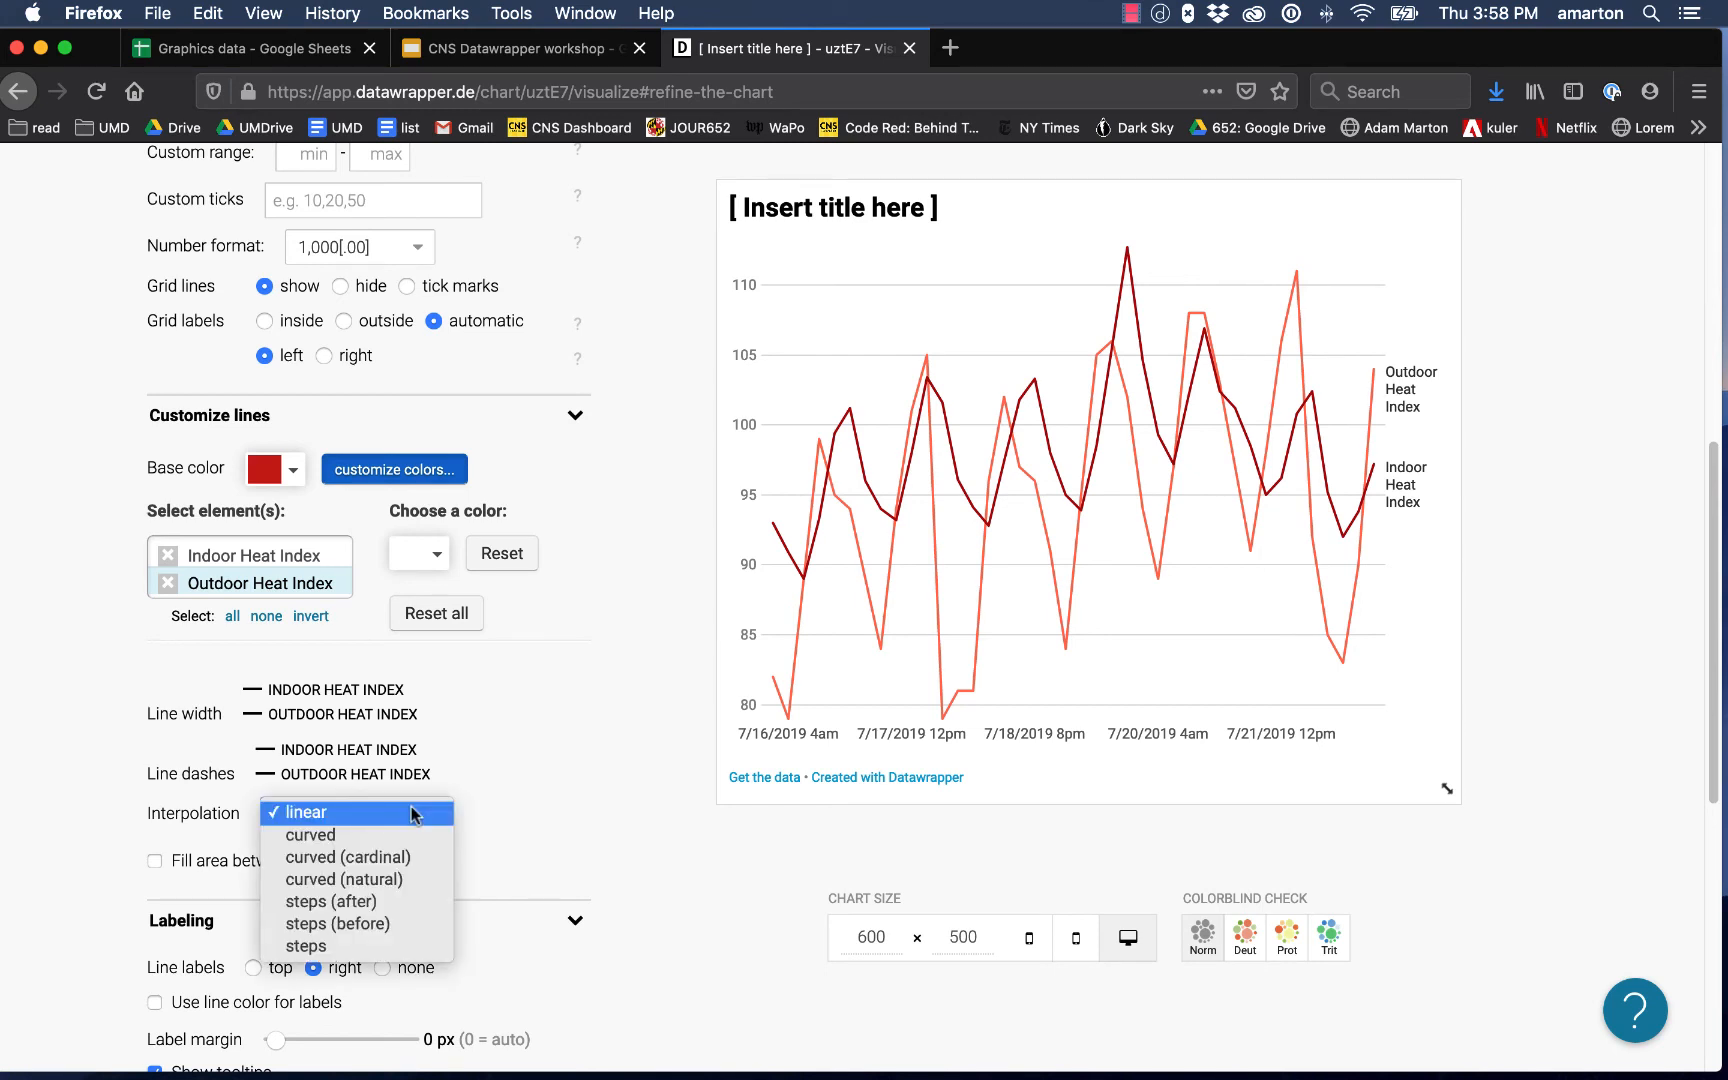
left_click(410, 836)
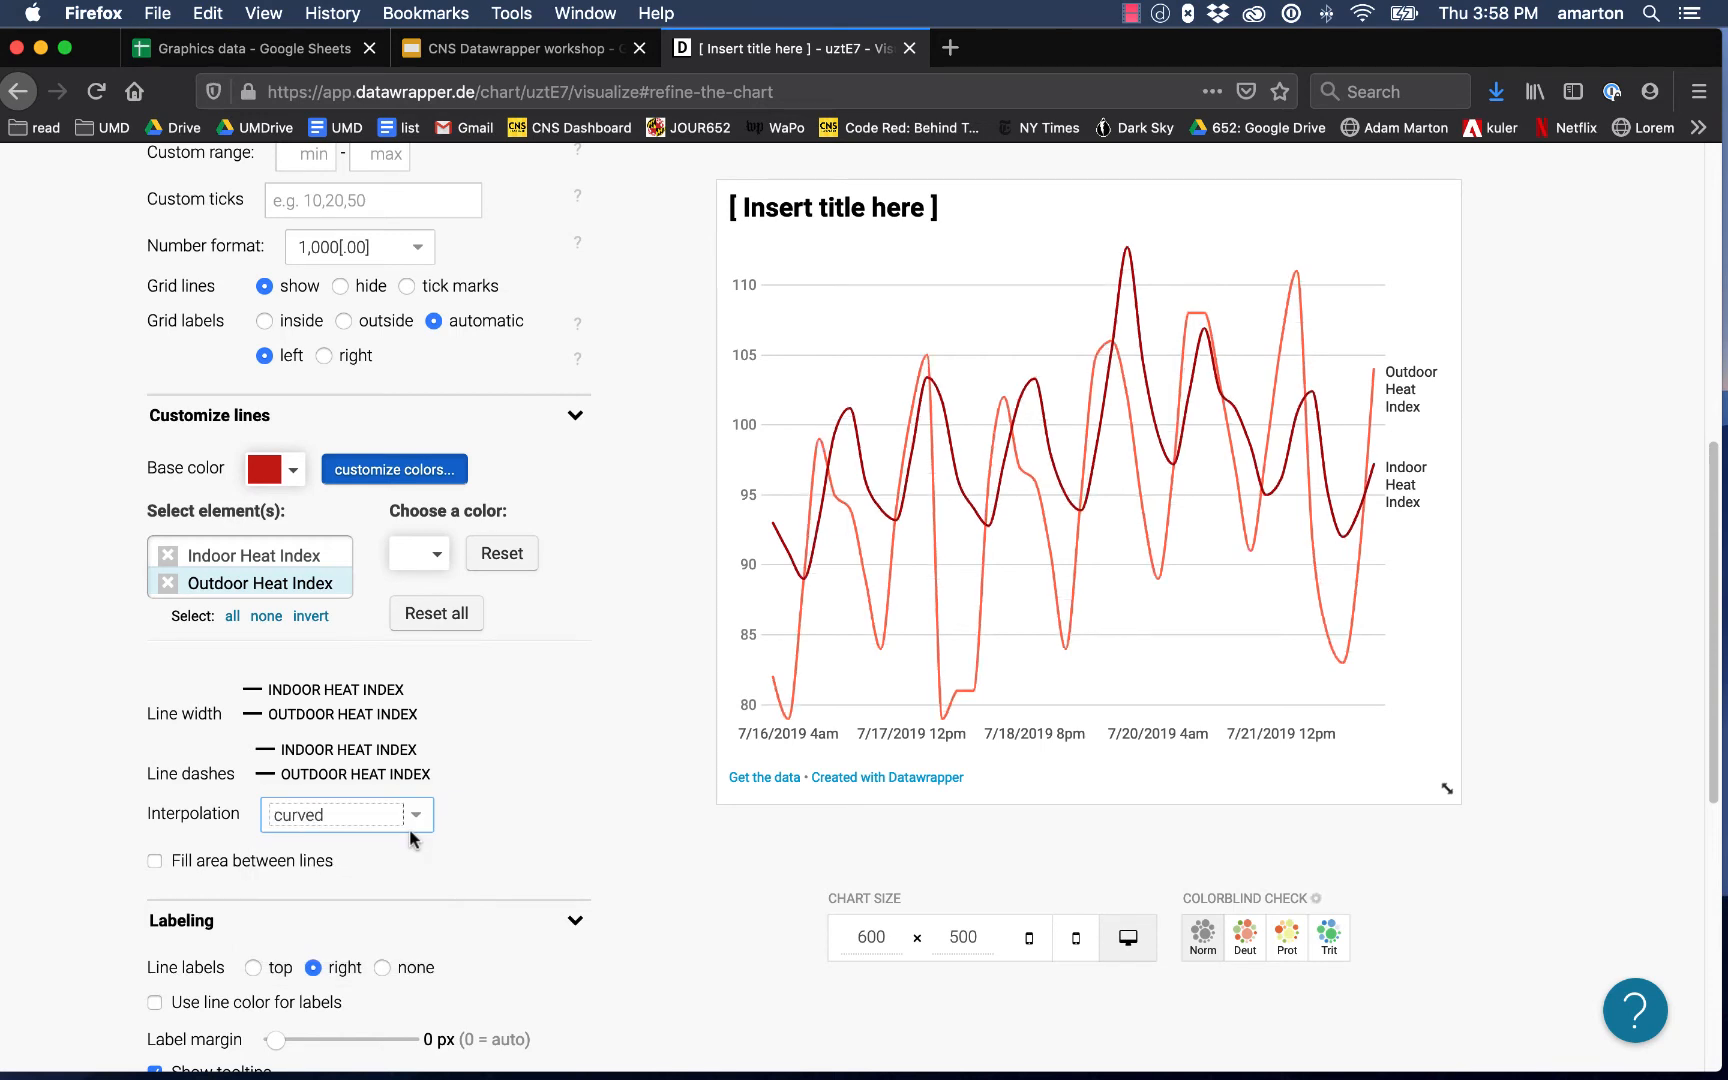
left_click(414, 813)
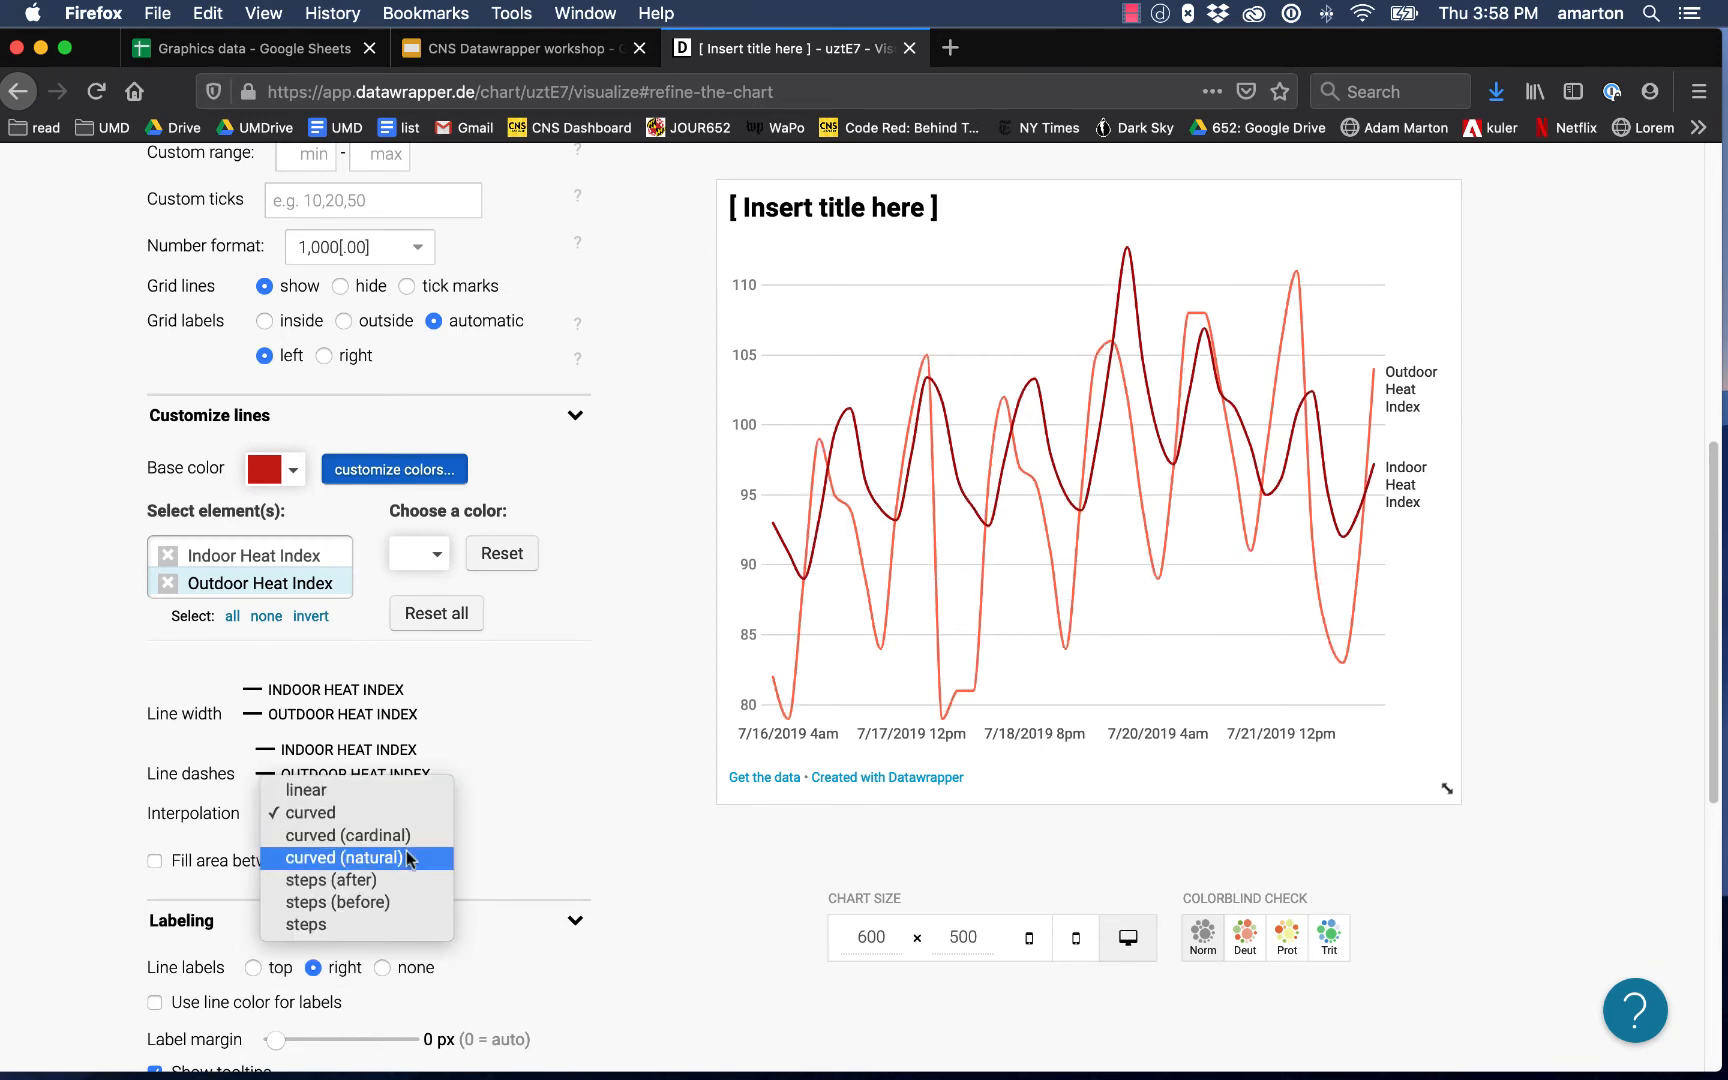
left_click(406, 851)
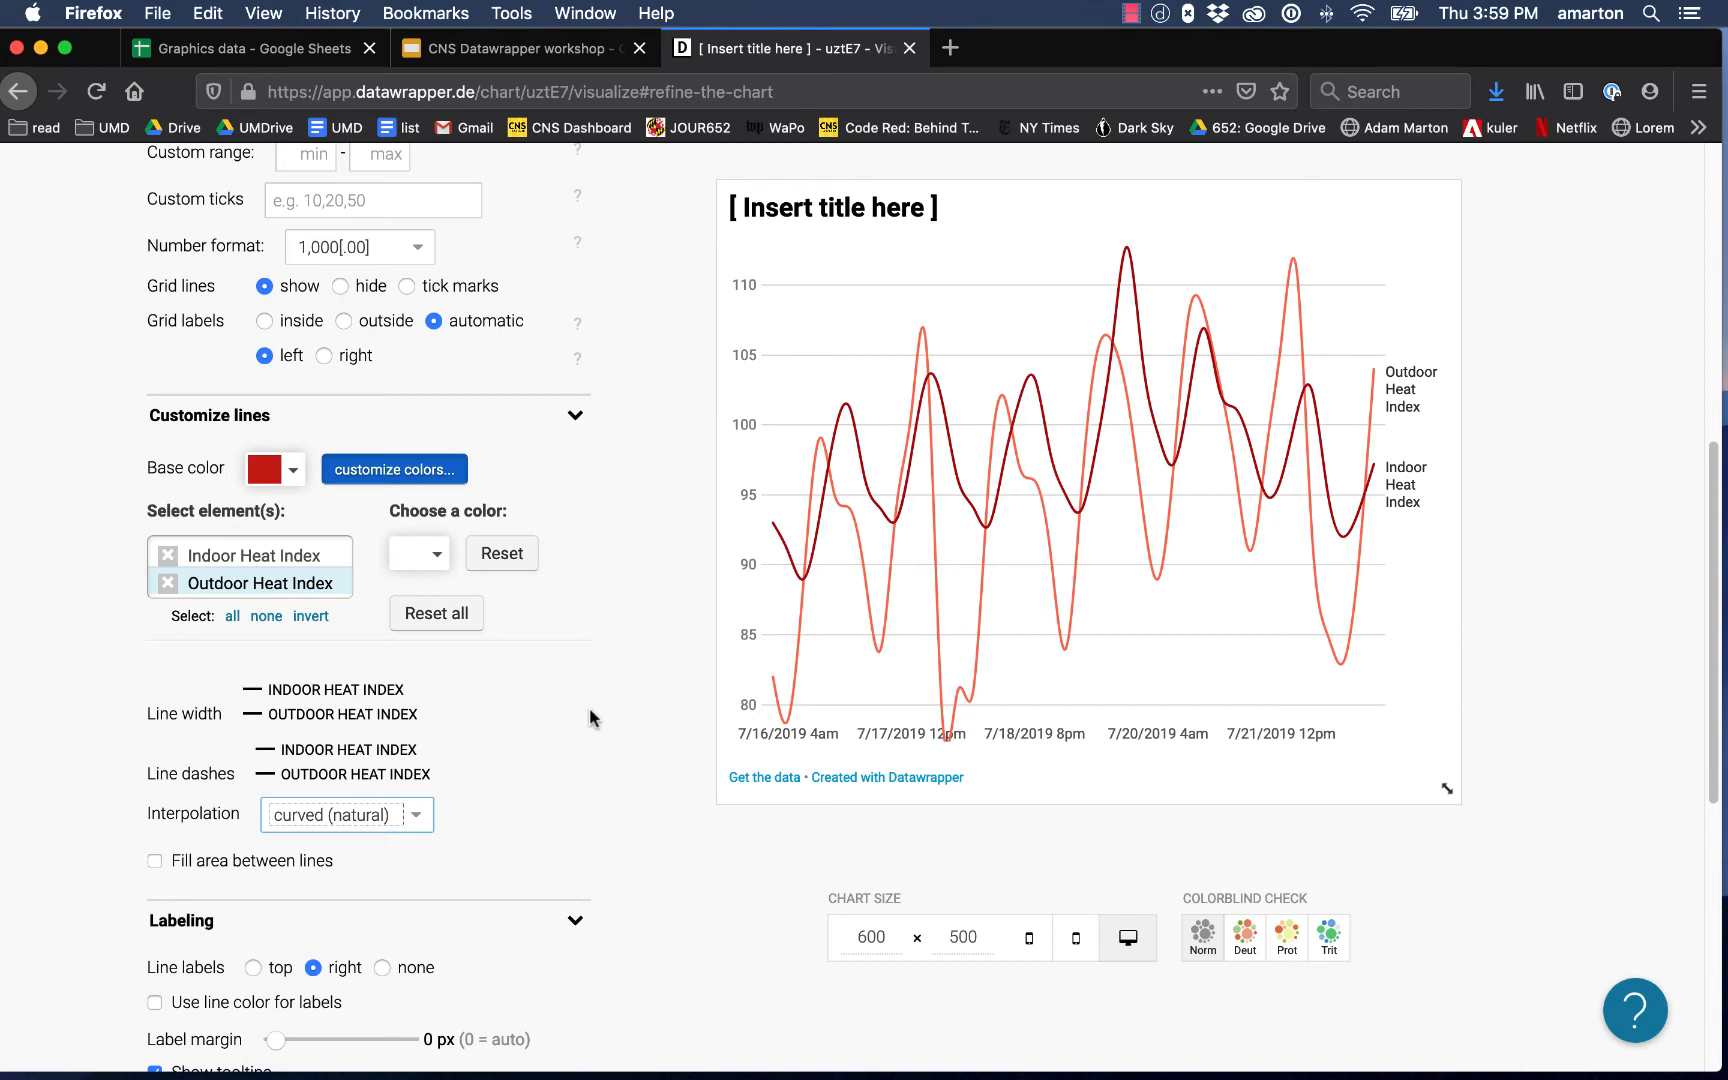
- Try filling the area between the two lines and turn the fill off again
left_click(207, 866)
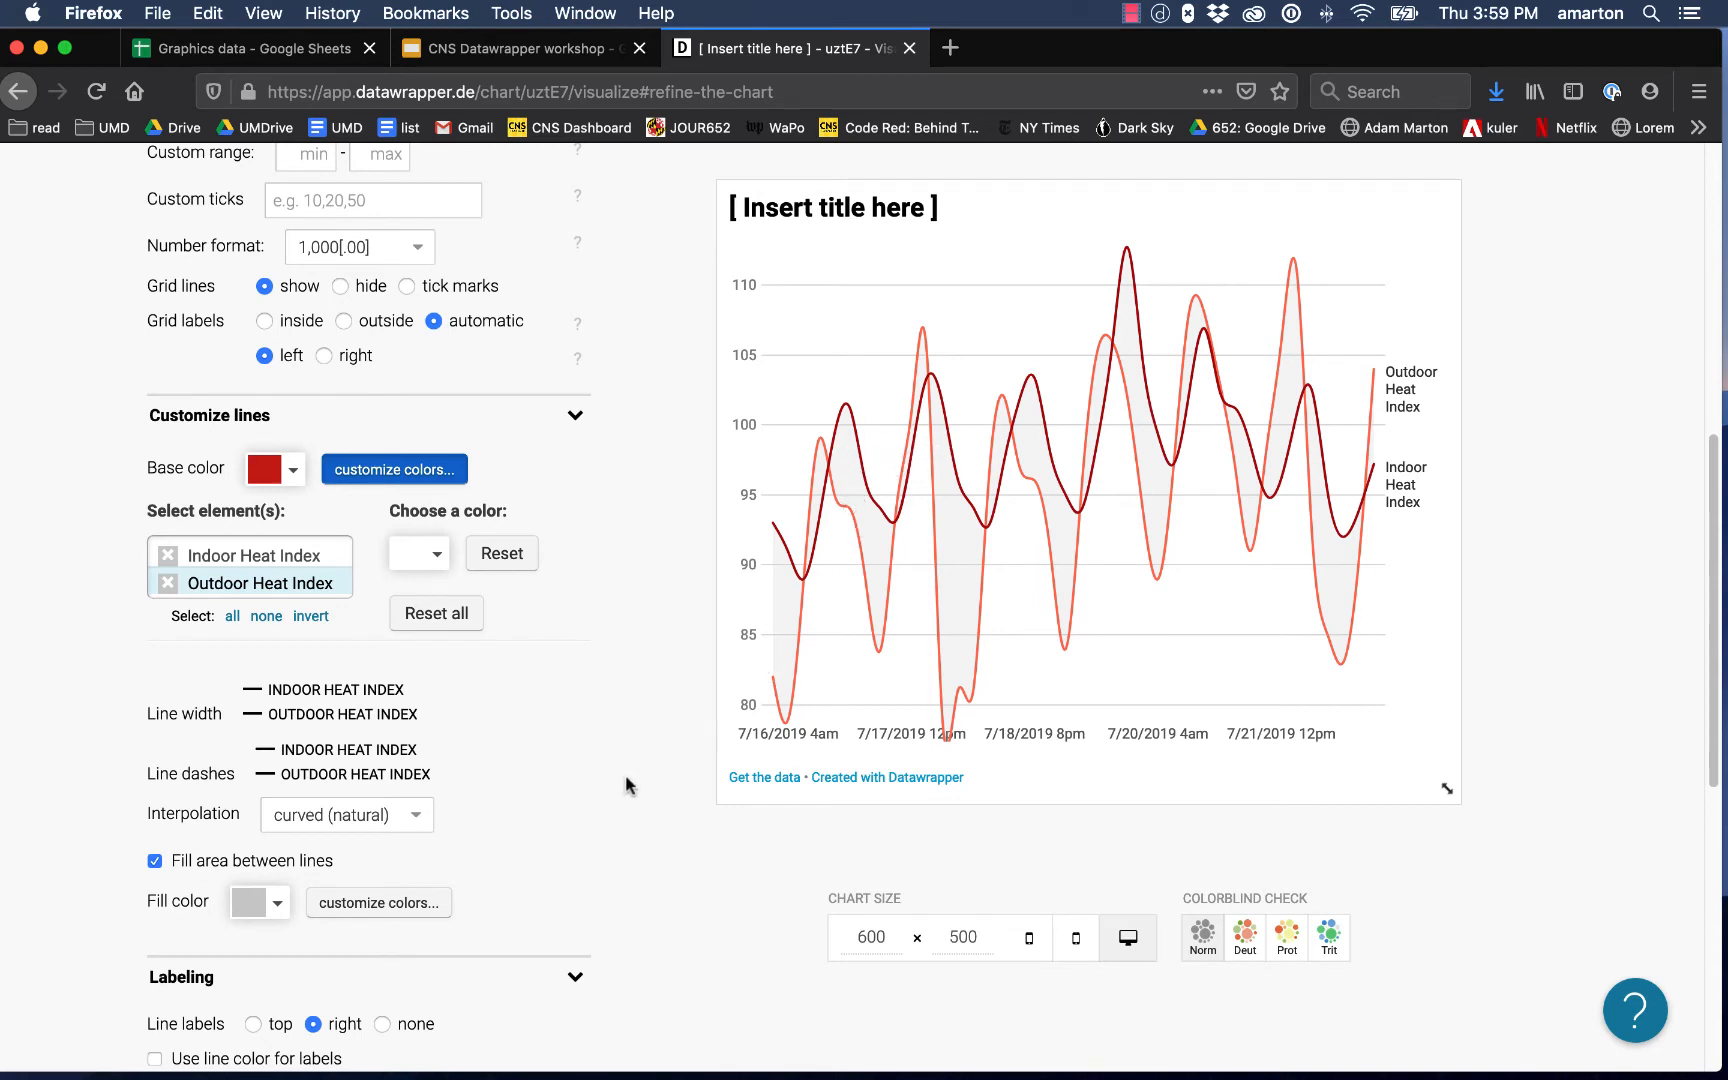
scroll(626, 780, "down", 1)
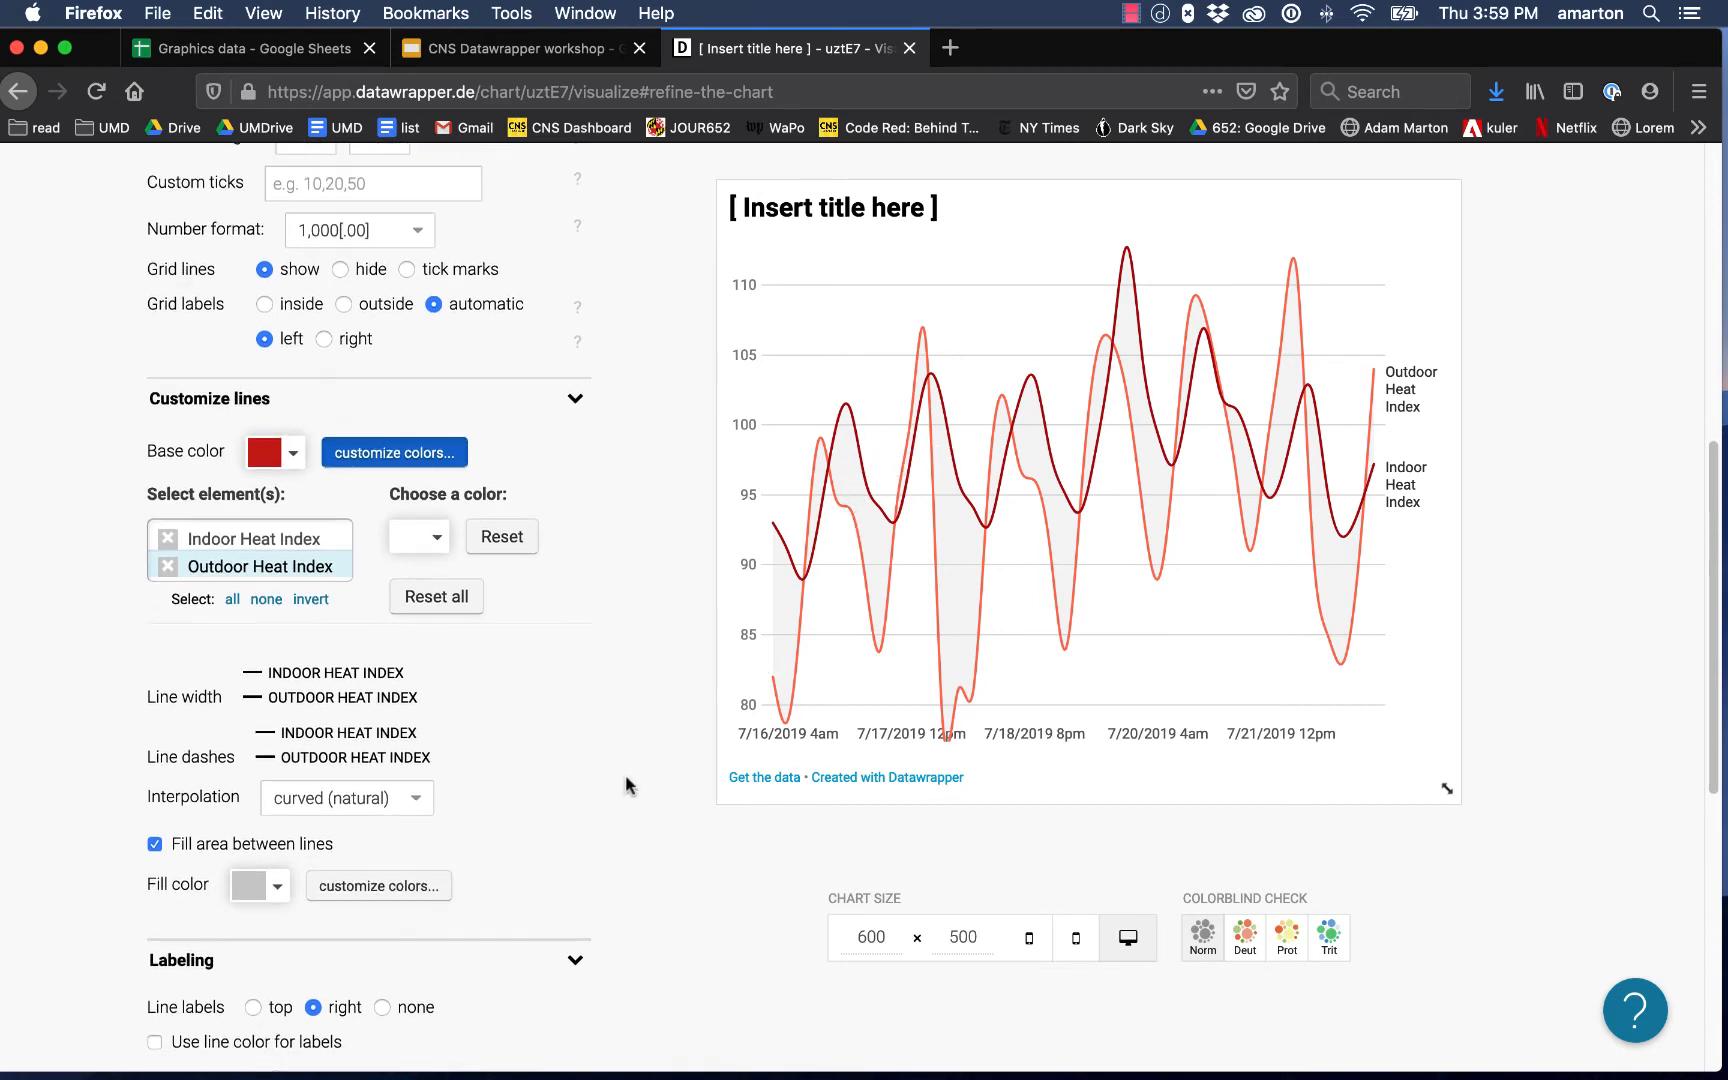
left_click(156, 846)
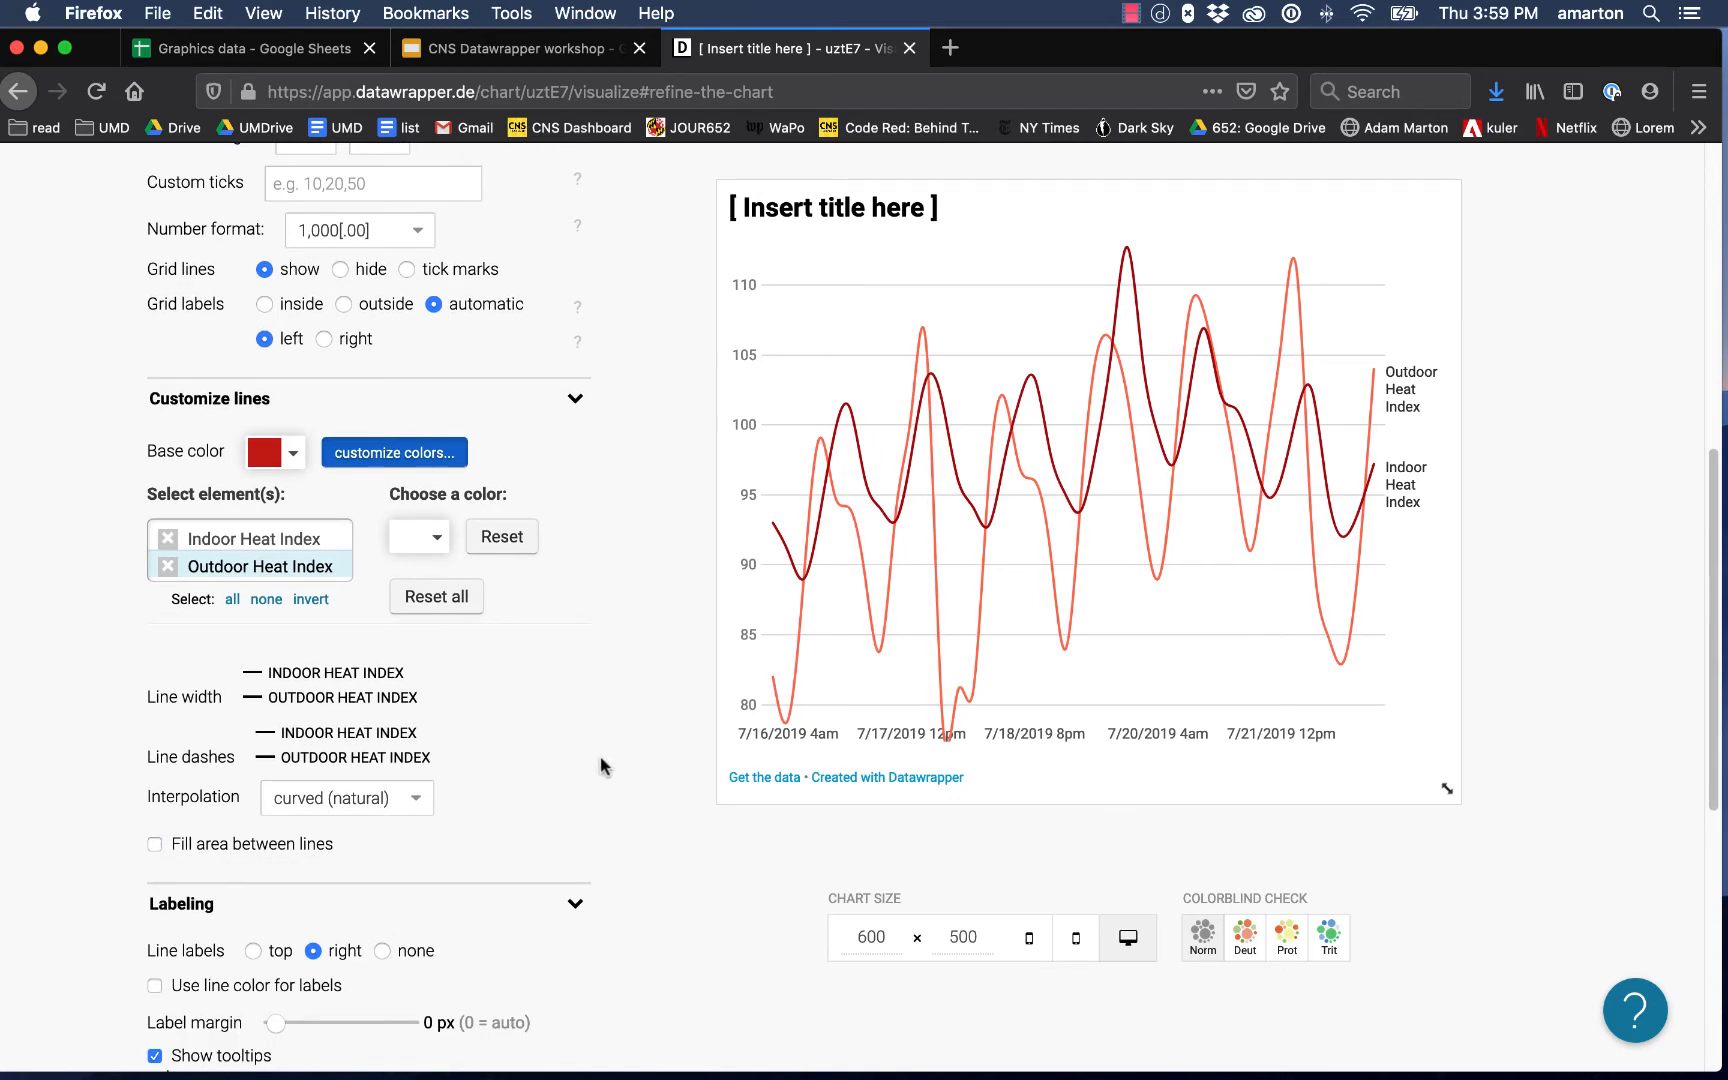
- Place the line labels at the top of the chart
scroll(605, 765, "down", 2)
scroll(606, 766, "down", 6)
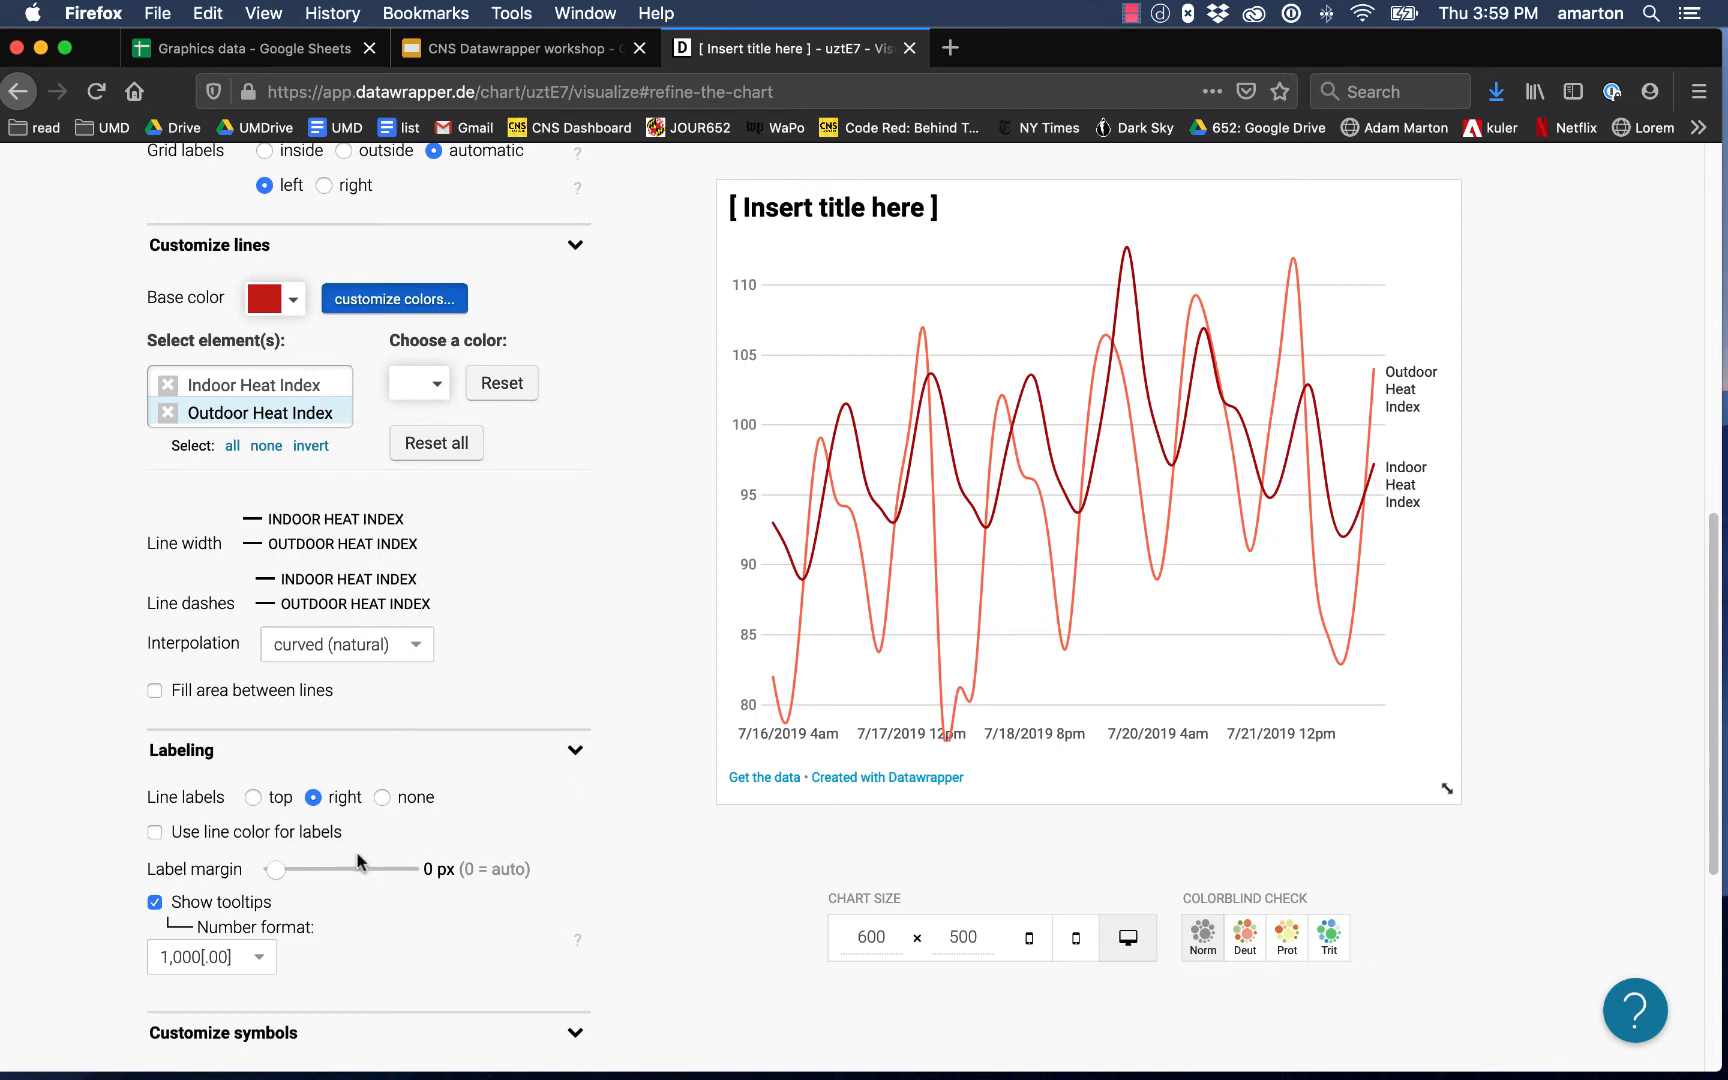
left_click(254, 799)
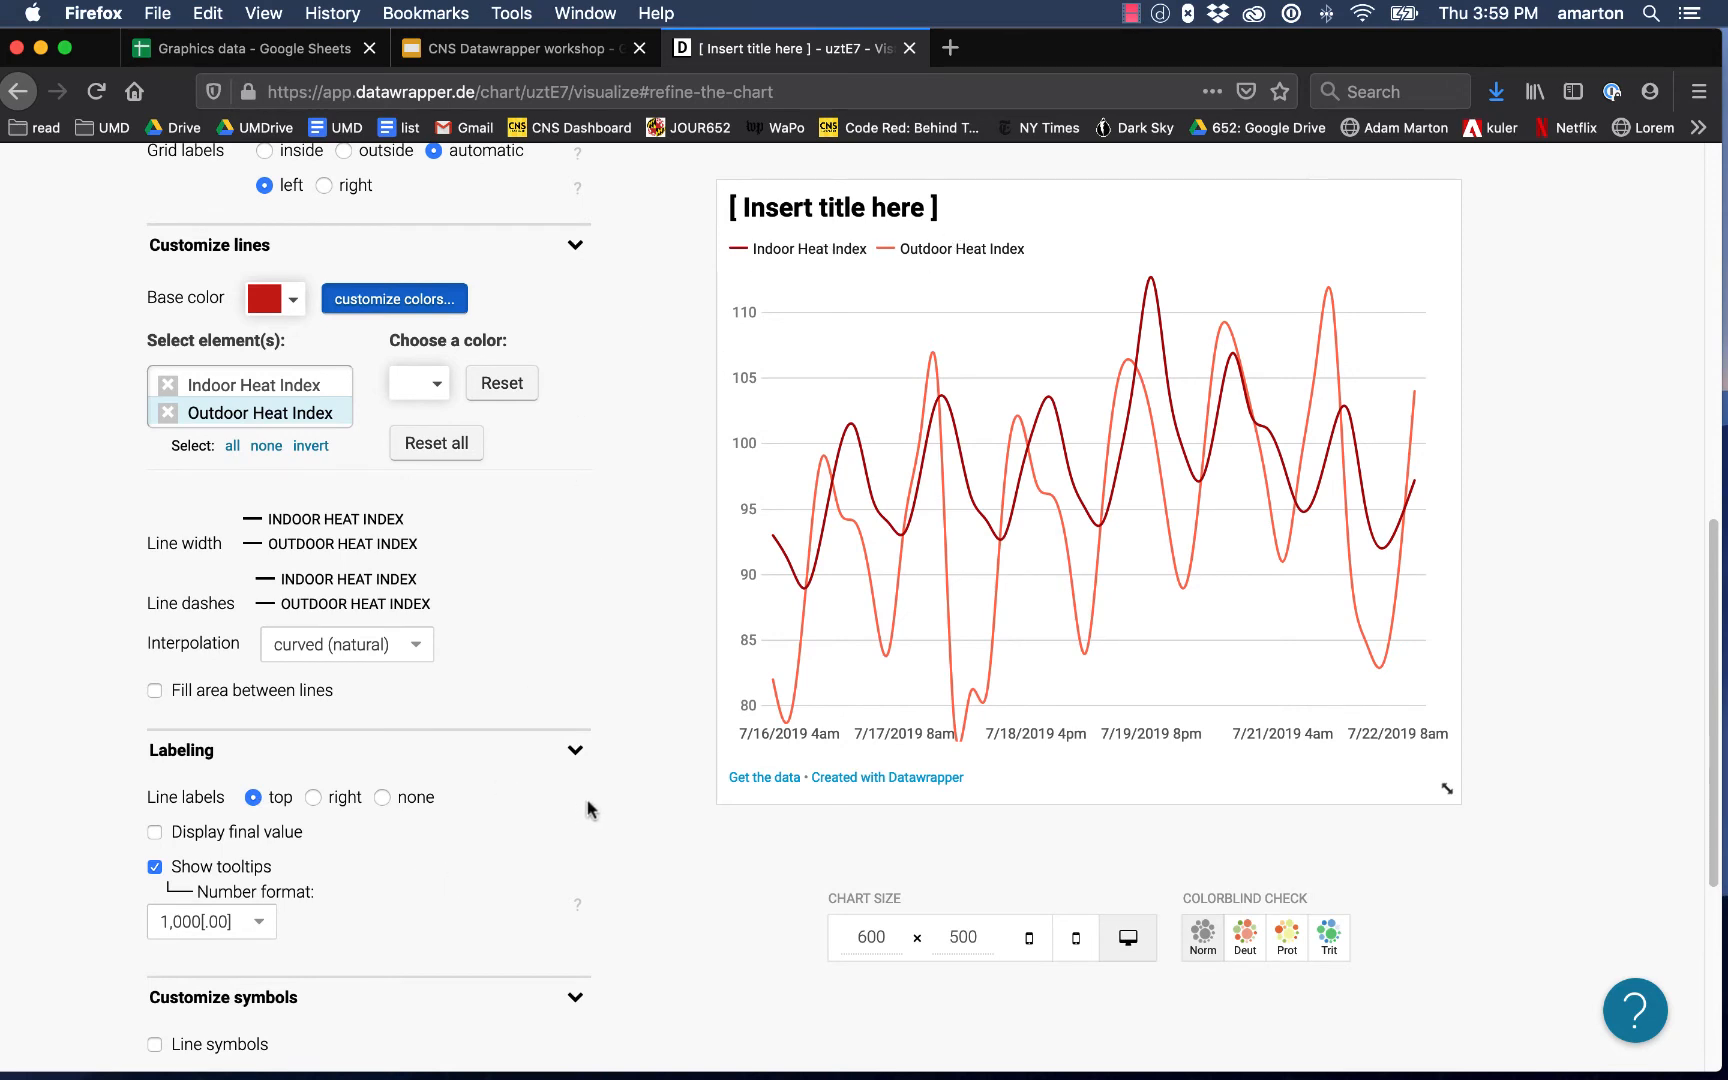
scroll(600, 805, "down", 2)
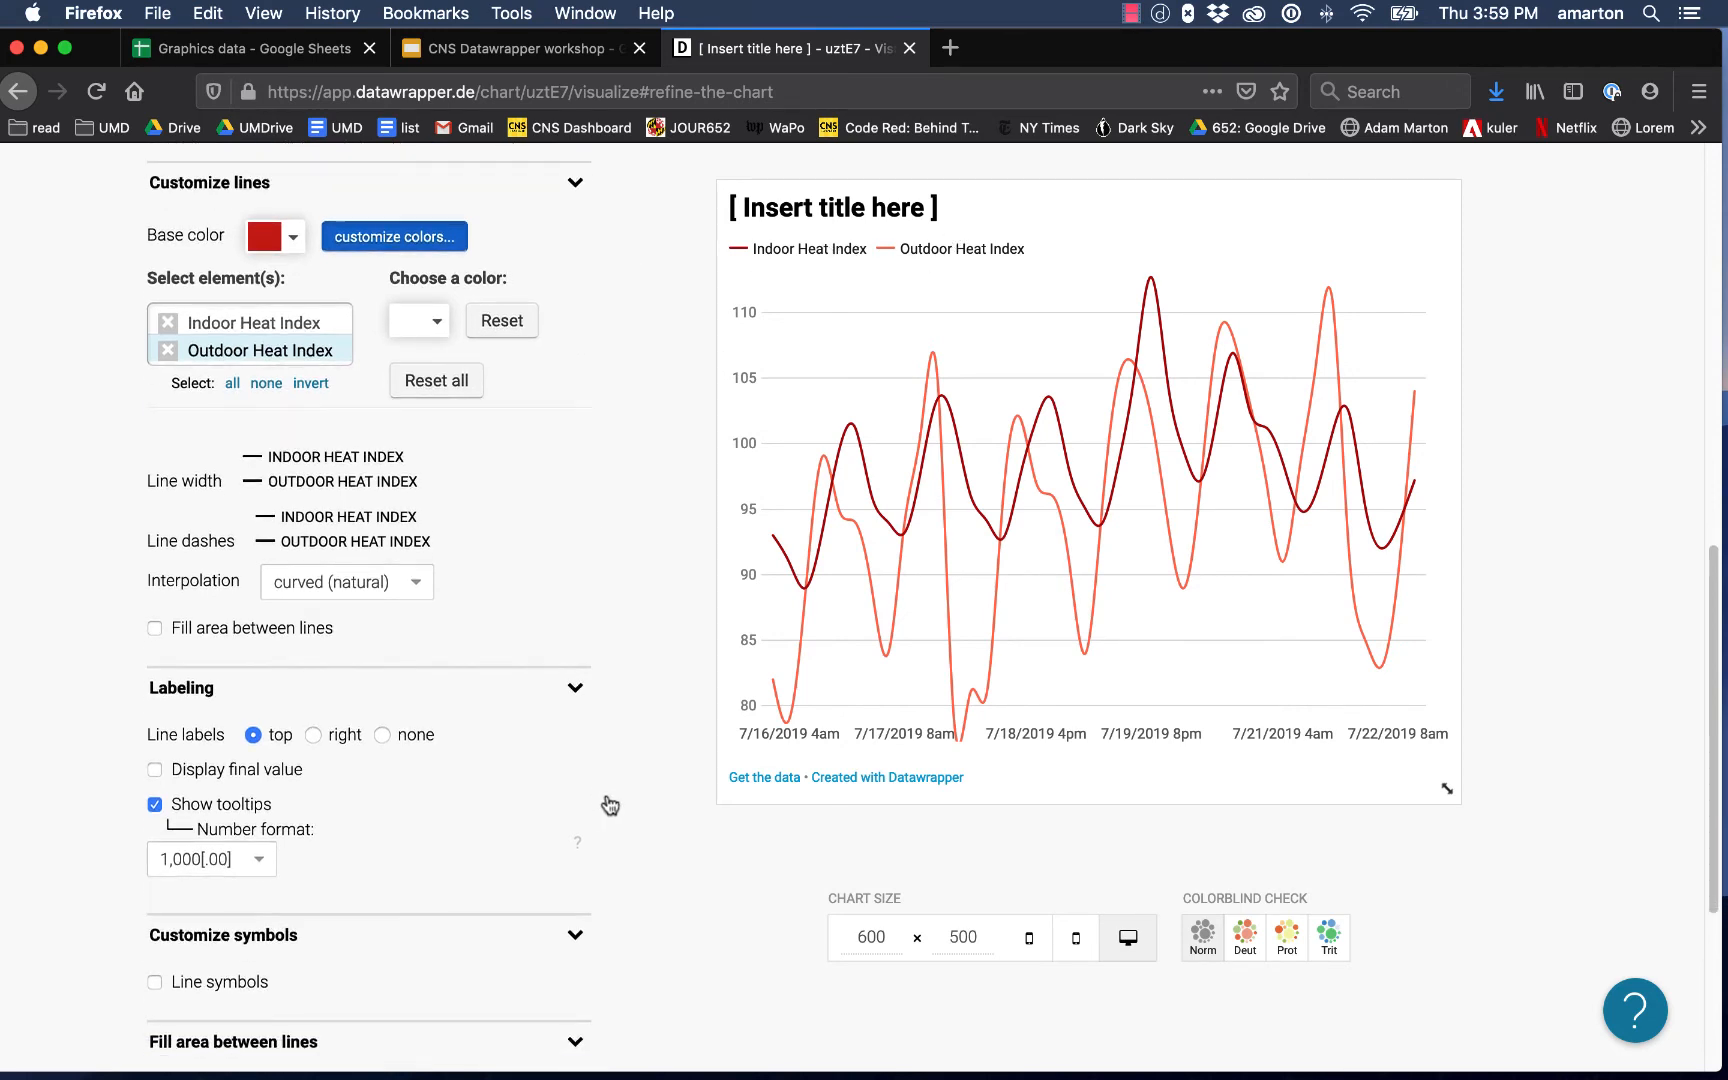
mouse_move(1008, 483)
- Enable line symbols and show them on every point of both lines
scroll(590, 825, "down", 1)
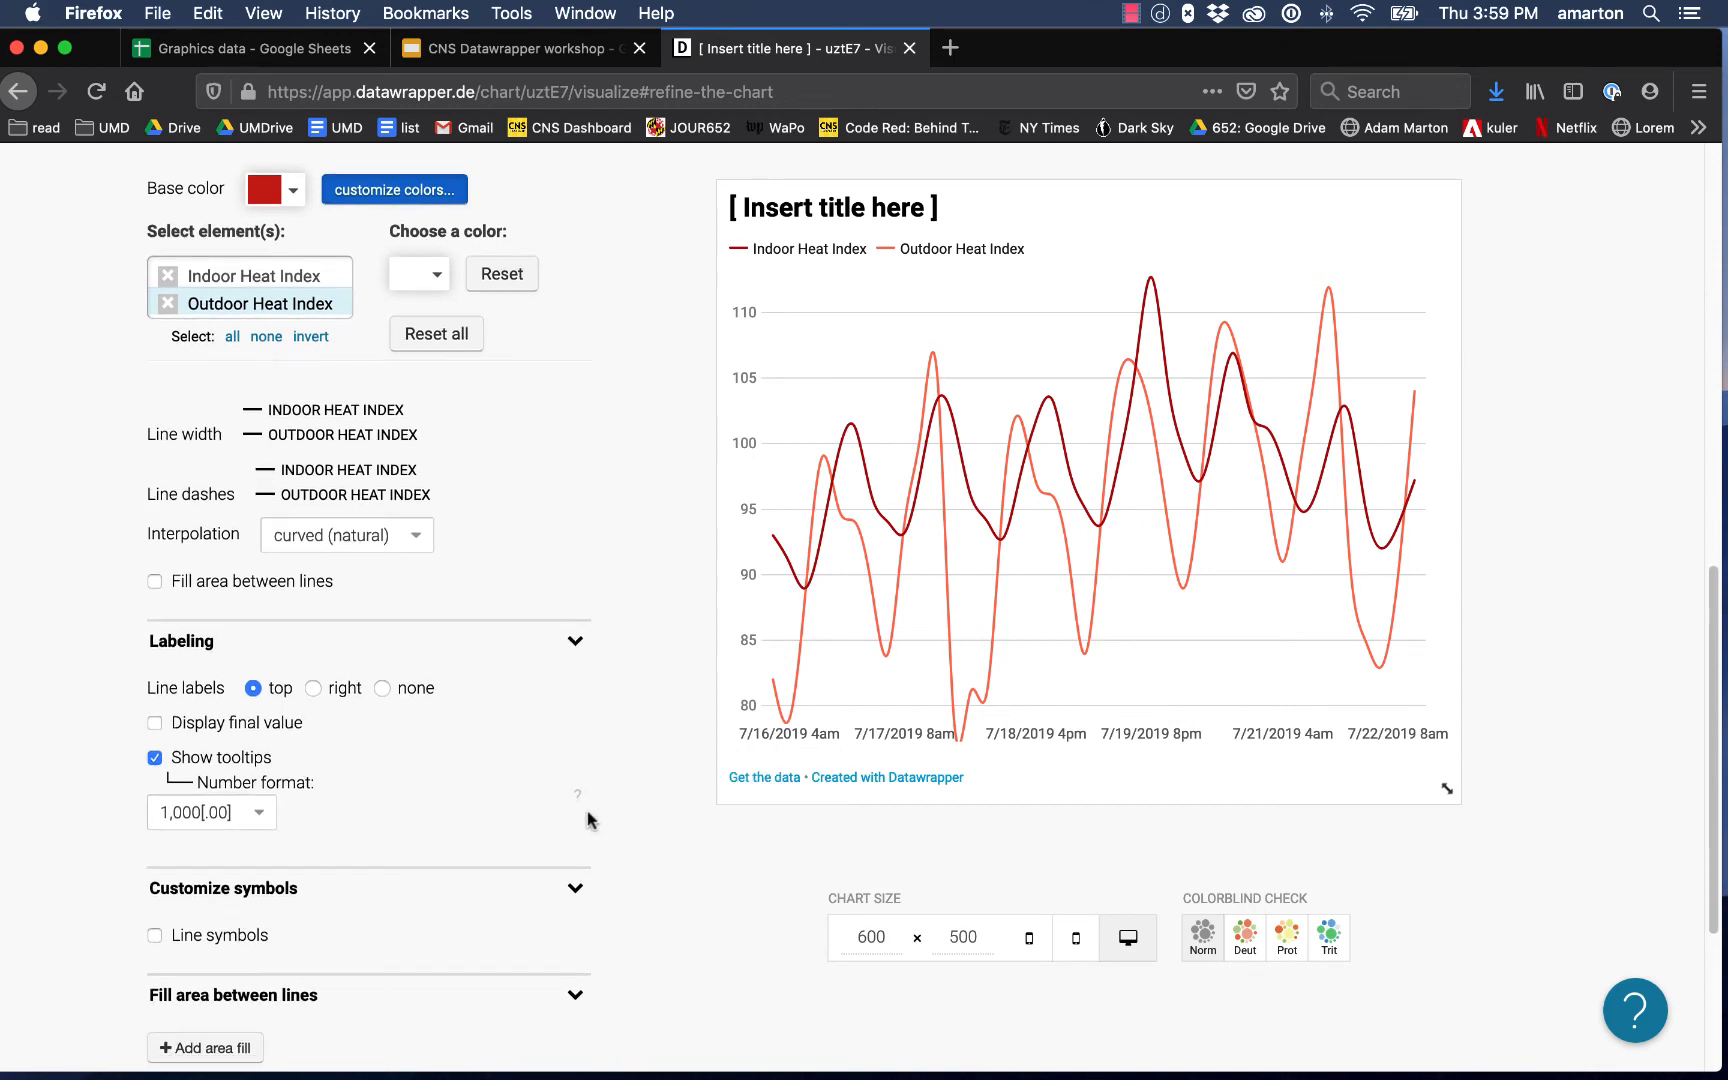
scroll(598, 818, "down", 3)
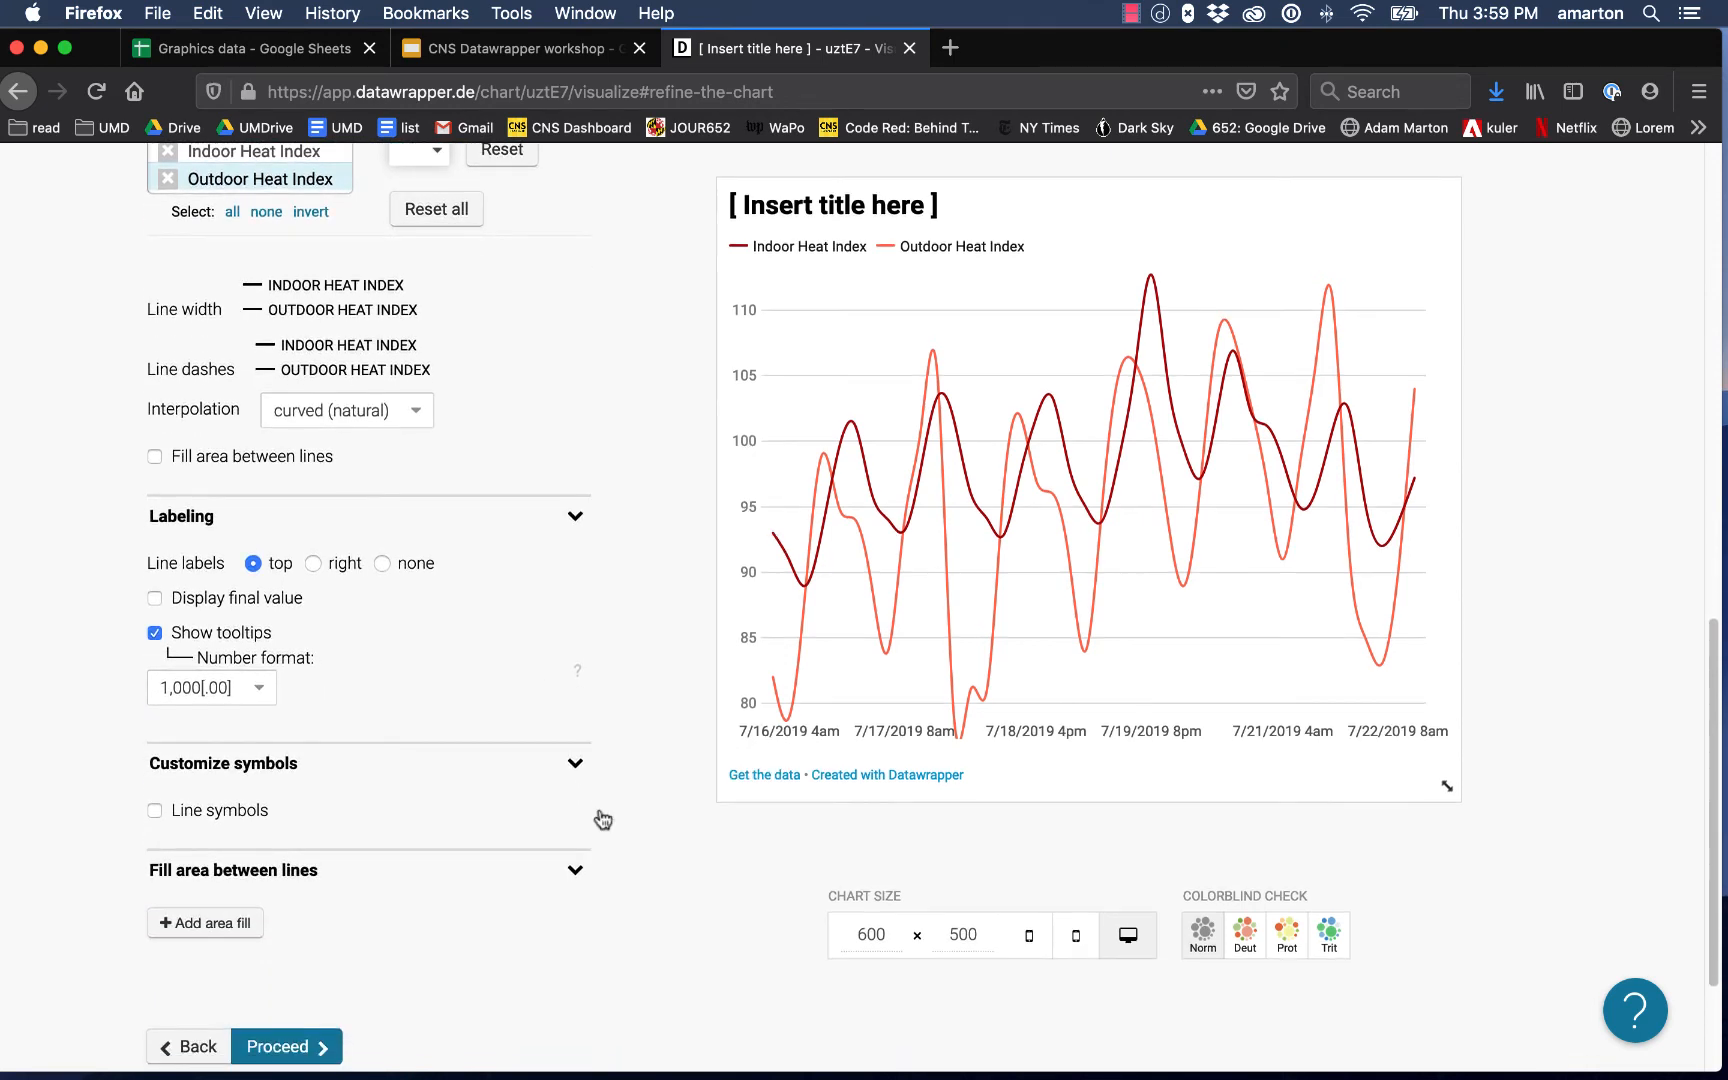
scroll(594, 822, "down", 1)
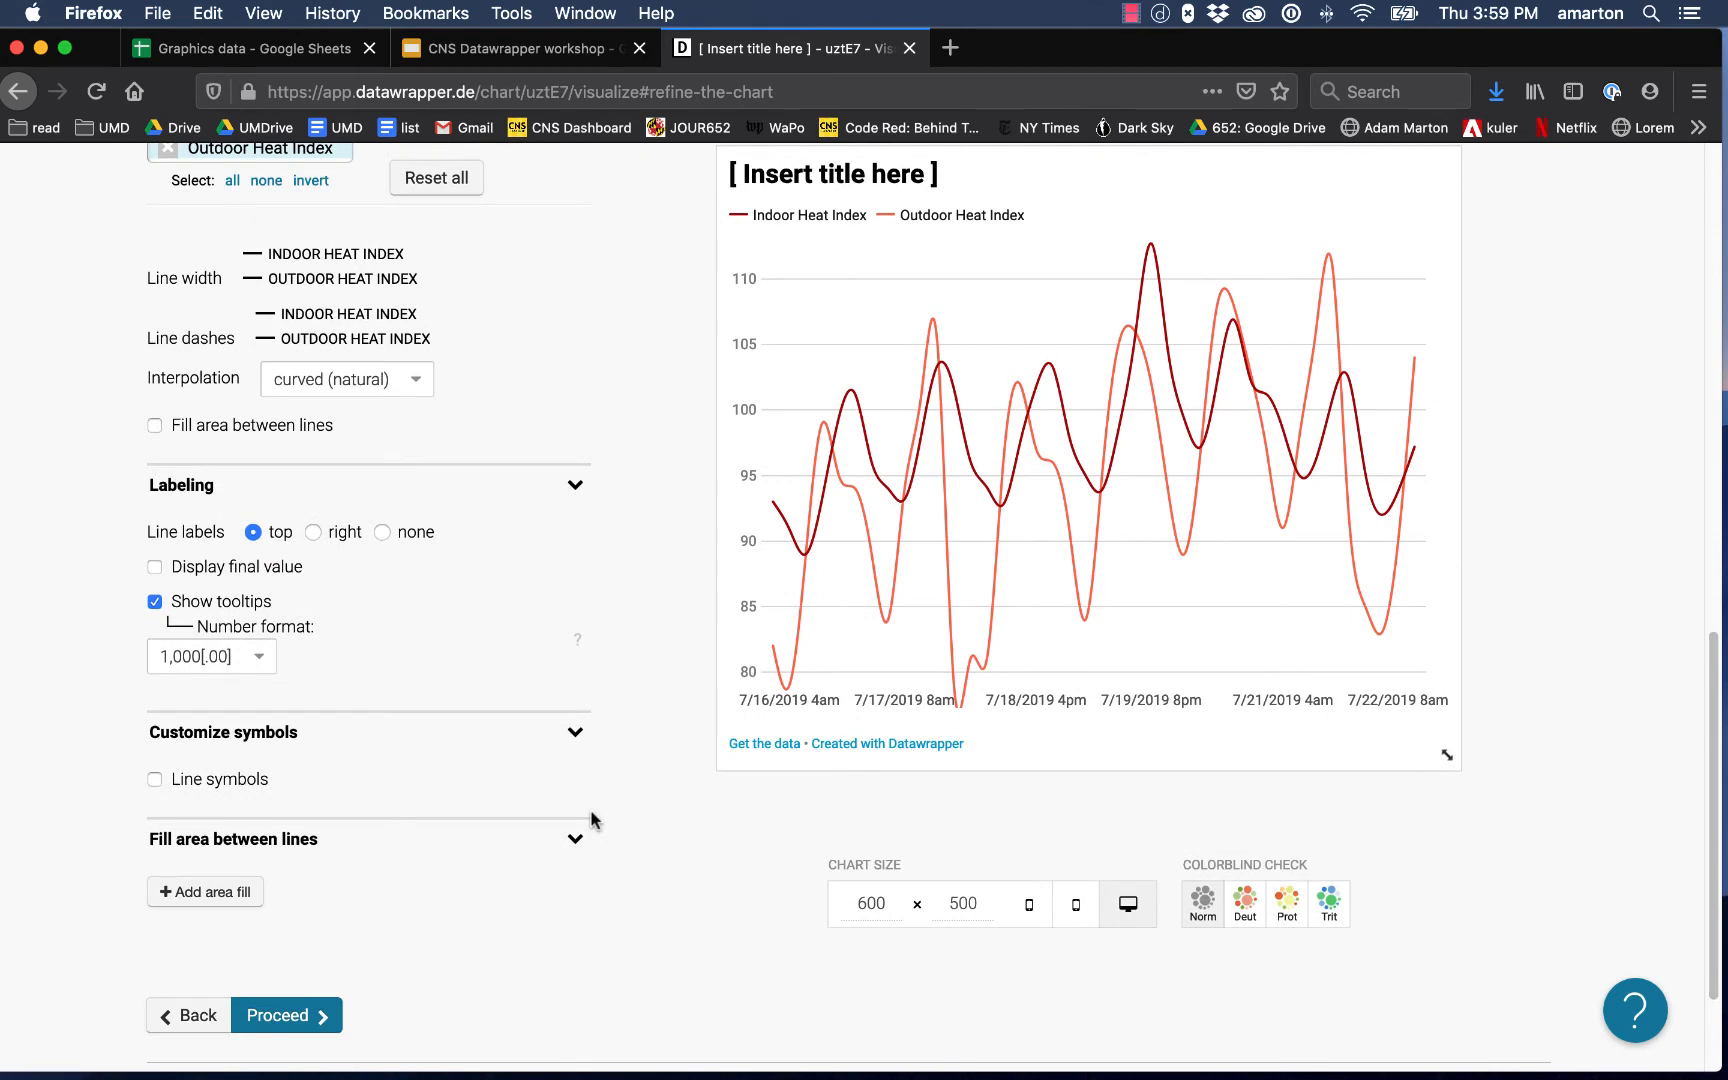
left_click(245, 792)
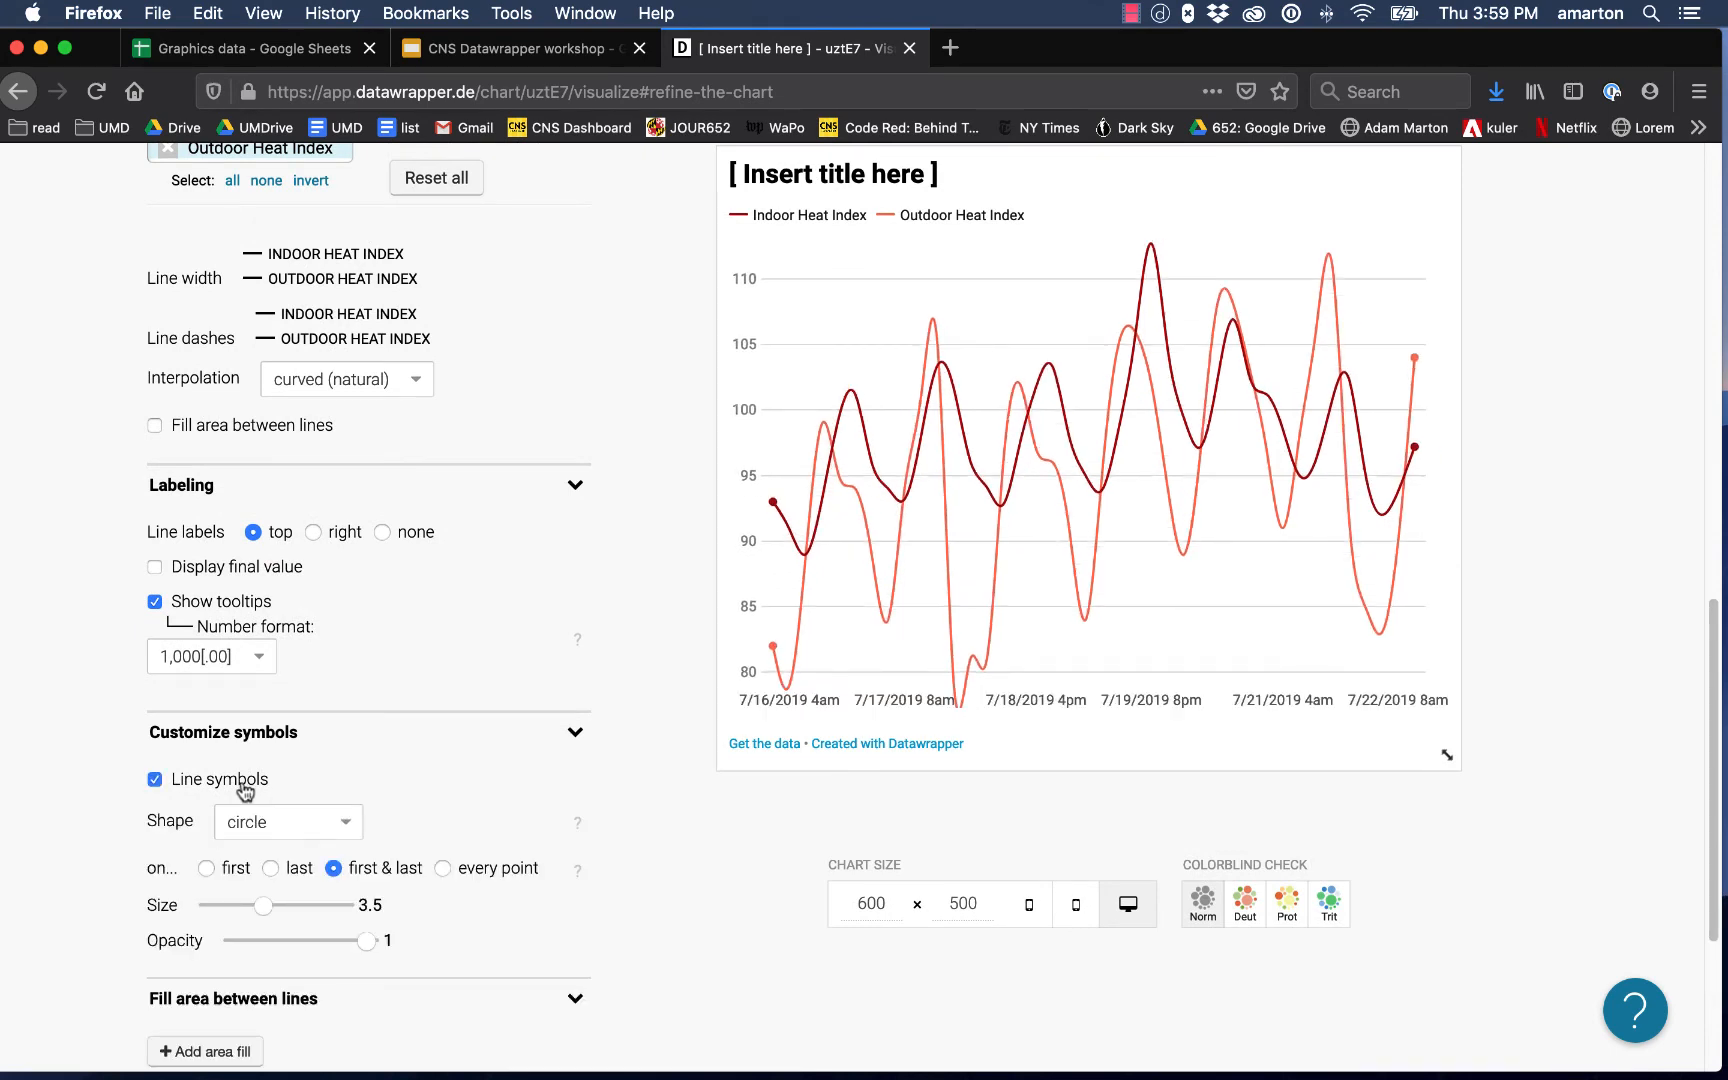
scroll(548, 847, "down", 1)
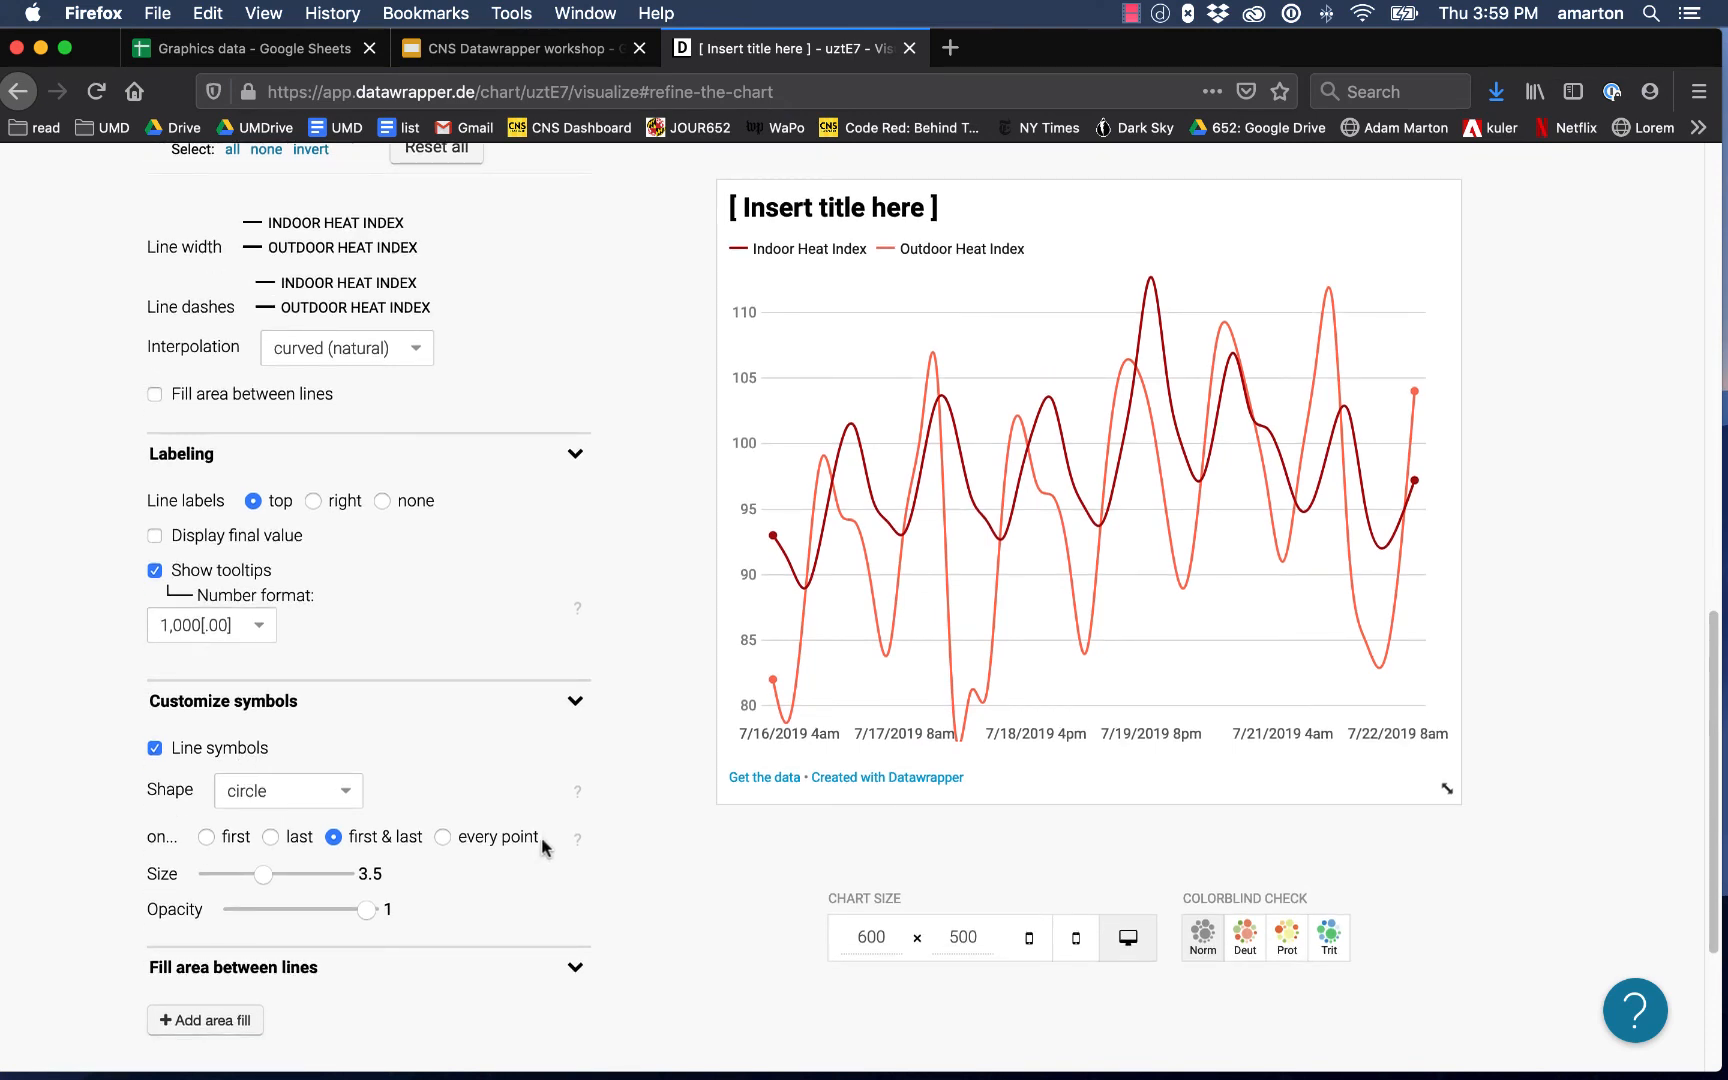
mouse_move(774, 539)
left_click(443, 838)
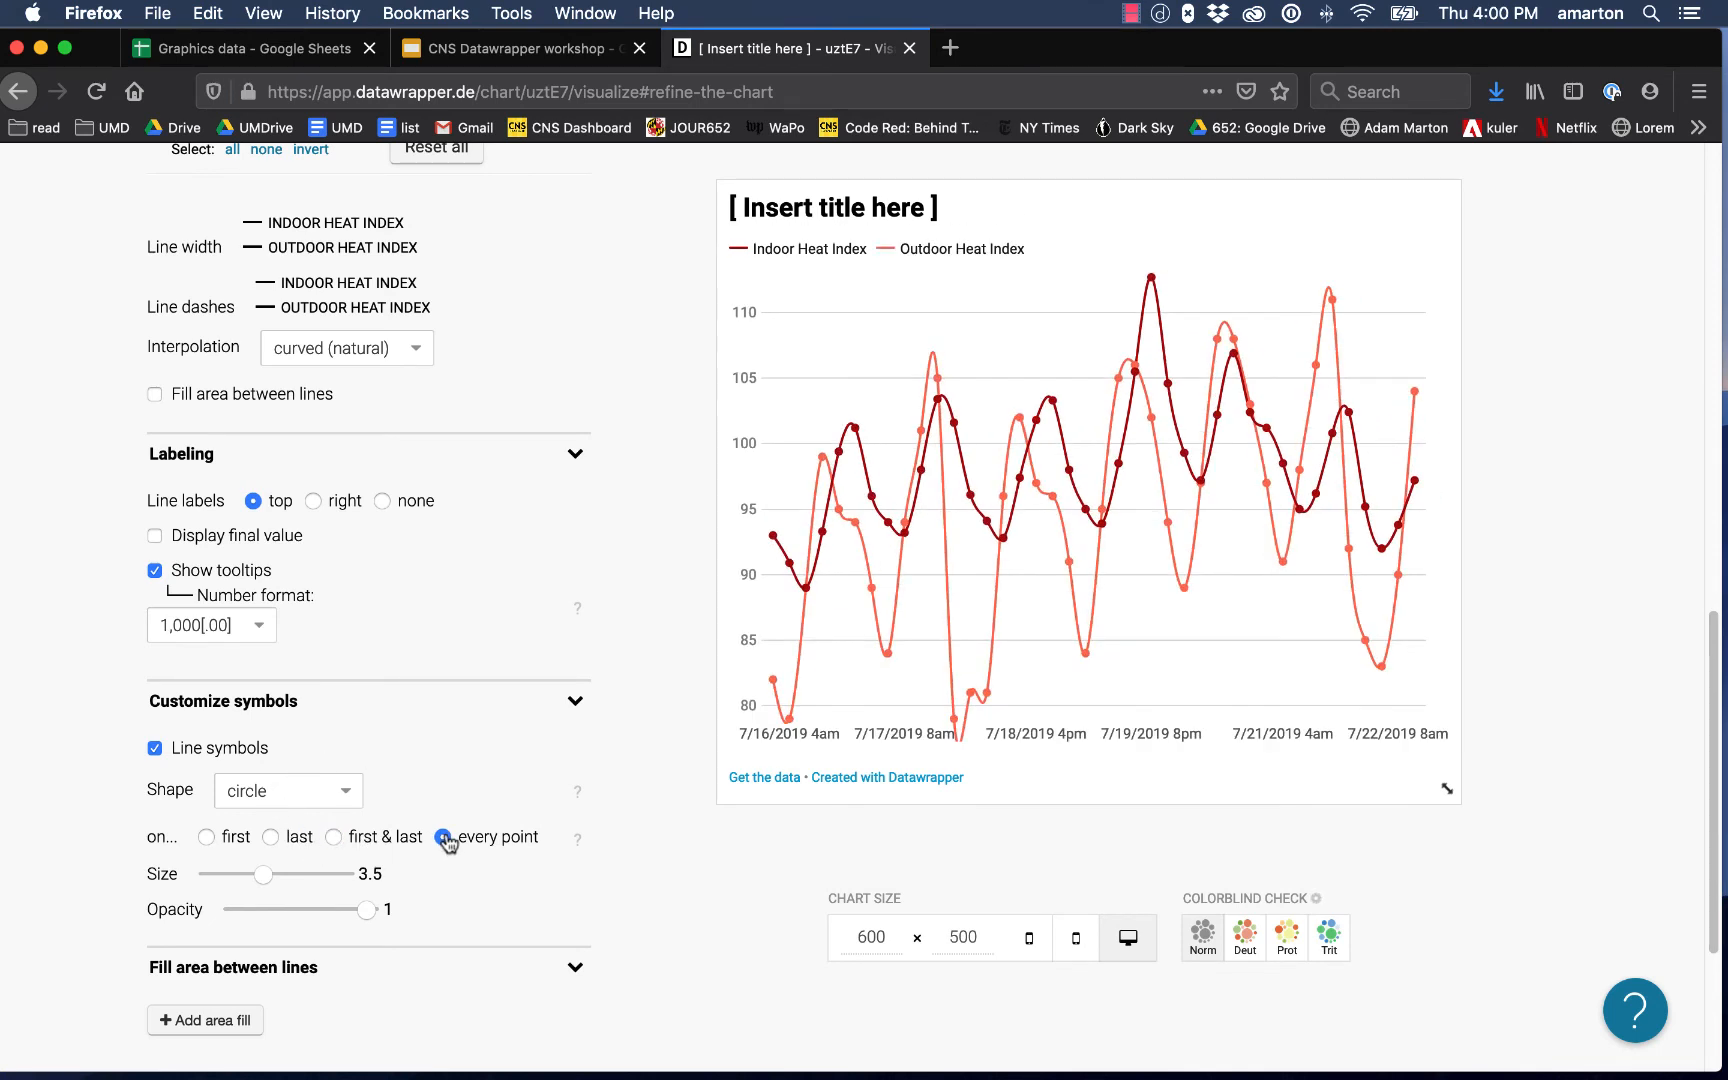
- Try other line symbol sizes and opacities, and restore size 3.5 and opacity 1
mouse_move(869, 515)
left_click(290, 875)
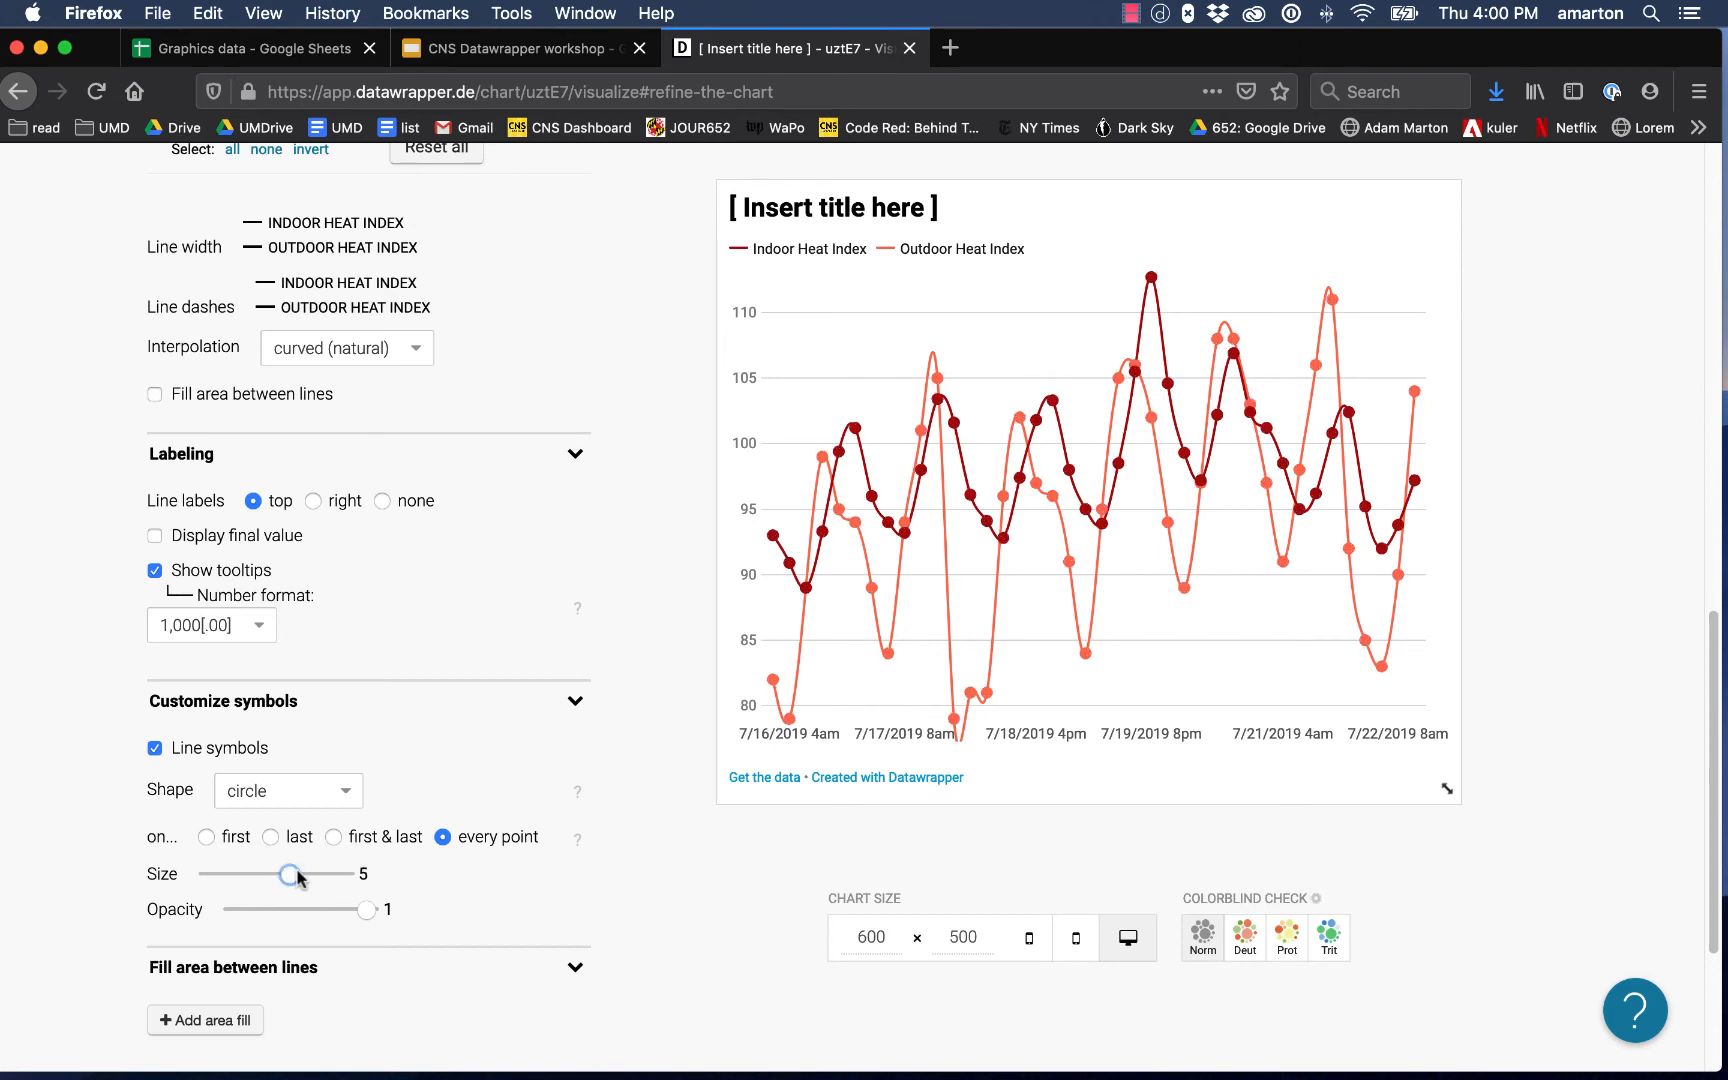
left_click(297, 877)
left_click_drag(222, 876, 263, 877)
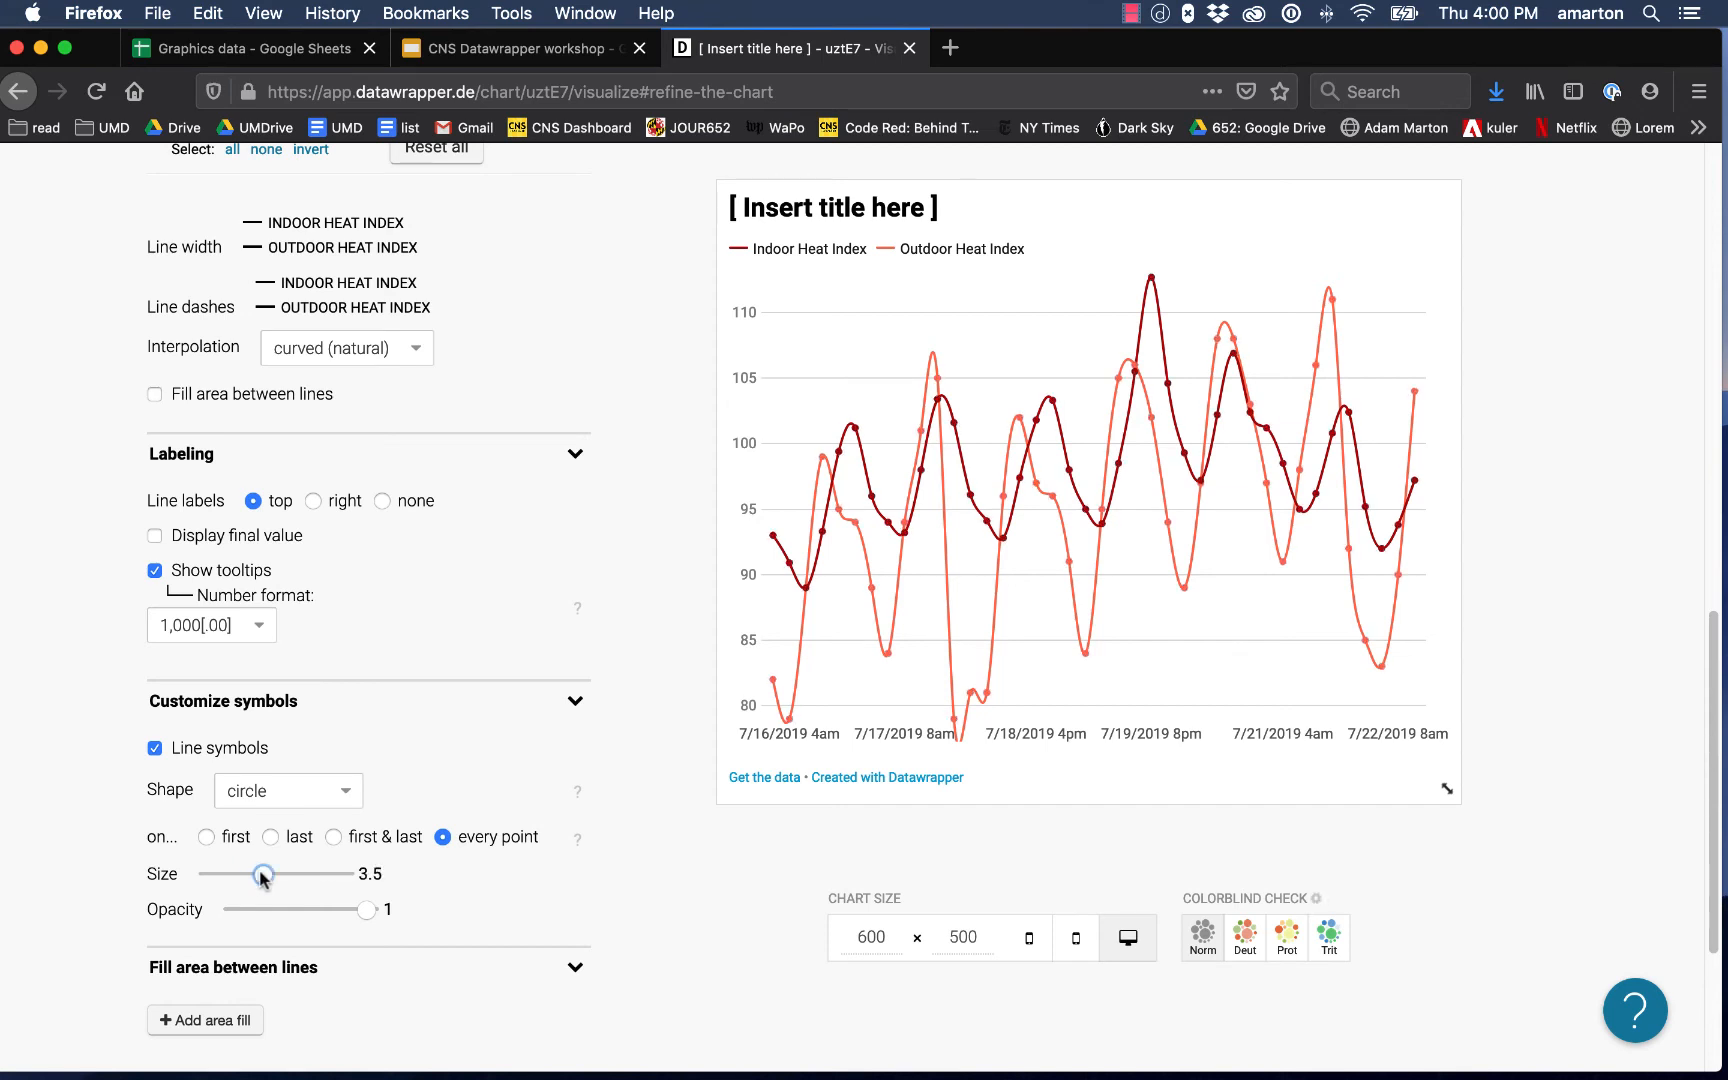
left_click(303, 909)
left_click_drag(293, 911, 411, 927)
left_click(585, 906)
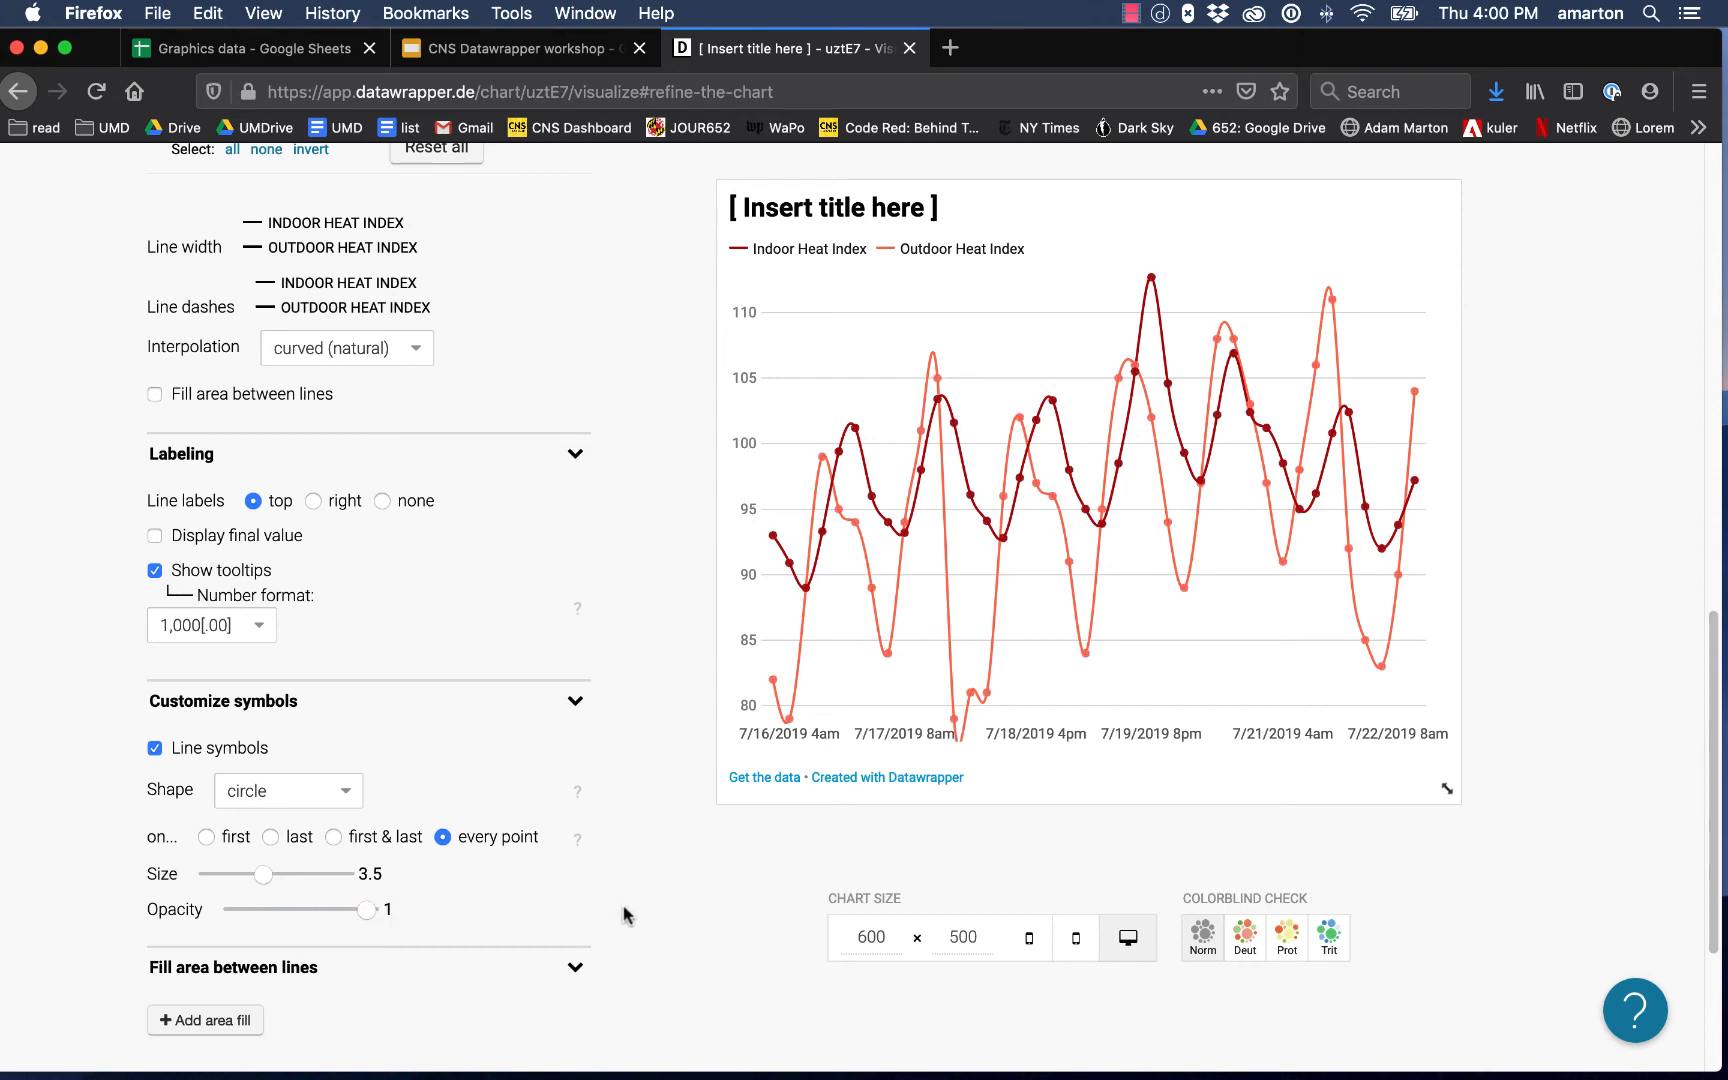
- Try the square and triangle-up line symbol shapes and set the shape back to circle
left_click(332, 815)
left_click(333, 824)
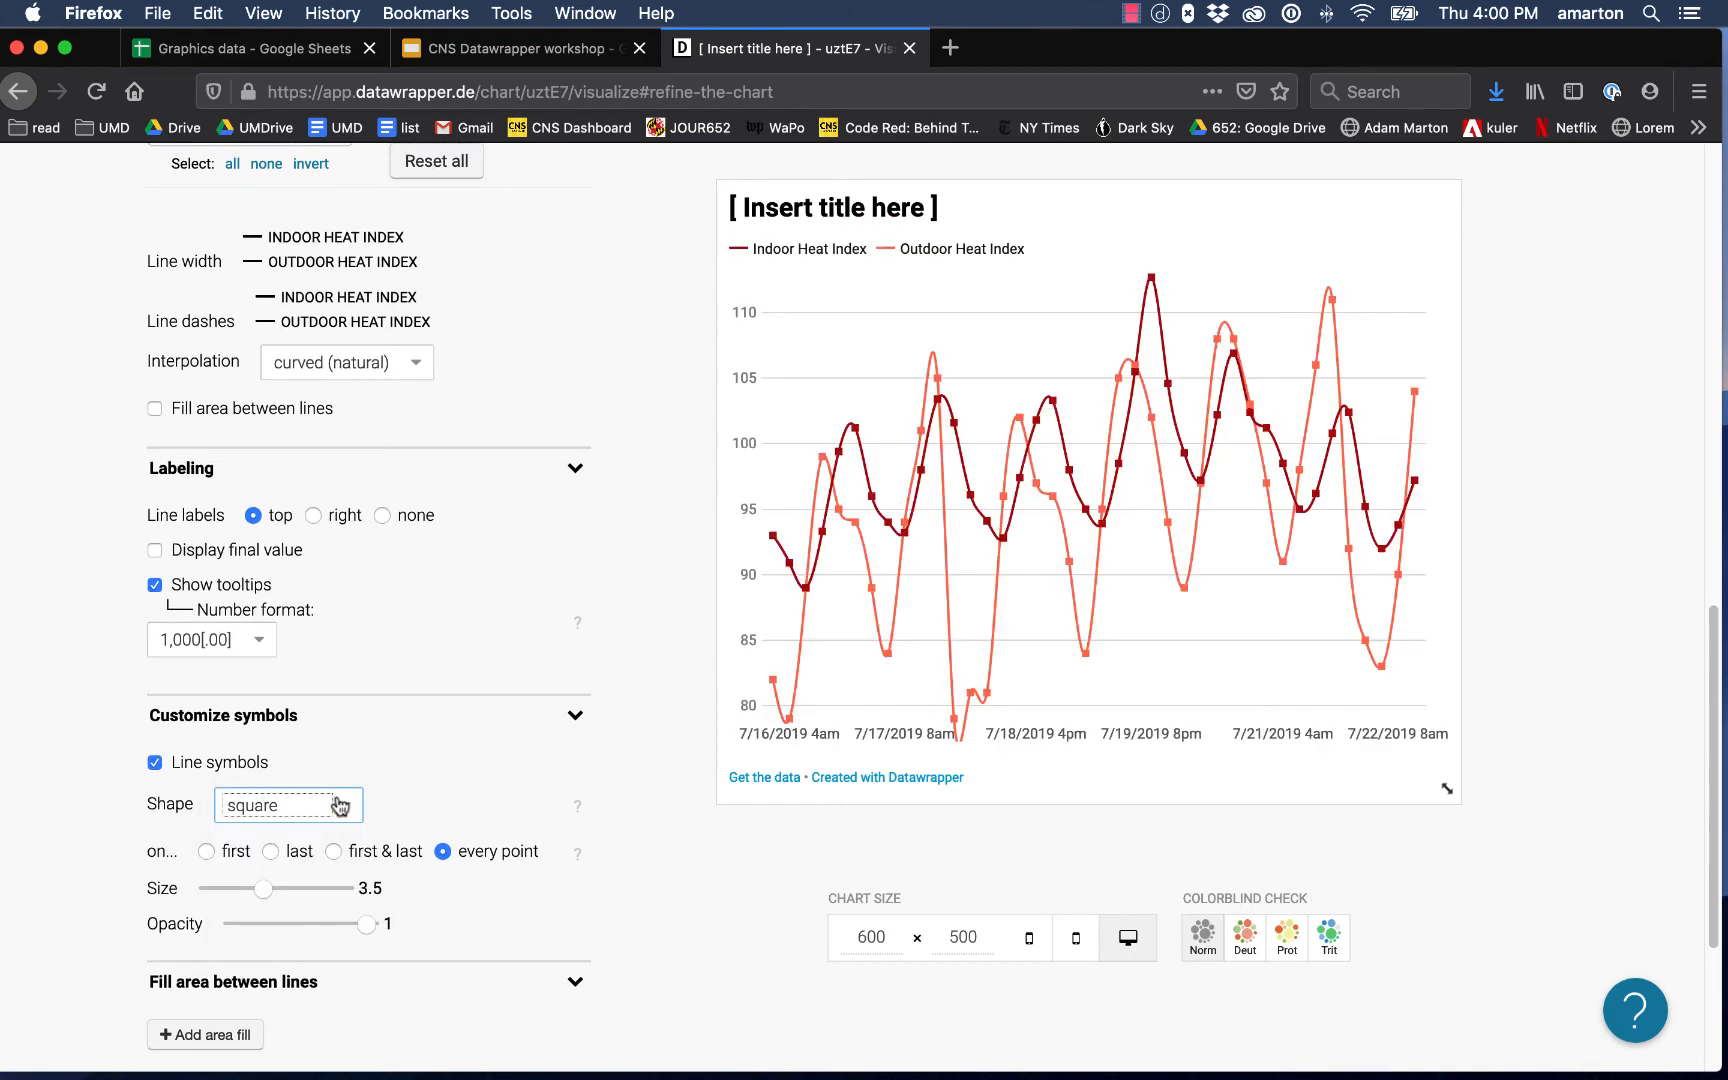
left_click(340, 806)
left_click(334, 844)
left_click(341, 806)
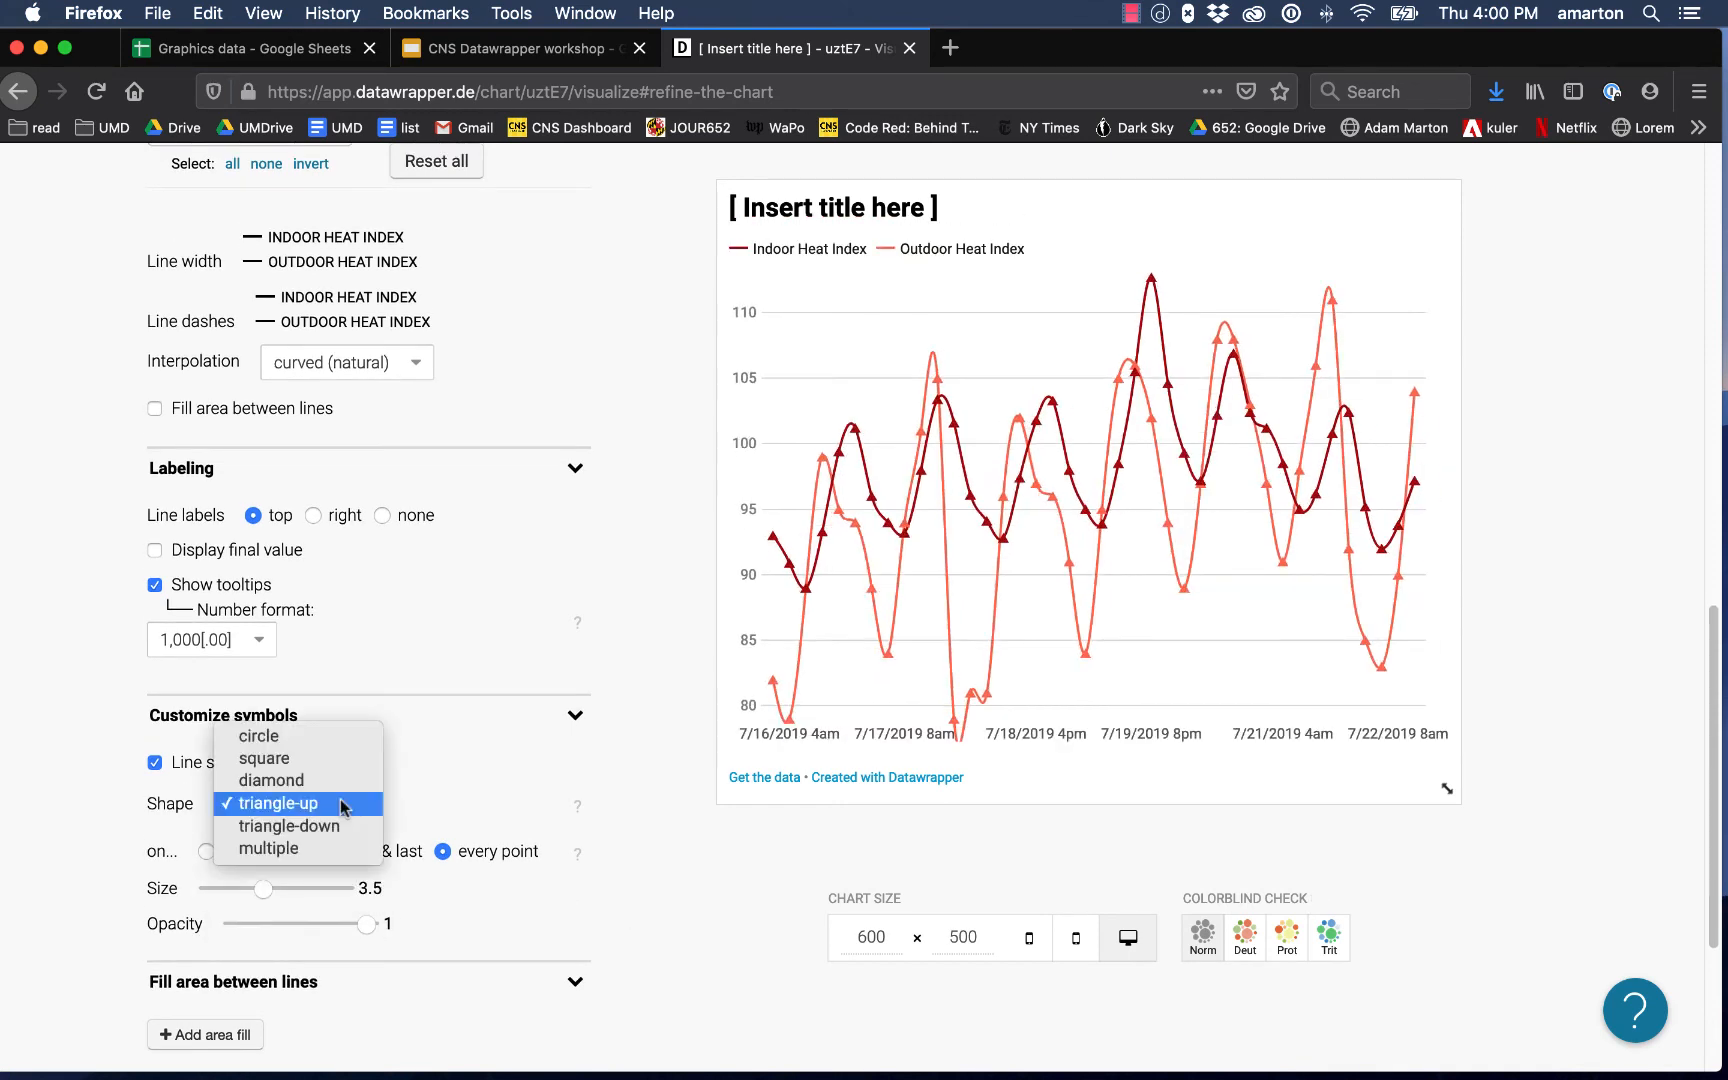
left_click(300, 736)
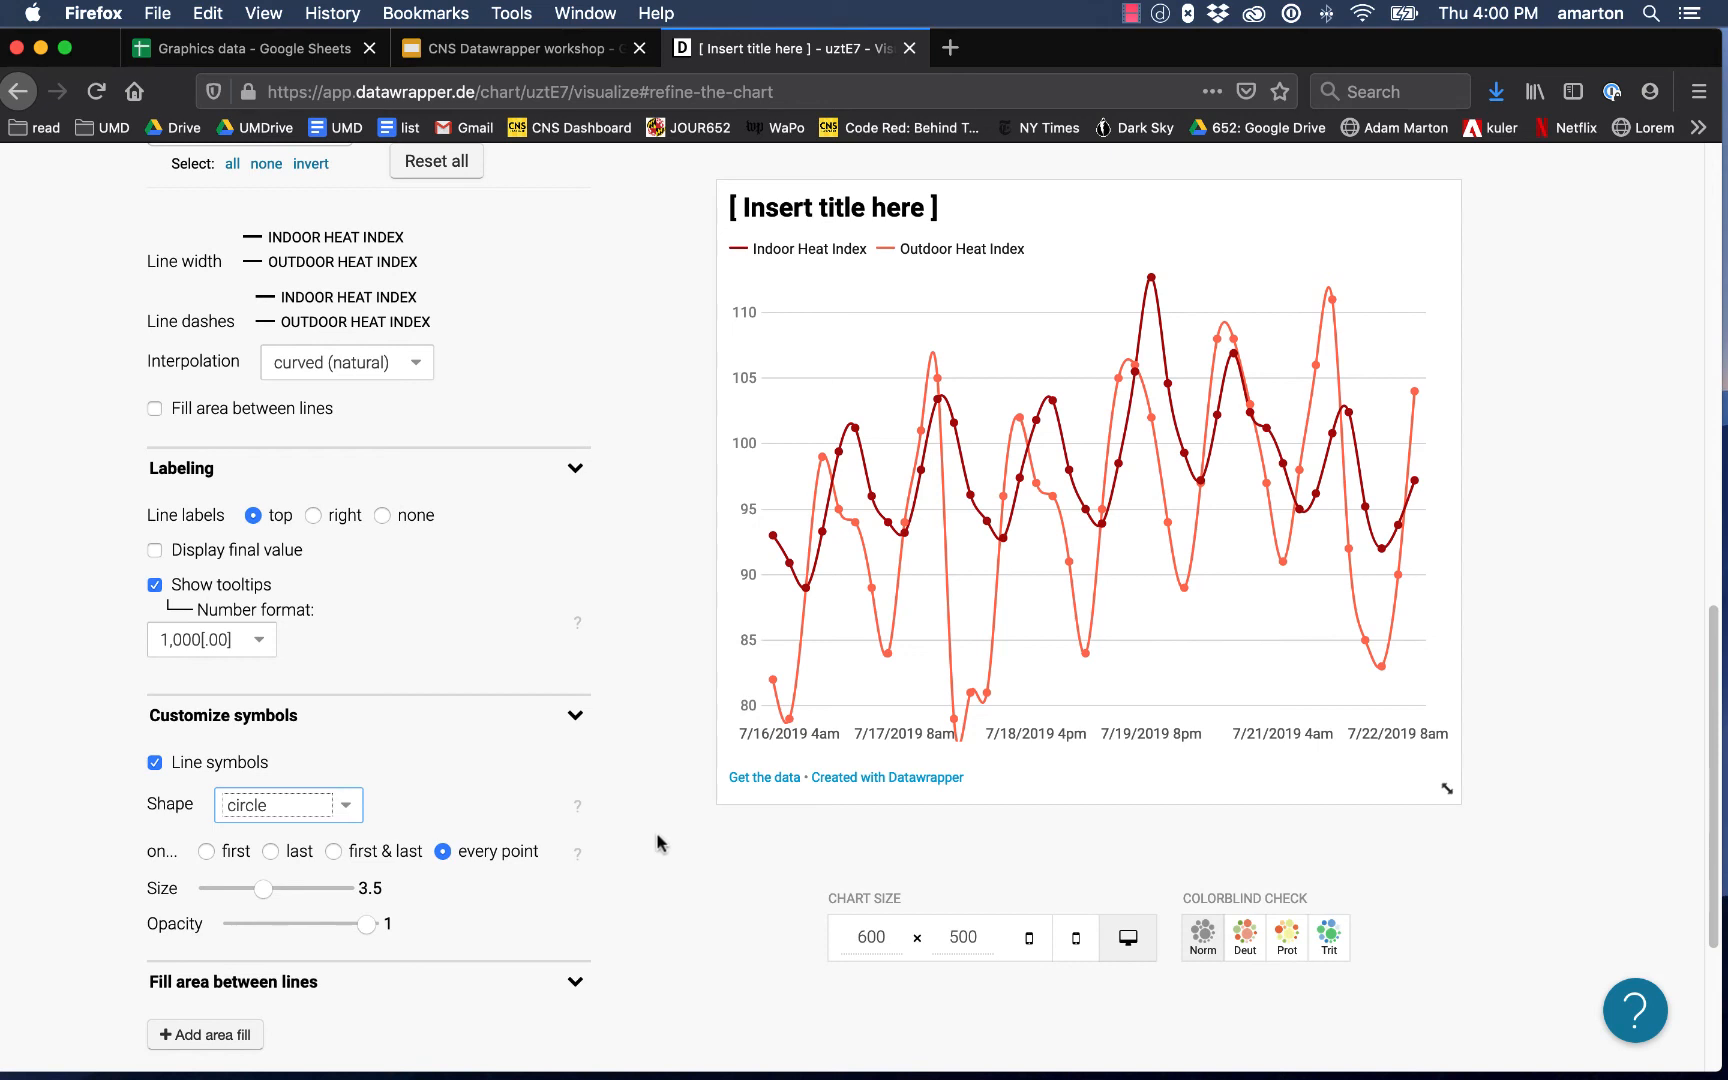
- Set the vertical axis custom range to a minimum of 70 and a maximum of 120
mouse_move(949, 722)
scroll(592, 658, "up", 4)
scroll(592, 658, "up", 10)
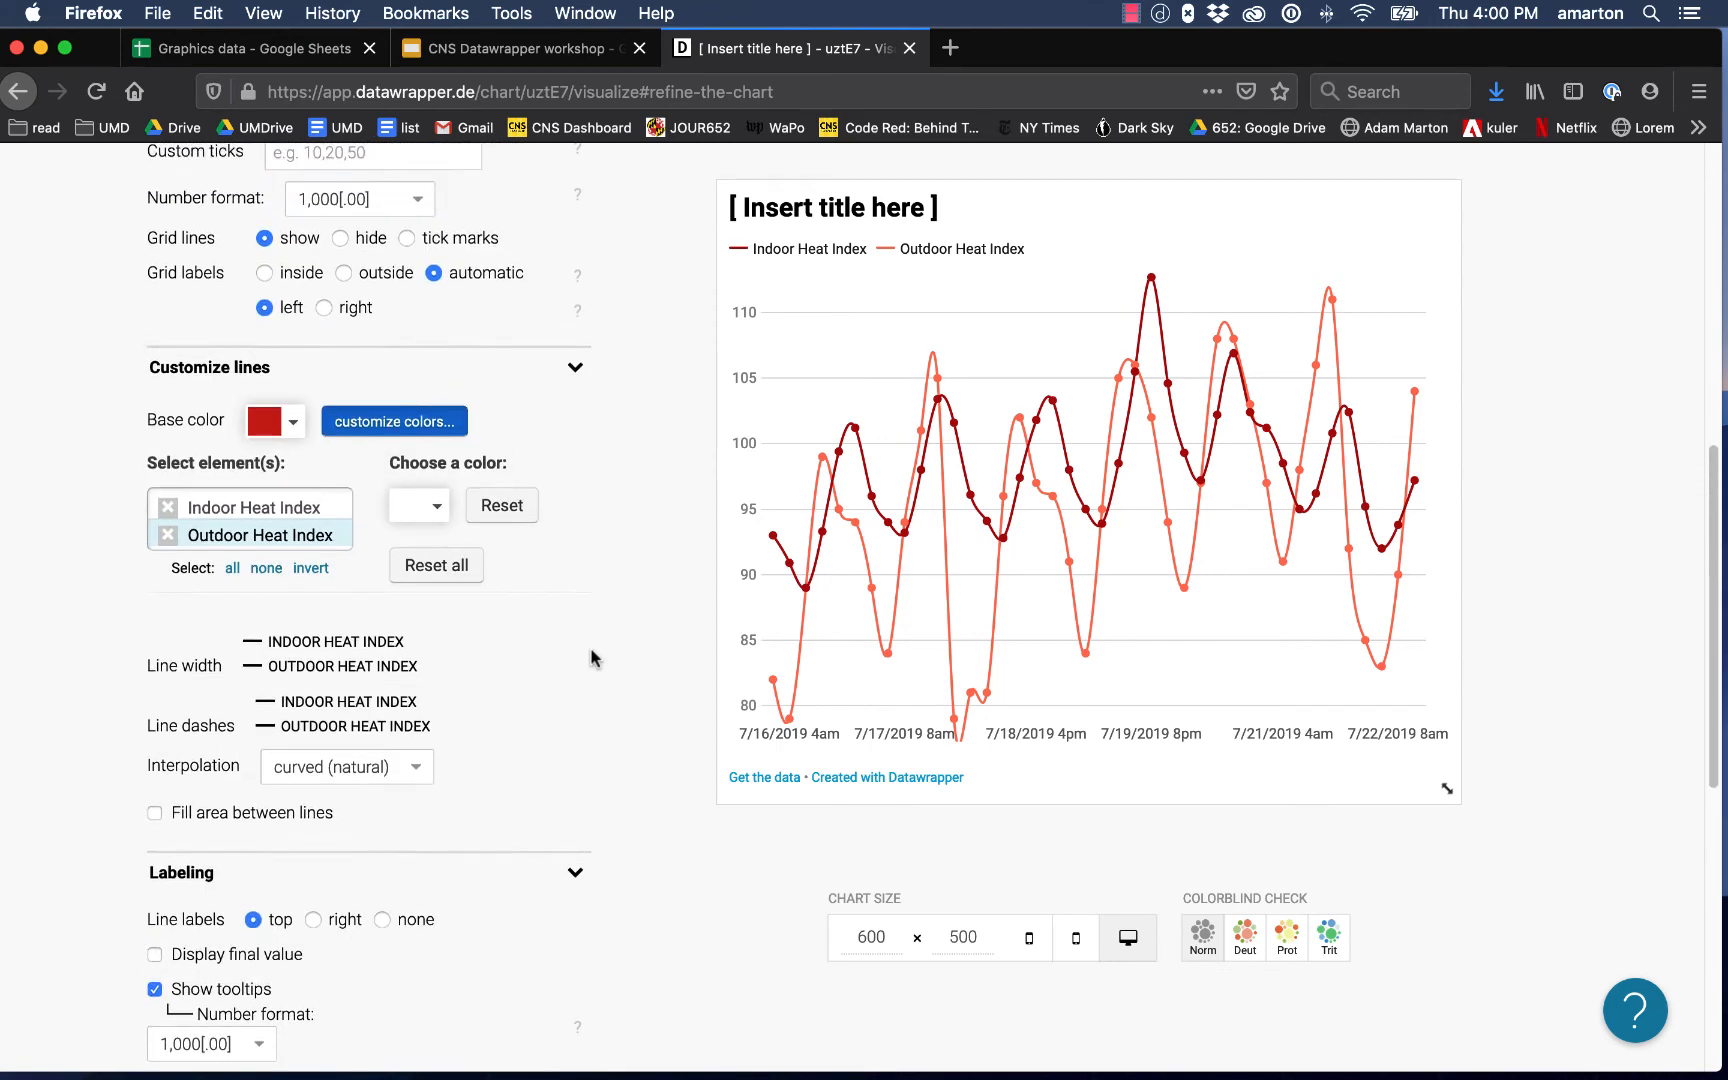
scroll(592, 658, "up", 3)
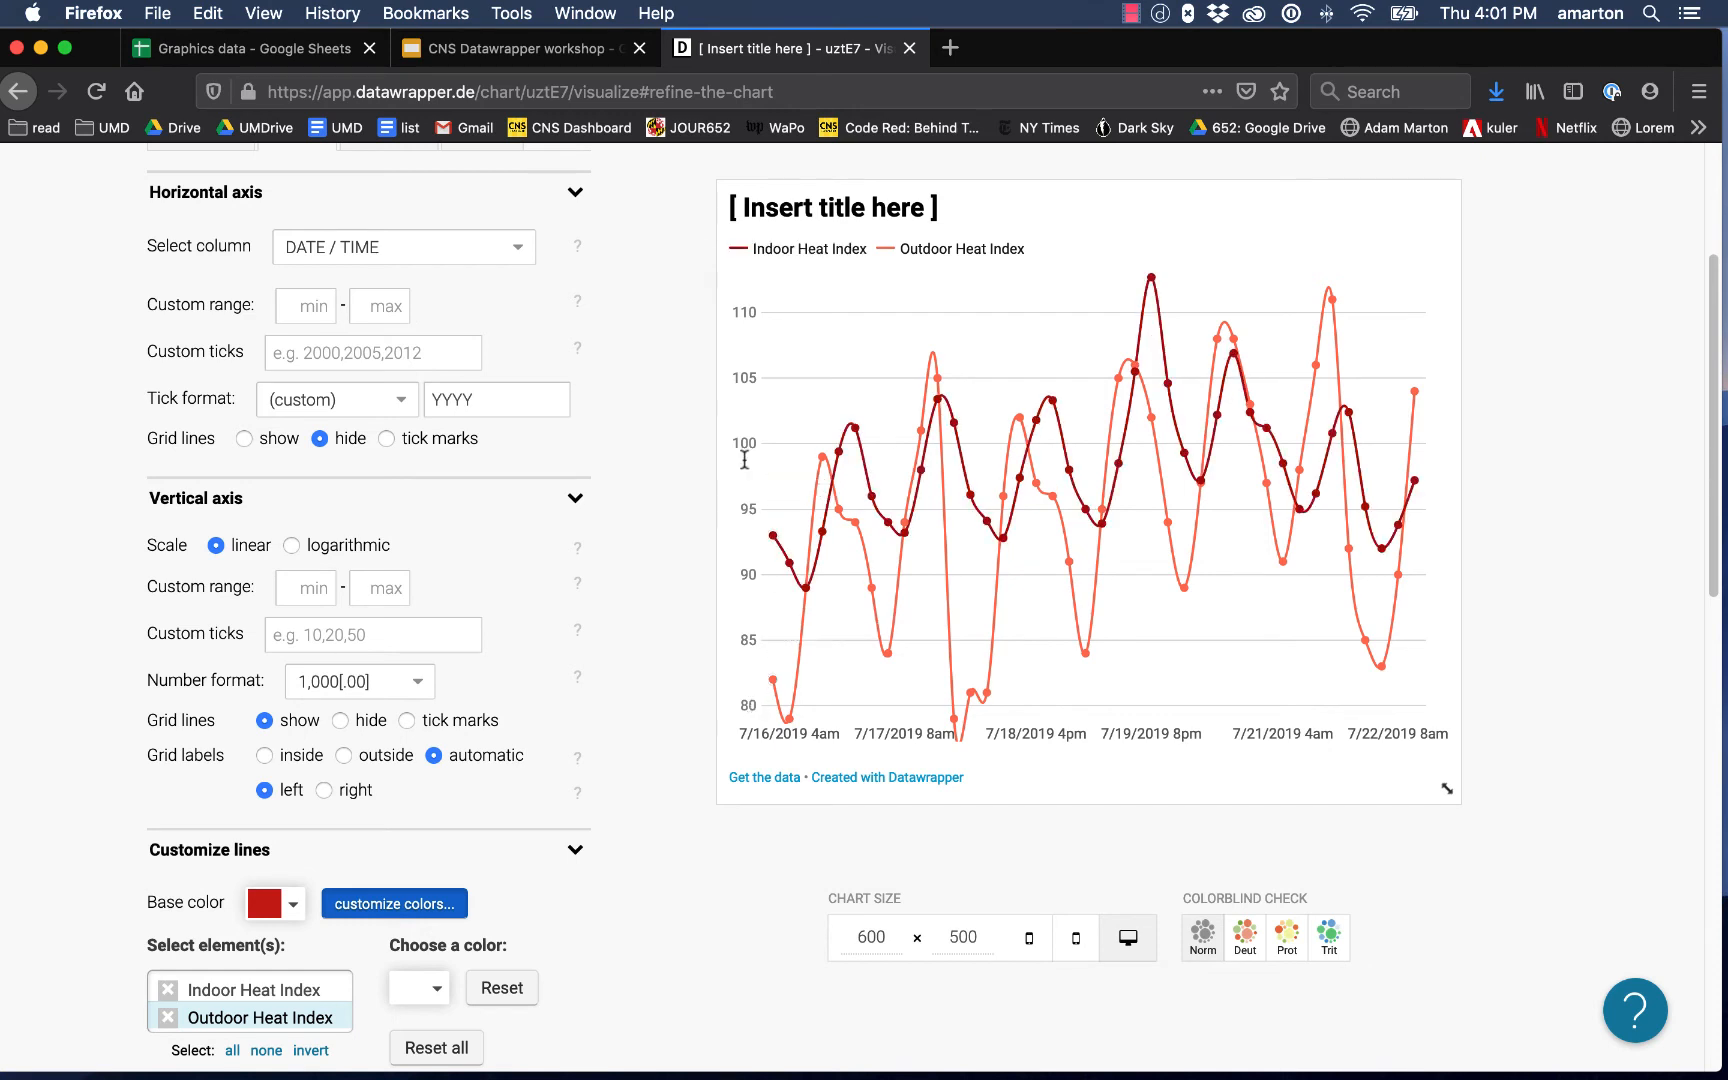
left_click(300, 588)
type("70")
left_click(390, 588)
type("120")
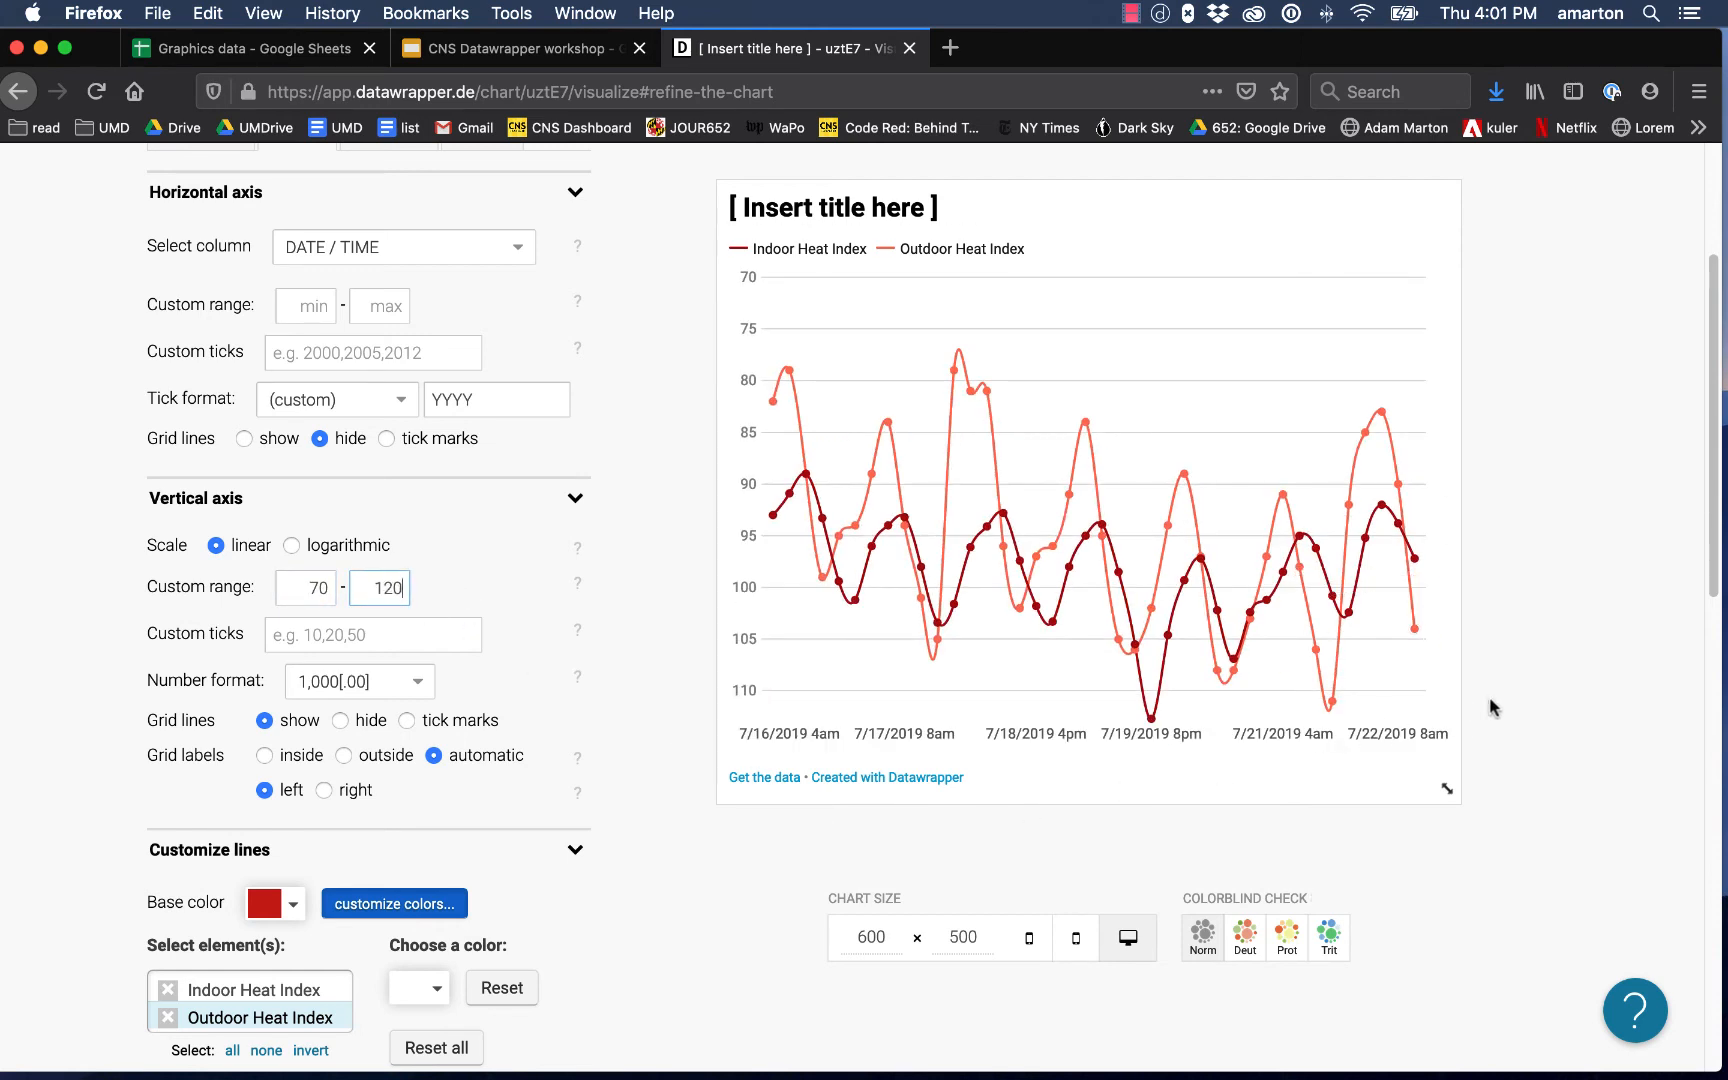
left_click(1518, 686)
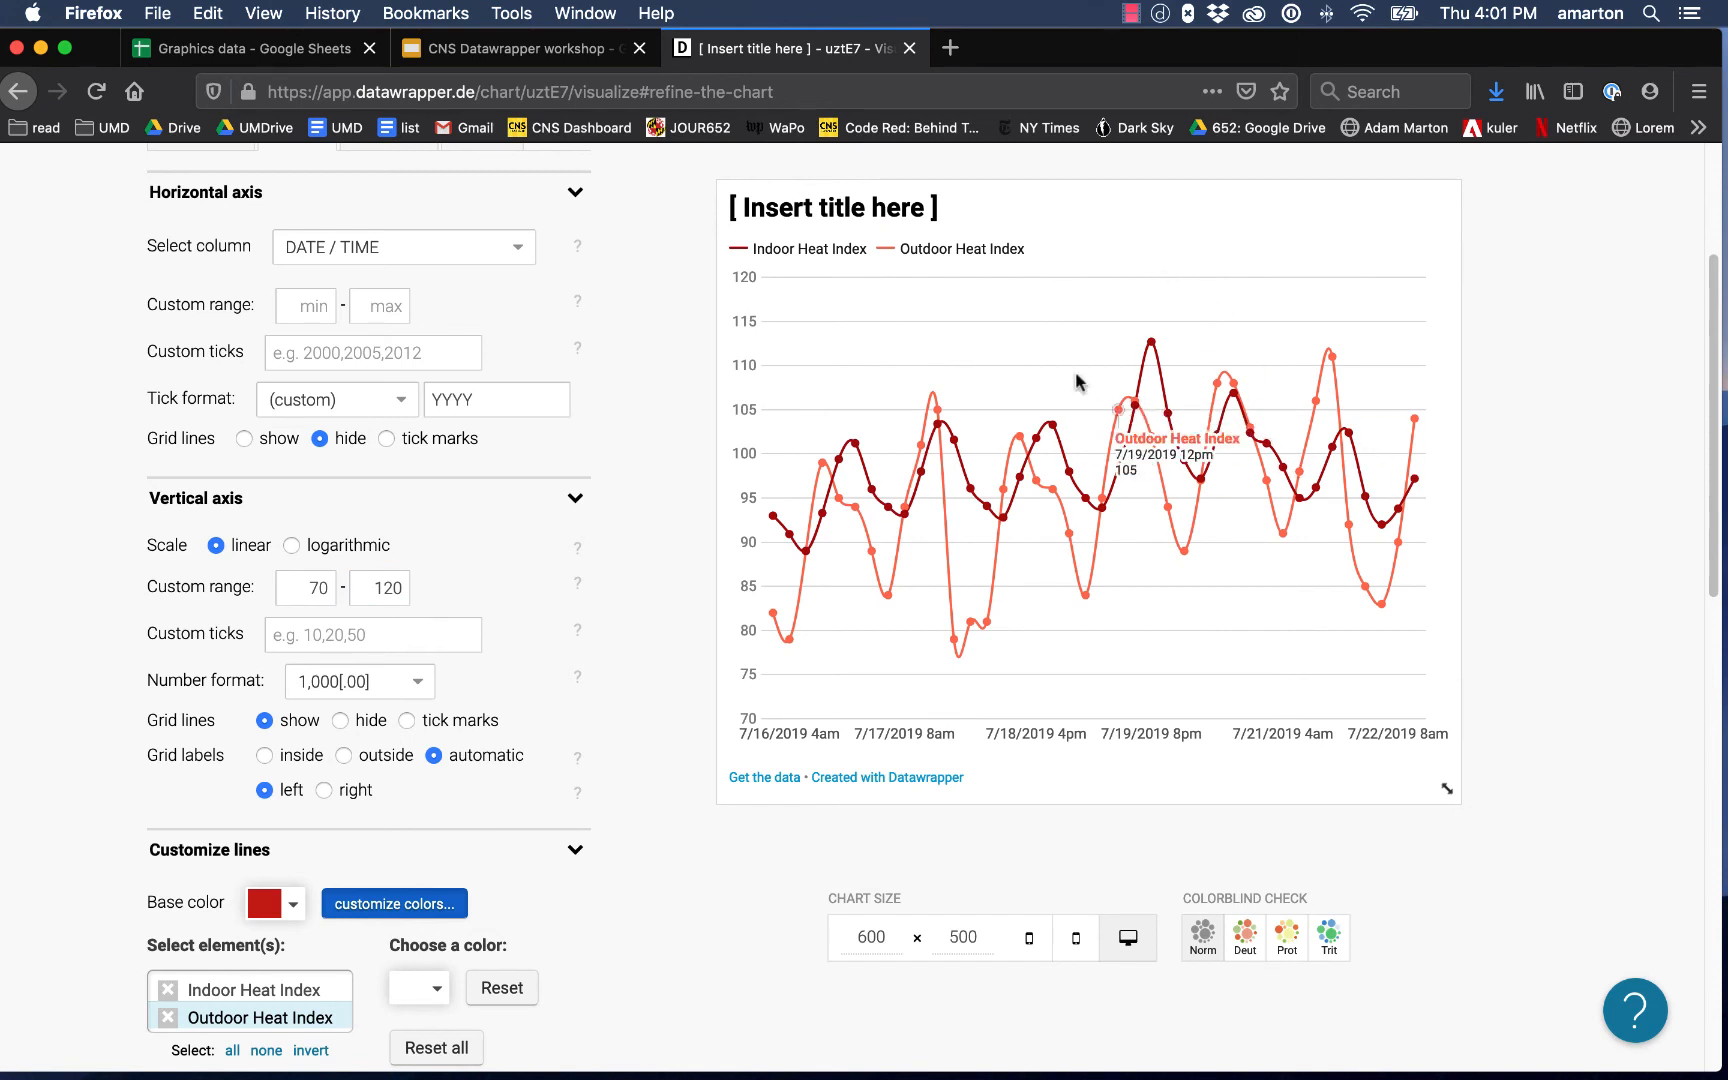
- Set the vertical axis custom range to a minimum of 75 and a maximum of 115
double_click(334, 590)
type("75")
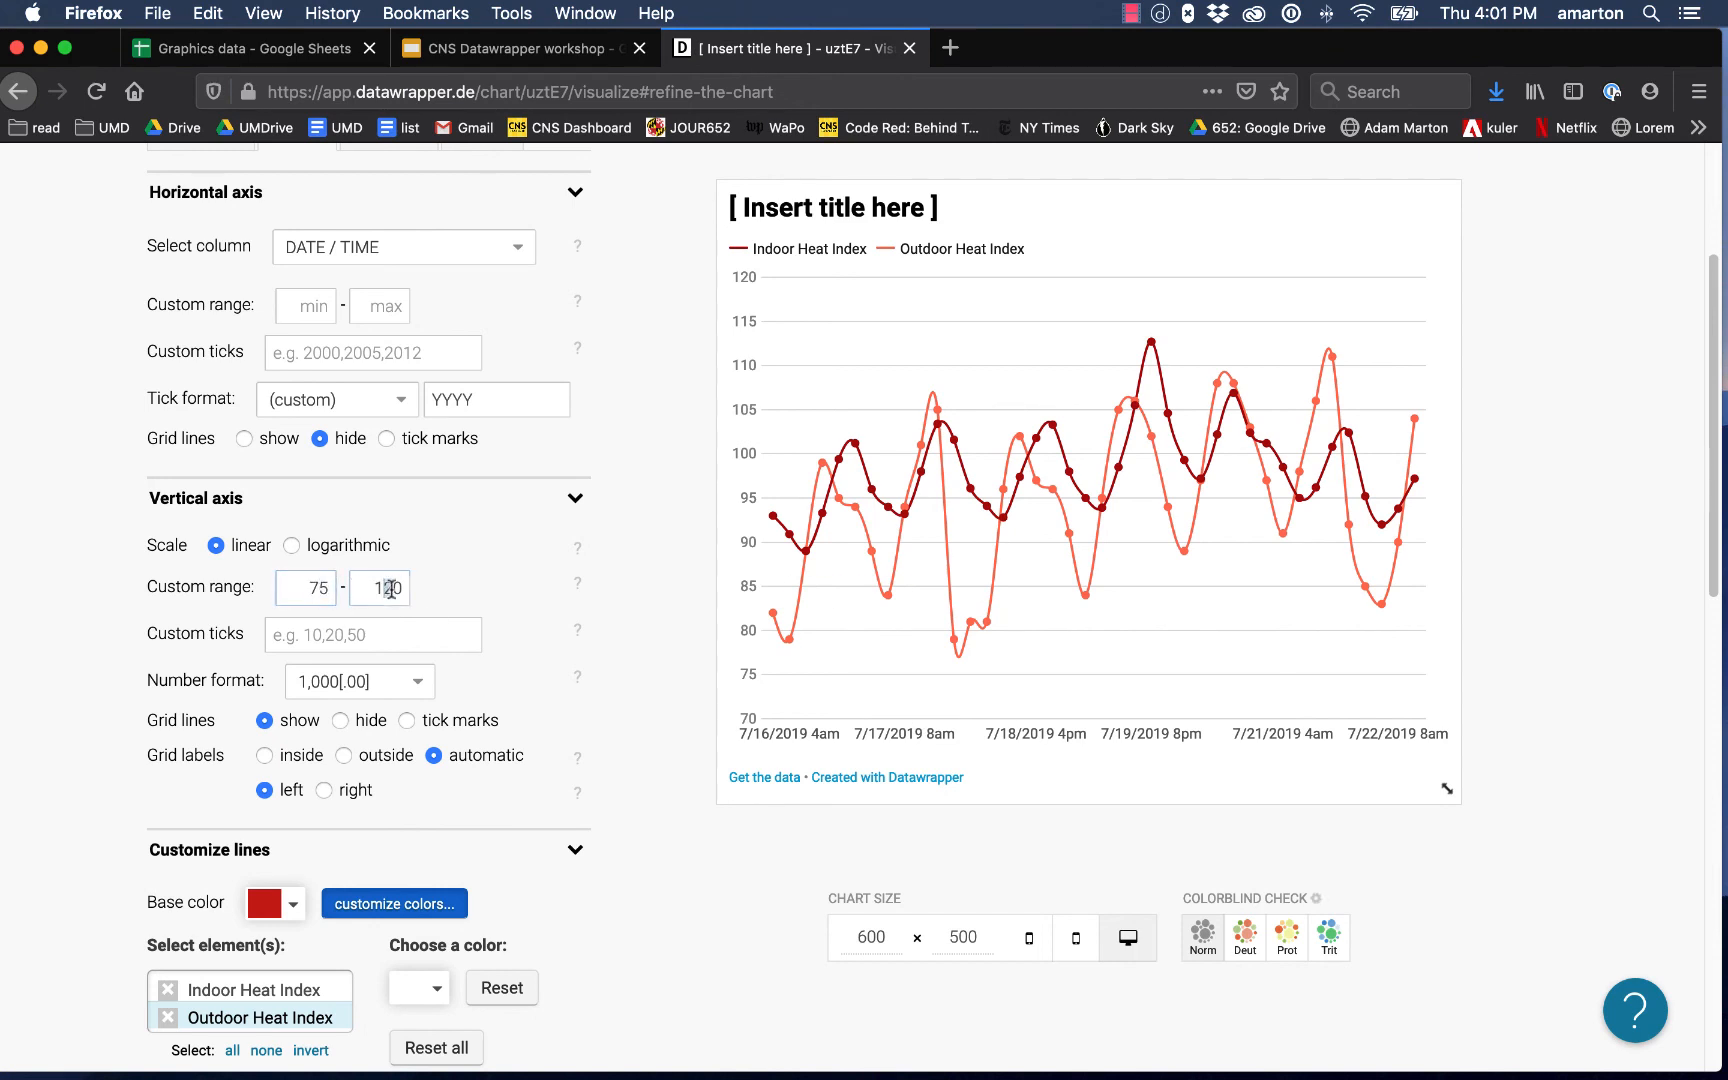
double_click(390, 588)
type("115")
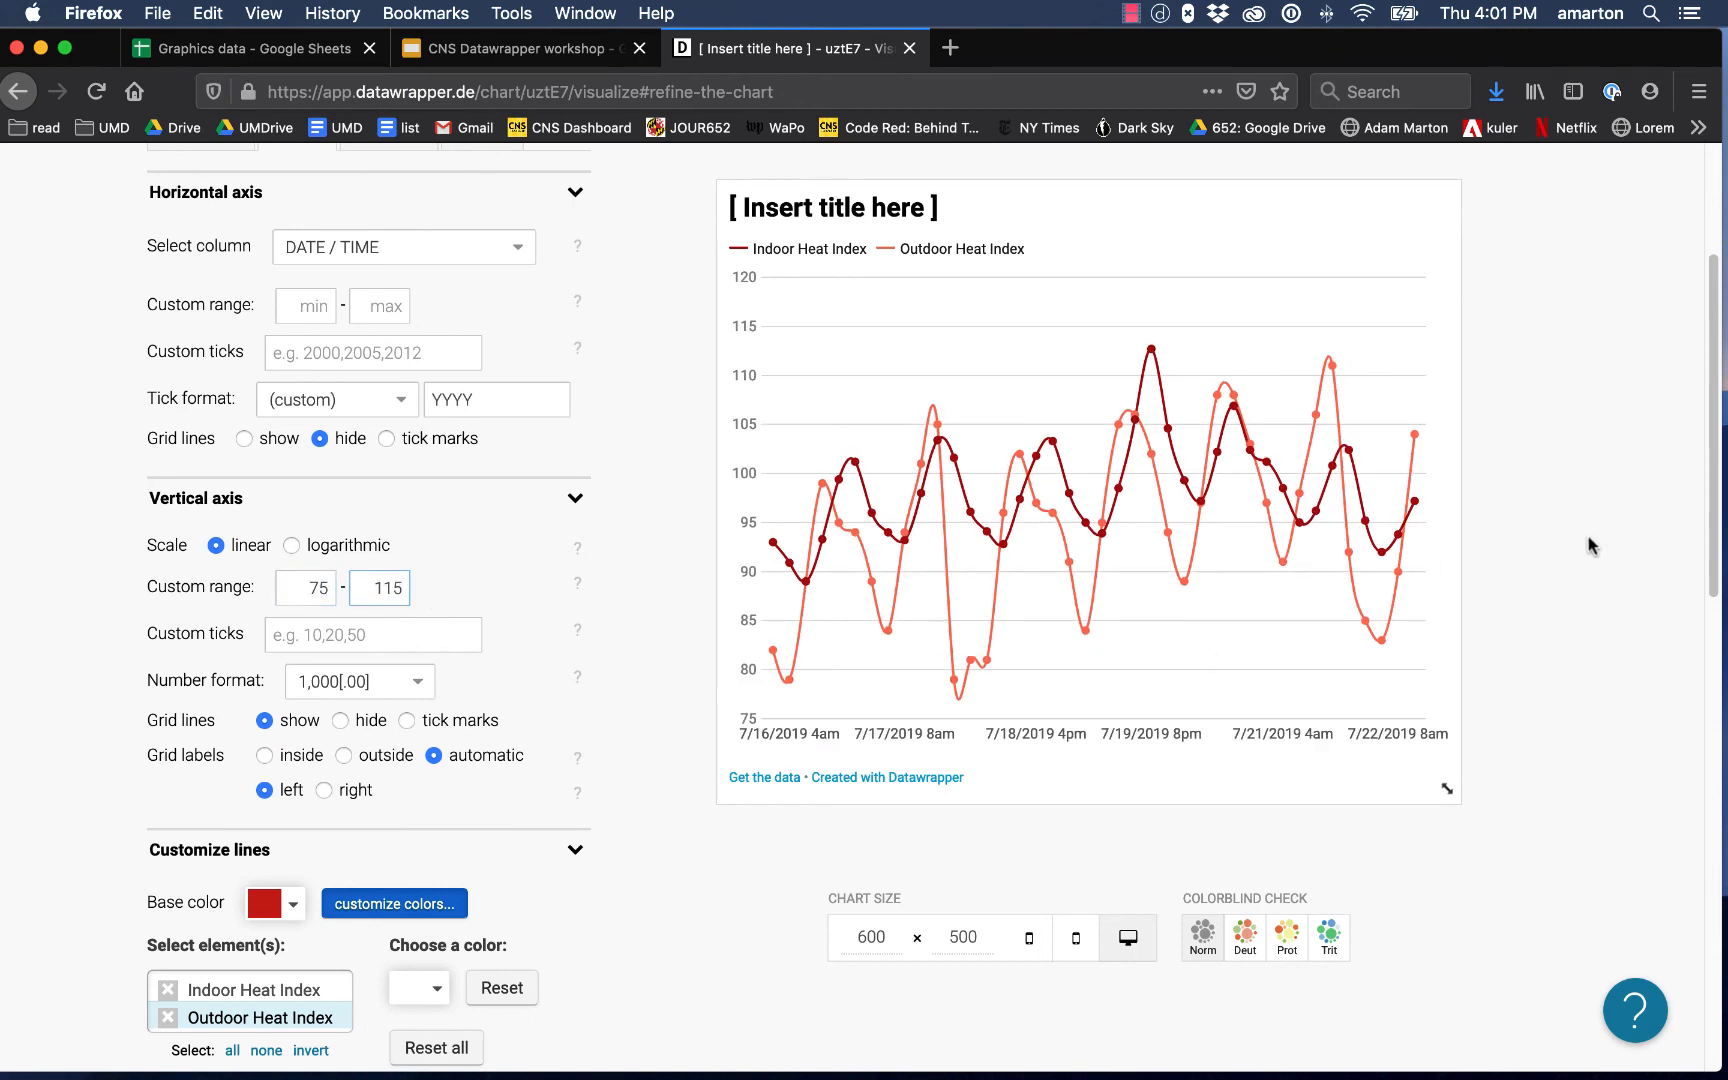
- Apply the vertical axis custom range of 75 to 115 and review the chart with its refine settings
left_click(1578, 545)
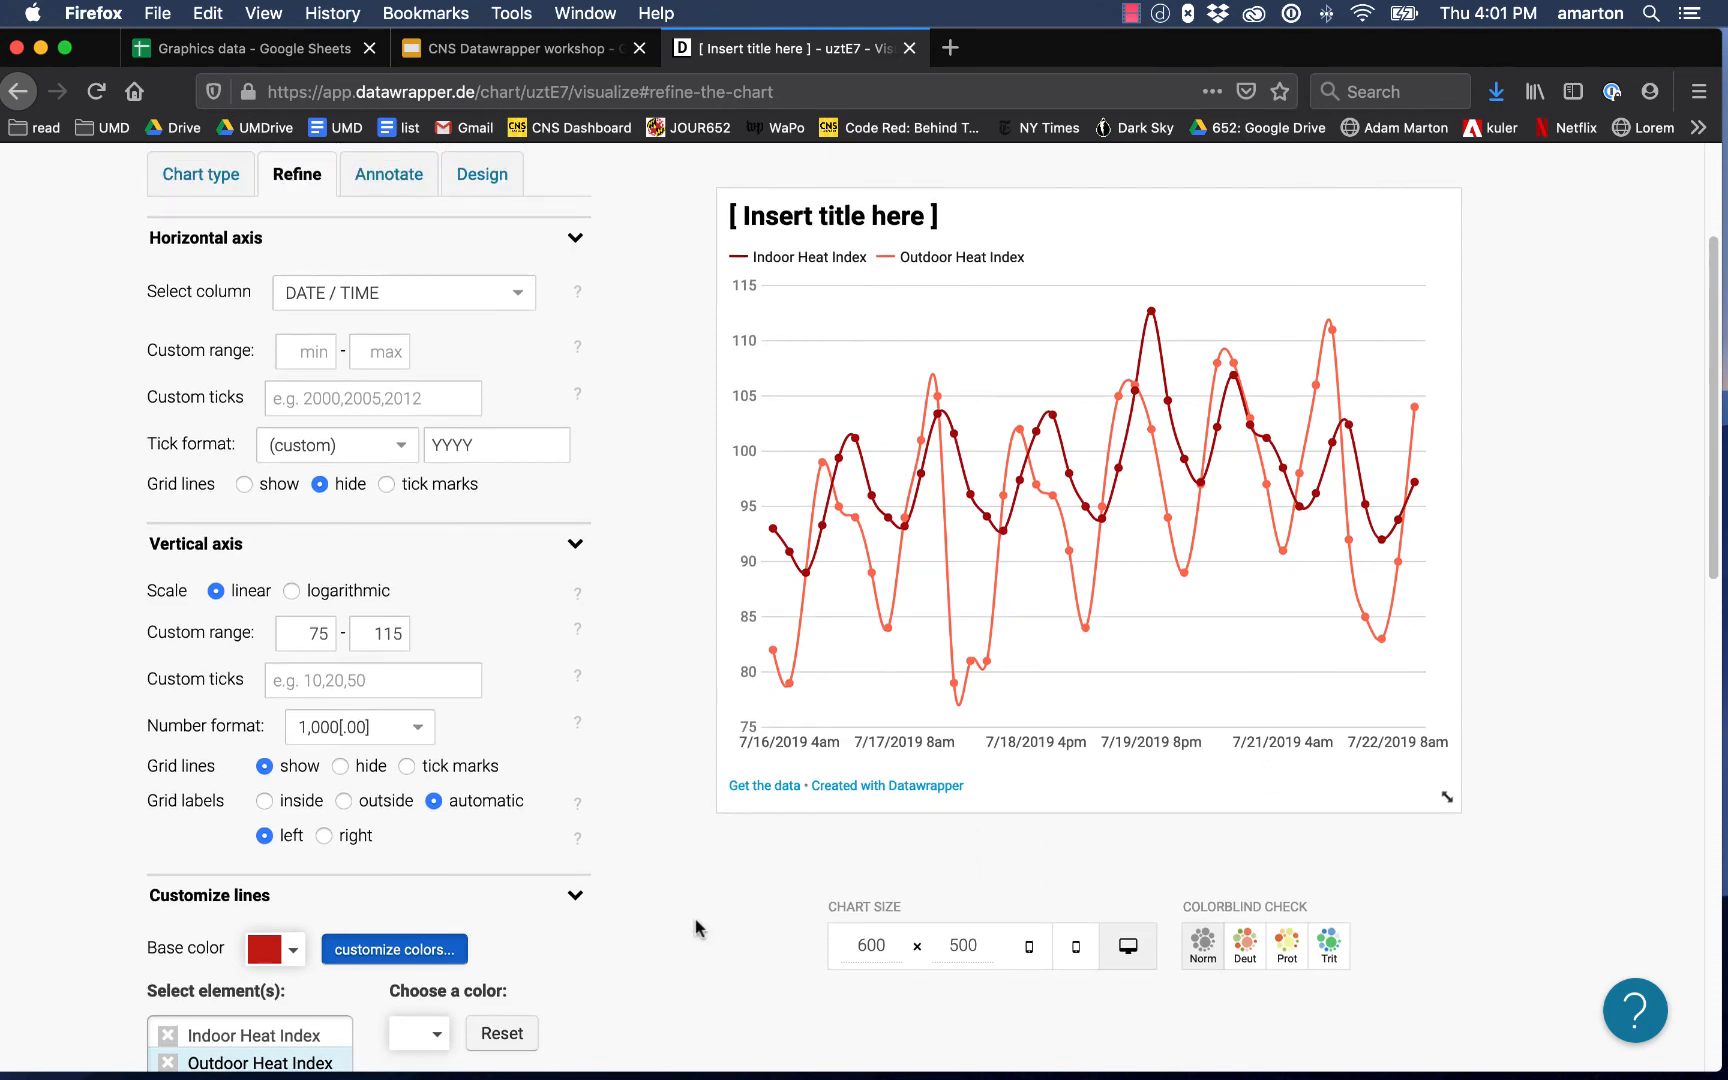
scroll(697, 928, "down", 5)
scroll(697, 928, "down", 2)
scroll(697, 928, "up", 10)
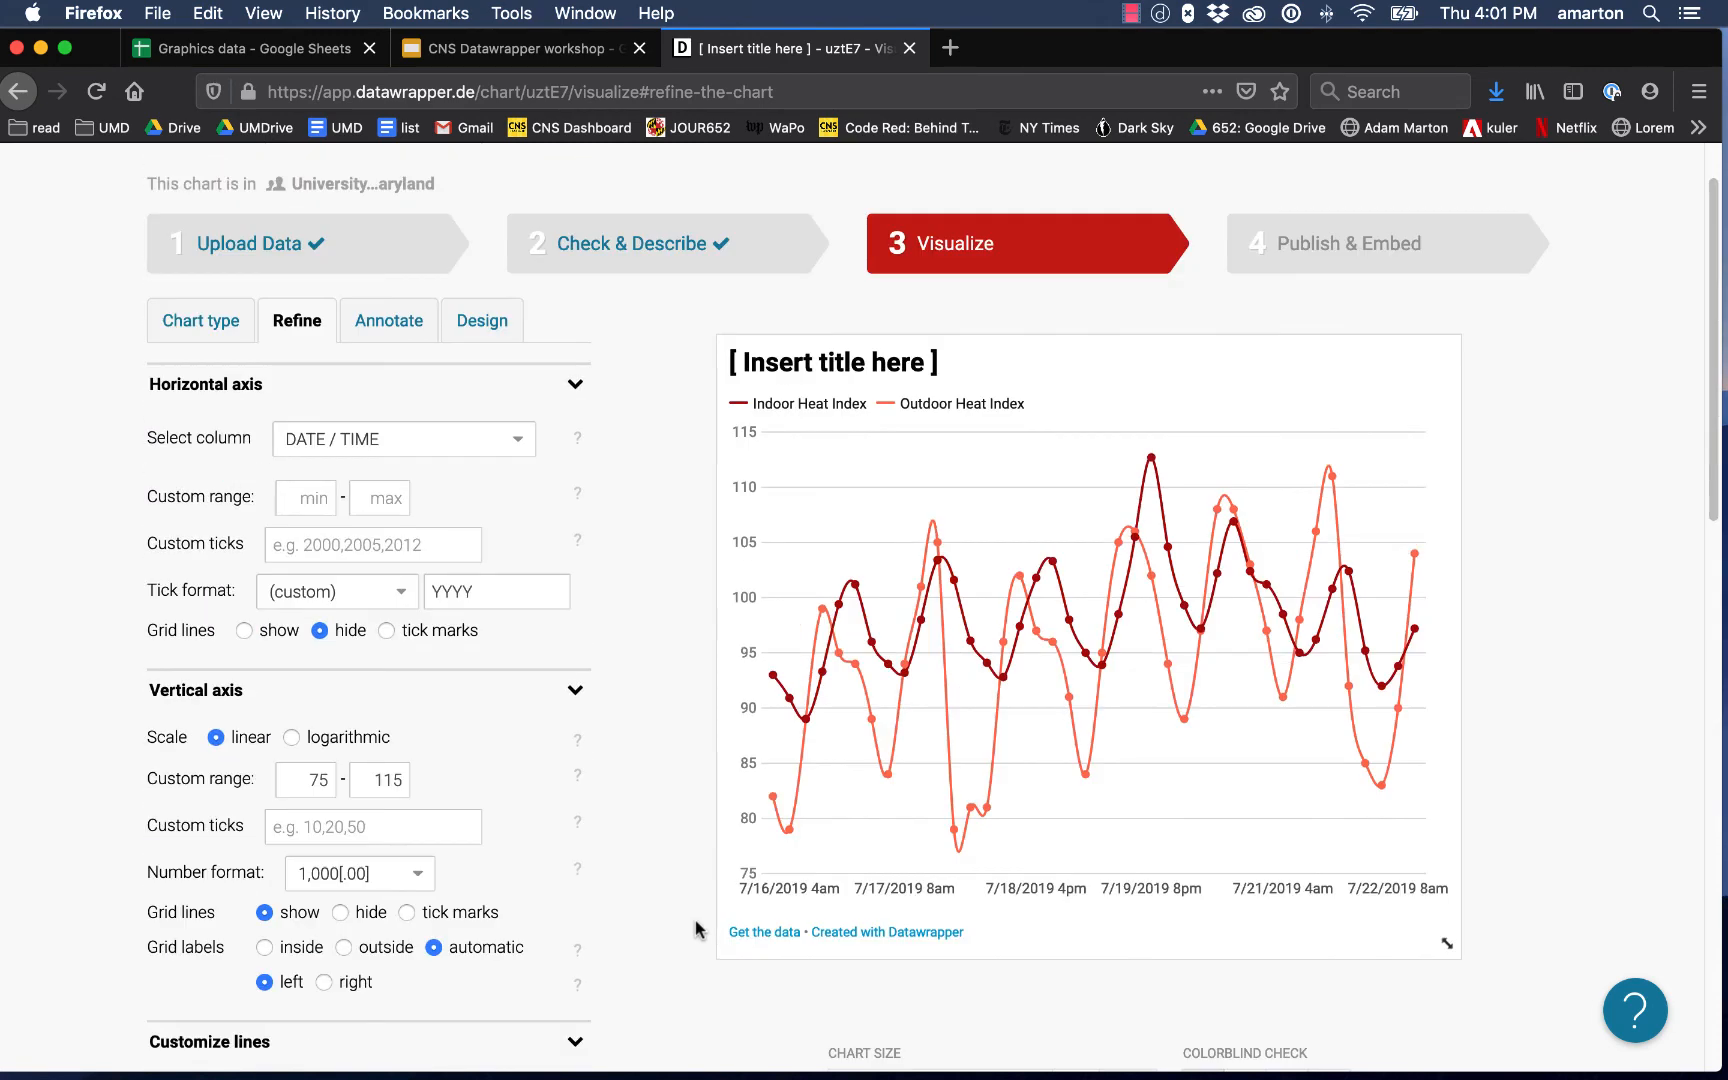
scroll(697, 928, "down", 1)
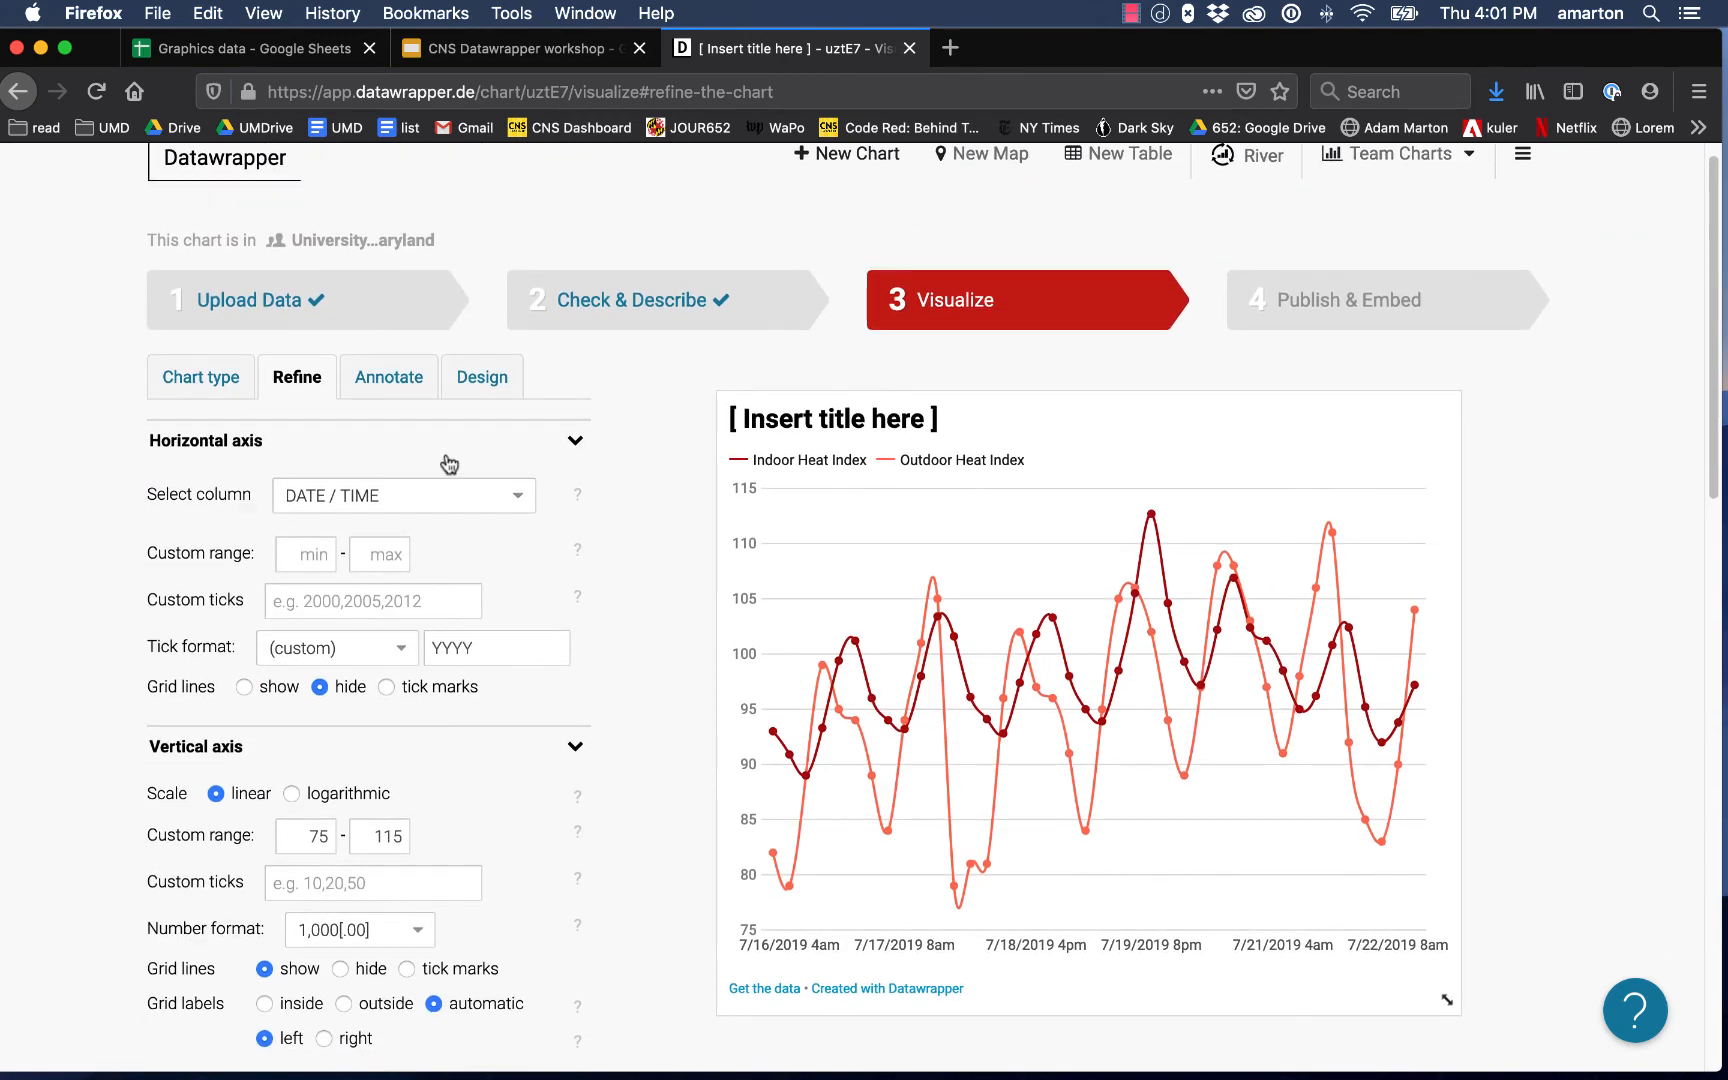
- Set the chart title to "Indoor and outdoor heat index during Baltimore heat wave", without a leading quotation mark
left_click(390, 378)
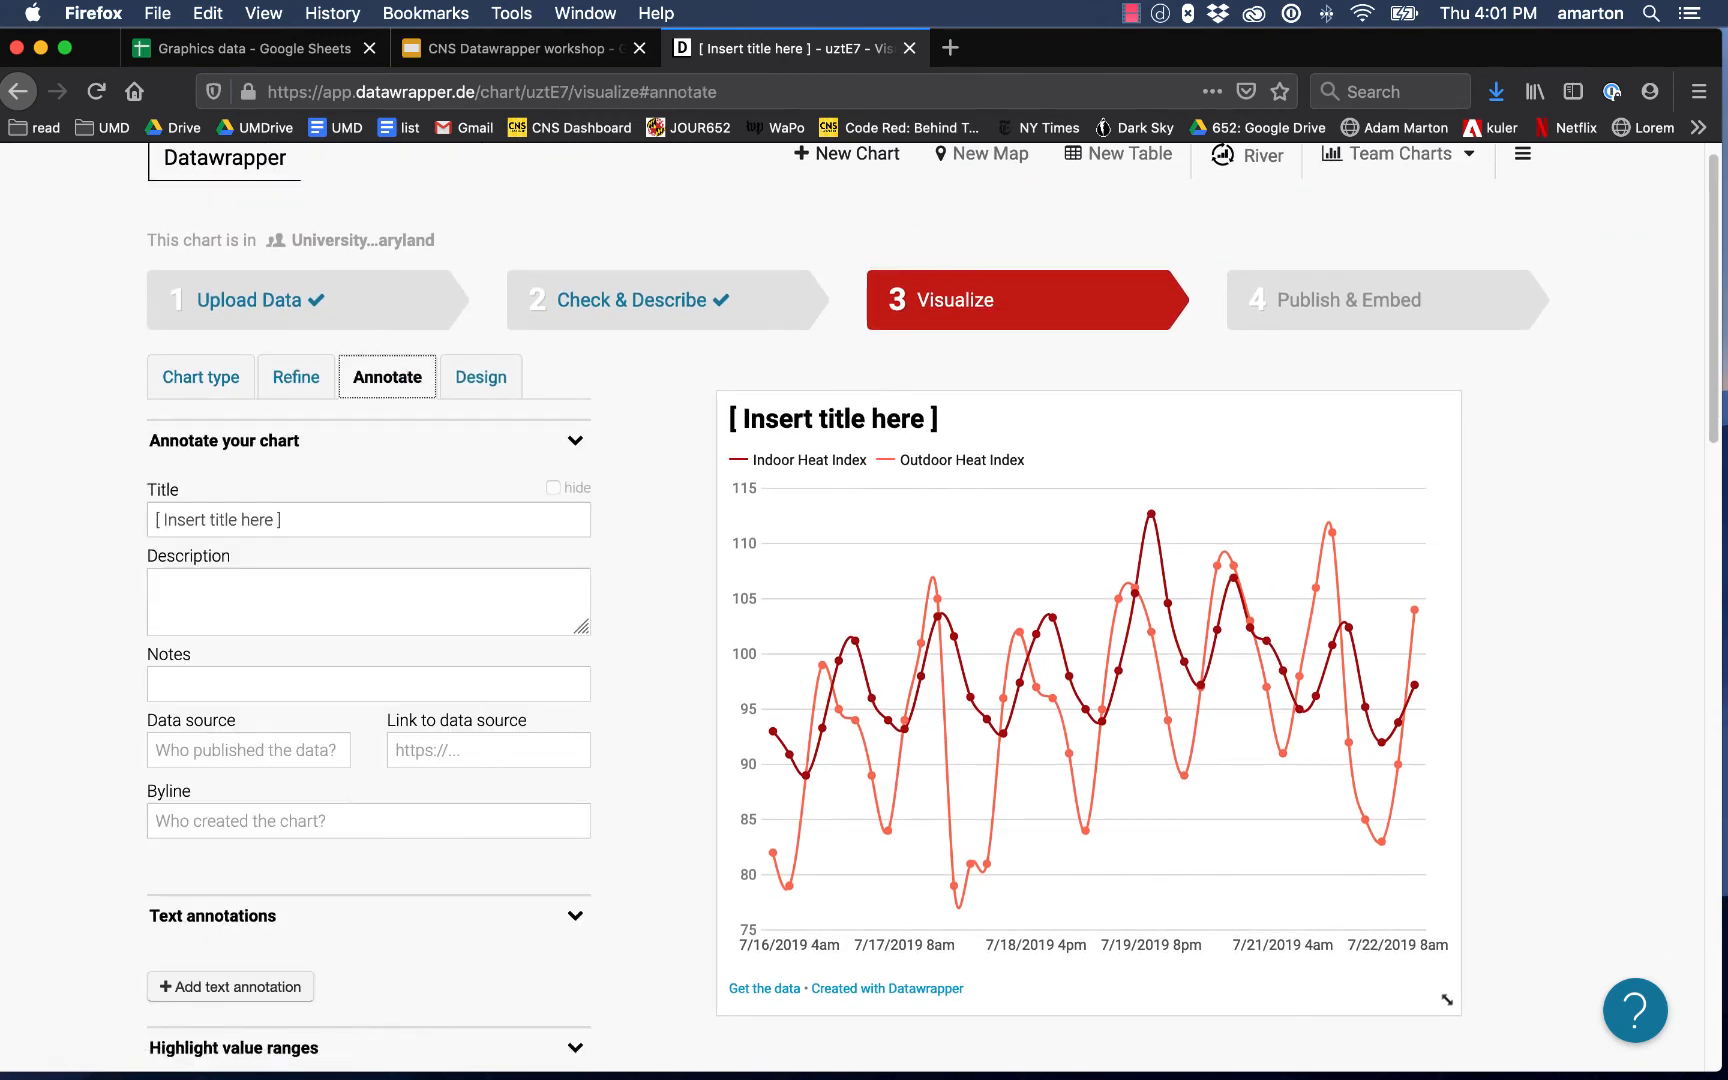
key("super+Tab")
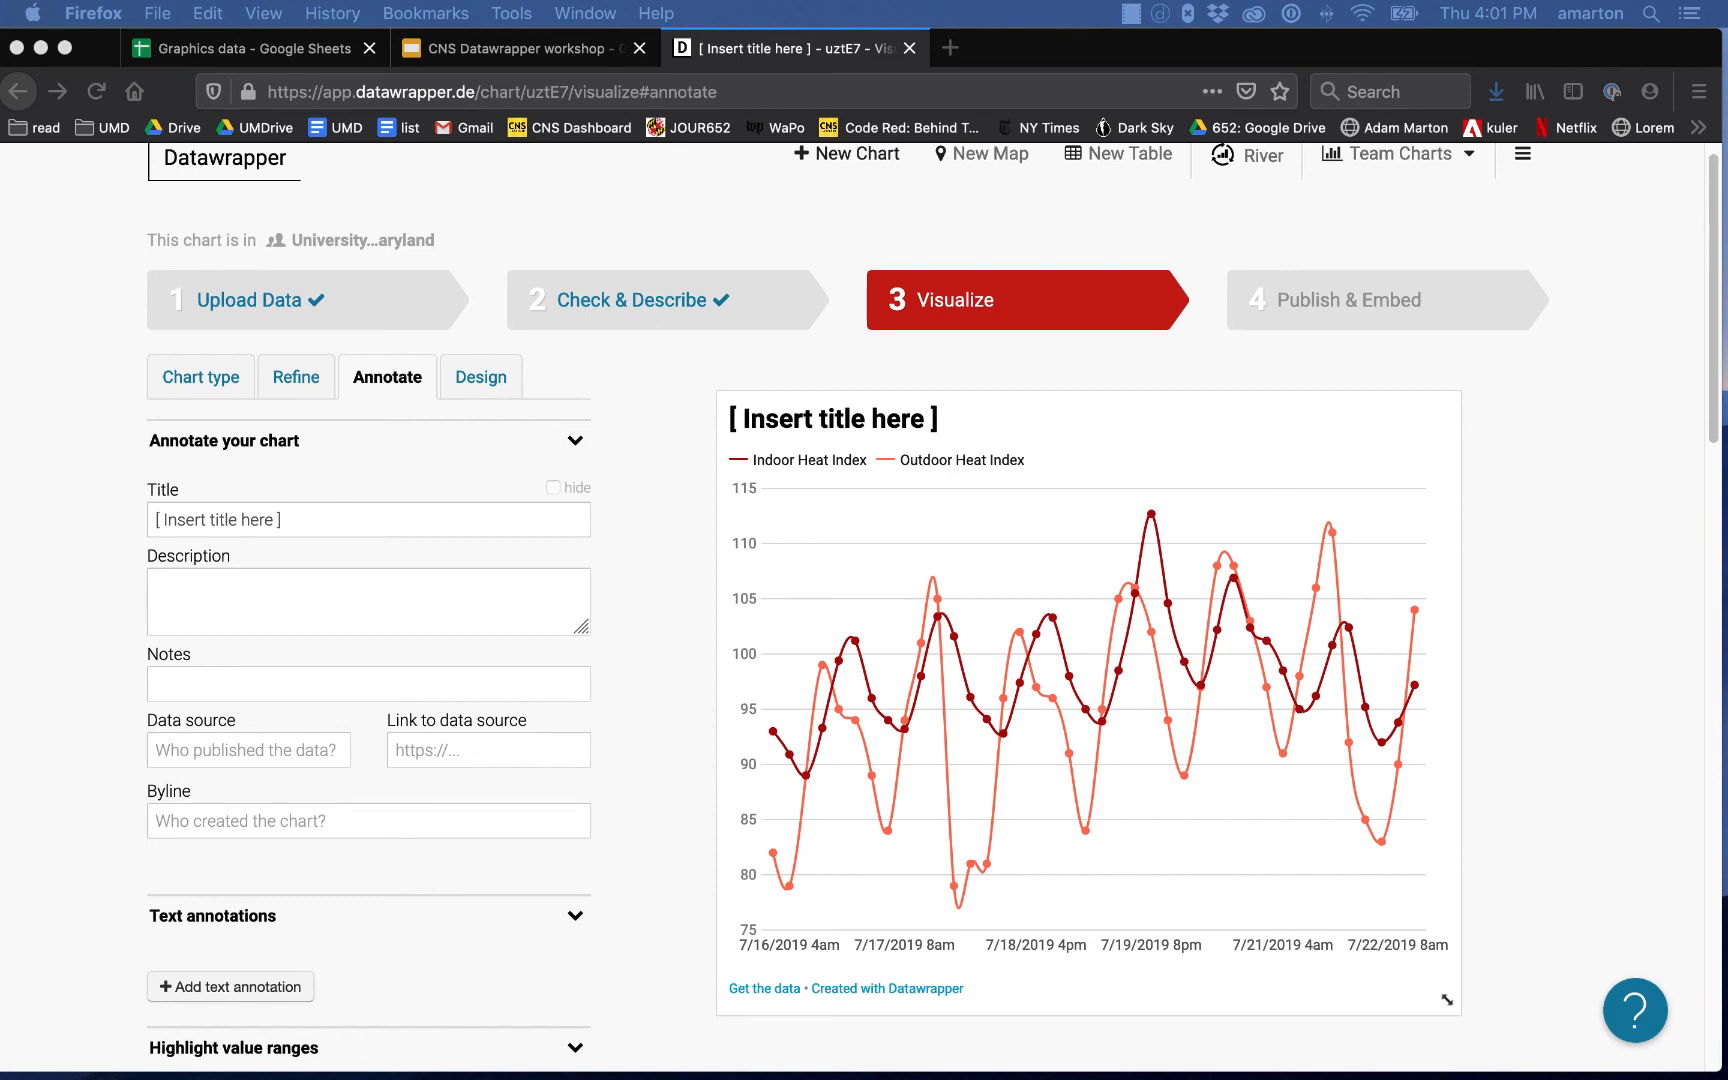
triple_click(304, 519)
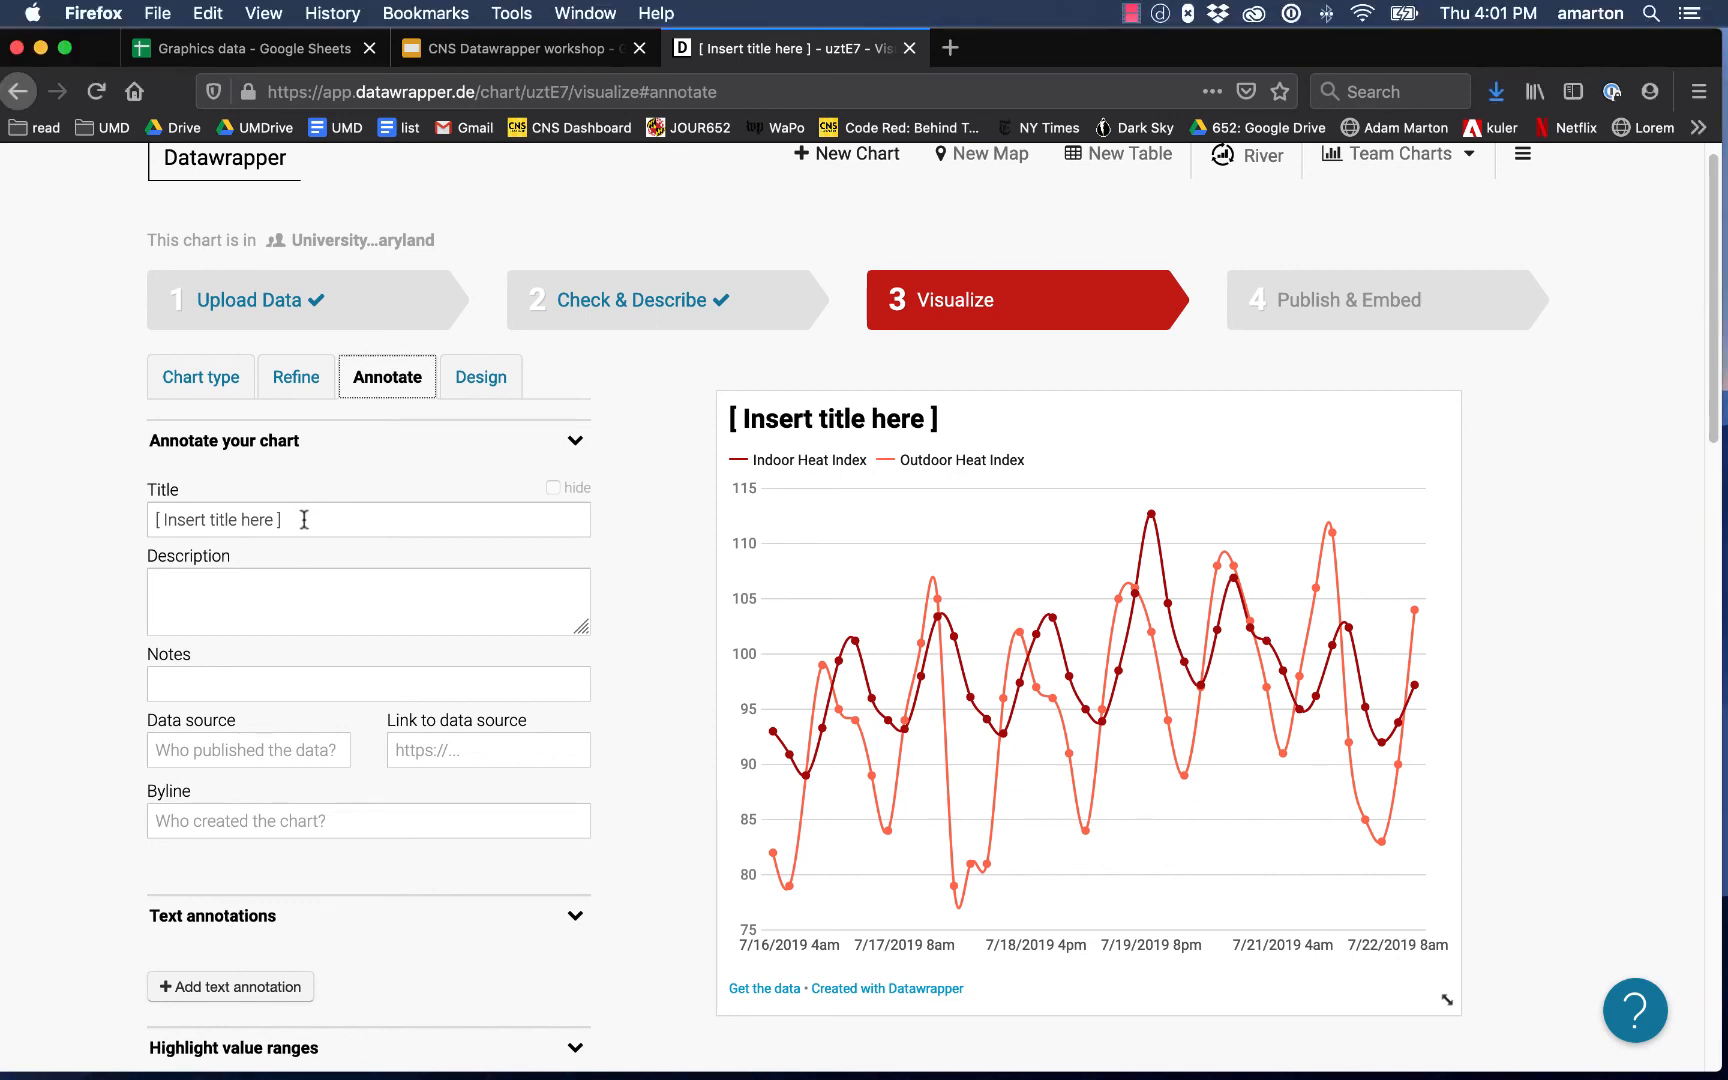
type("\"Indoor and outdoor heat index during Baltimore heat wave")
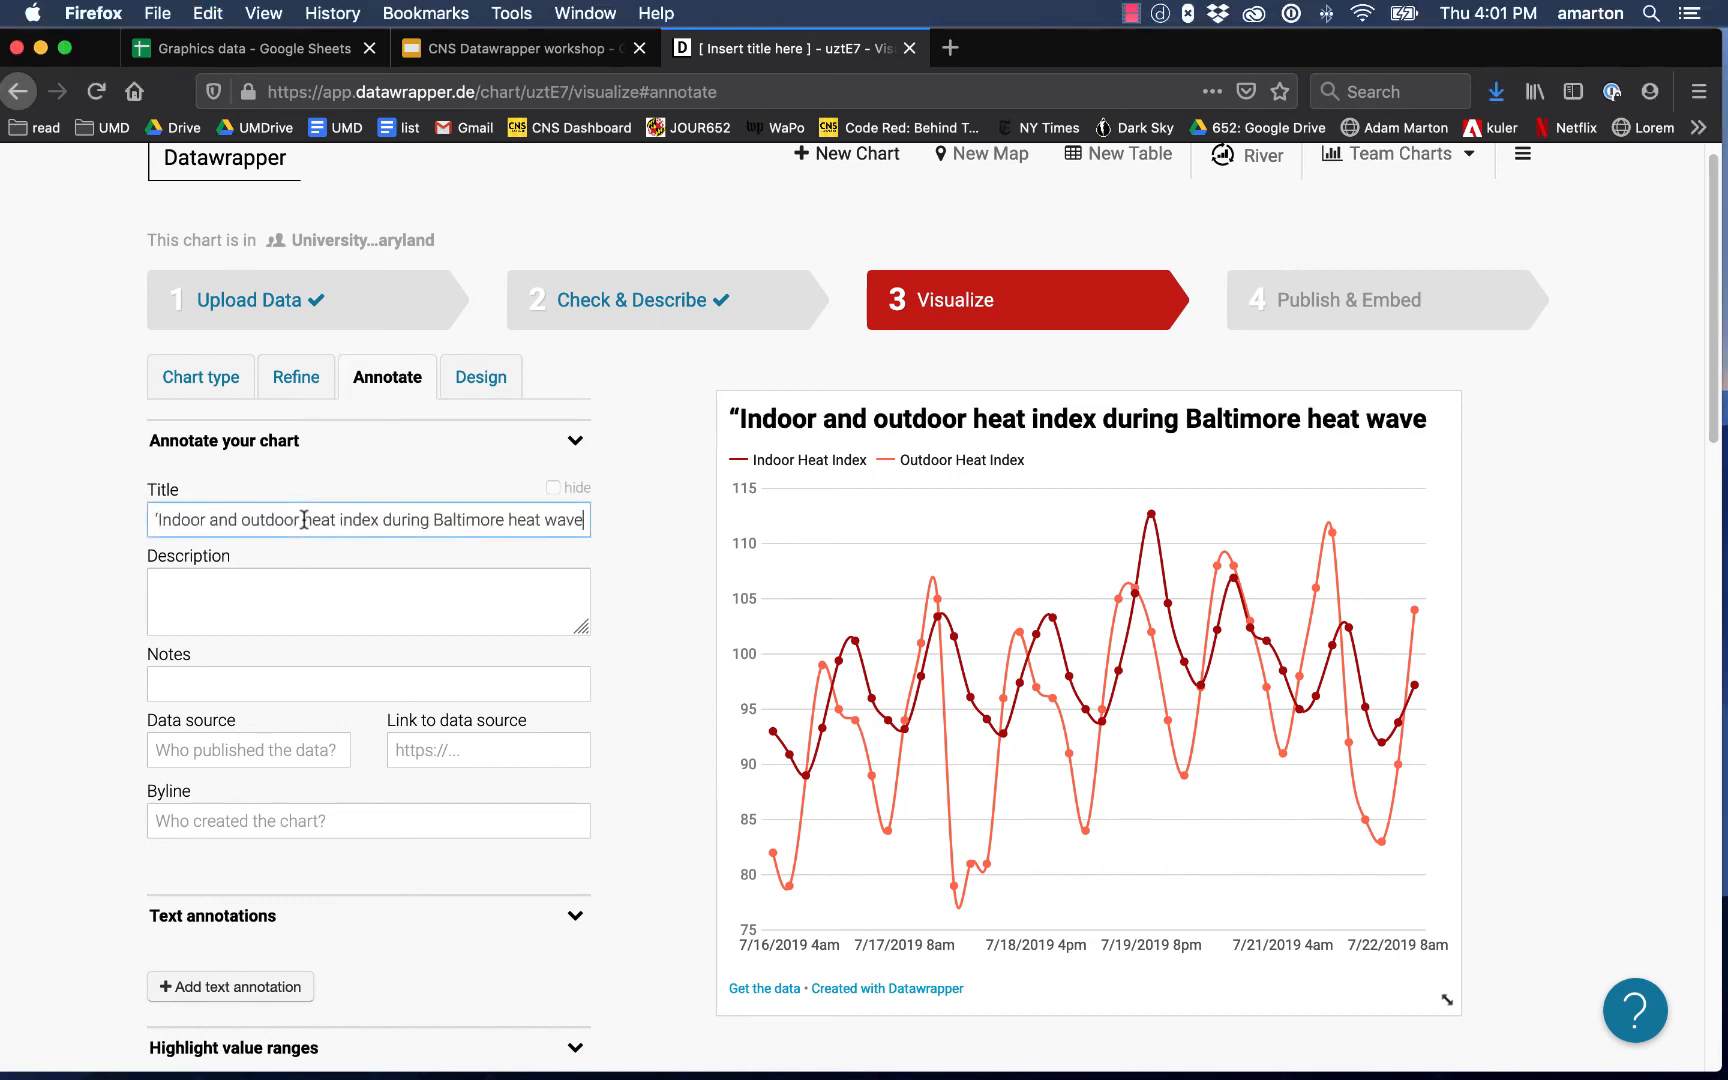
left_click(158, 521)
key("BackSpace")
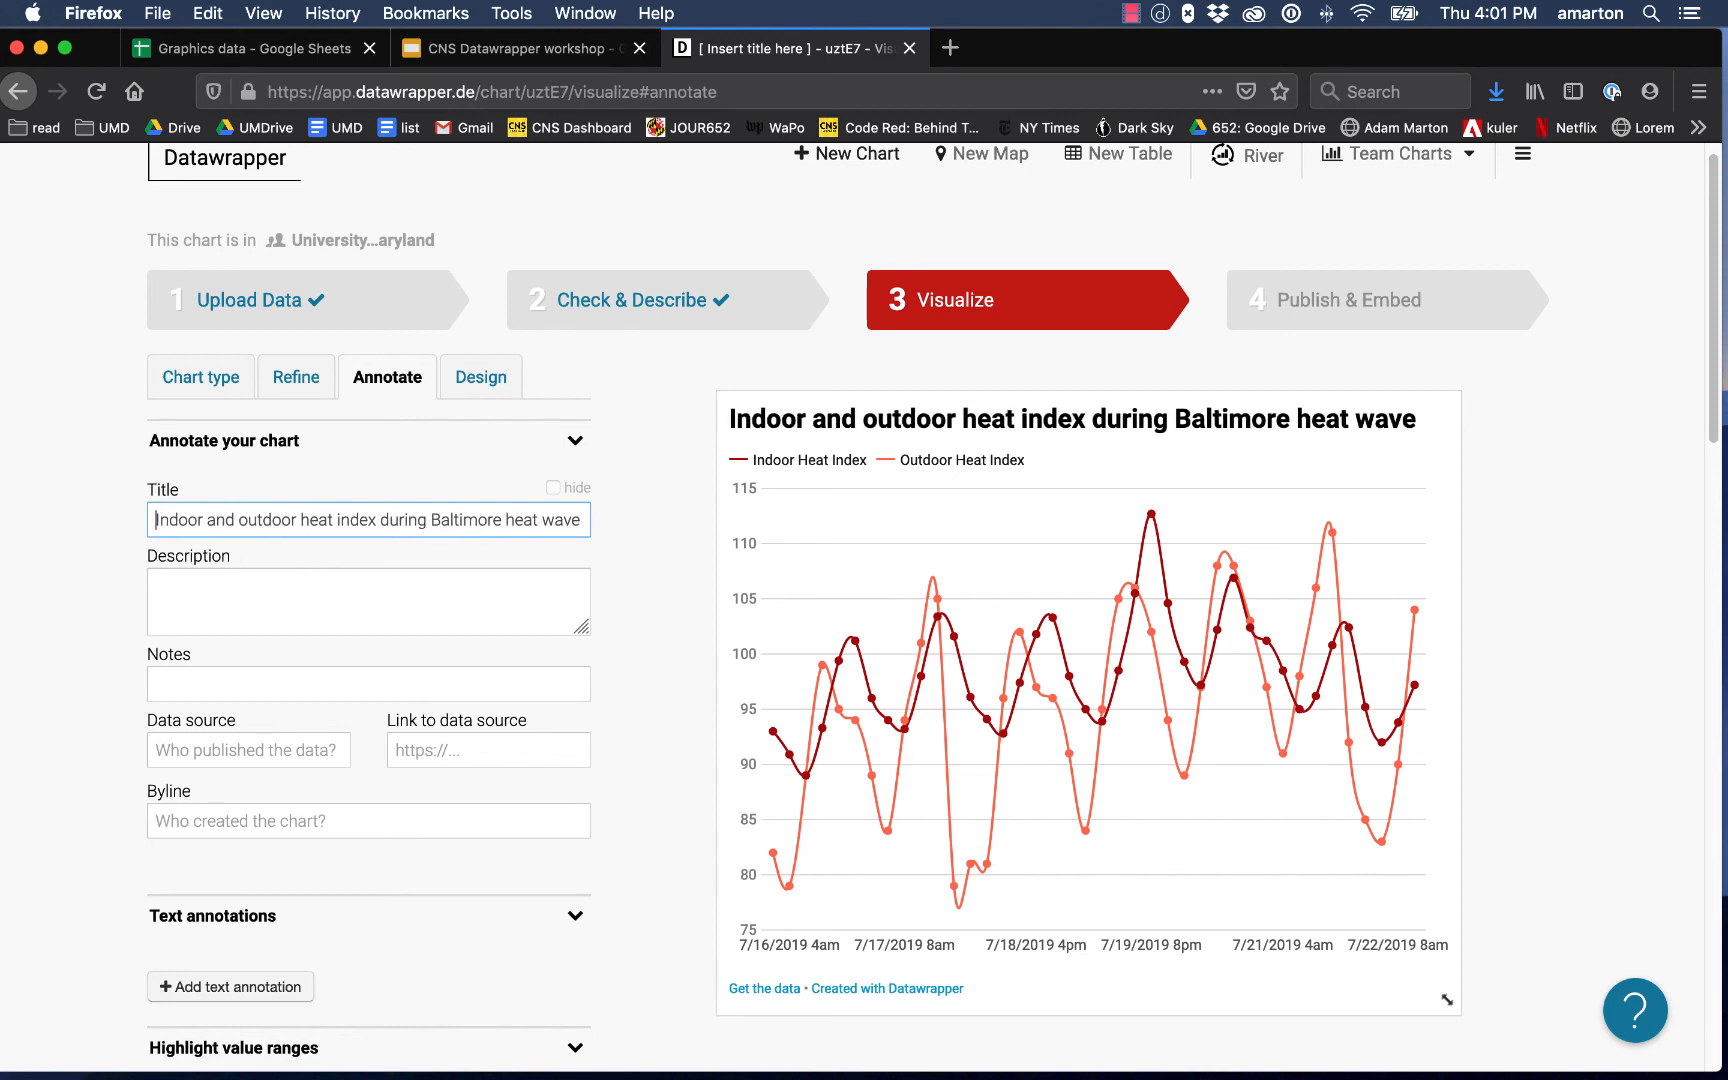
- Set the description to "Recorded on July 16-22, 2019. Indoor data was captured using sensors placed in a second floor bedroom in an unairconditioned home."
key("super+Tab")
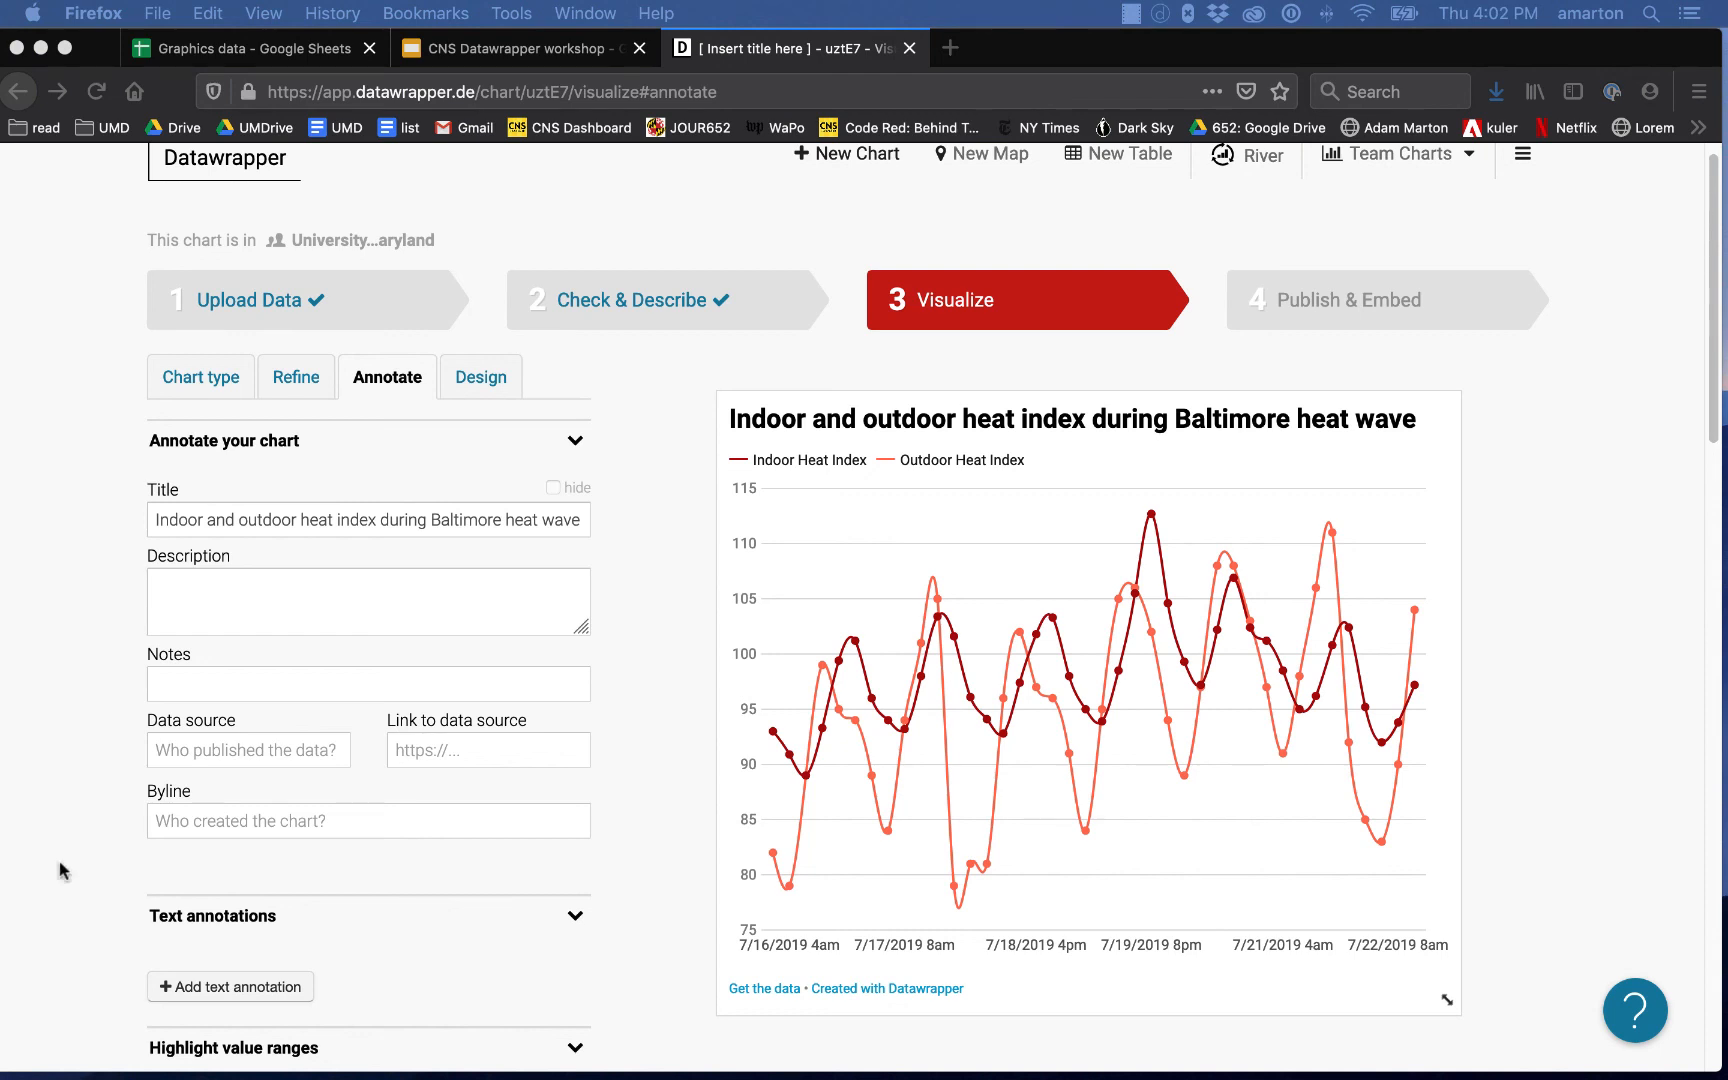
left_click(271, 621)
type("Recorded on July 16-22, 2019. Indoor data was captured using sensors placed in a second floor bedroom in an unairconditioned home.")
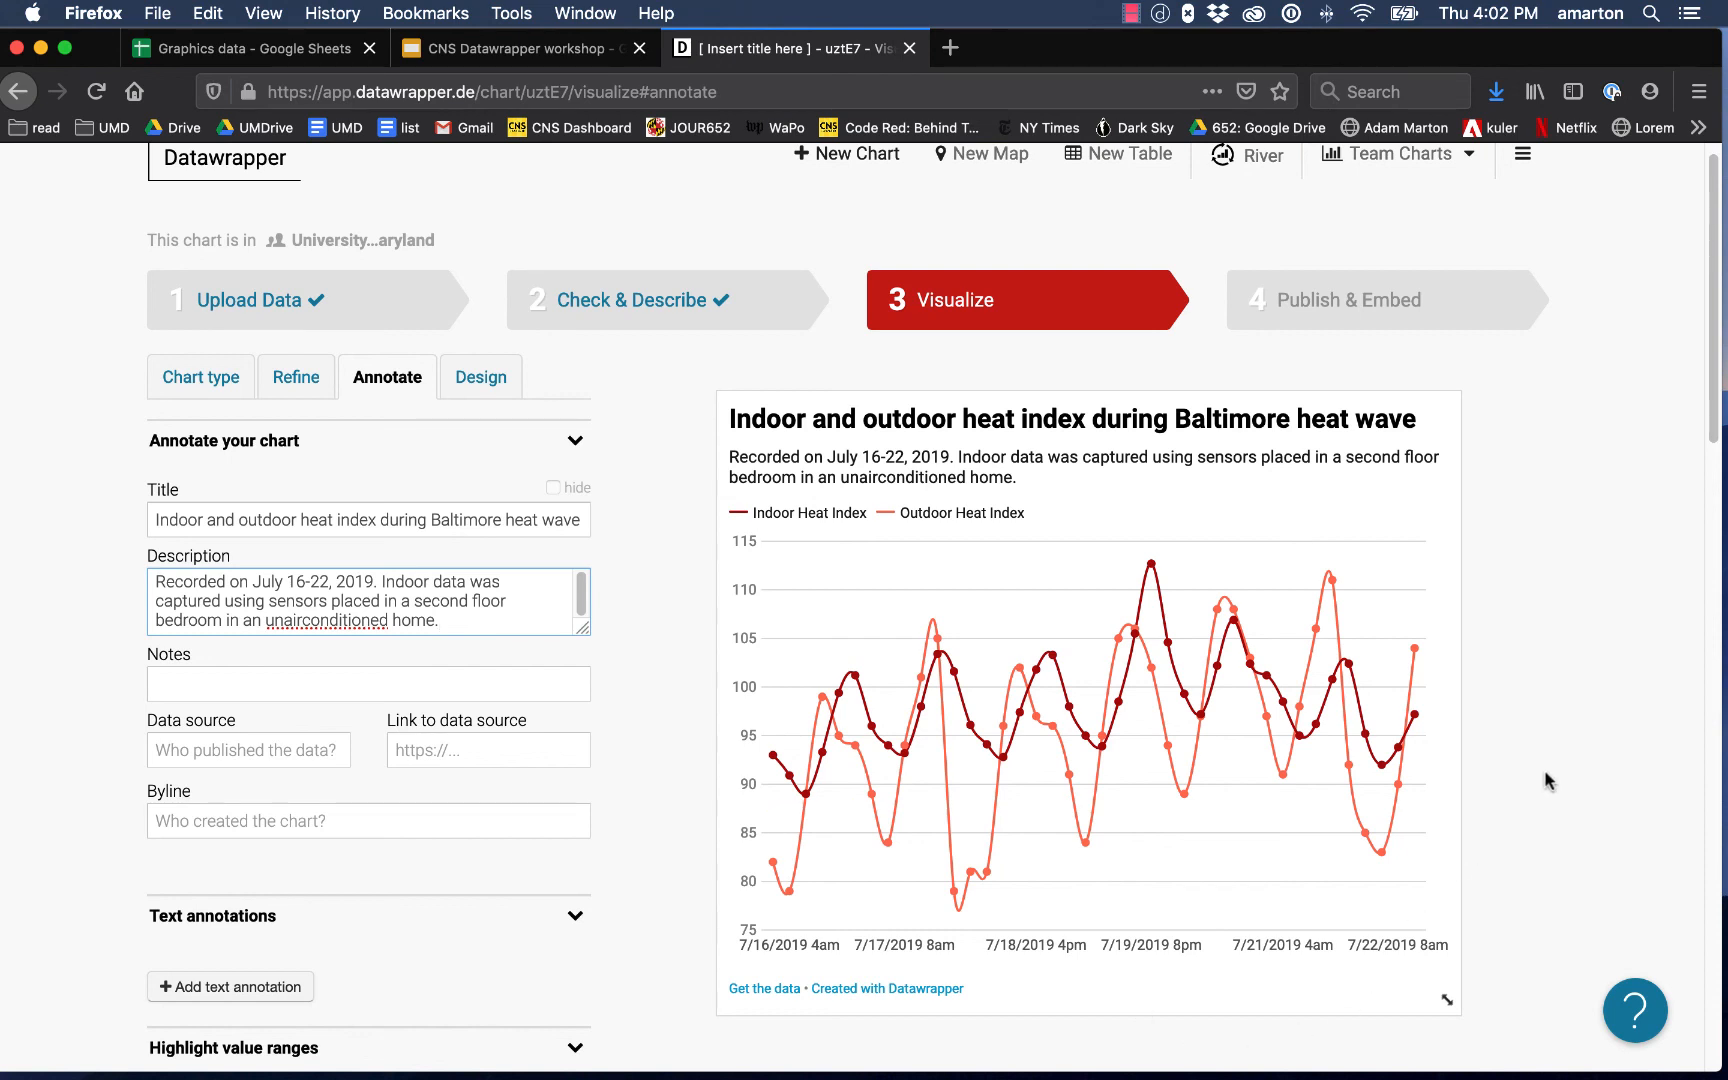
- Set the data source to "Federal government weather data via Iowa State University and indoor temperature data captured by University of Maryland journalists"
scroll(1547, 687, "down", 1)
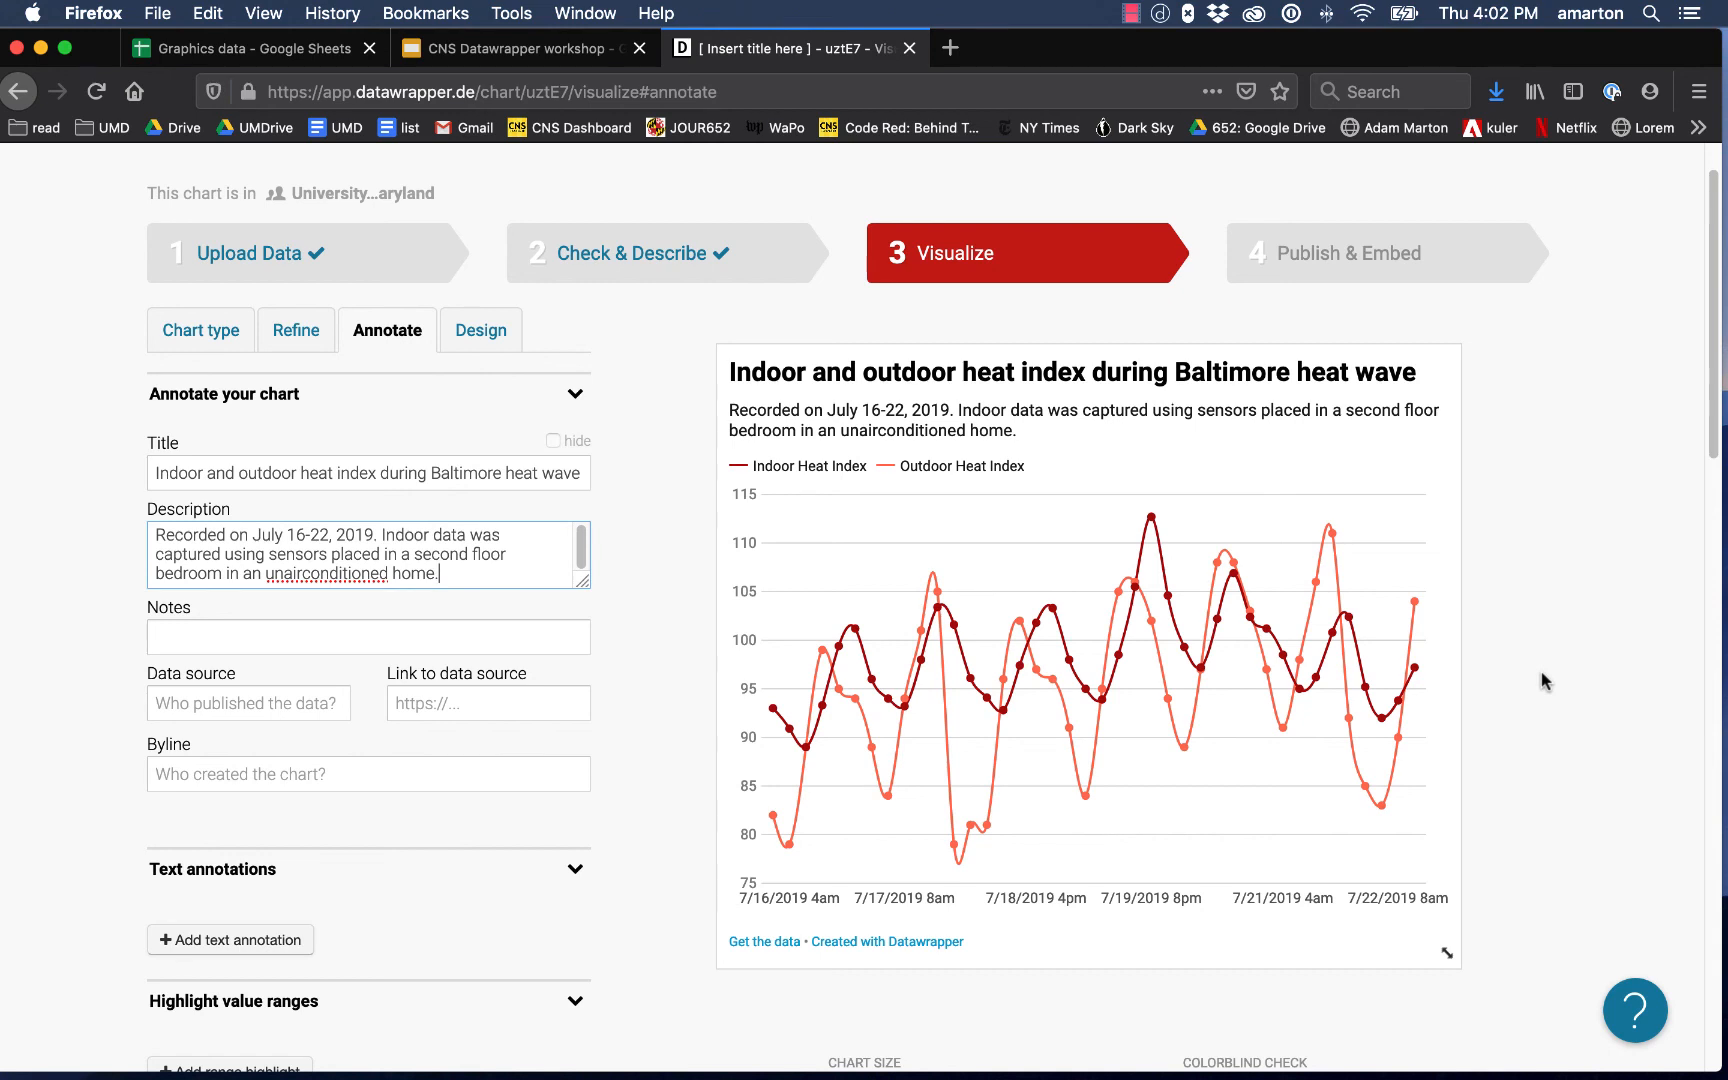
scroll(1542, 672, "down", 1)
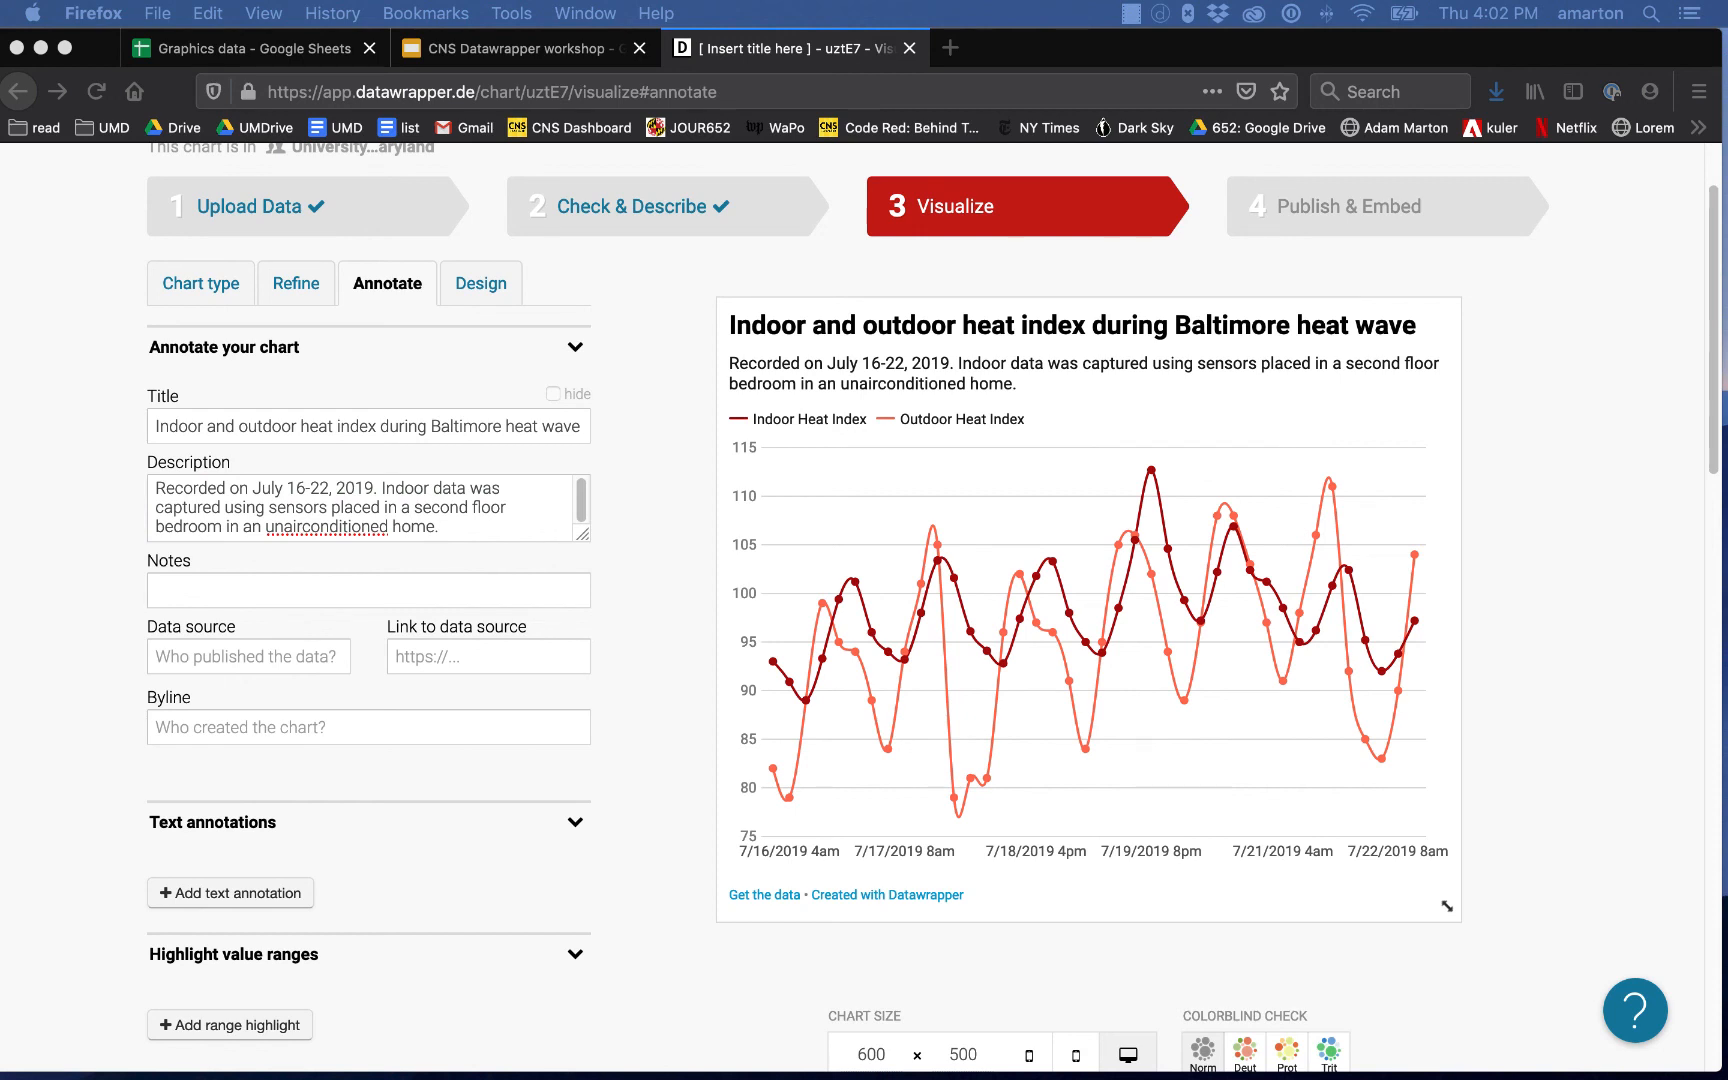
left_click(199, 657)
type("Federal government weather data via Iowa State University and indoor temperature data captured by University of Maryland journalists")
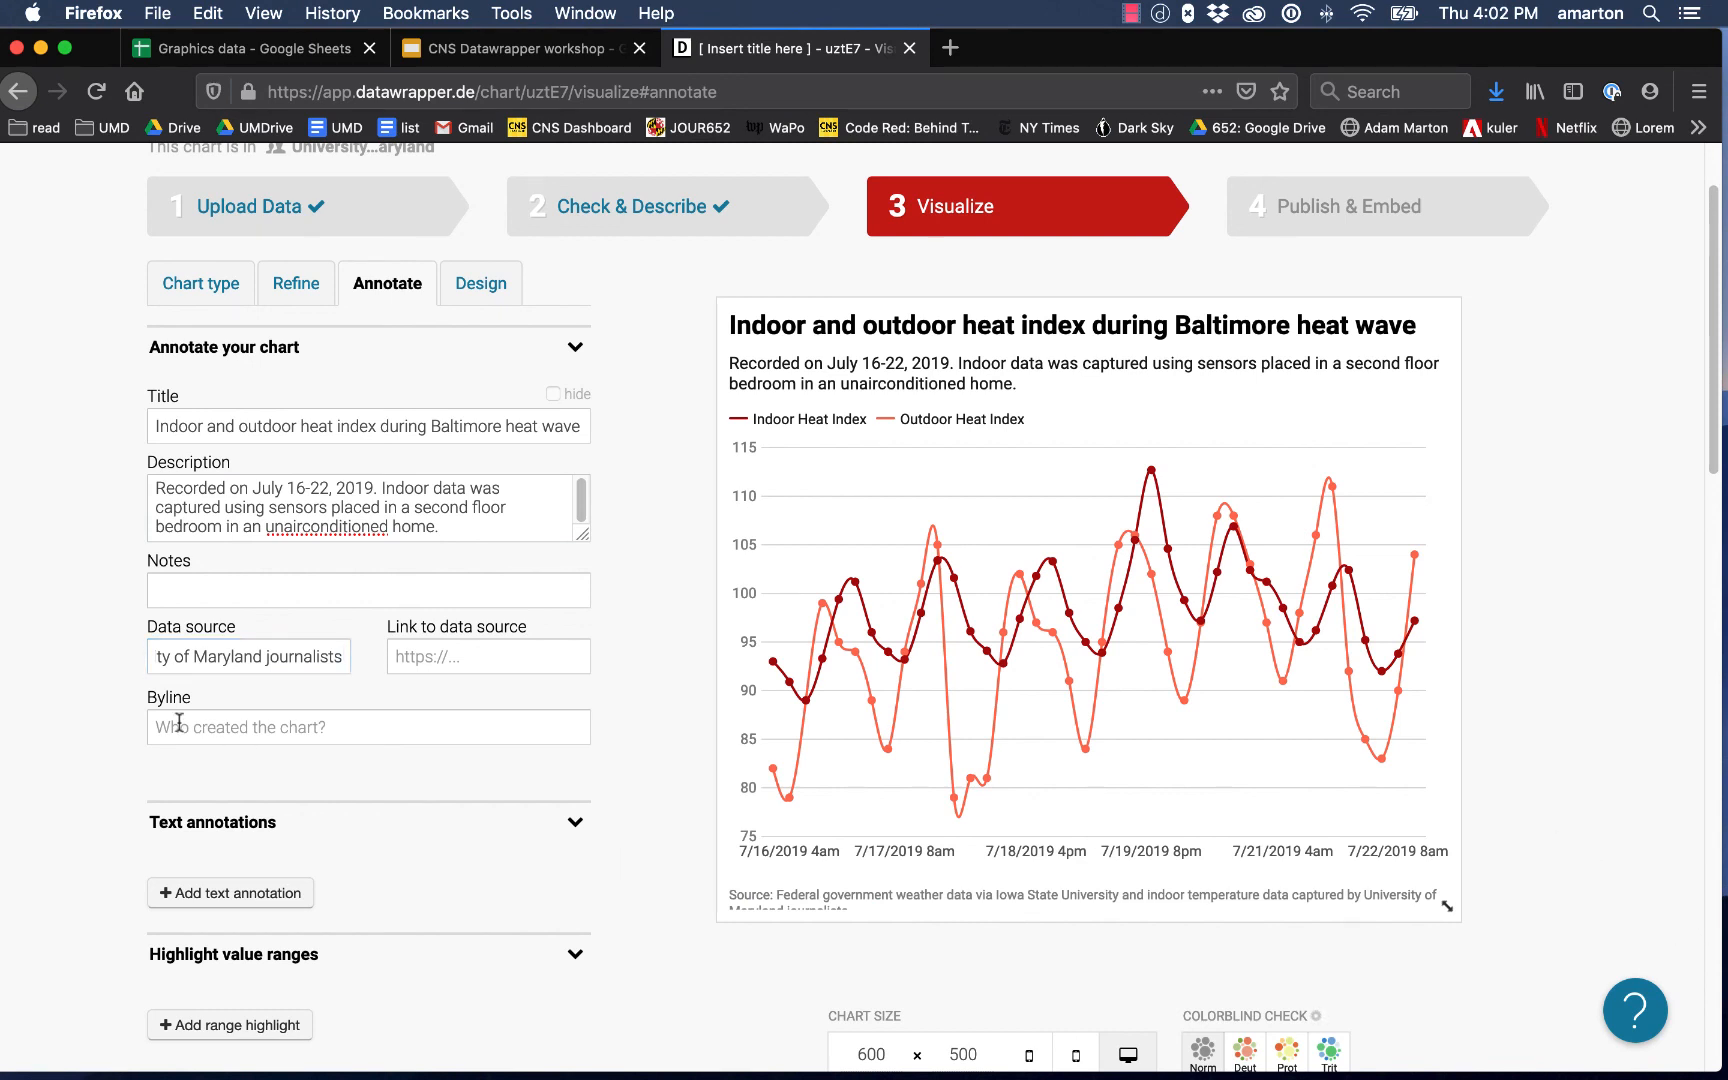
- Enter the chart creator's full name as the byline
left_click(252, 727)
type("Adam")
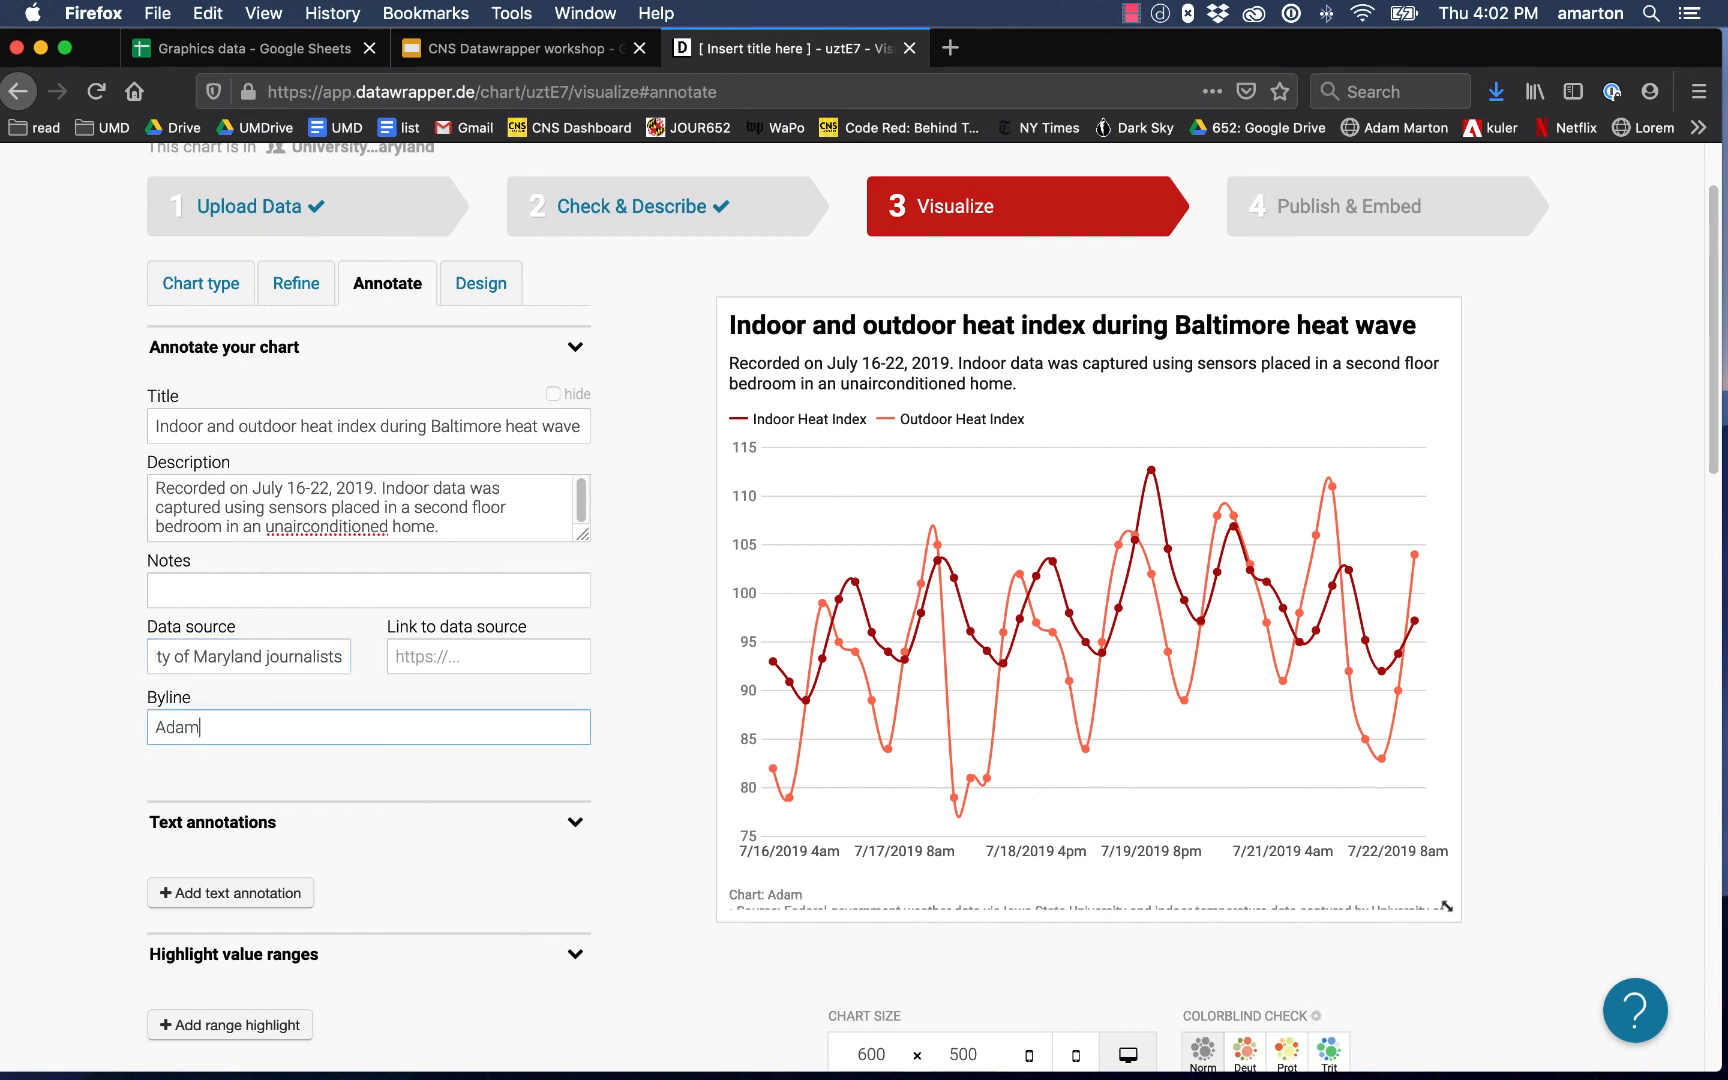
type(" Marton")
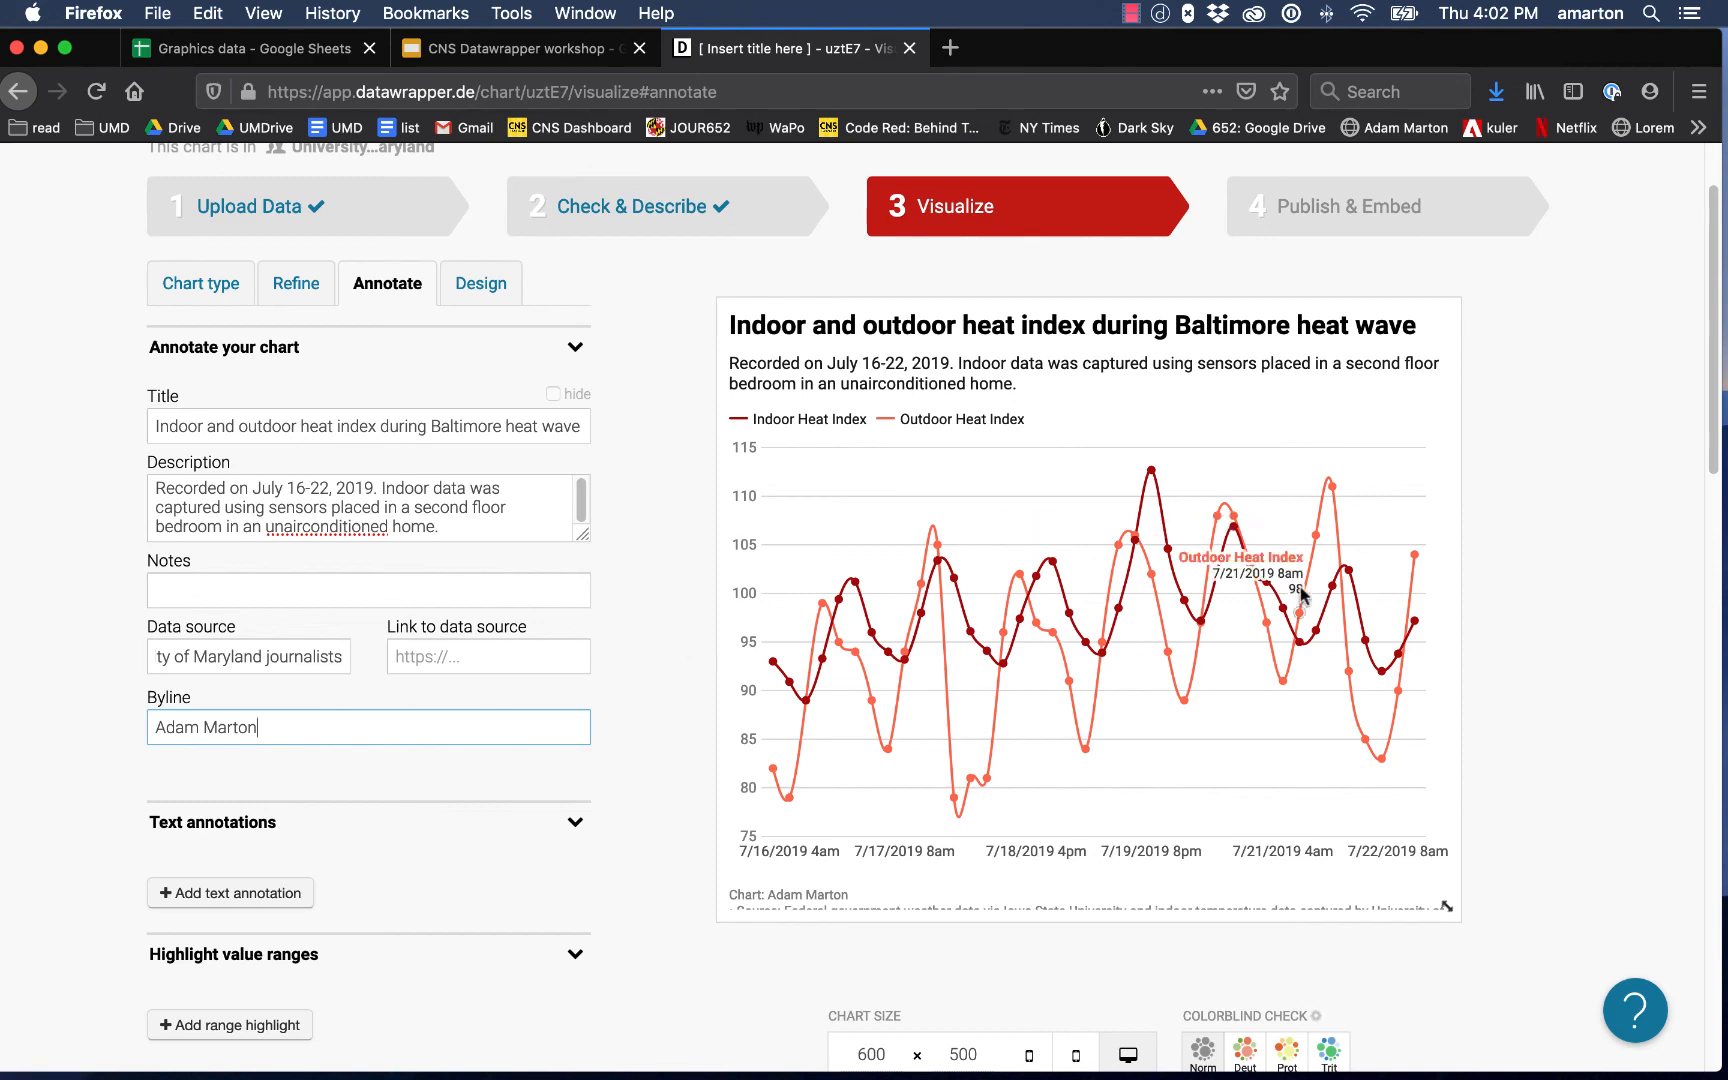
left_click(1614, 667)
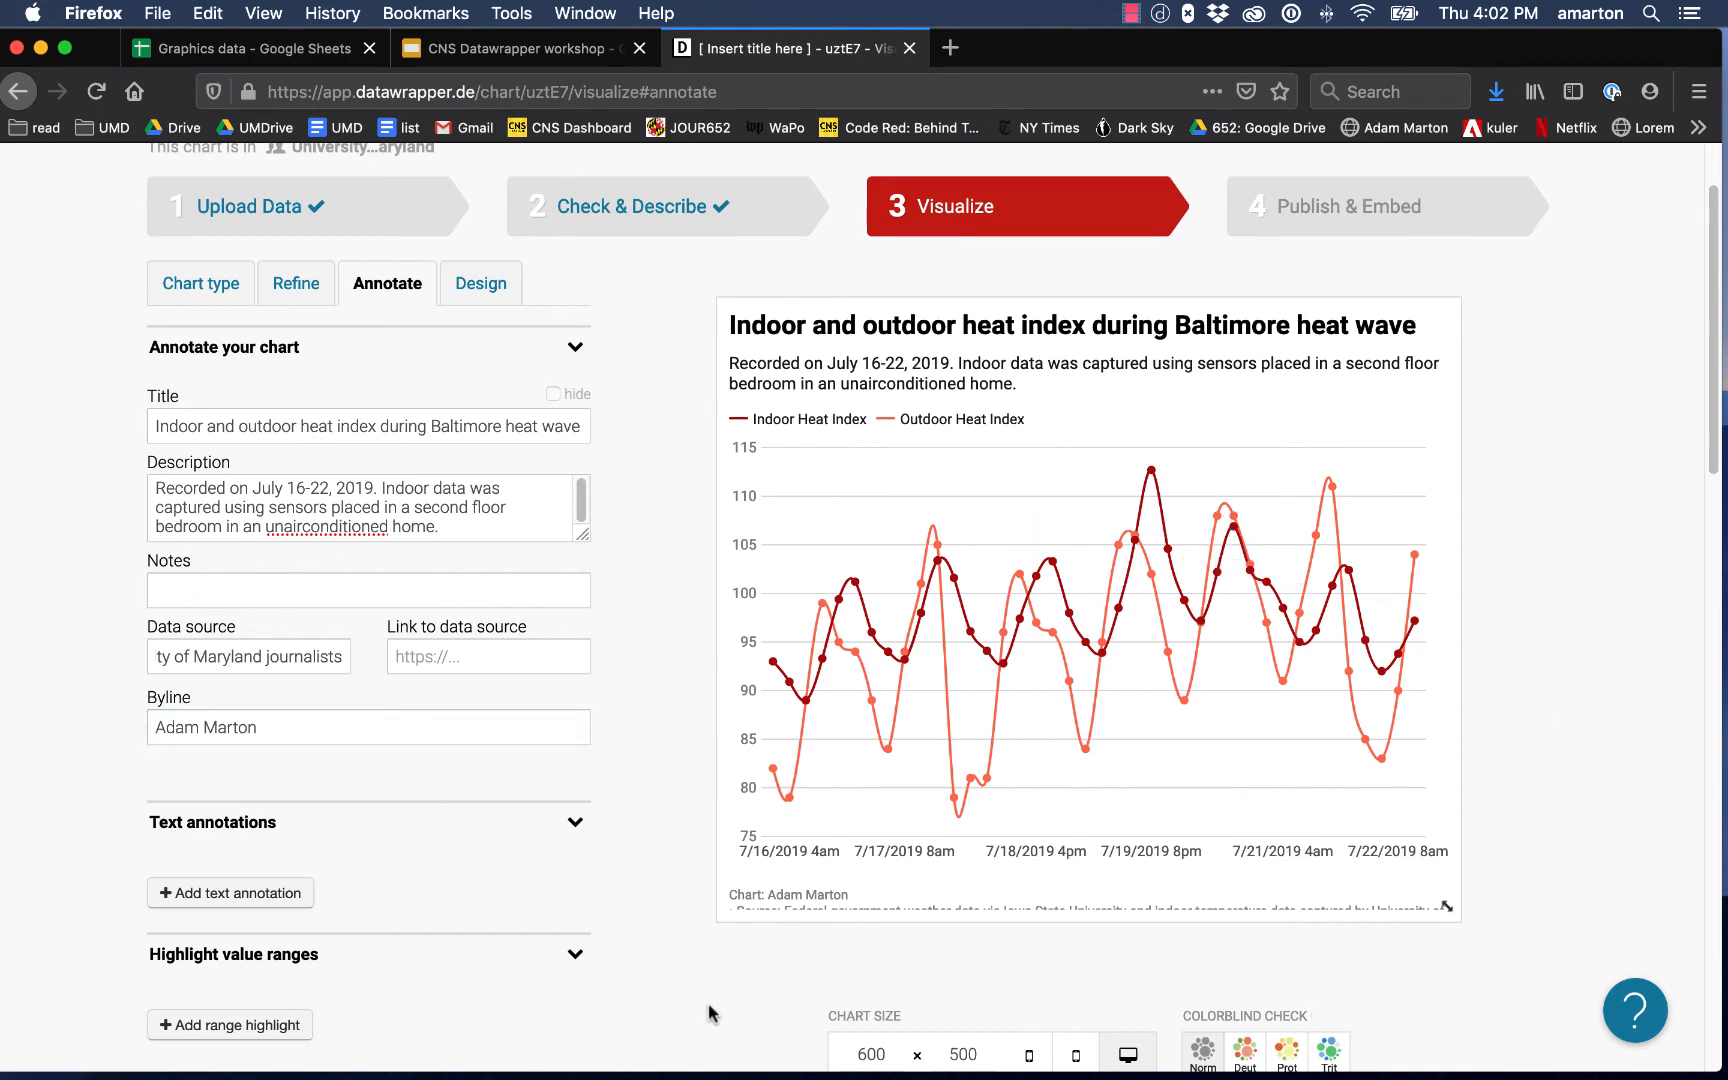
- Proceed from the annotations to the chart's design settings and enable social sharing
scroll(722, 992, "down", 2)
scroll(725, 990, "up", 2)
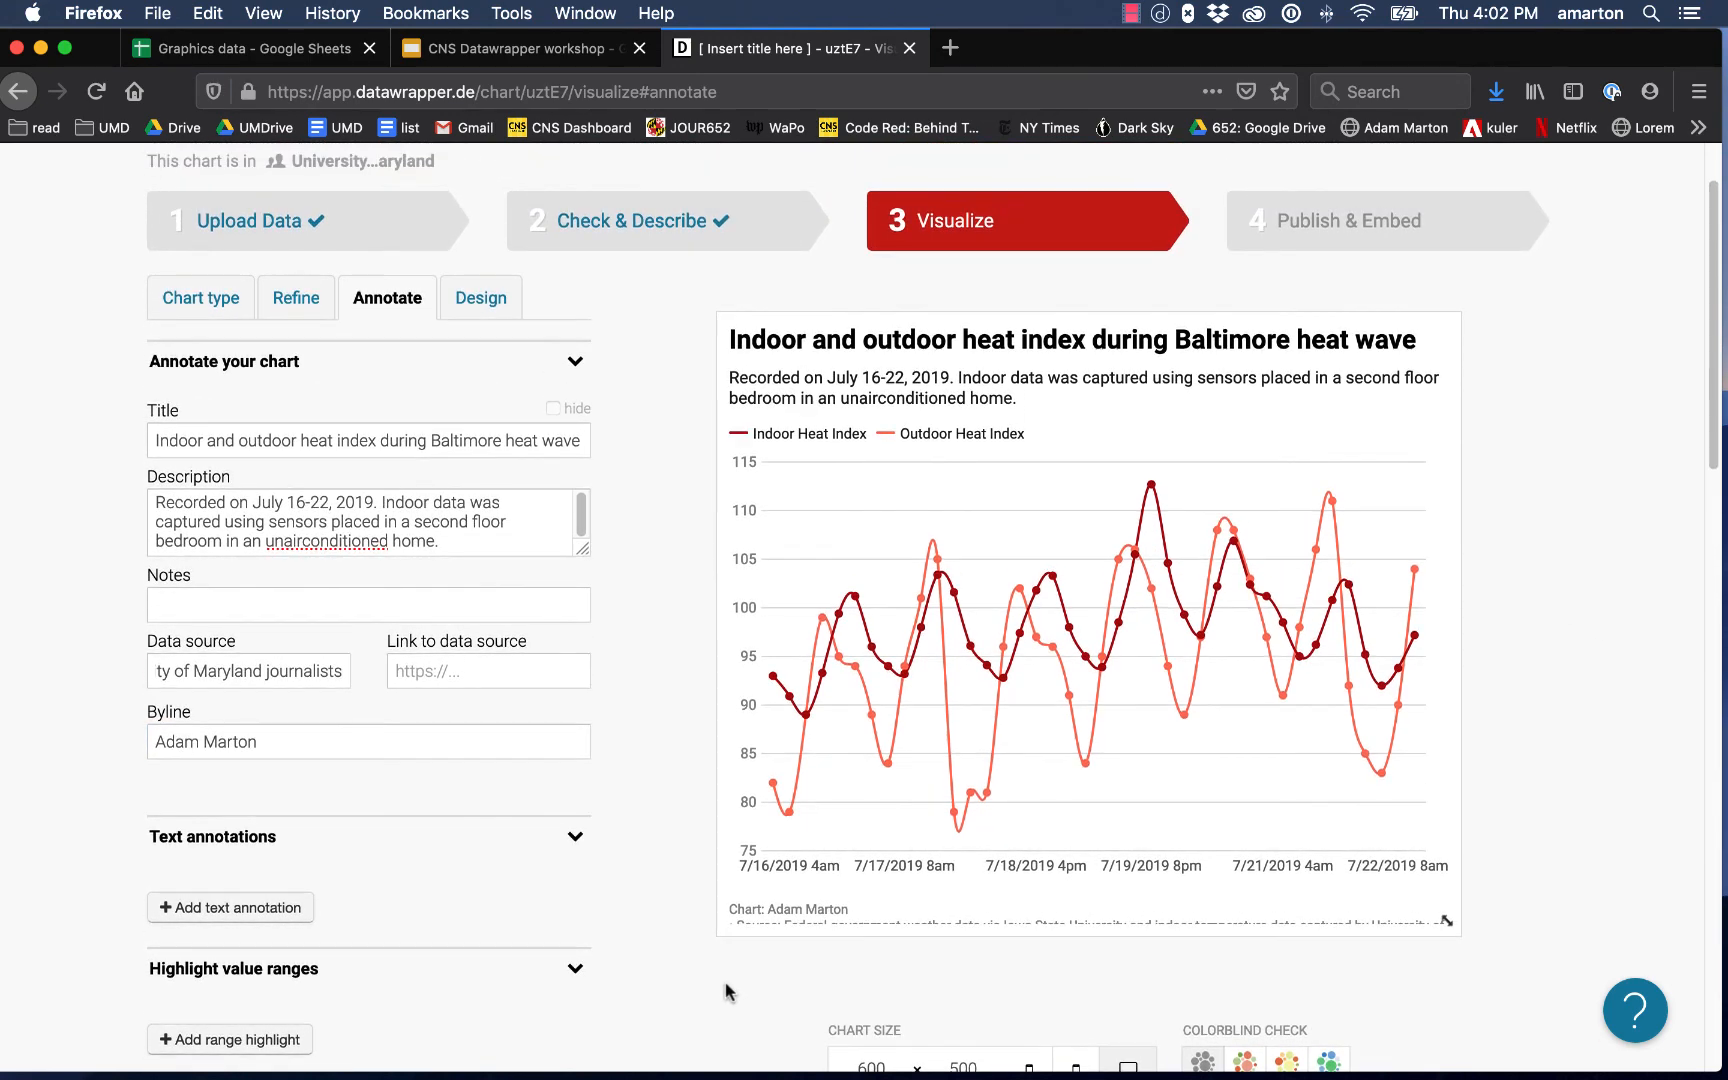
scroll(725, 990, "down", 4)
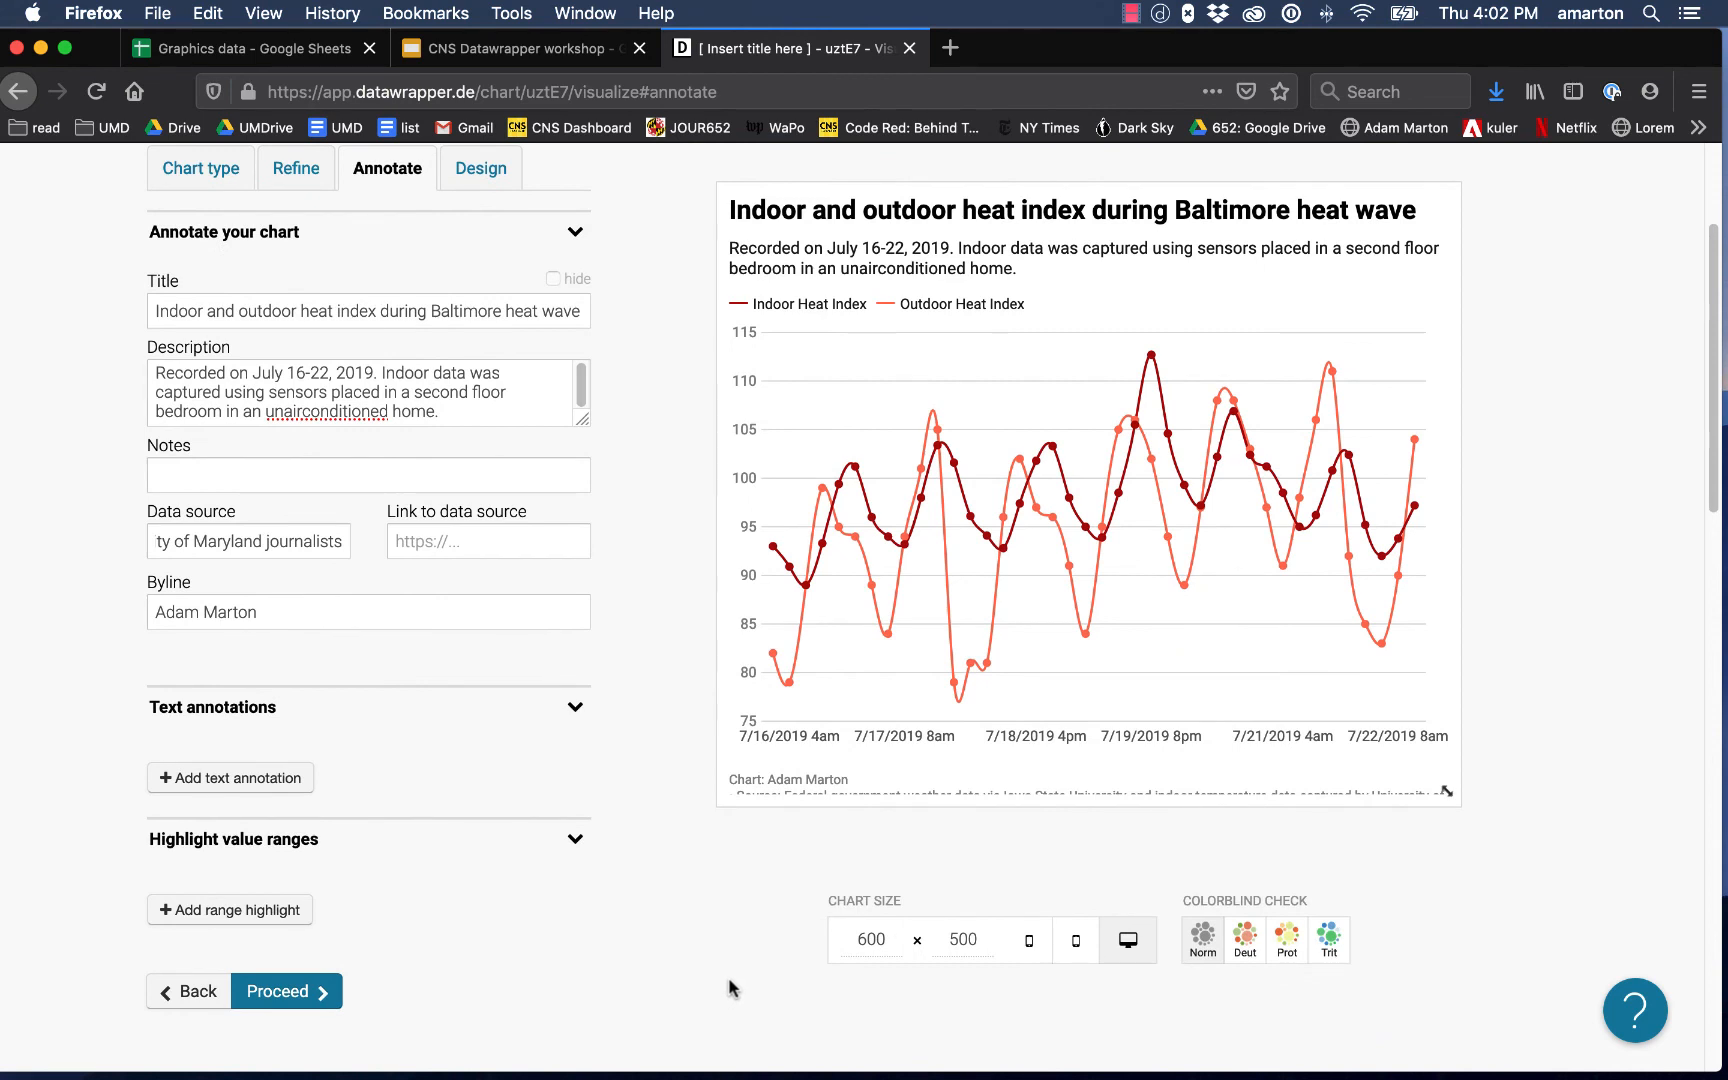
scroll(728, 988, "up", 3)
scroll(729, 988, "up", 1)
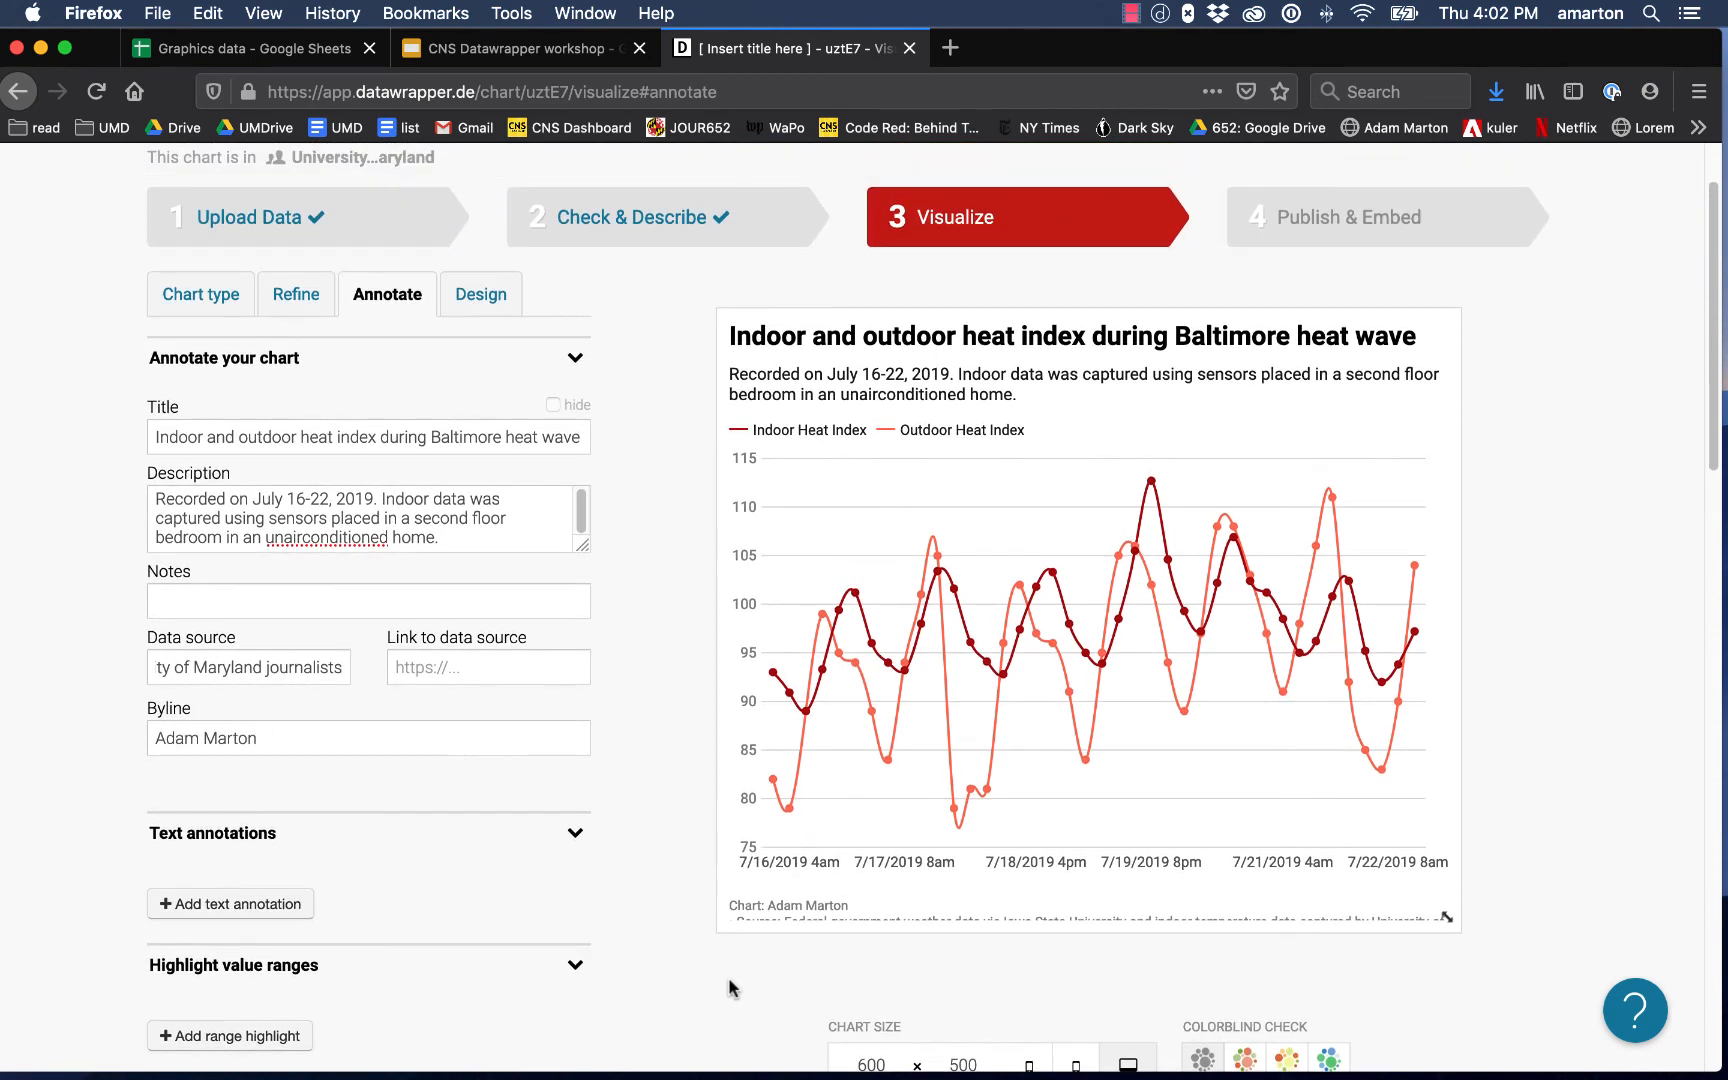
scroll(729, 988, "down", 2)
scroll(729, 988, "down", 2)
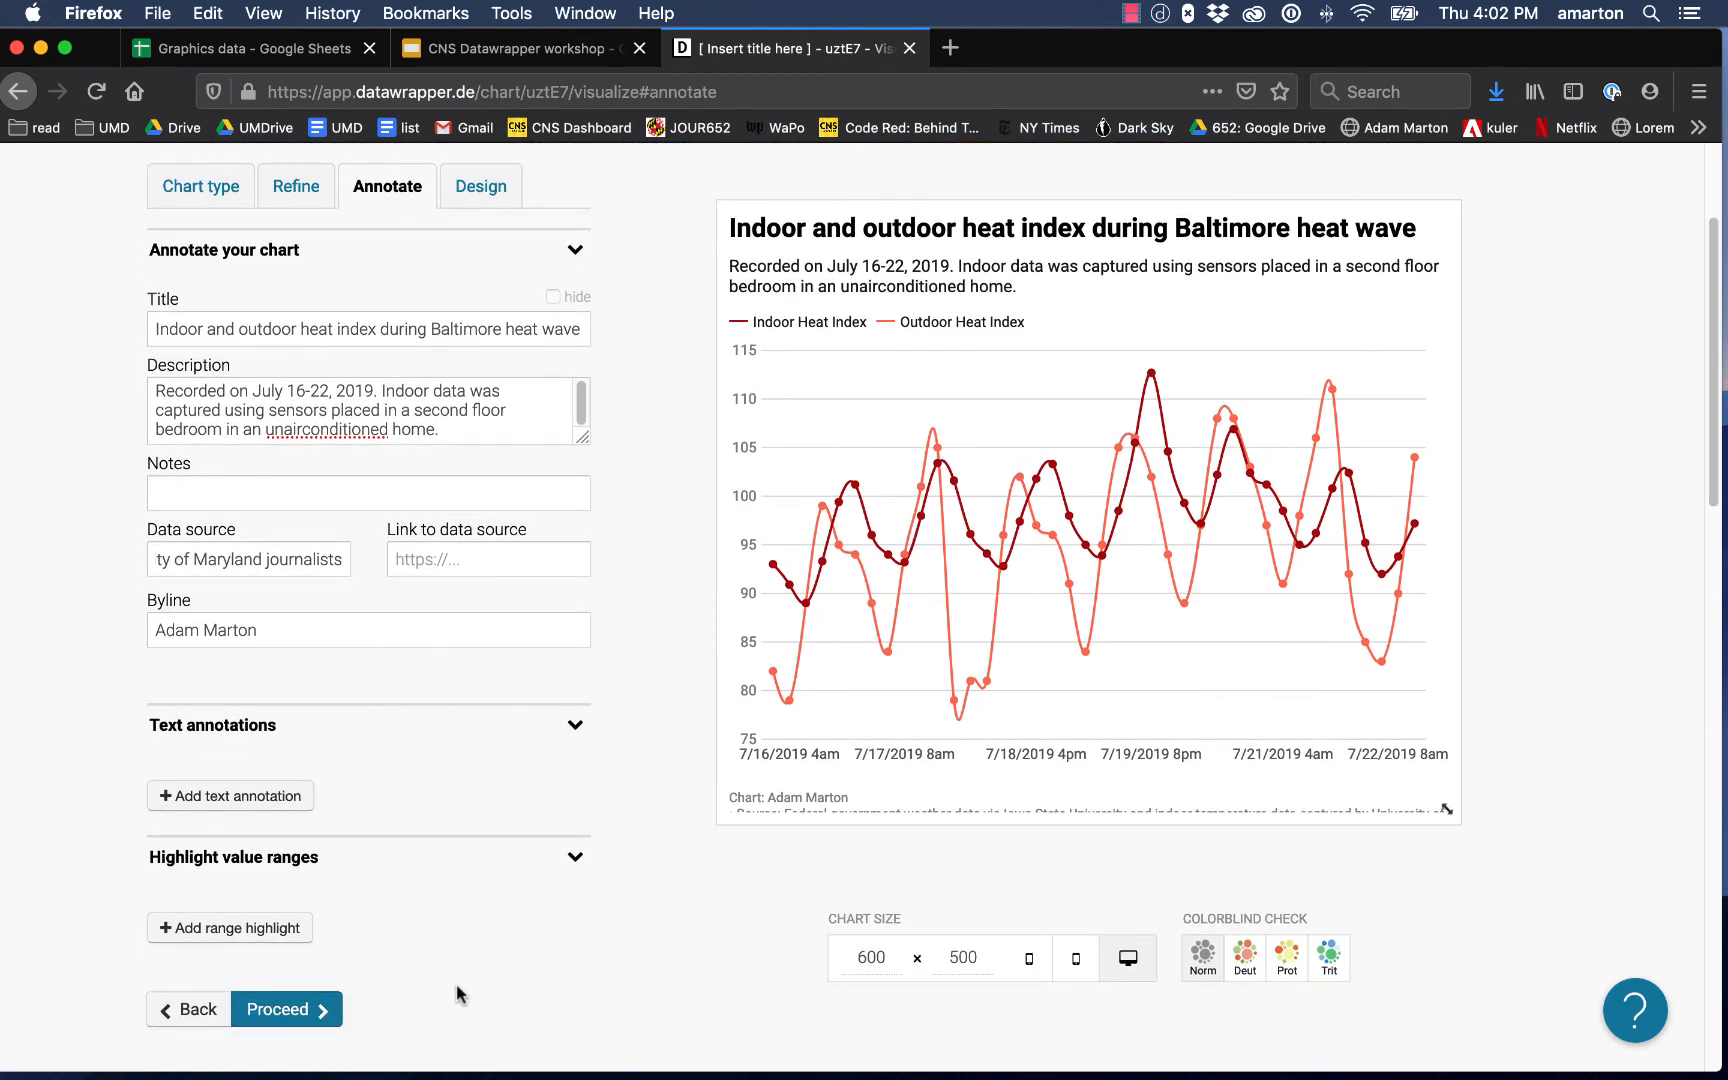
left_click(338, 1008)
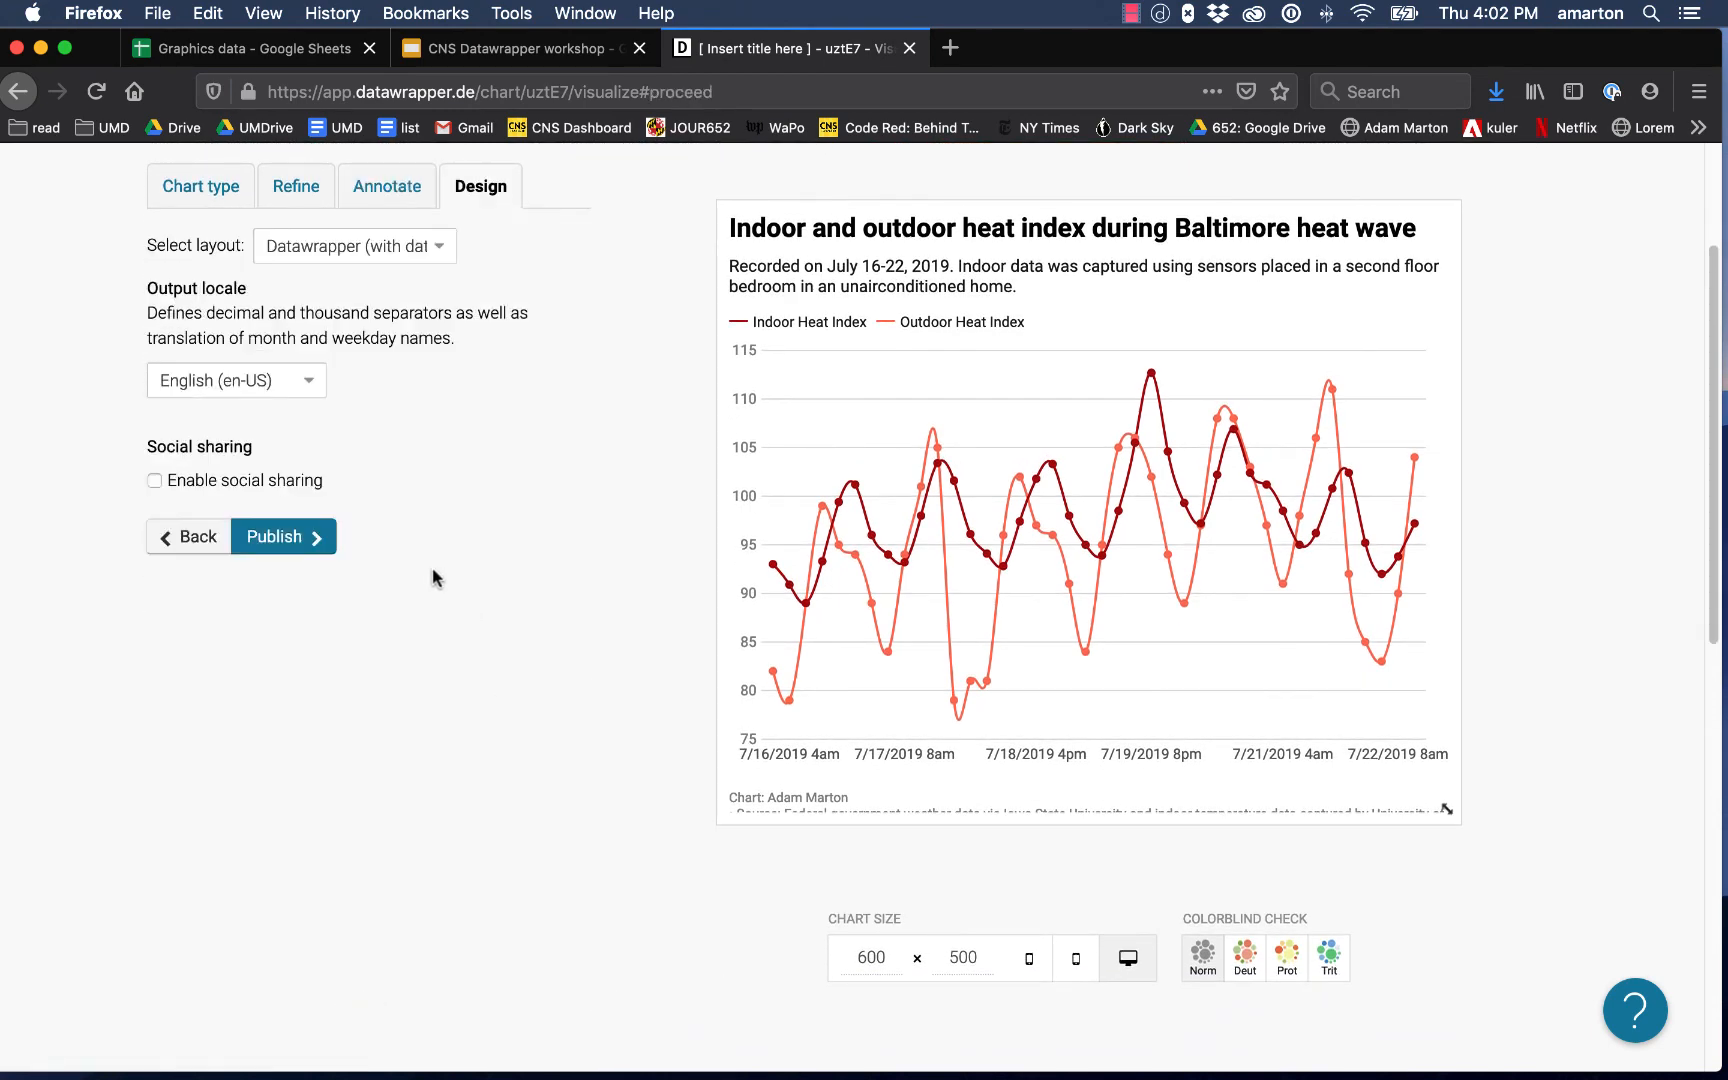
left_click(249, 484)
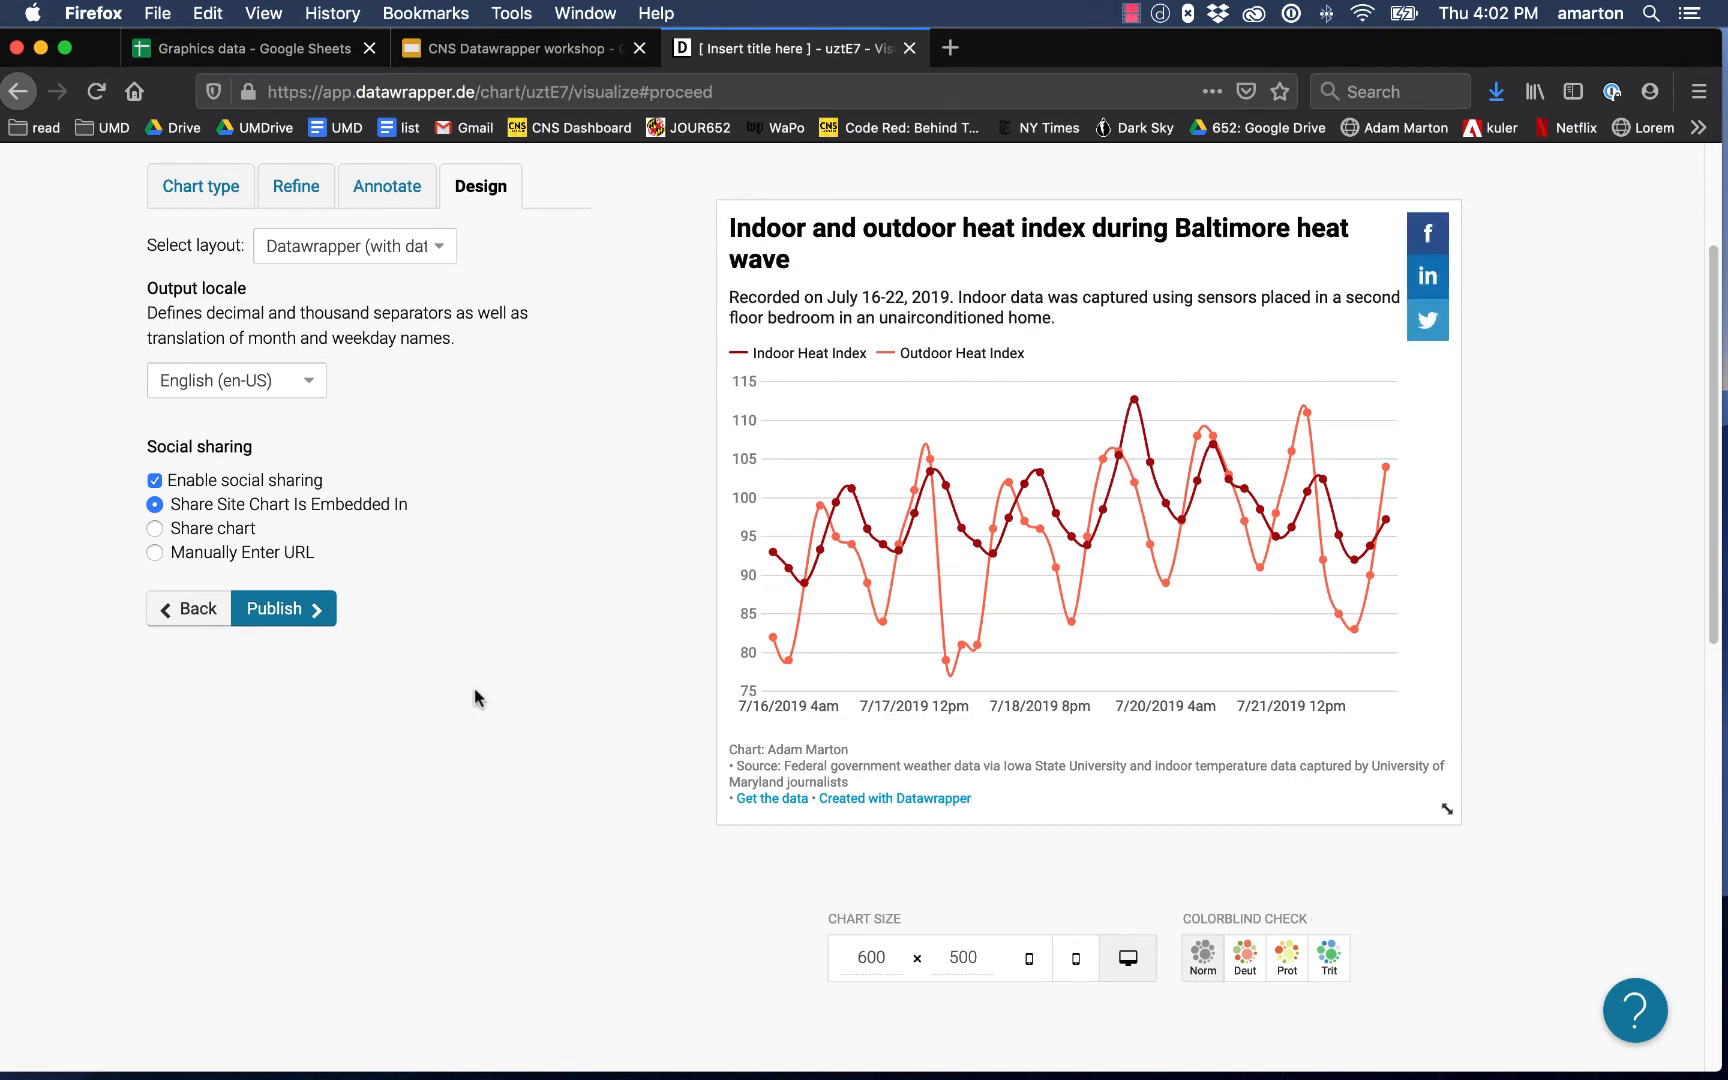
- Proceed to the publish and embed stage and publish the heat index chart
scroll(474, 689, "up", 2)
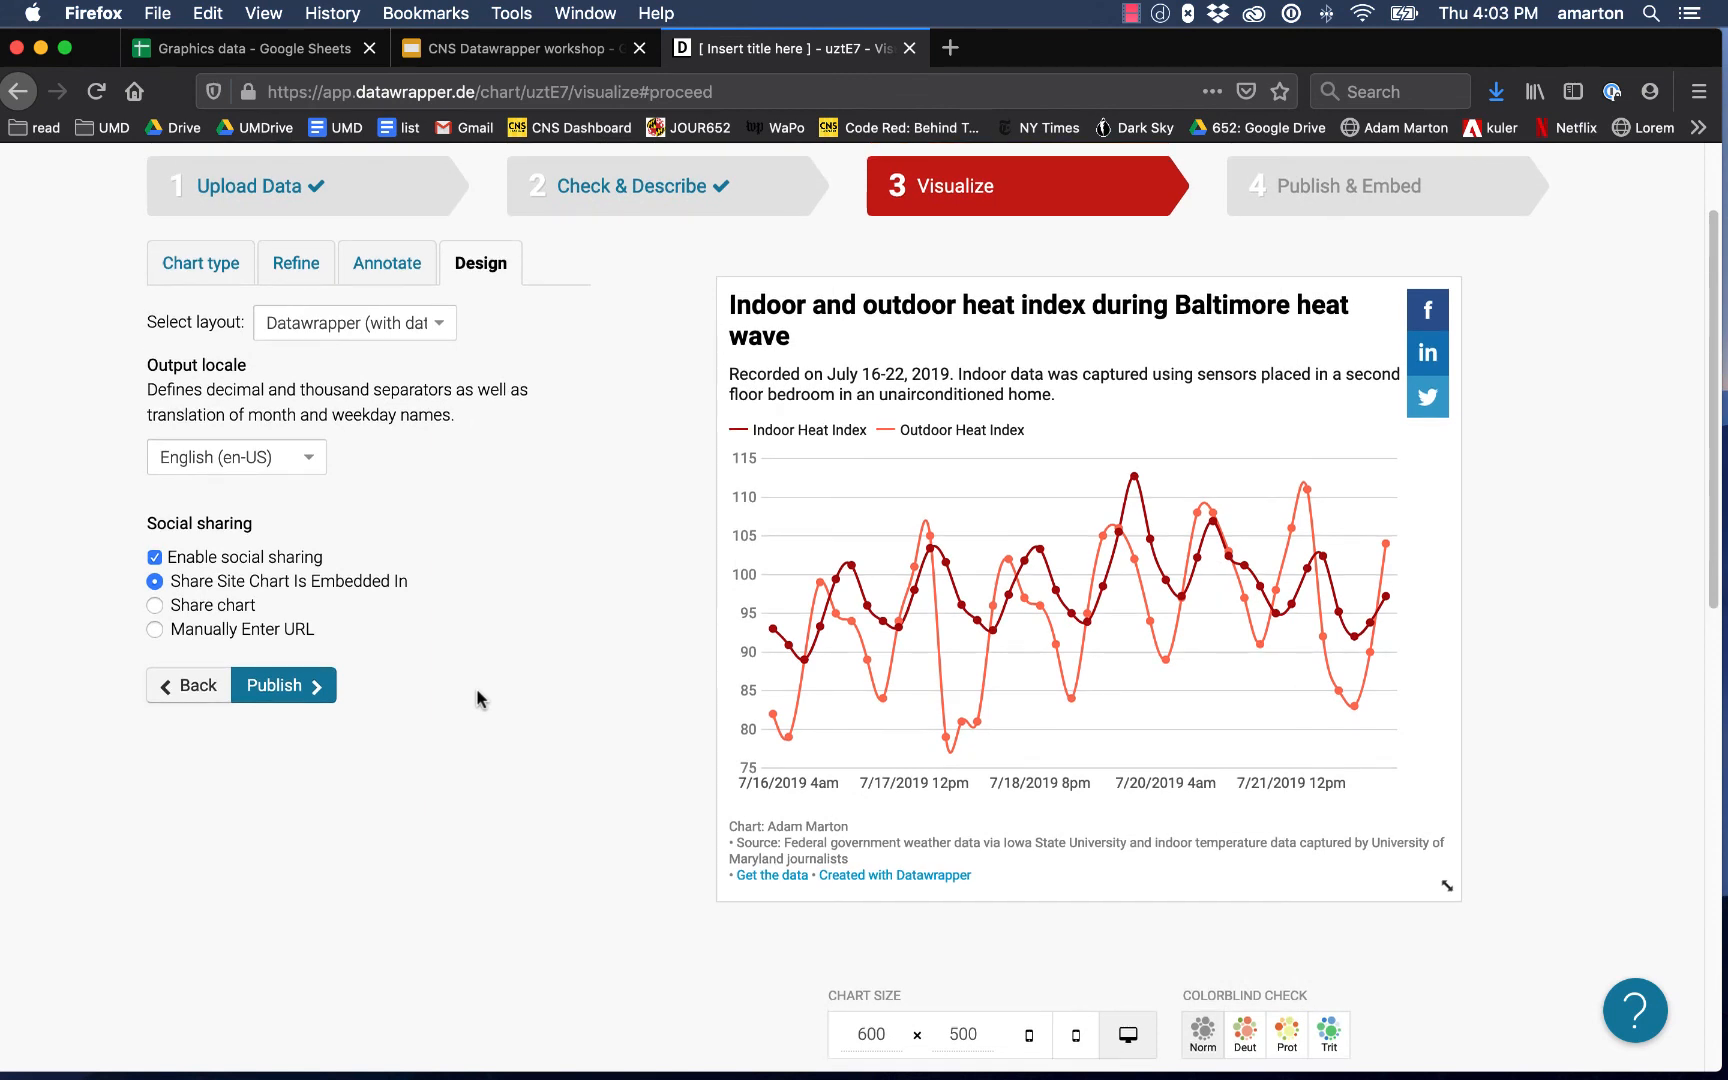
left_click(336, 686)
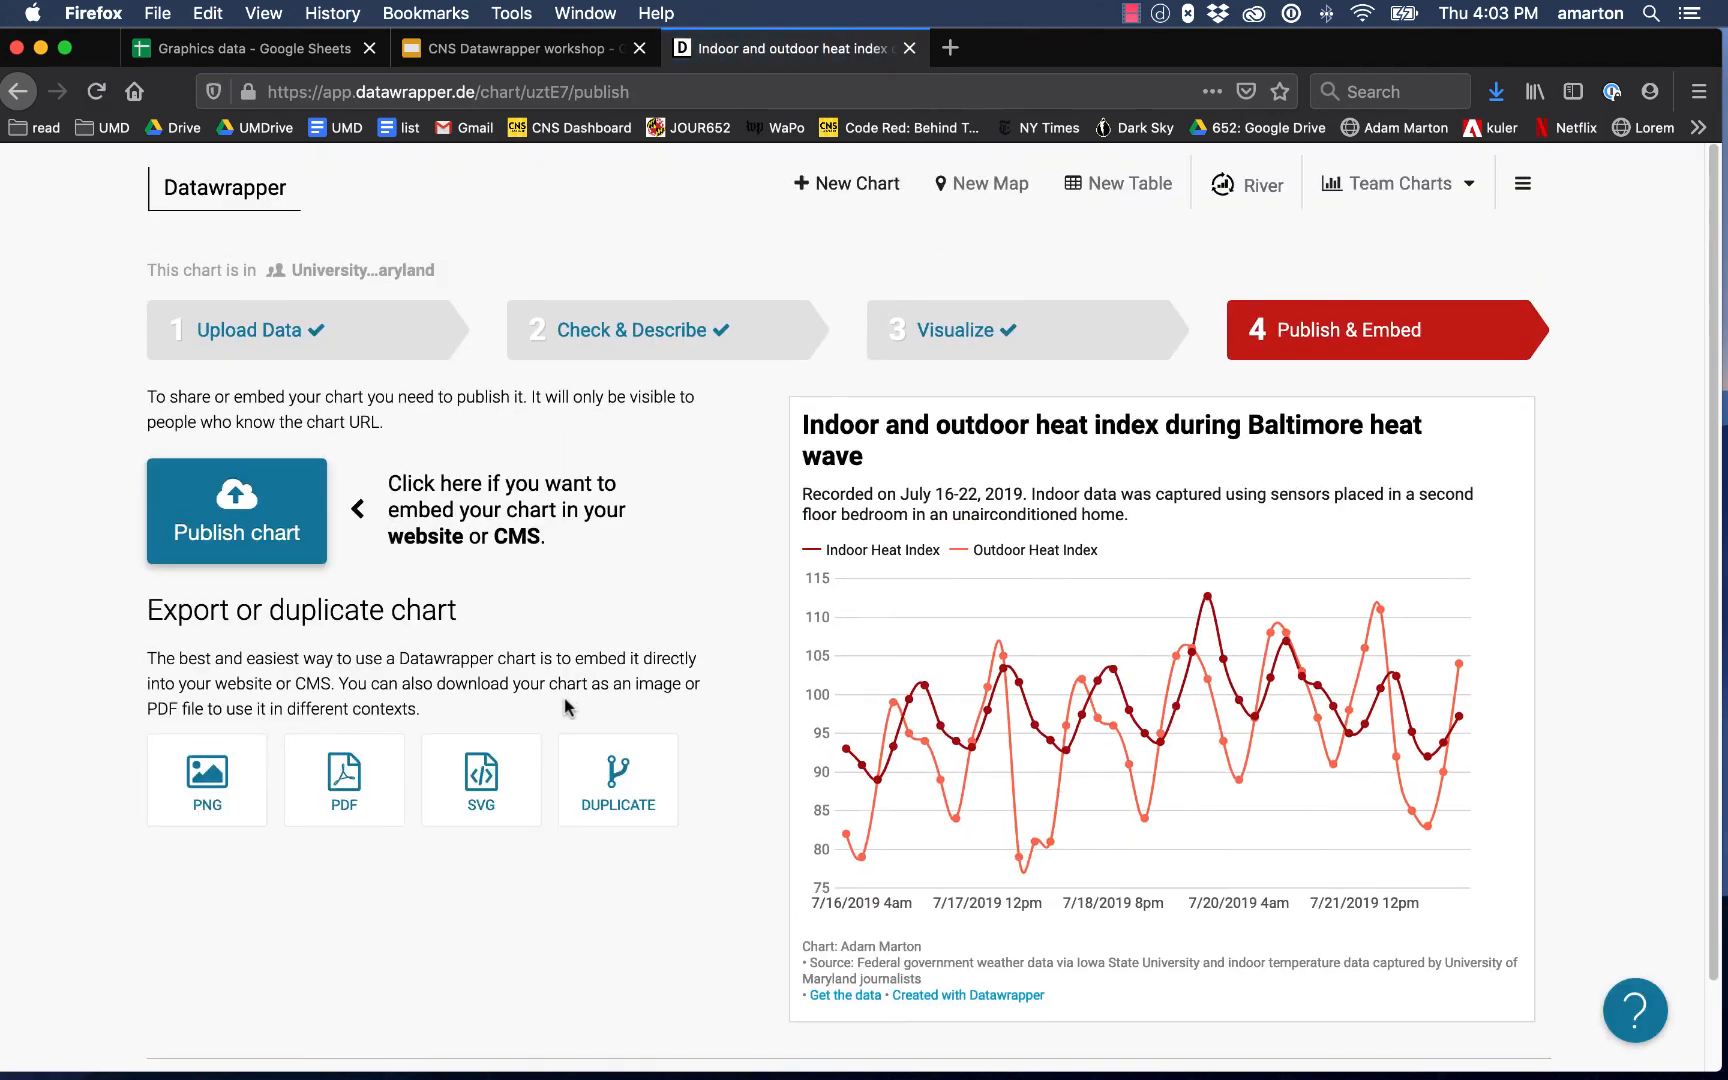
left_click(265, 535)
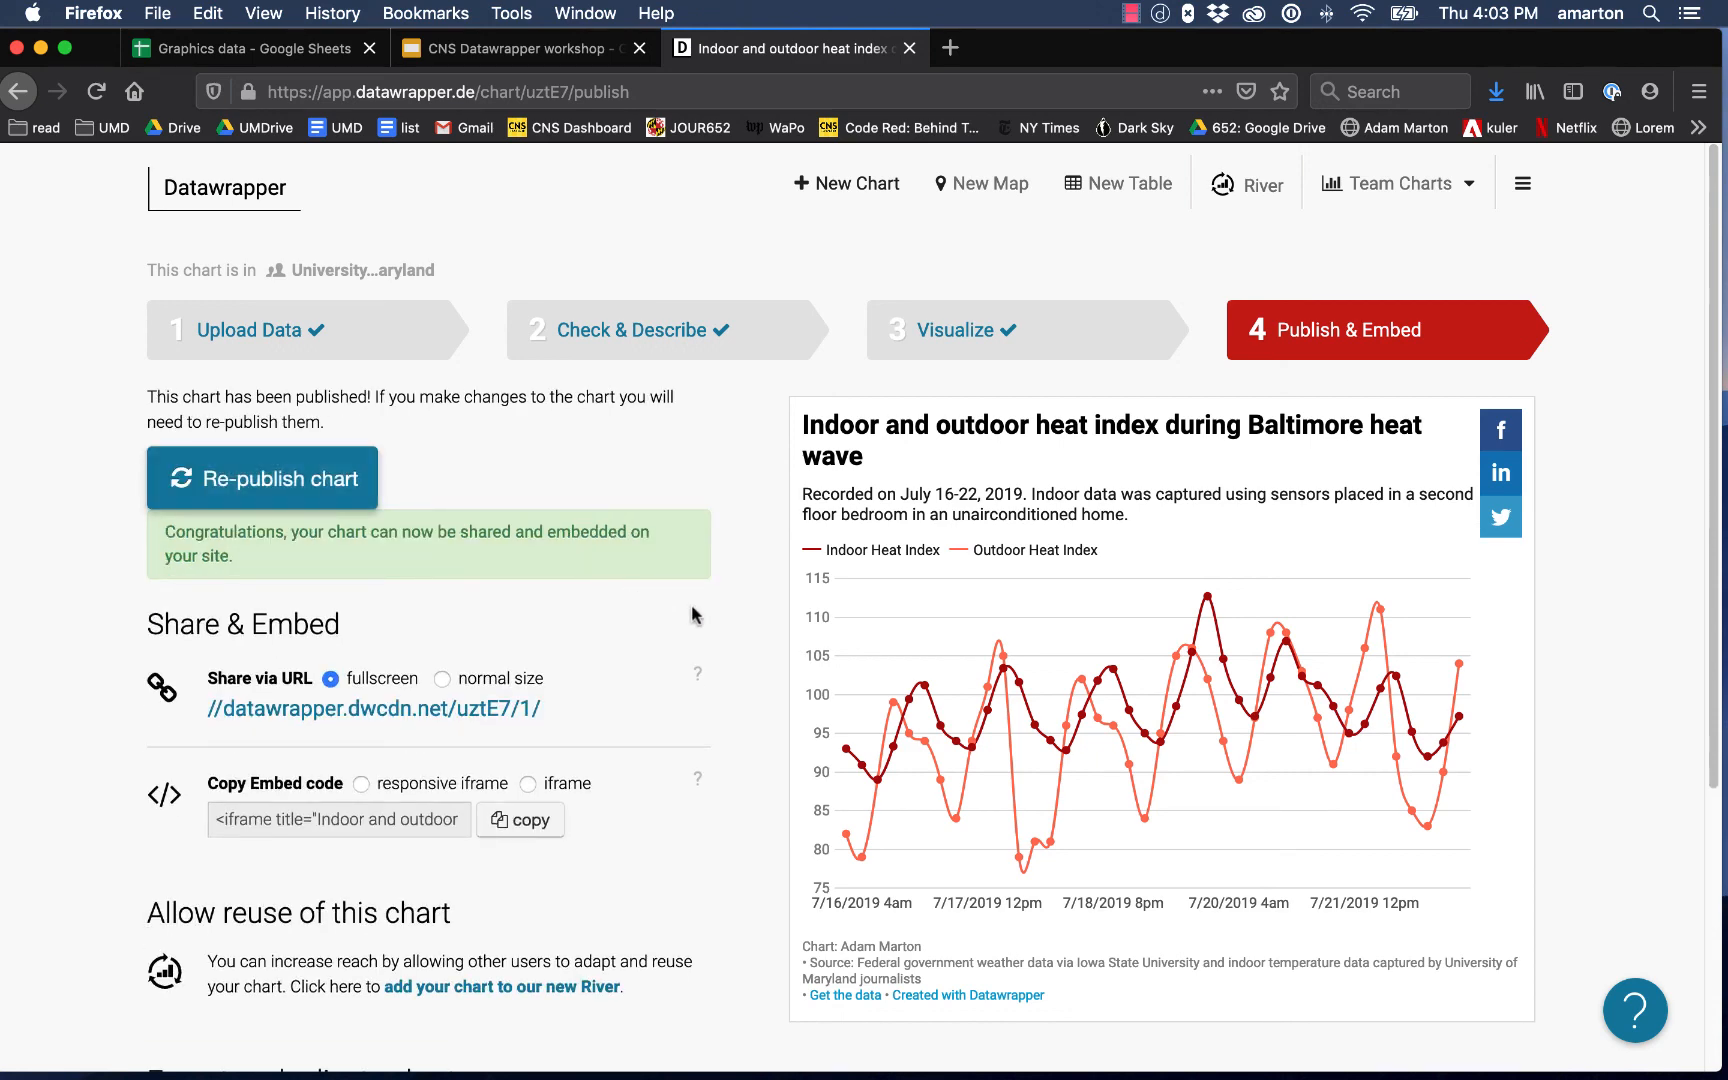
- Open the published chart's fullscreen share link in a new browser tab, view it, and close that tab
scroll(691, 610, "down", 1)
right_click(447, 665)
left_click(530, 676)
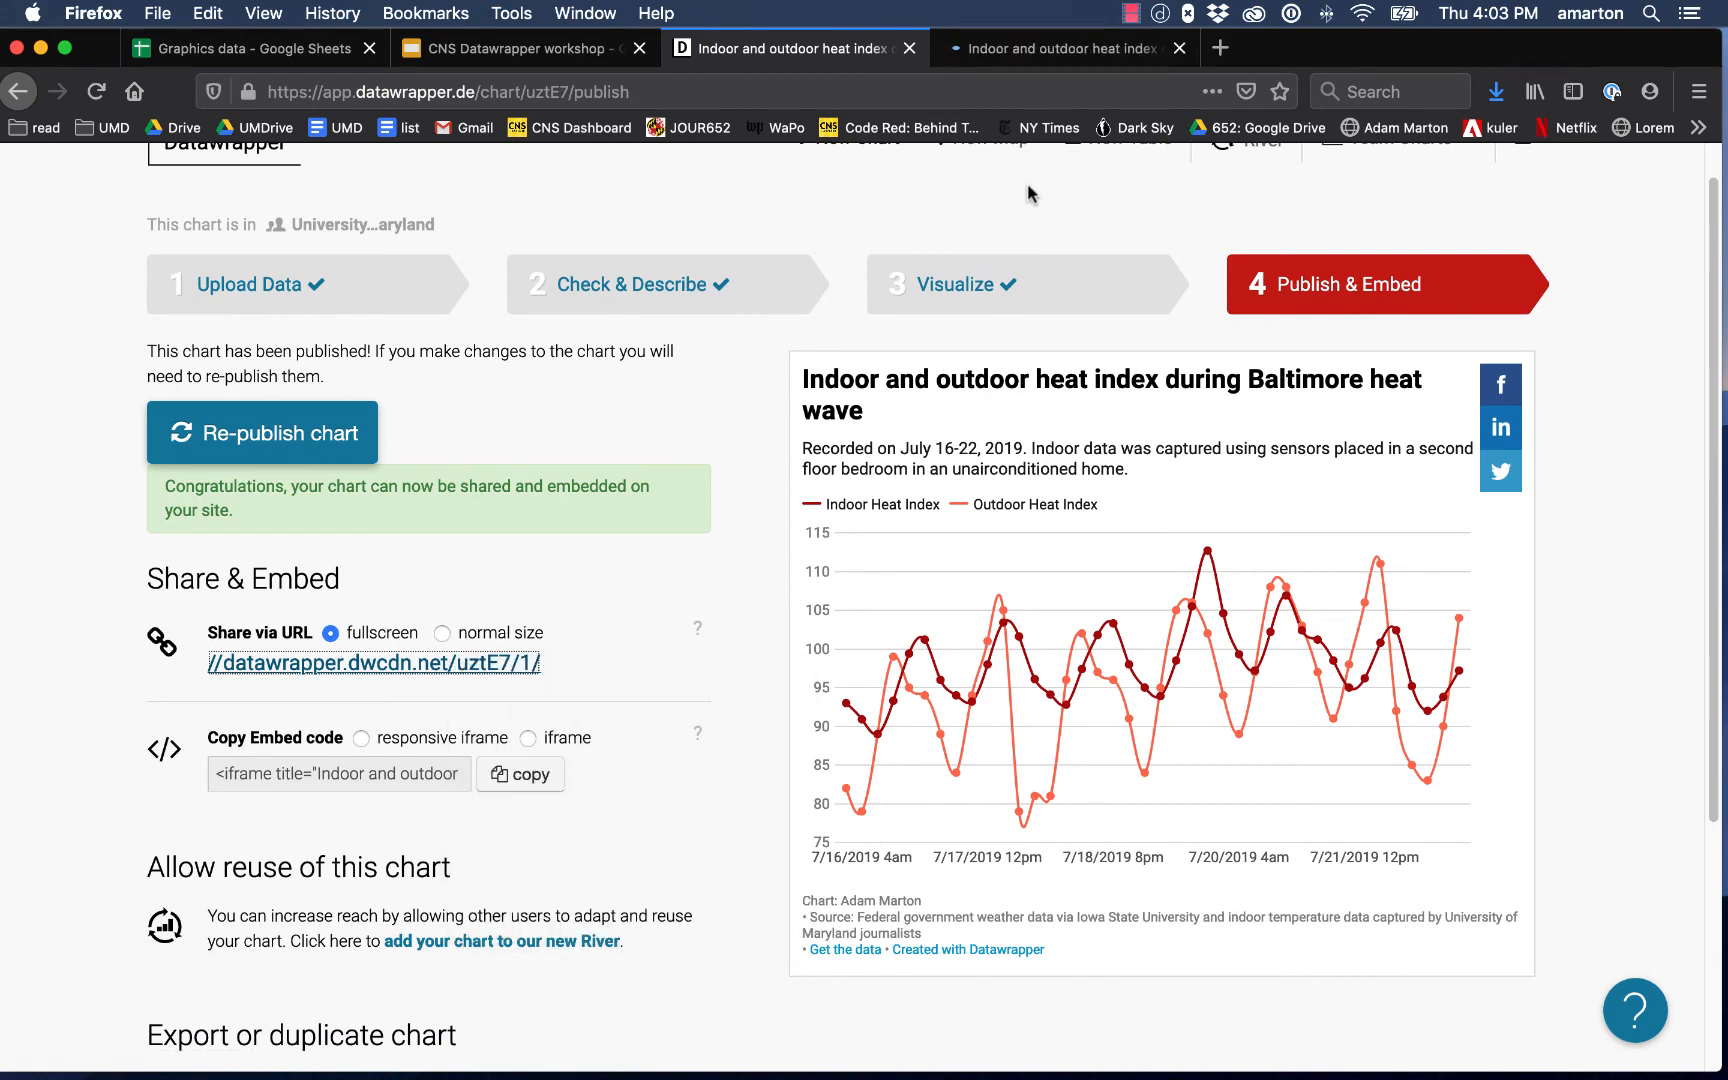
left_click(1050, 48)
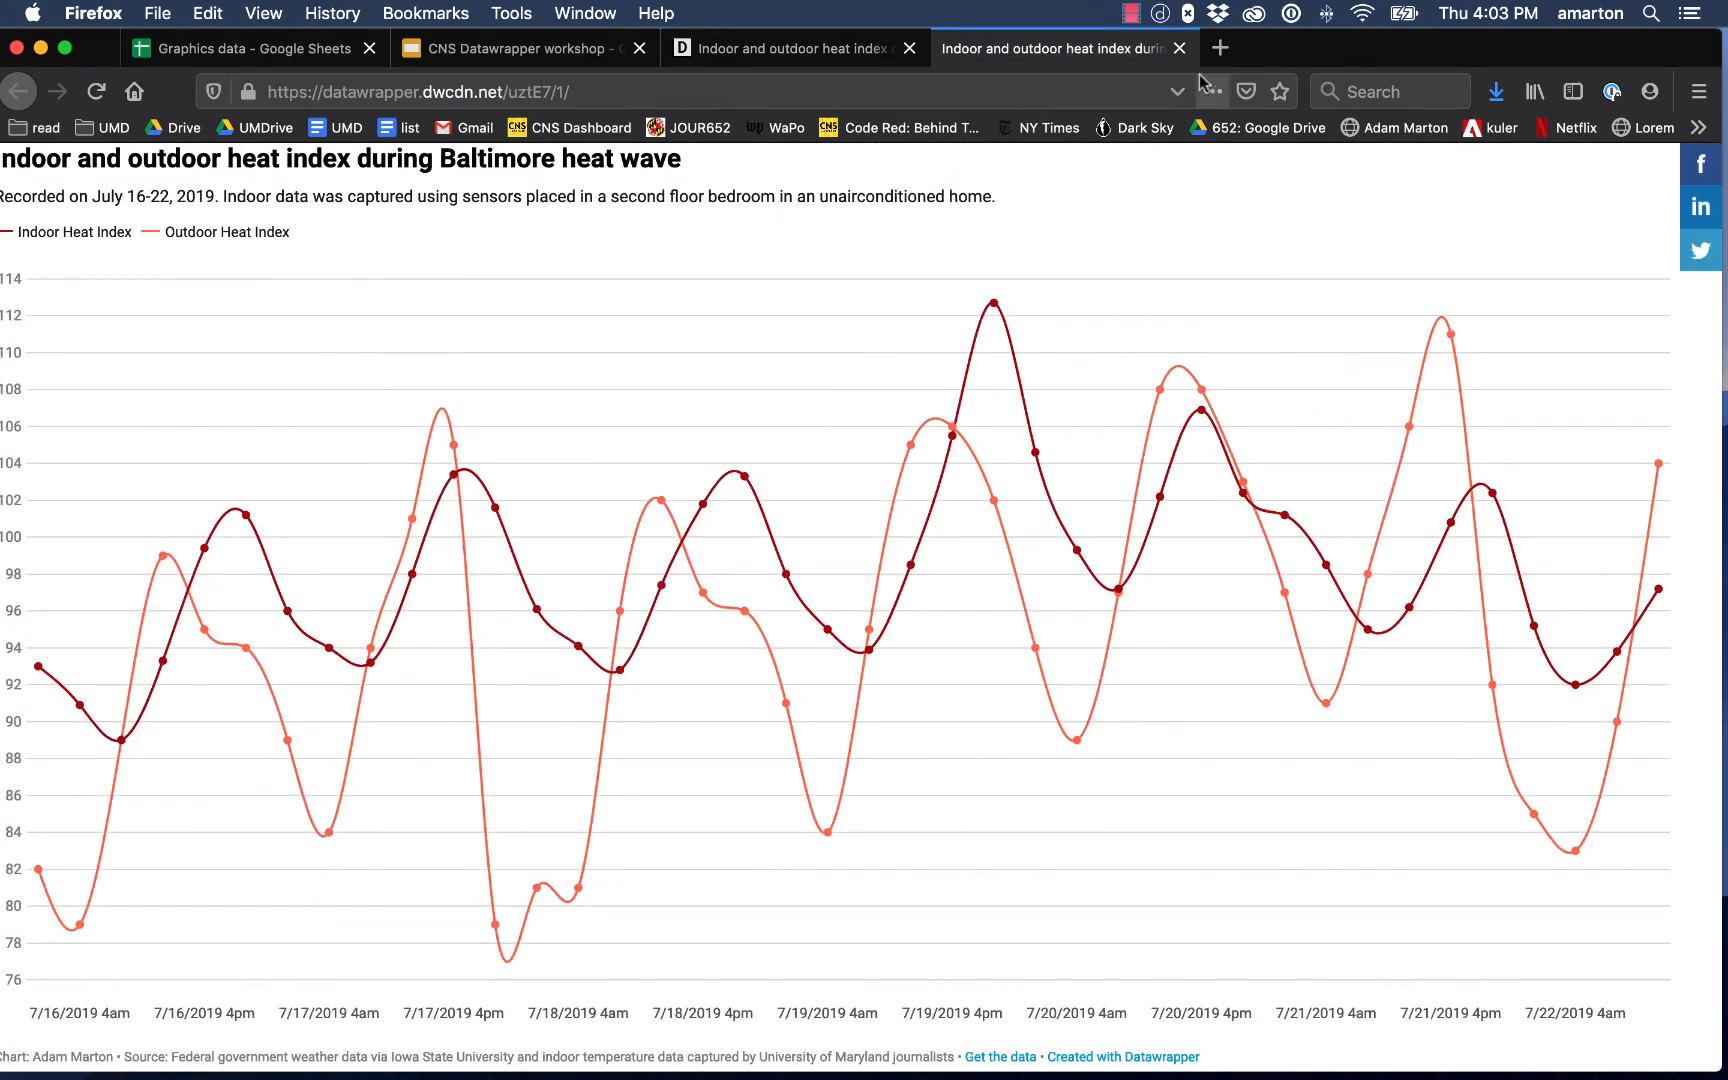
left_click(1180, 48)
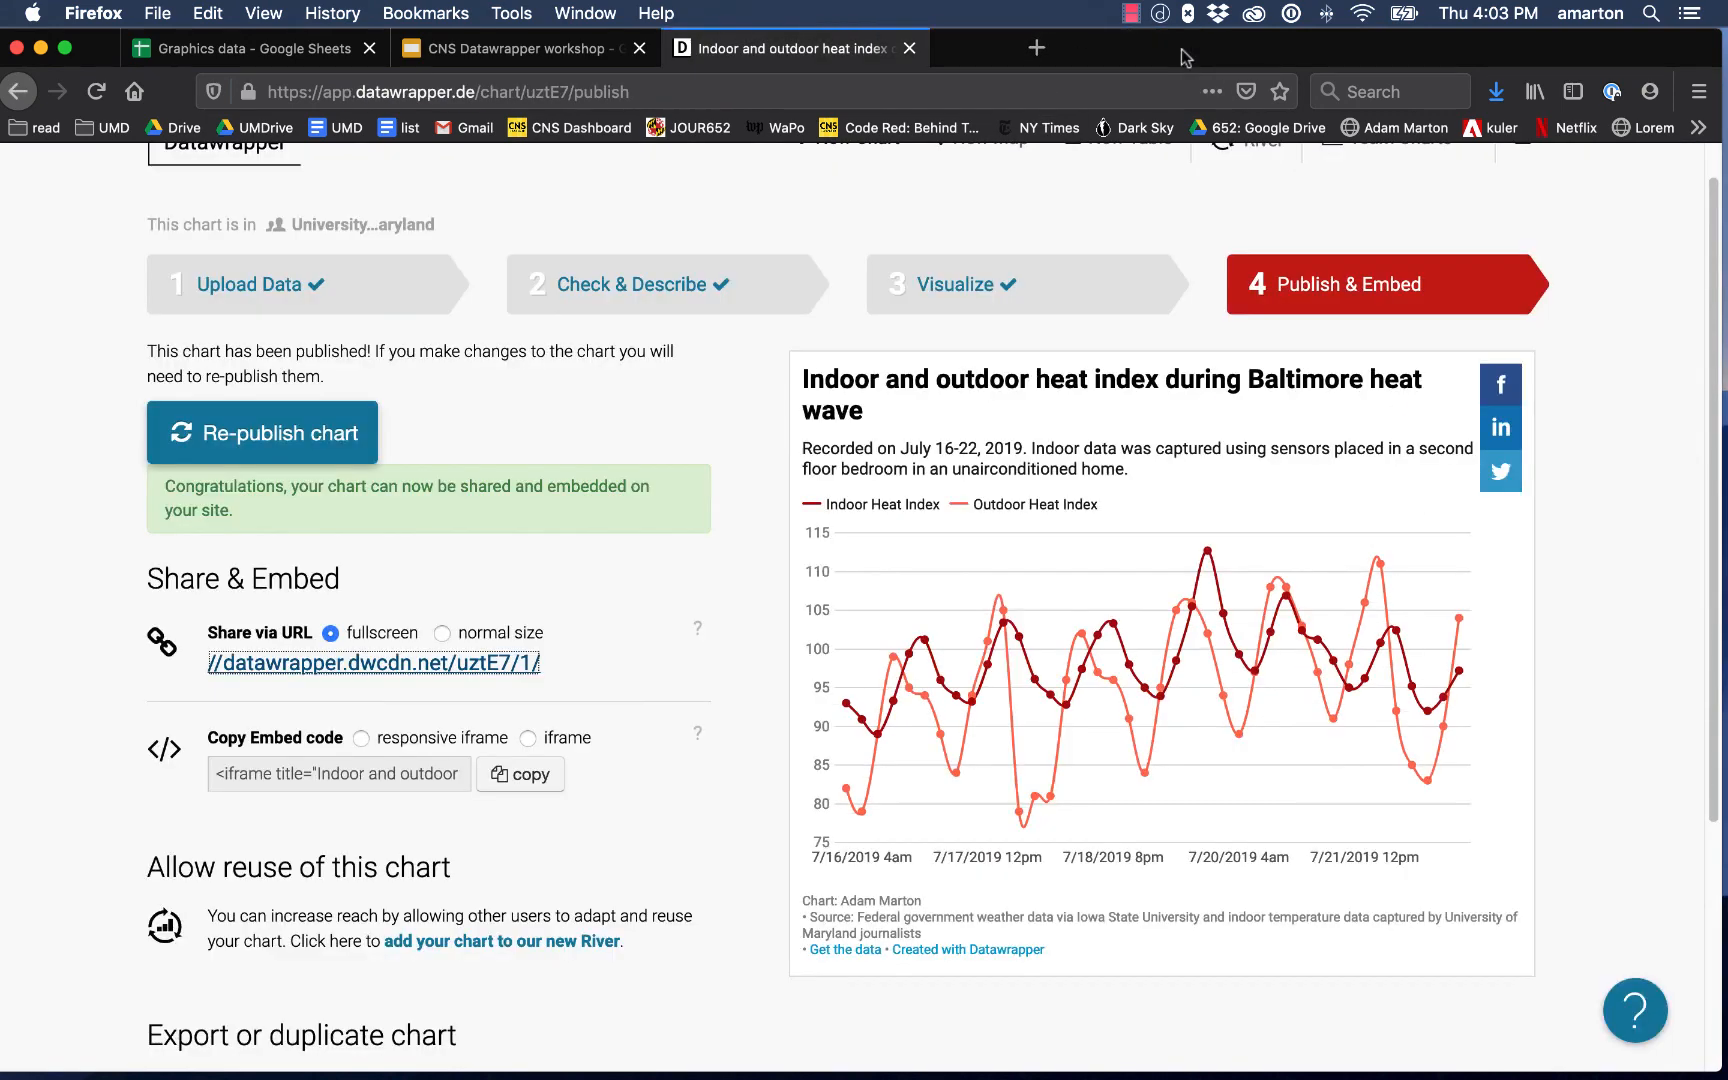
- Choose the responsive iframe version of the chart's embed code
left_click(390, 744)
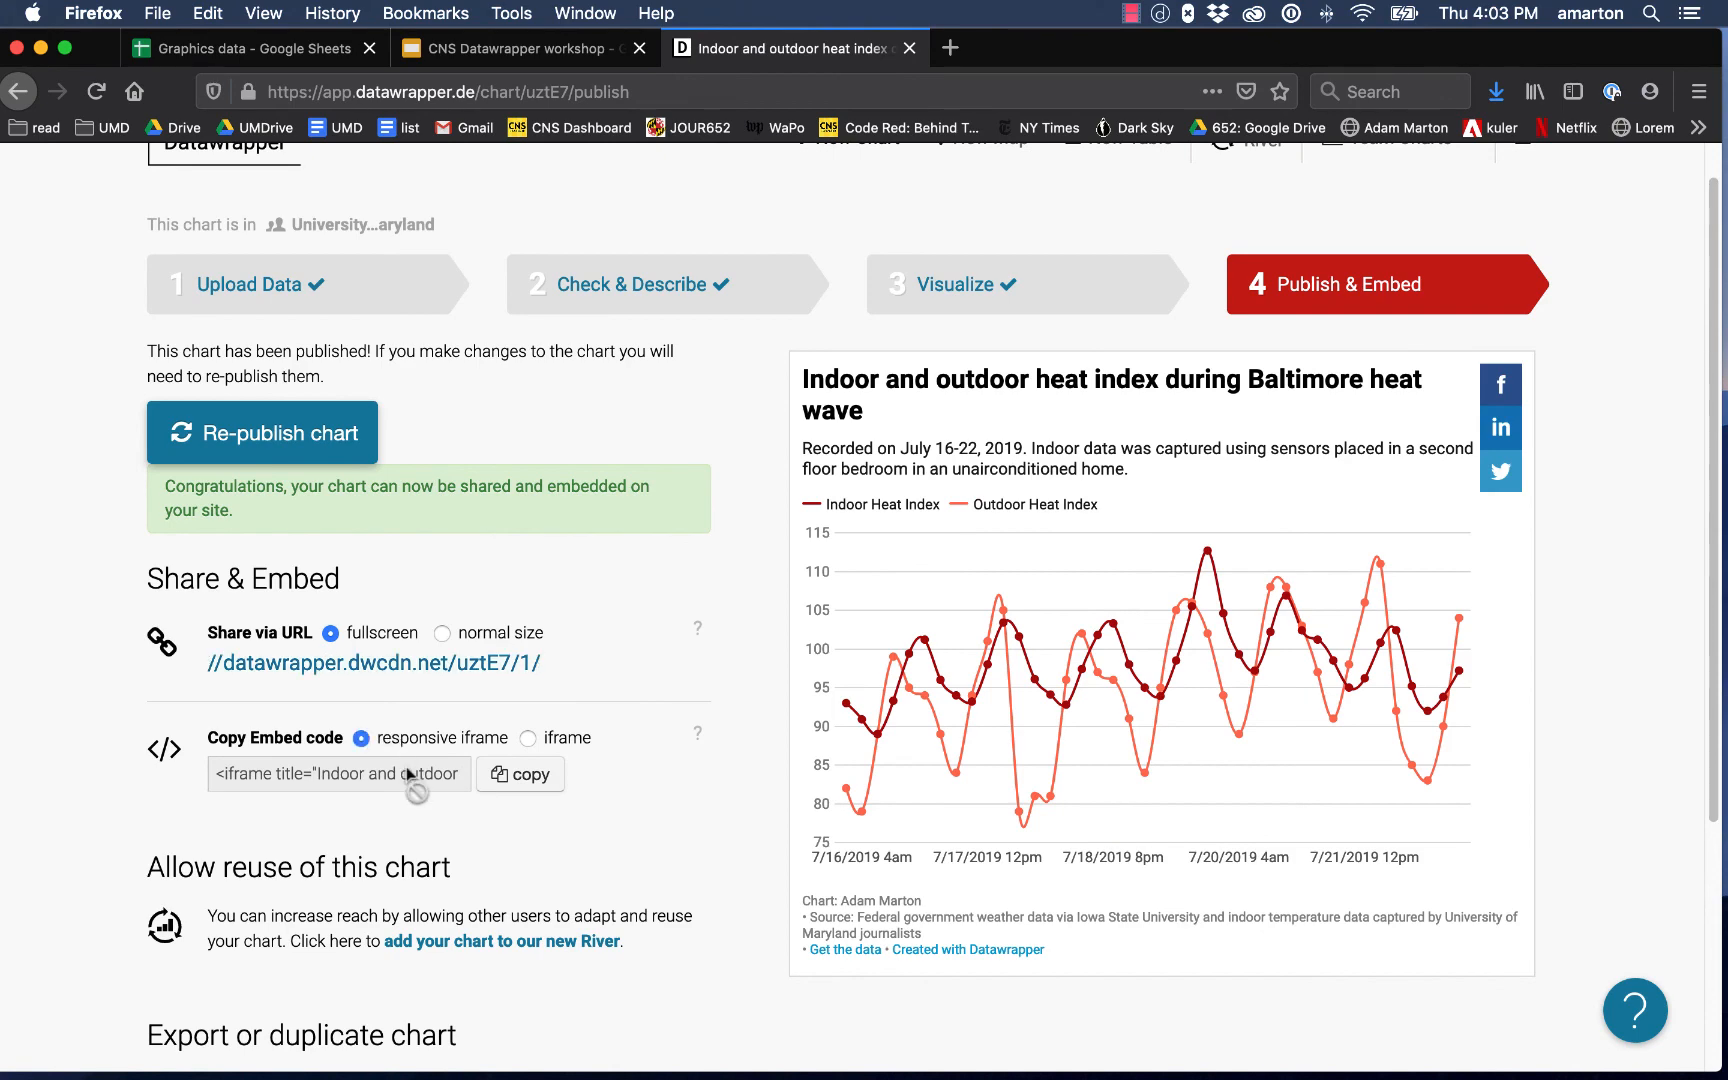
scroll(586, 869, "down", 5)
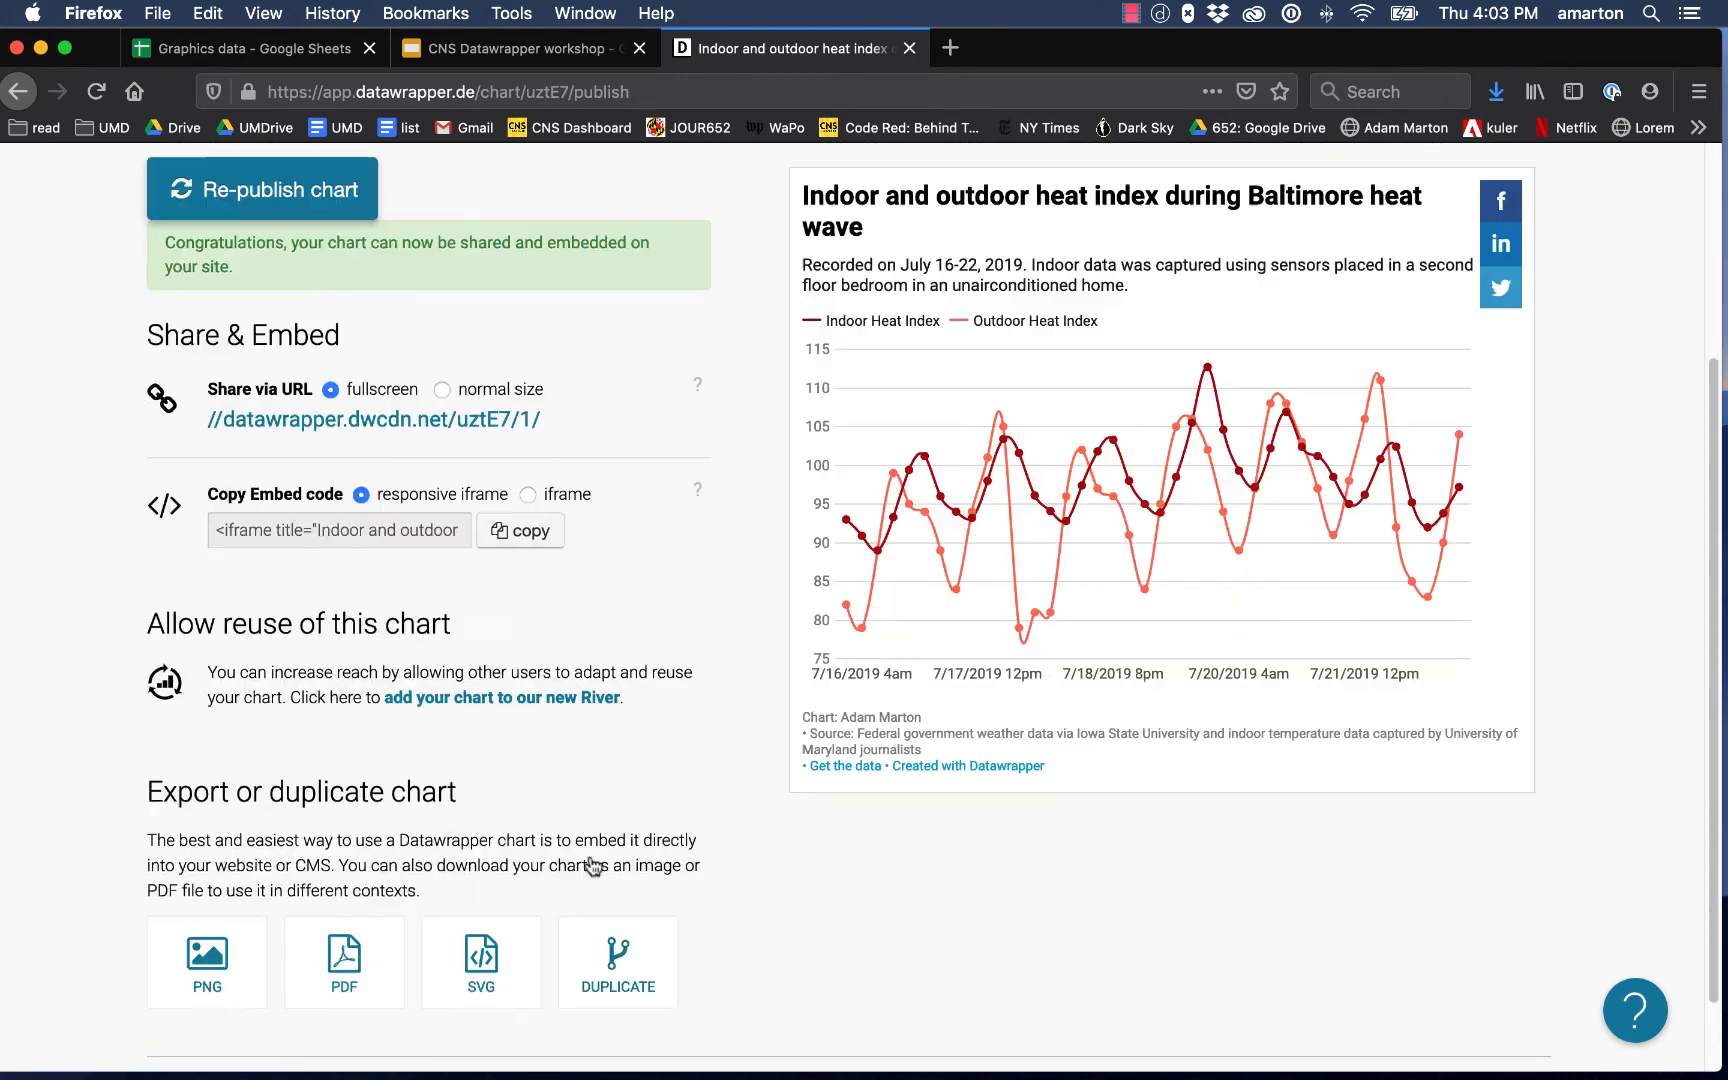